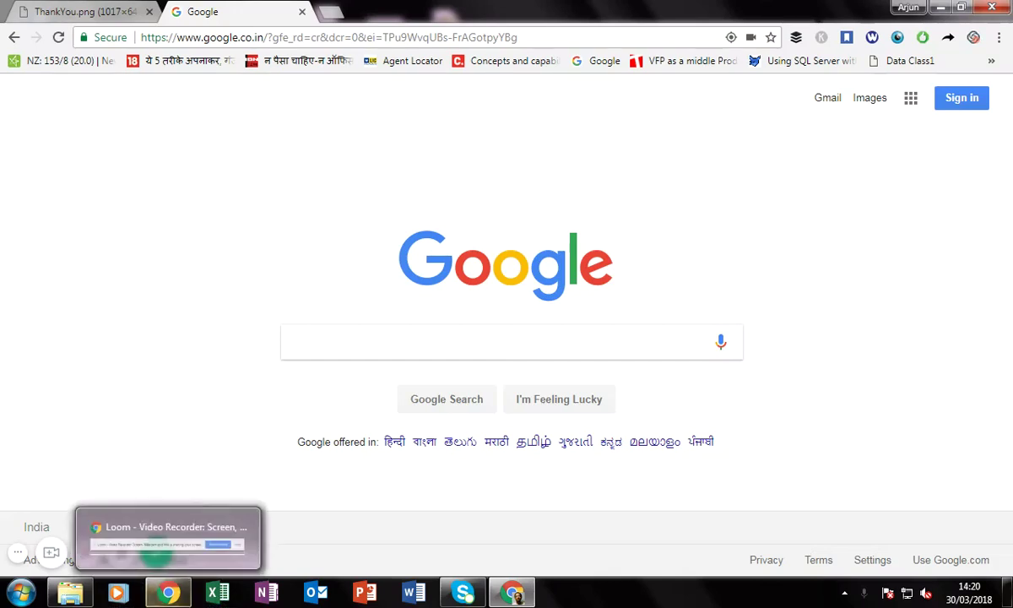
Bring up the D:\DA folder holding INVOICE.xltx in Windows Explorer over Chrome
{"action": "left_click", "coordinate": [70, 593]}
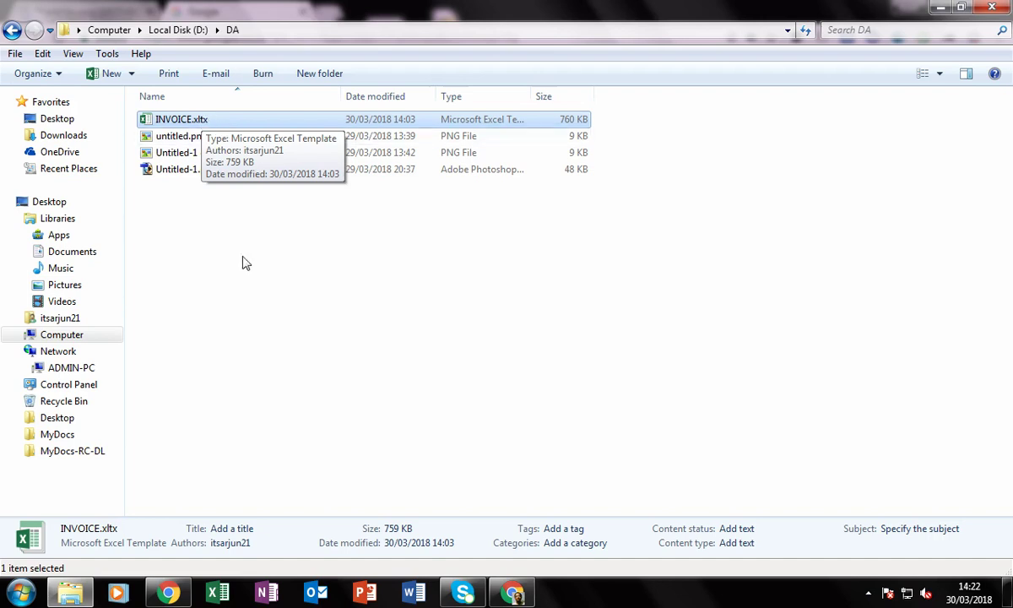
Open INVOICE.xltx from D:\DA as the new Excel workbook INVOICE1
{"action": "double_click", "coordinate": [232, 119]}
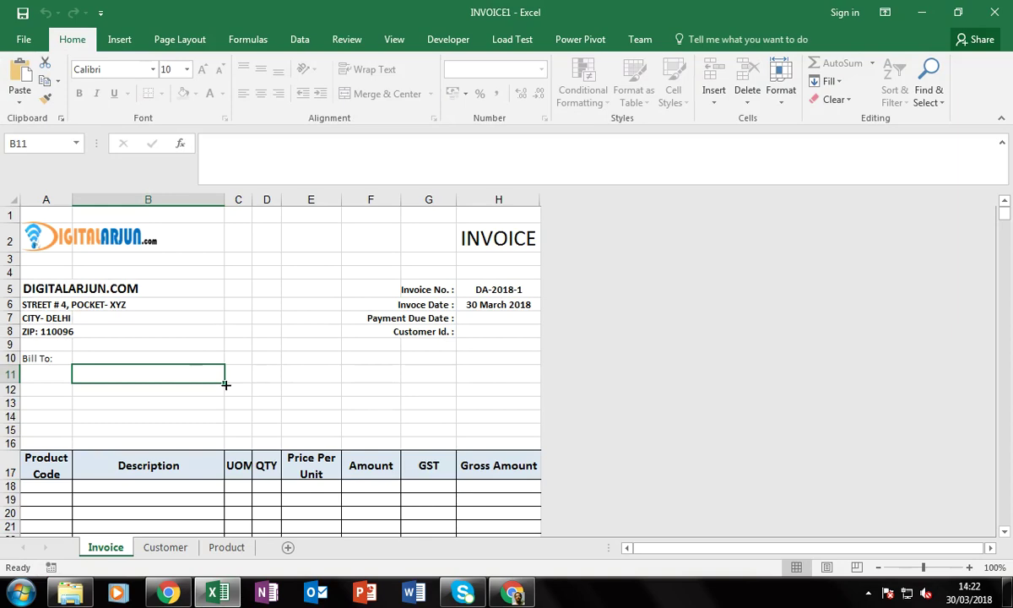
{"action": "scroll", "coordinate": [161, 334], "scroll_direction": "down", "scroll_amount": 3}
{"action": "scroll", "coordinate": [162, 333], "scroll_direction": "down", "scroll_amount": 4}
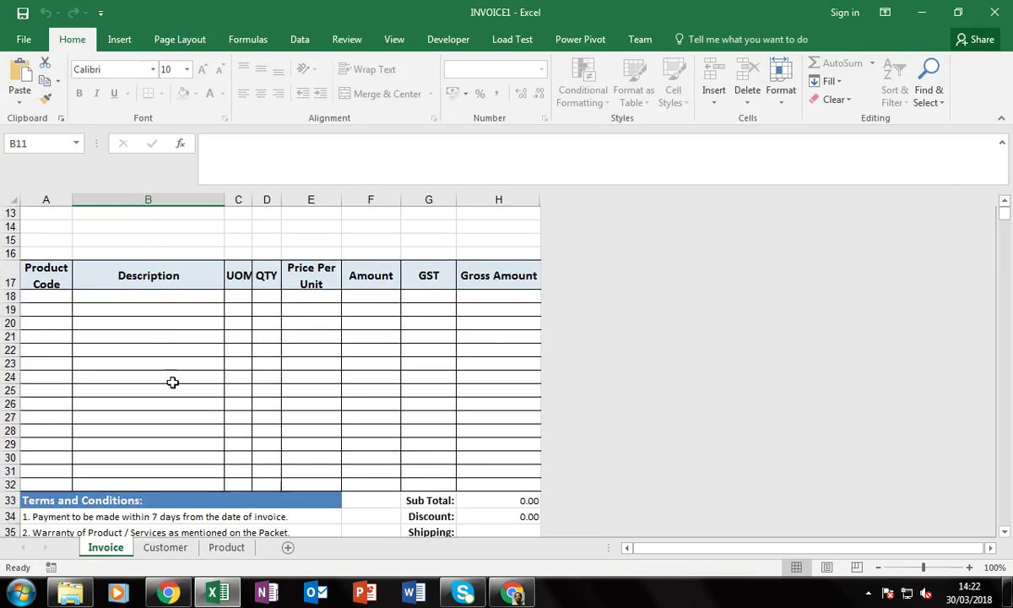
{"action": "scroll", "coordinate": [173, 408], "scroll_direction": "up", "scroll_amount": 6}
{"action": "scroll", "coordinate": [173, 406], "scroll_direction": "up", "scroll_amount": 1}
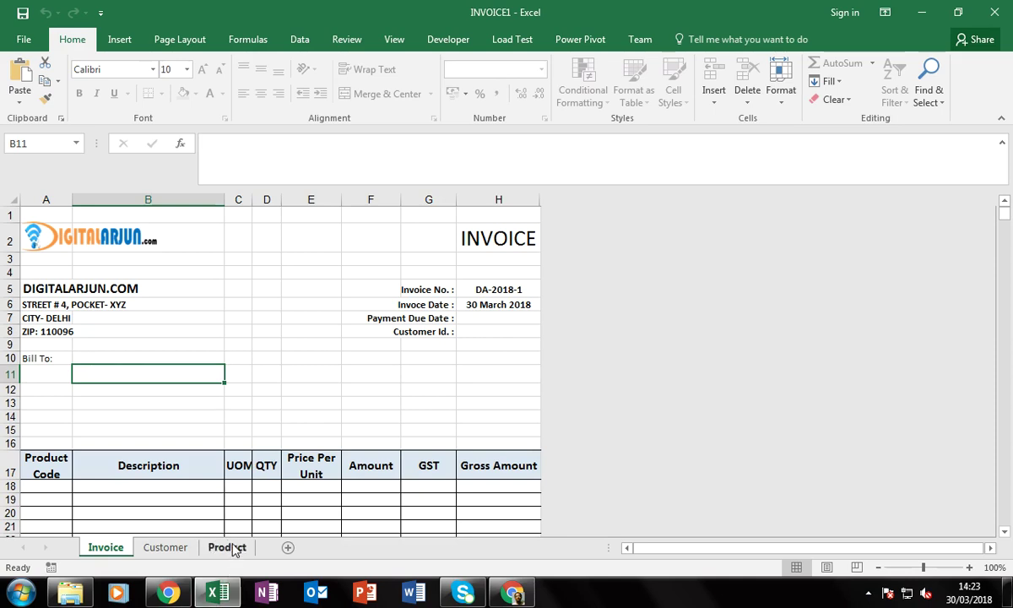
Flip between the Customer and Invoice sheets, ending on the Product sheet
{"action": "left_click", "coordinate": [162, 549]}
{"action": "left_click", "coordinate": [103, 551]}
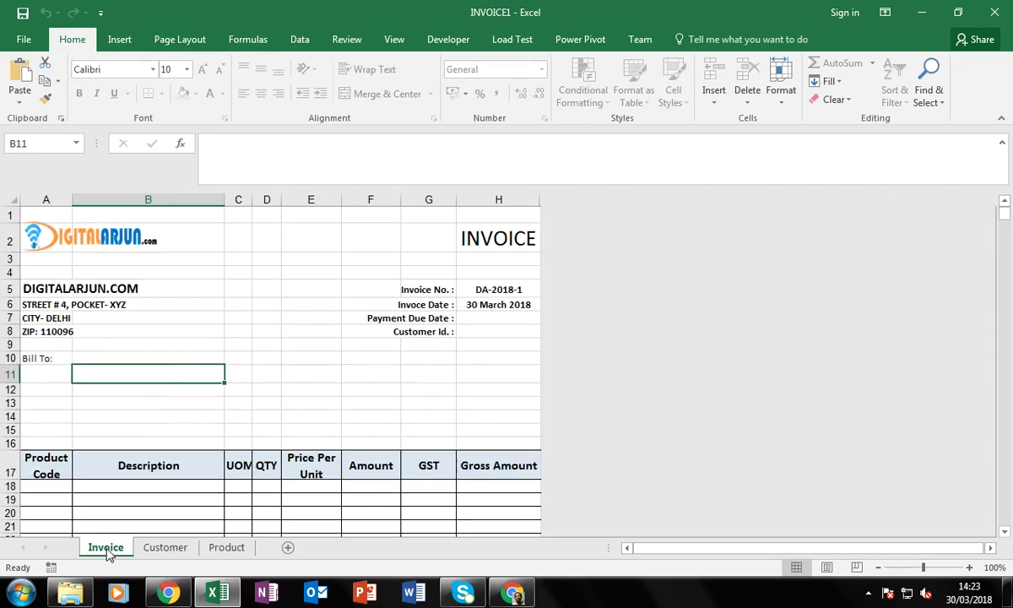
{"action": "left_click", "coordinate": [162, 549]}
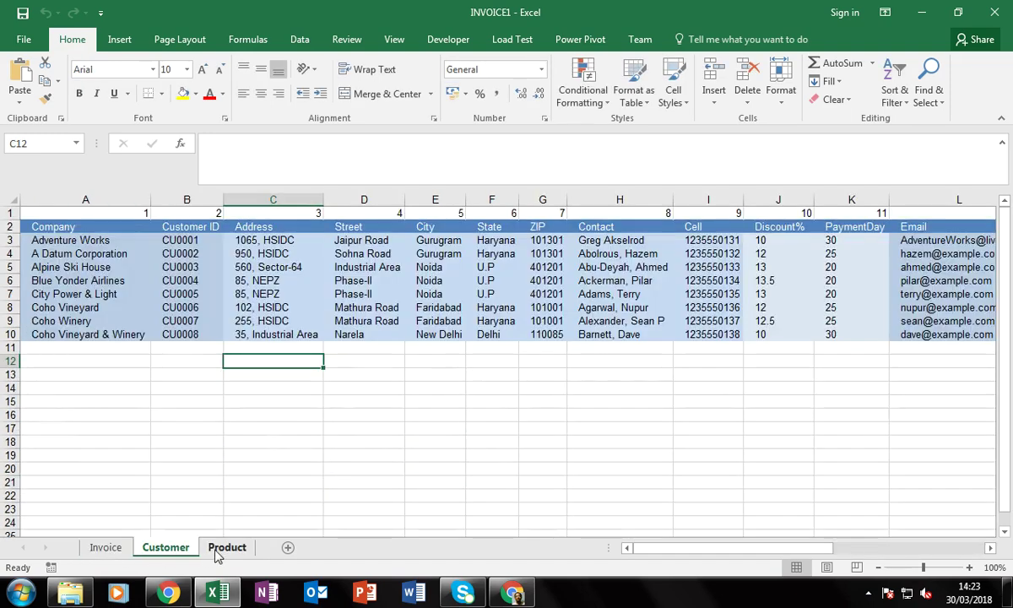
{"action": "left_click", "coordinate": [224, 551]}
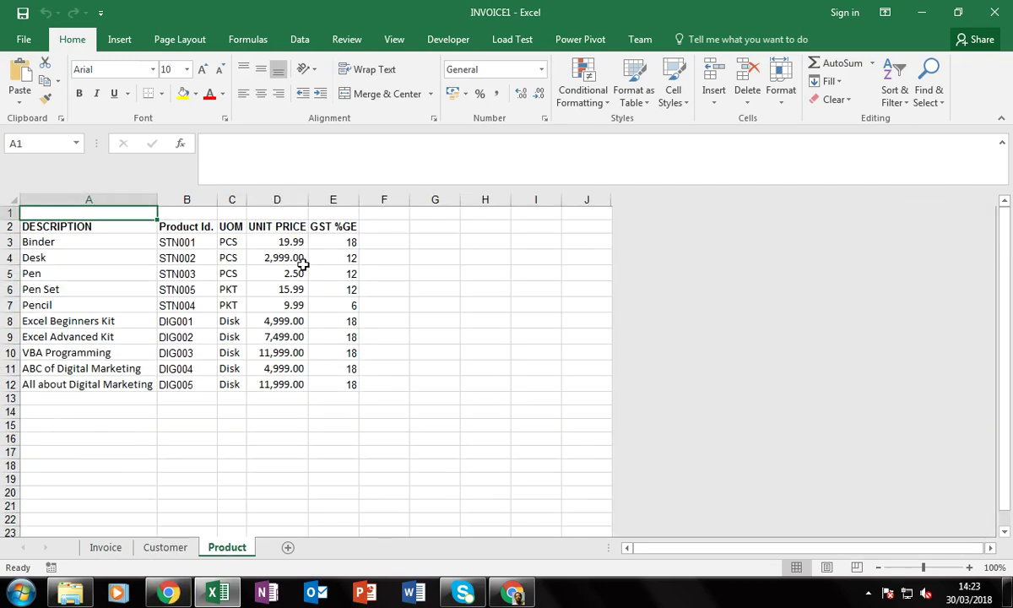
Review the Product table headers and Binder's row: STN001, PCS, 19.99, GST 18
{"action": "left_click", "coordinate": [40, 230]}
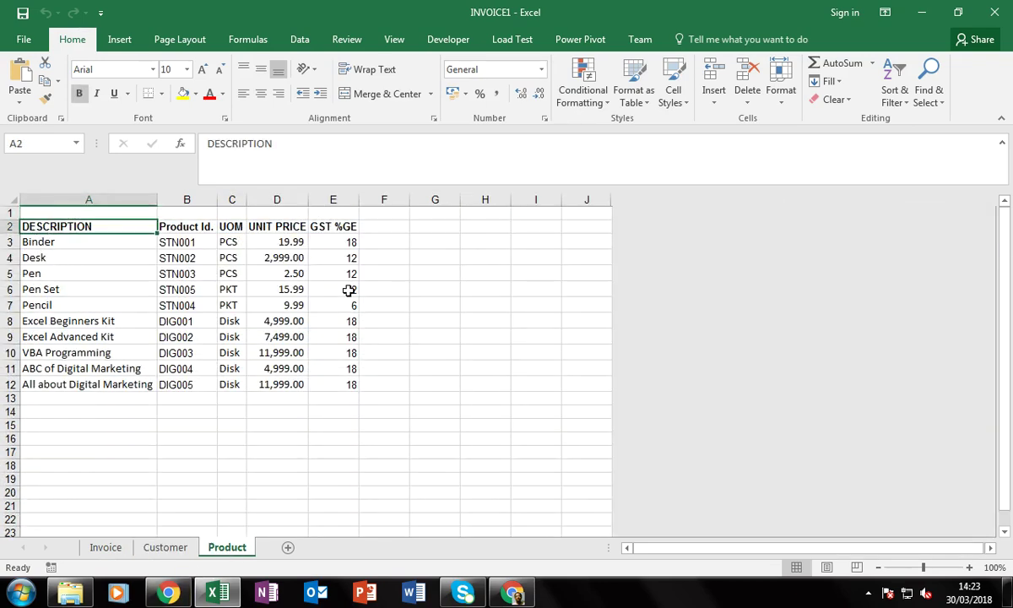
{"action": "left_click", "coordinate": [77, 402]}
{"action": "left_click", "coordinate": [370, 226]}
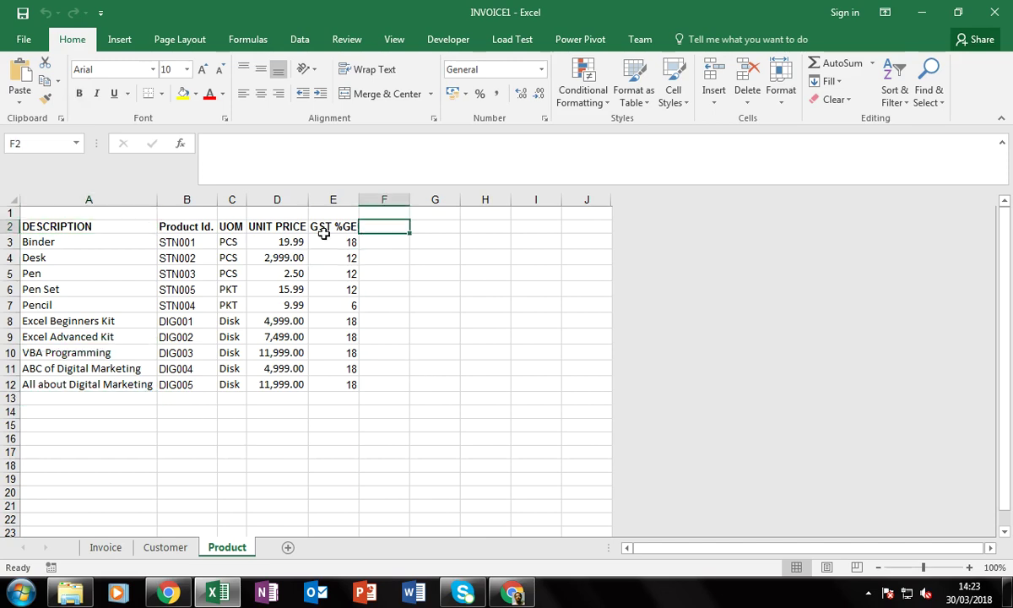
{"action": "left_click", "coordinate": [68, 215]}
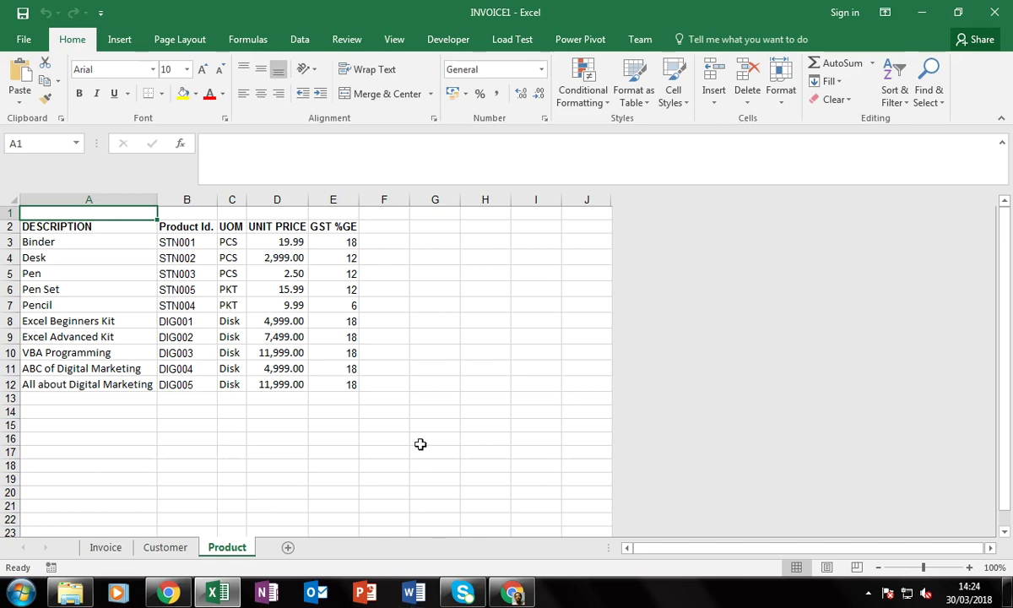
{"action": "left_click", "coordinate": [93, 243]}
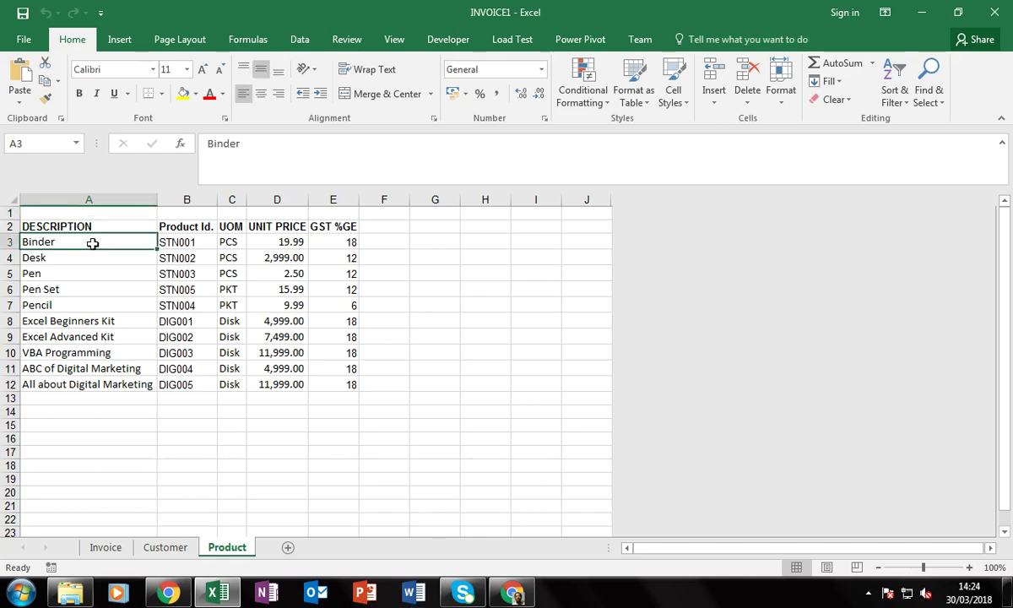
{"action": "left_click", "coordinate": [186, 241]}
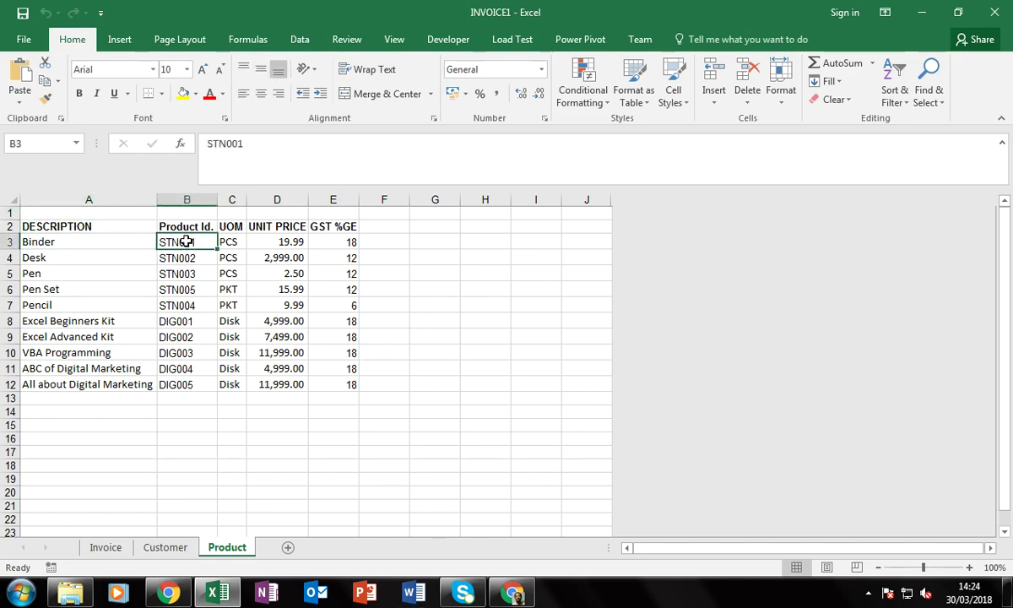
{"action": "left_click", "coordinate": [223, 238]}
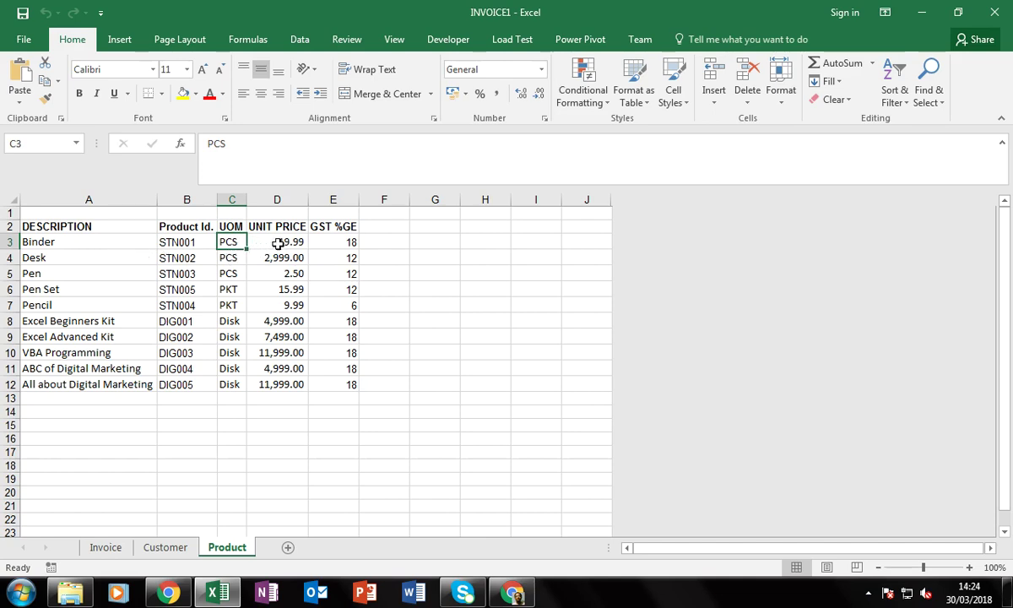
{"action": "left_click", "coordinate": [276, 242]}
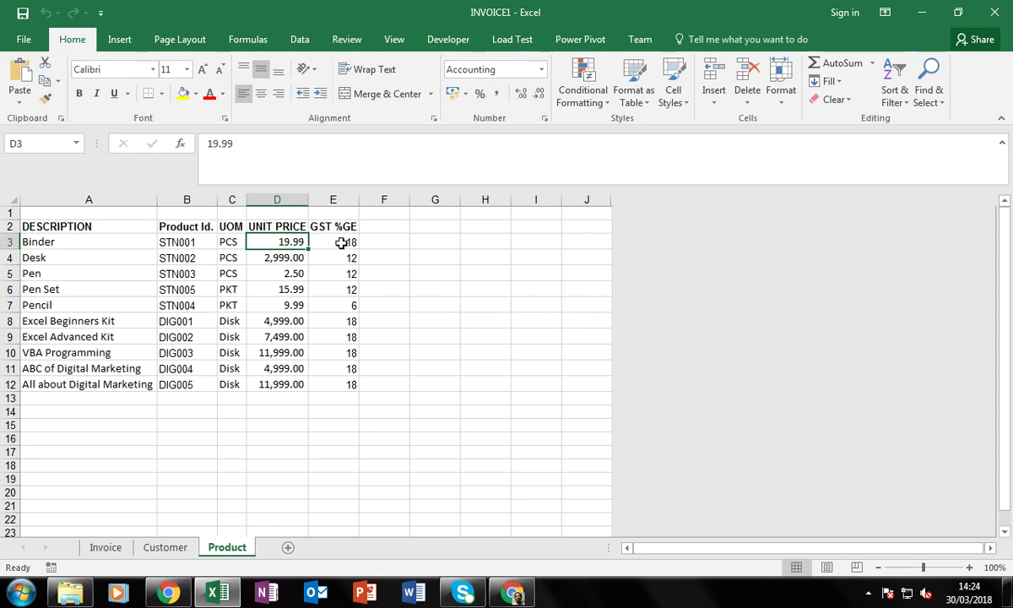
{"action": "left_click", "coordinate": [321, 243]}
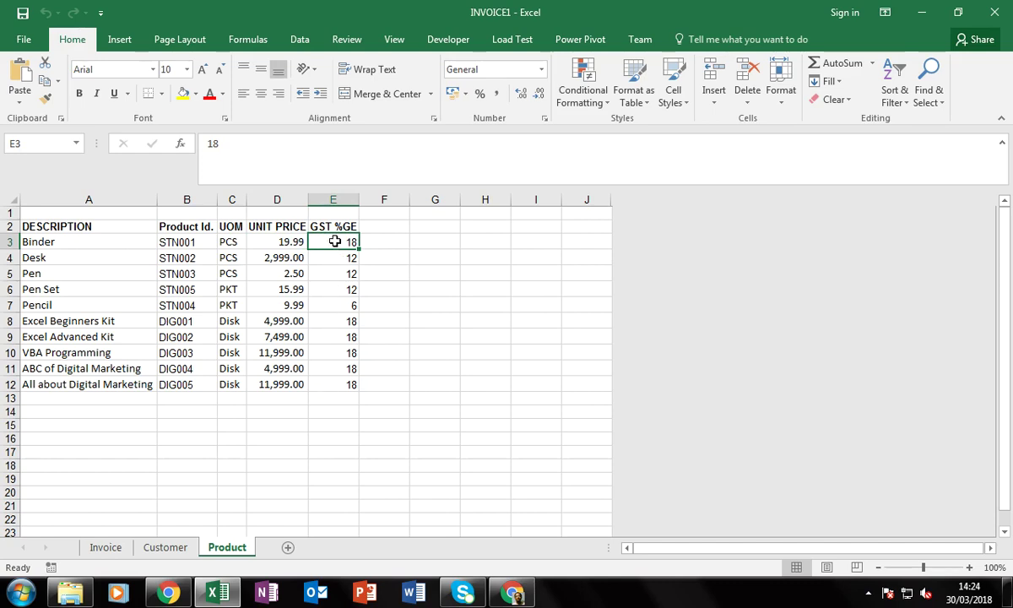
{"action": "left_click_drag", "start_coordinate": [335, 241], "coordinate": [337, 397]}
{"action": "left_click", "coordinate": [376, 333]}
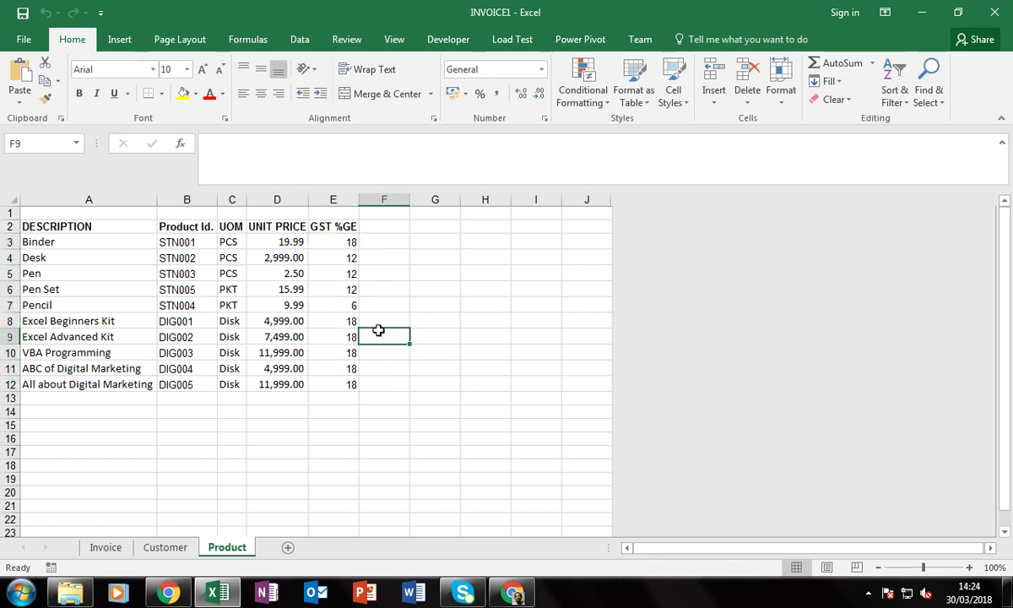
{"action": "left_click_drag", "start_coordinate": [38, 224], "coordinate": [63, 382]}
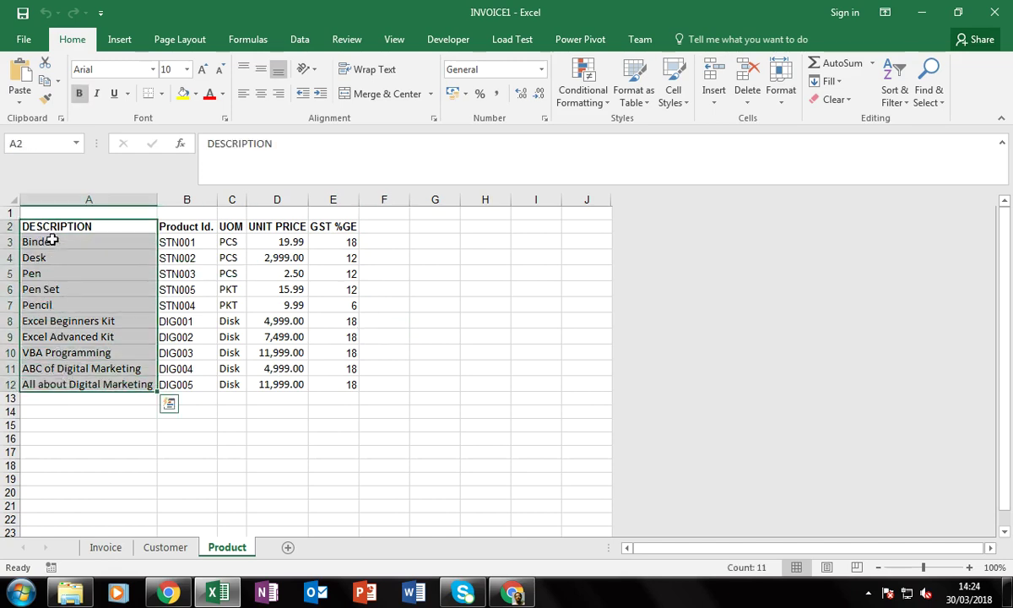
{"action": "left_click", "coordinate": [70, 408]}
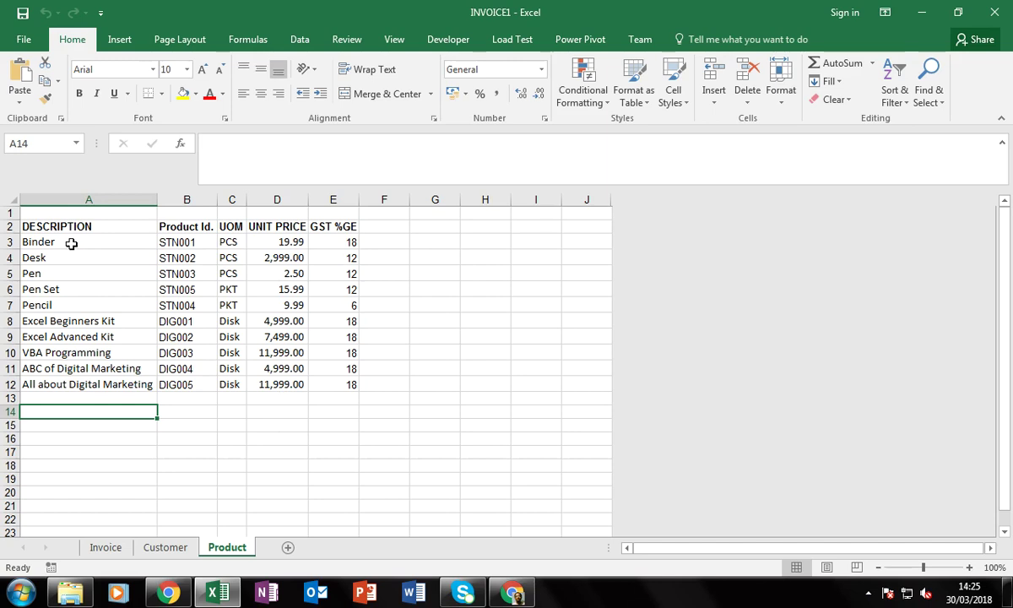
{"action": "left_click", "coordinate": [331, 243]}
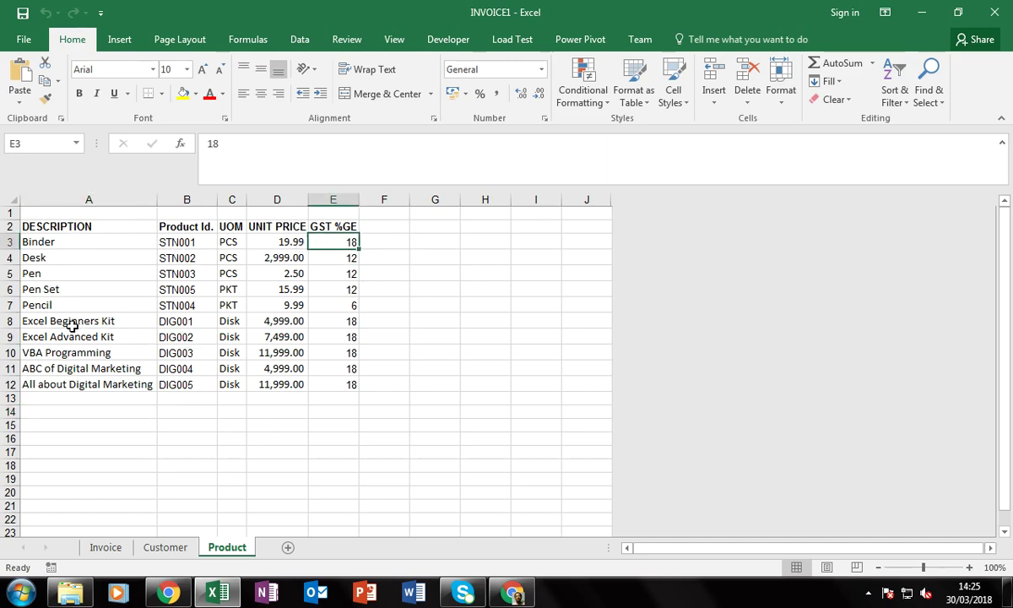
{"action": "left_click", "coordinate": [32, 324]}
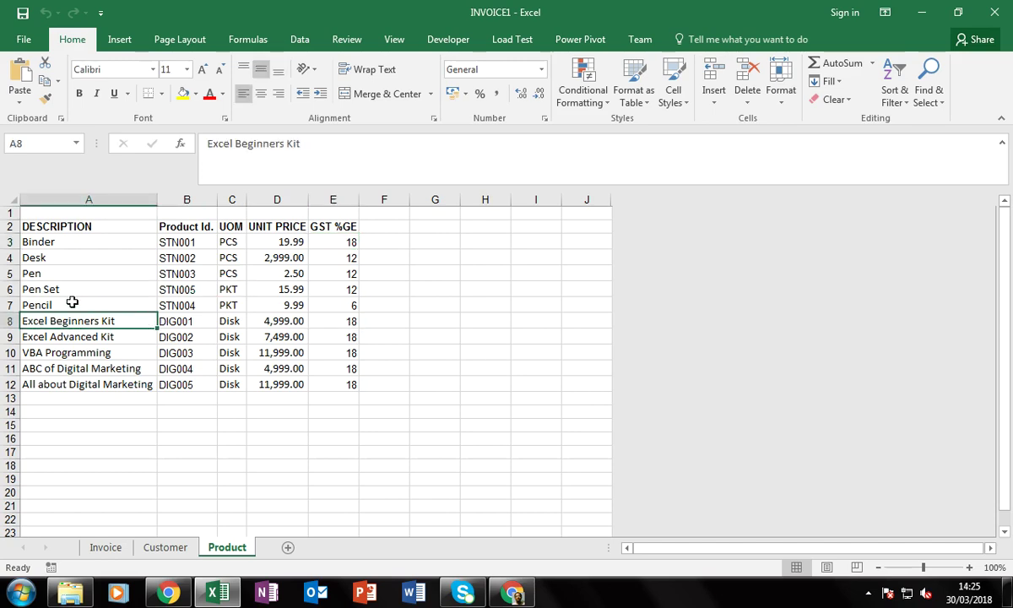
{"action": "left_click", "coordinate": [42, 288]}
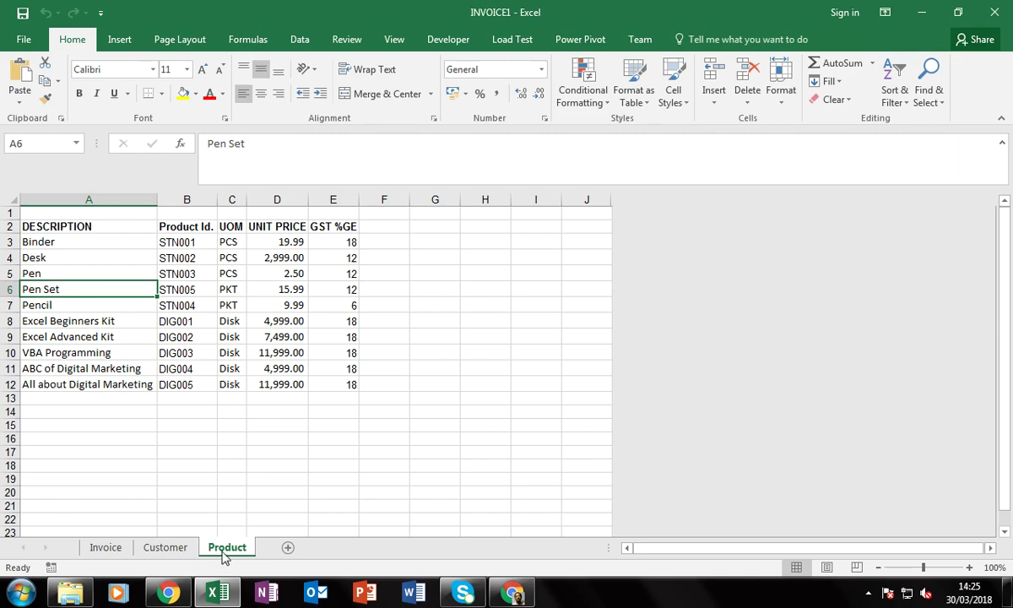
{"action": "left_click", "coordinate": [169, 547]}
{"action": "left_click", "coordinate": [160, 363]}
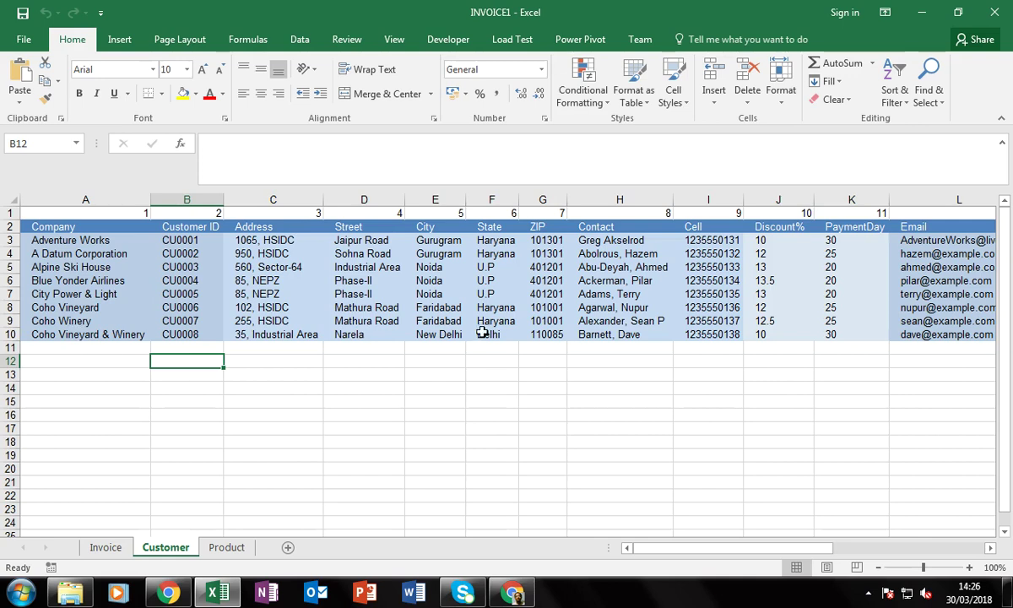
{"action": "left_click", "coordinate": [515, 335]}
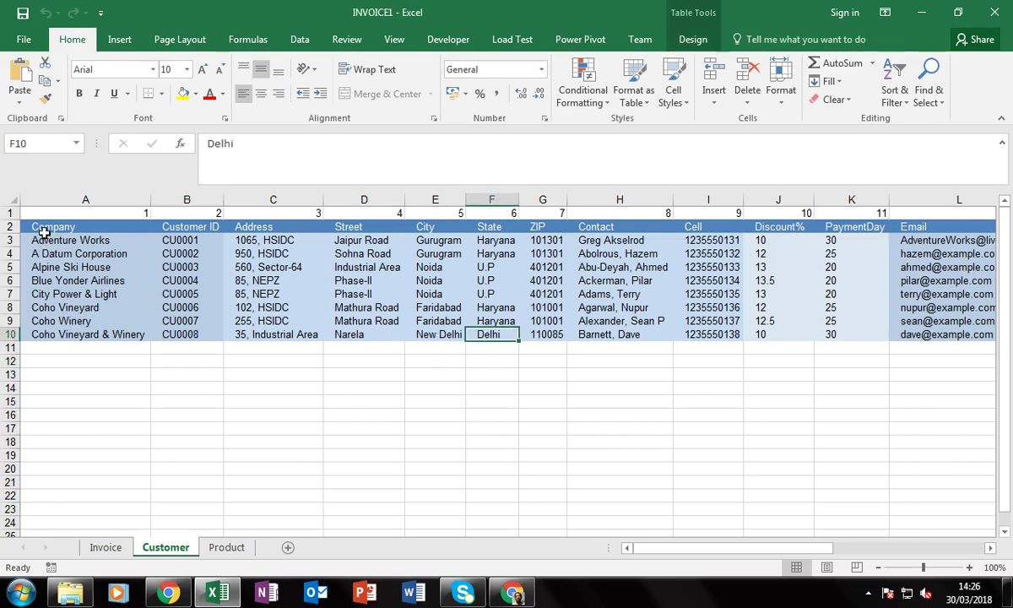
{"action": "left_click_drag", "start_coordinate": [45, 228], "coordinate": [722, 350]}
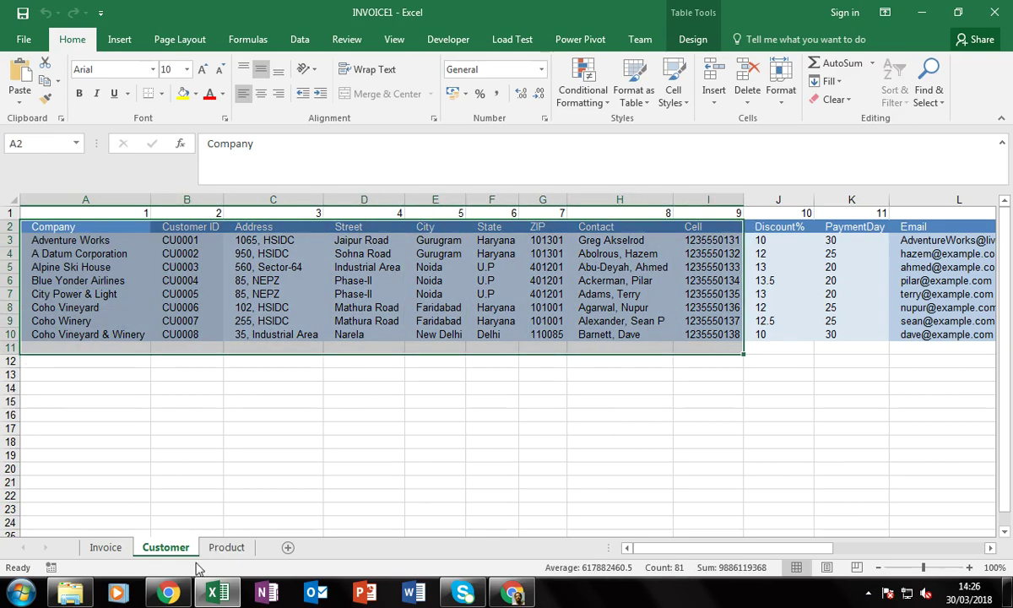
{"action": "left_click", "coordinate": [88, 415]}
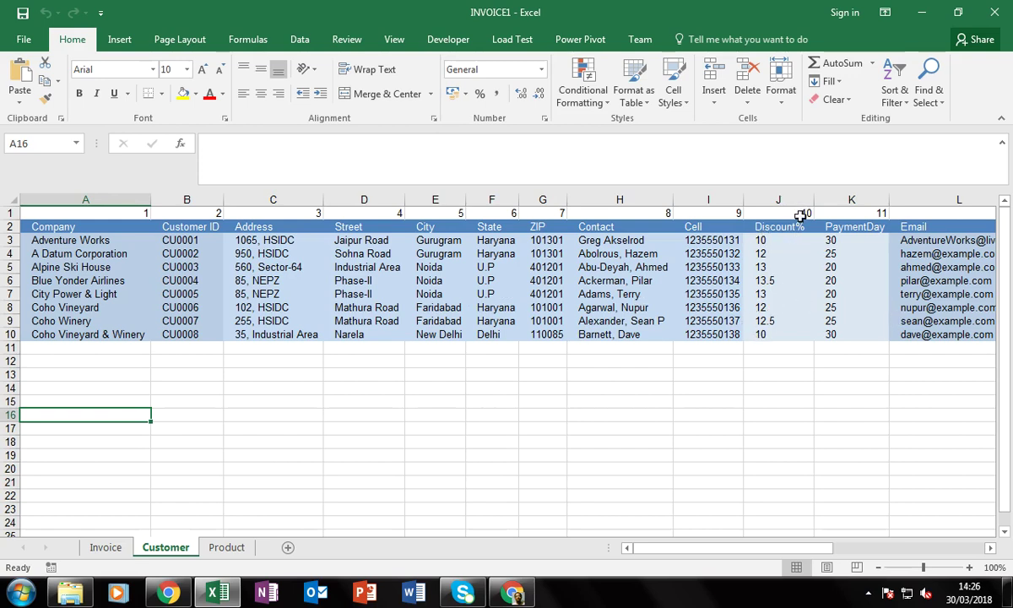
{"action": "left_click", "coordinate": [793, 321]}
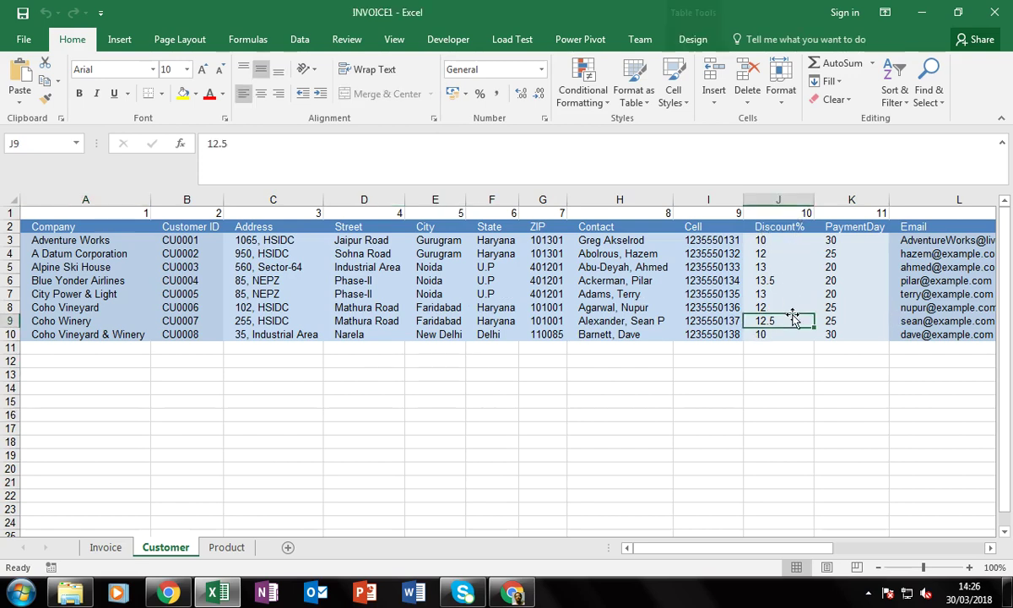
{"action": "left_click", "coordinate": [779, 253]}
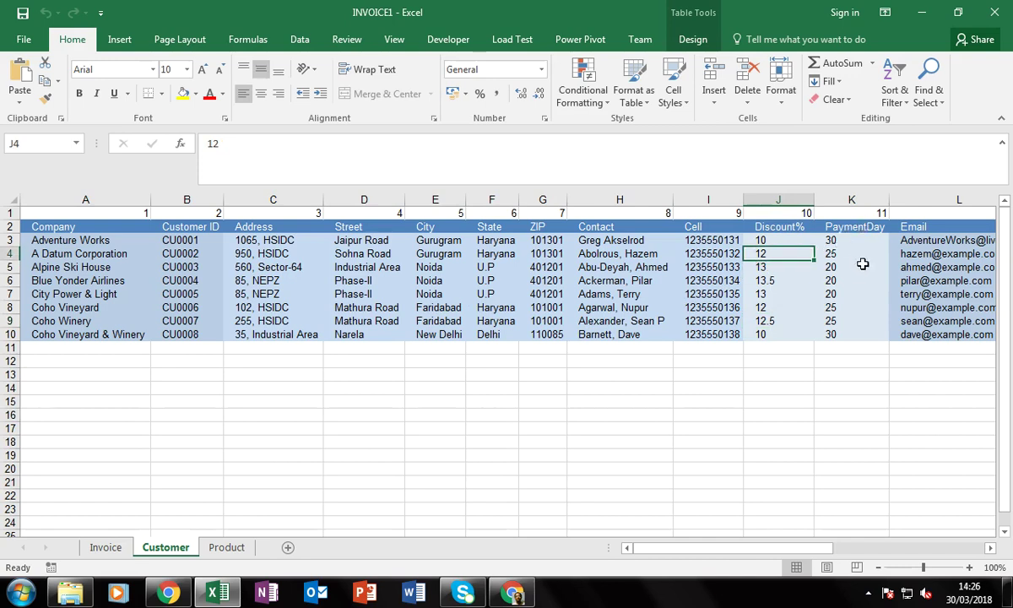
{"action": "left_click", "coordinate": [861, 229]}
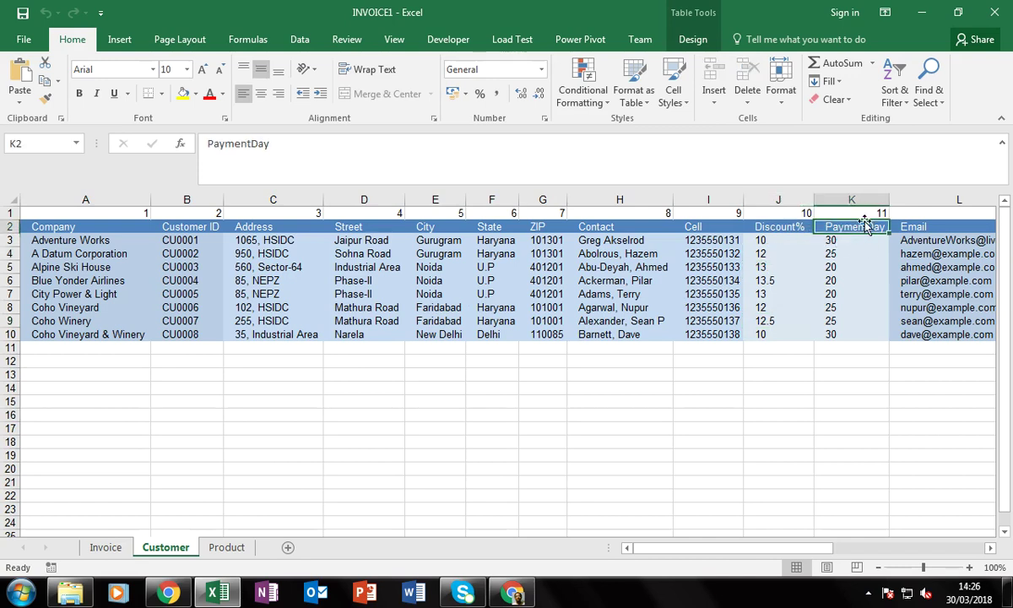
{"action": "left_click", "coordinate": [862, 212]}
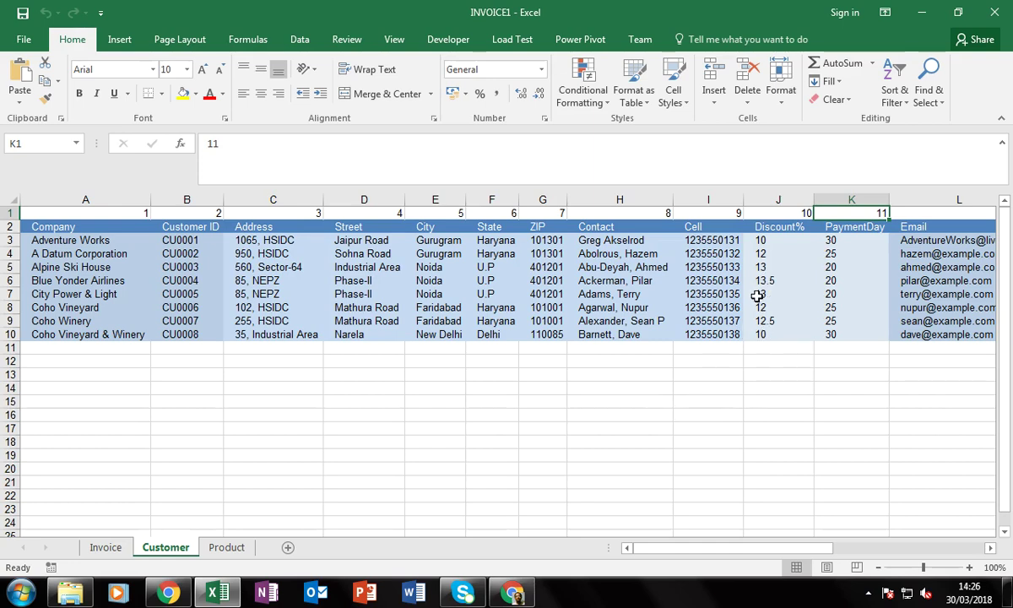
Check the Discount% values for A Datum, Adventure Works and Blue Yonder Airlines
{"action": "left_click", "coordinate": [778, 253]}
{"action": "left_click", "coordinate": [785, 239]}
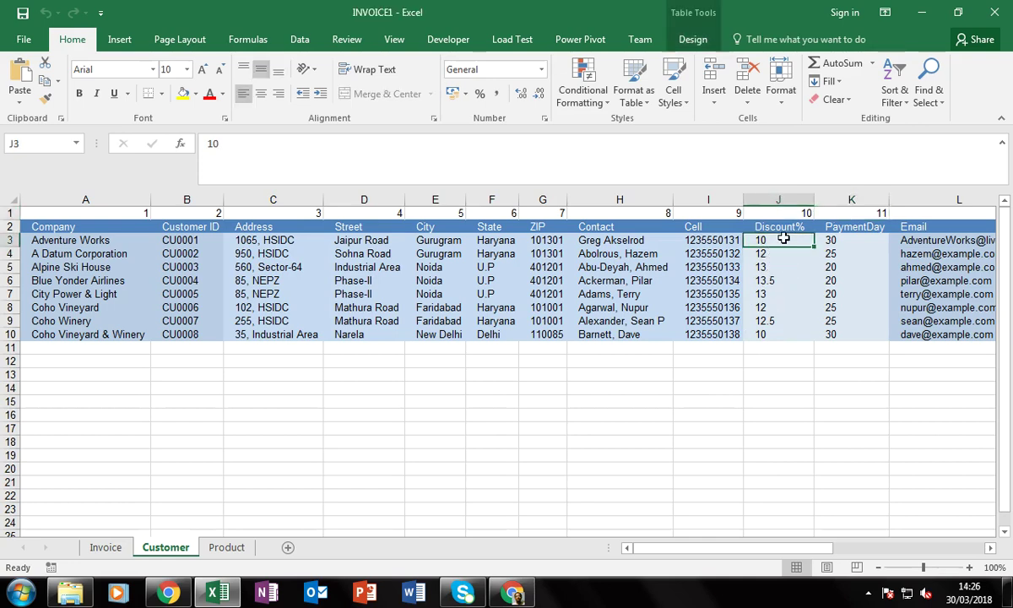
{"action": "left_click", "coordinate": [785, 281]}
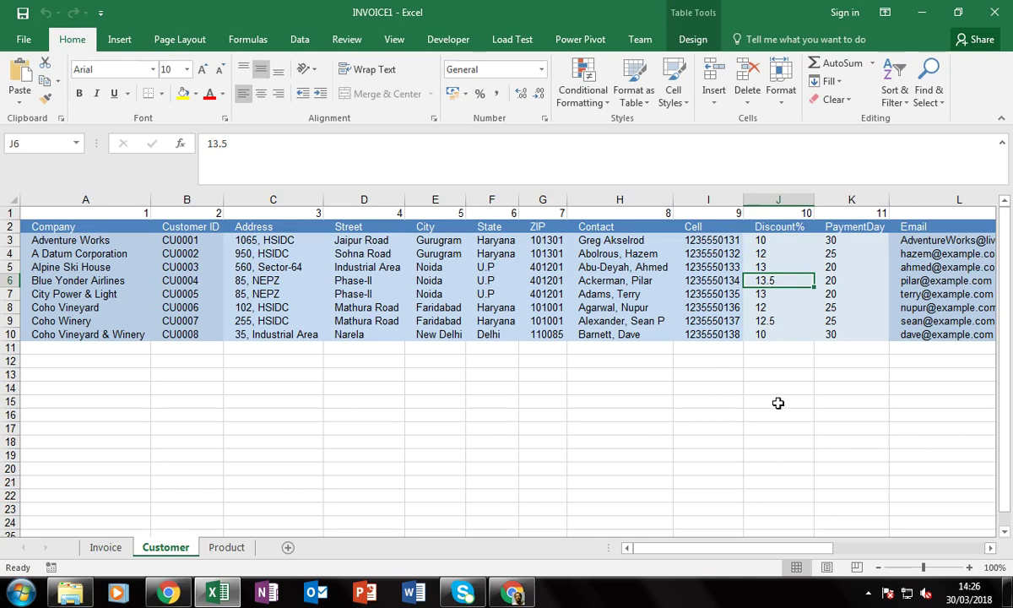
Review the PaymentDay values in K3:K10, including K7 and K10, then return to Invoice
{"action": "left_click", "coordinate": [842, 243]}
{"action": "left_click_drag", "start_coordinate": [842, 243], "coordinate": [846, 335]}
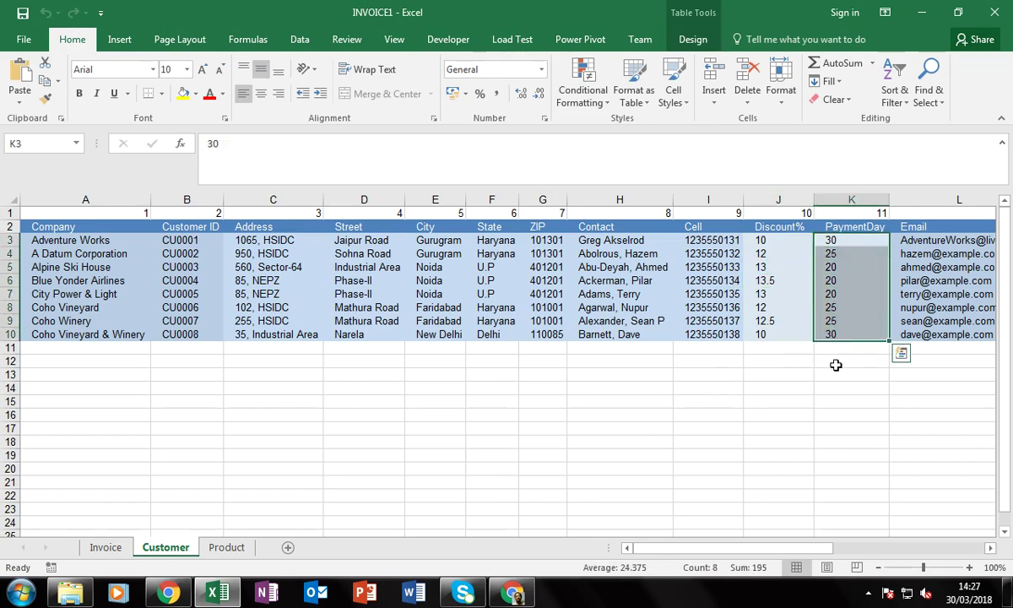
{"action": "left_click", "coordinate": [773, 360]}
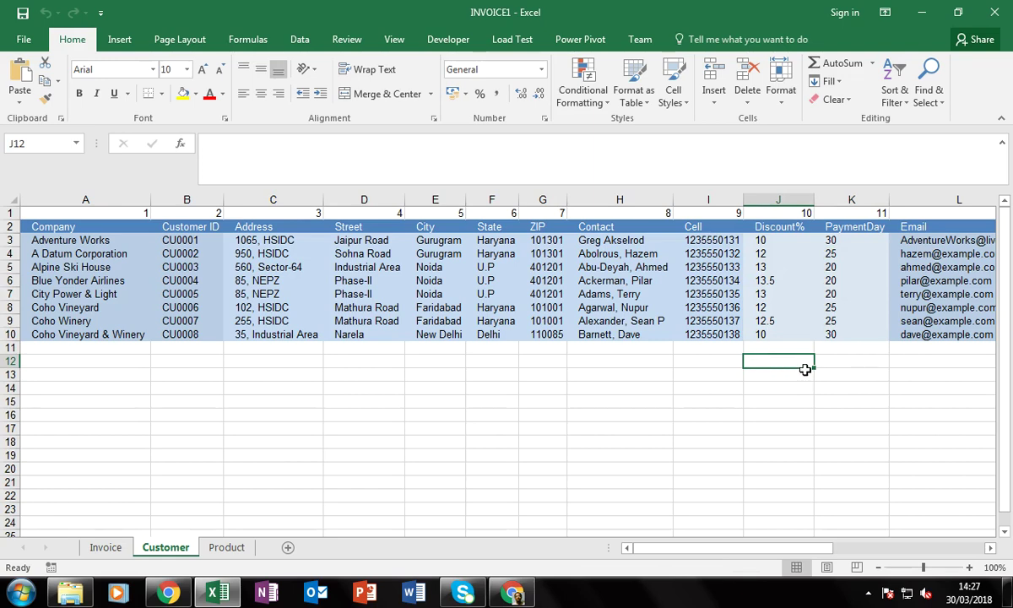
{"action": "left_click", "coordinate": [850, 334]}
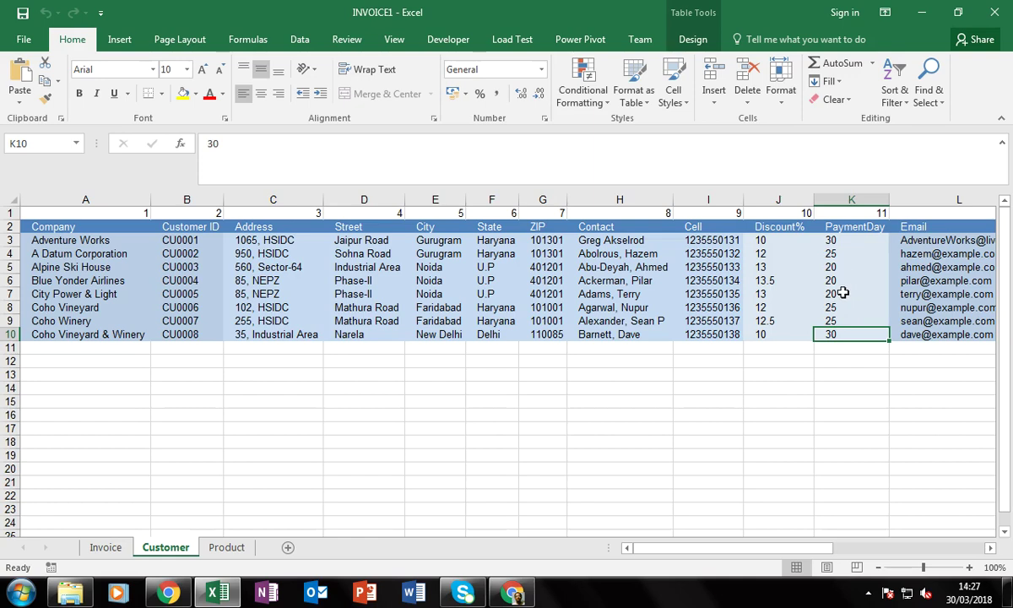
{"action": "left_click", "coordinate": [843, 296]}
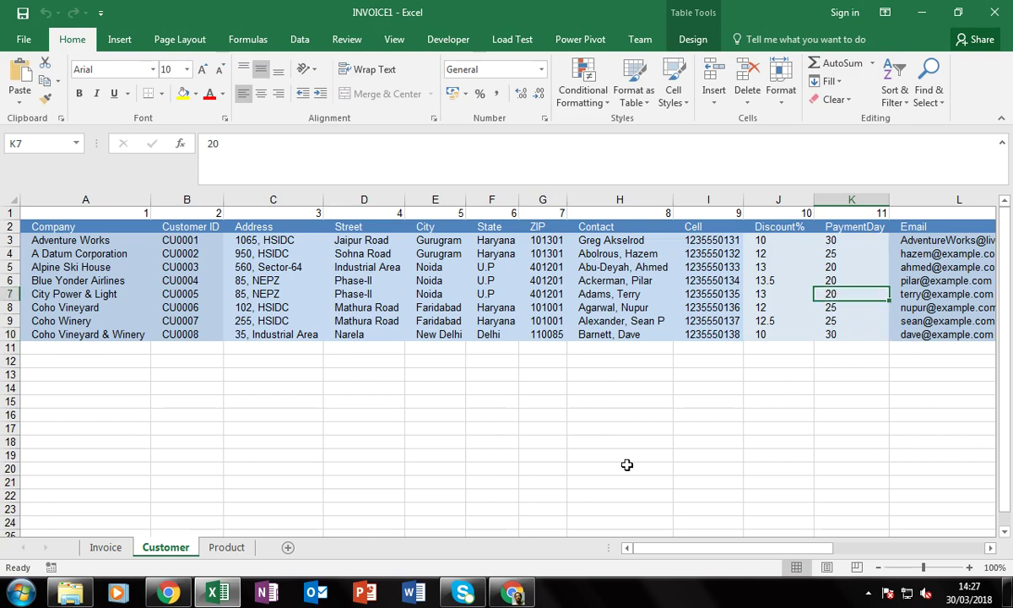
{"action": "left_click", "coordinate": [43, 229]}
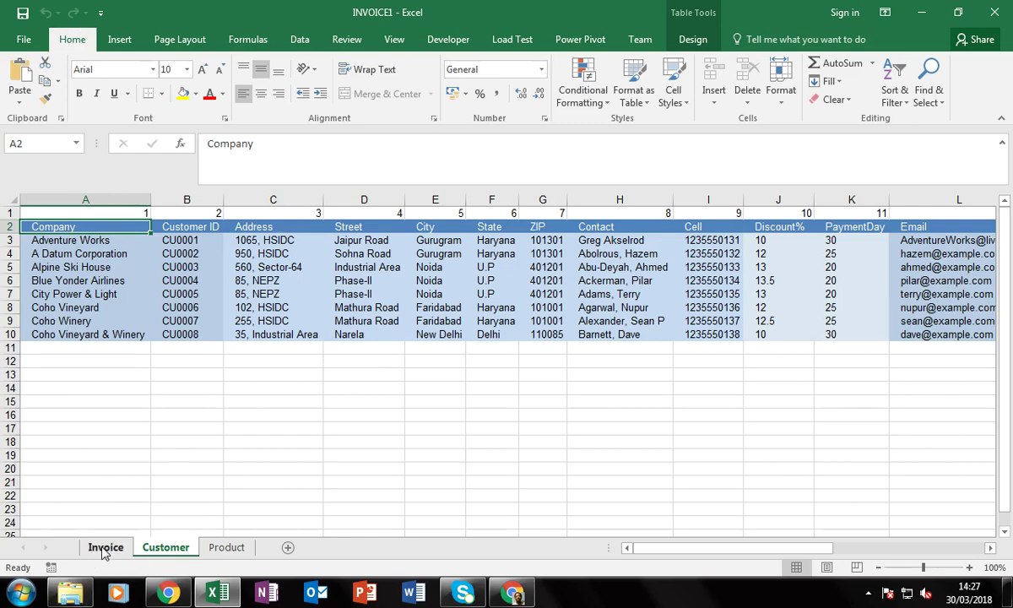
{"action": "left_click", "coordinate": [105, 550]}
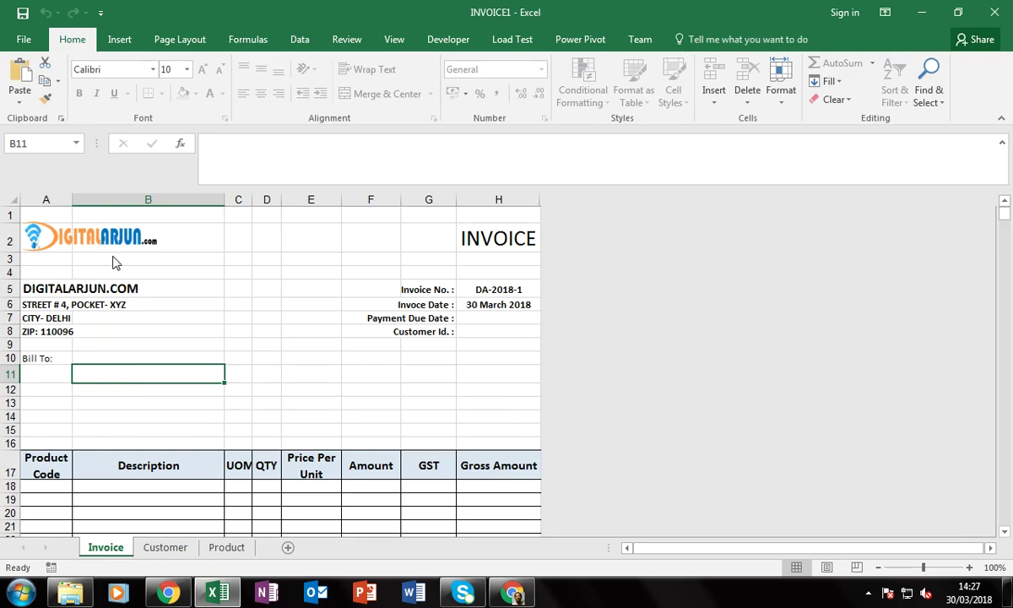
Scroll over the Invoice sheet and check cells B5, B10, B13 and E13
{"action": "scroll", "coordinate": [328, 415], "scroll_direction": "down", "scroll_amount": 4}
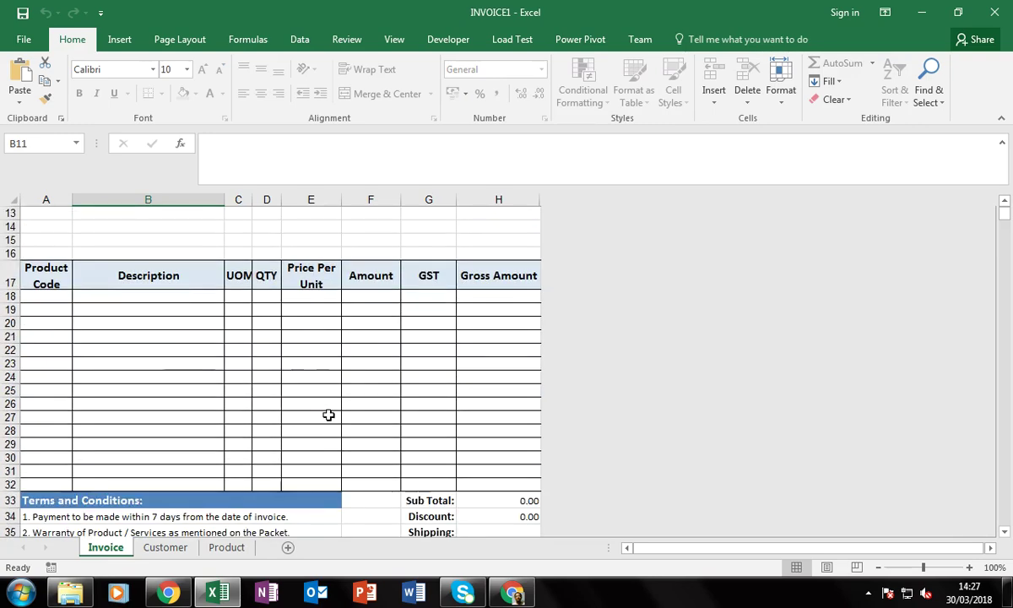
{"action": "scroll", "coordinate": [67, 404], "scroll_direction": "up", "scroll_amount": 4}
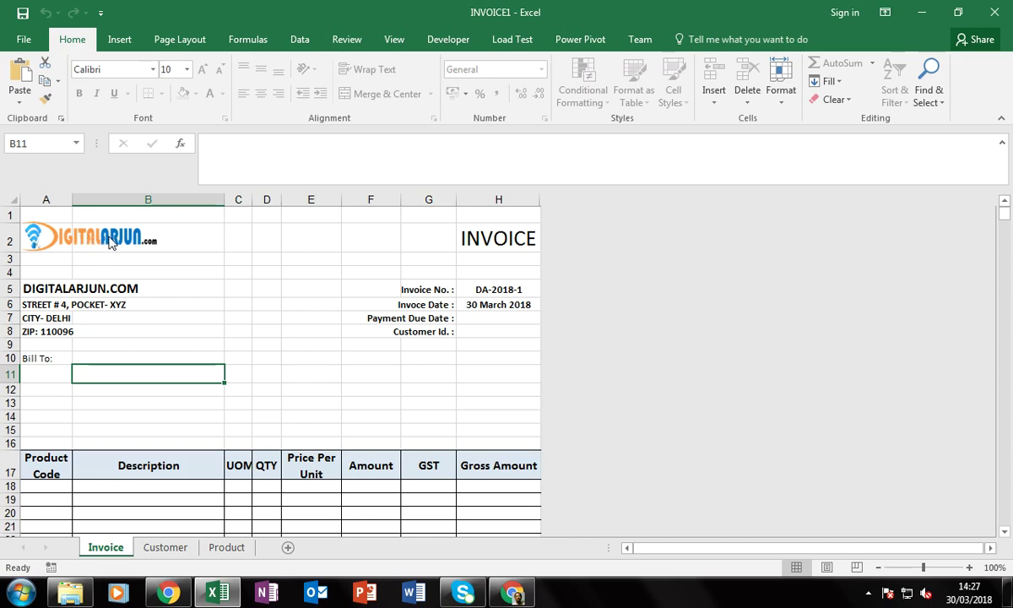
{"action": "left_click", "coordinate": [118, 289]}
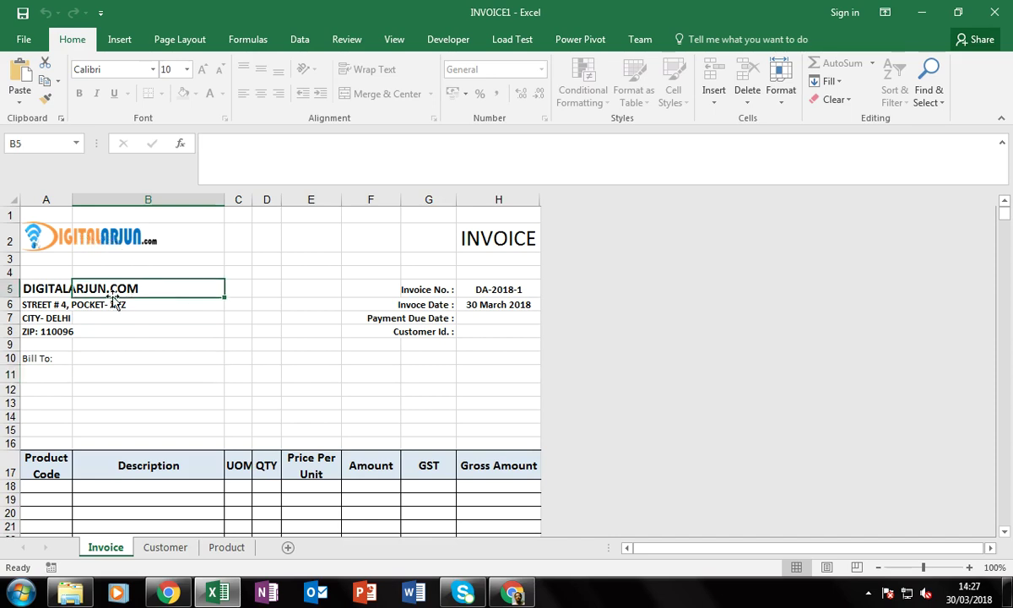
{"action": "left_click", "coordinate": [91, 359]}
{"action": "left_click", "coordinate": [143, 402]}
{"action": "left_click", "coordinate": [312, 402]}
Unprotect the Invoice sheet and select the old logo picture
{"action": "right_click", "coordinate": [105, 547]}
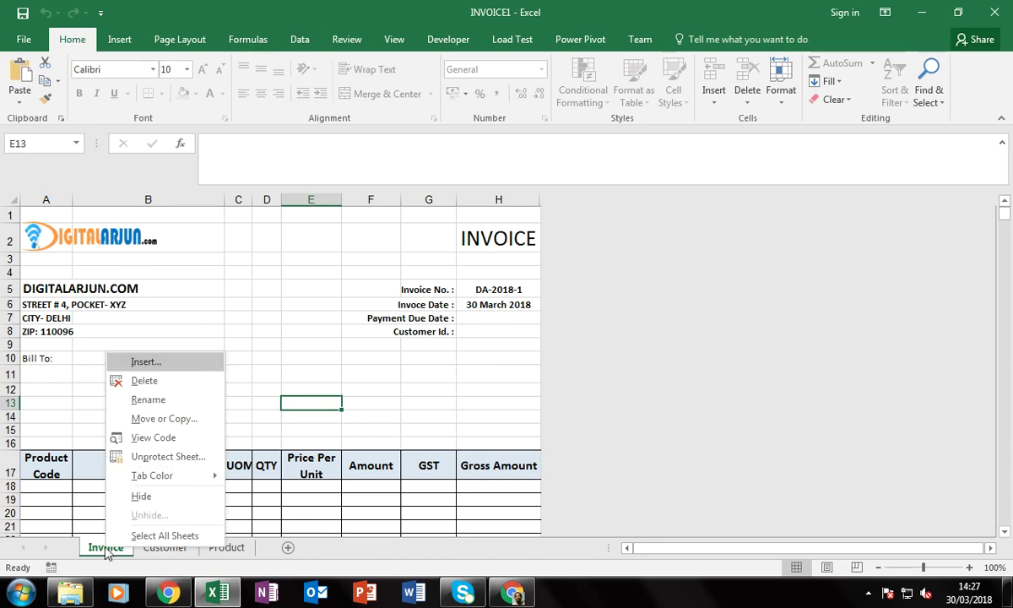
{"action": "left_click", "coordinate": [168, 456]}
{"action": "left_click", "coordinate": [239, 305]}
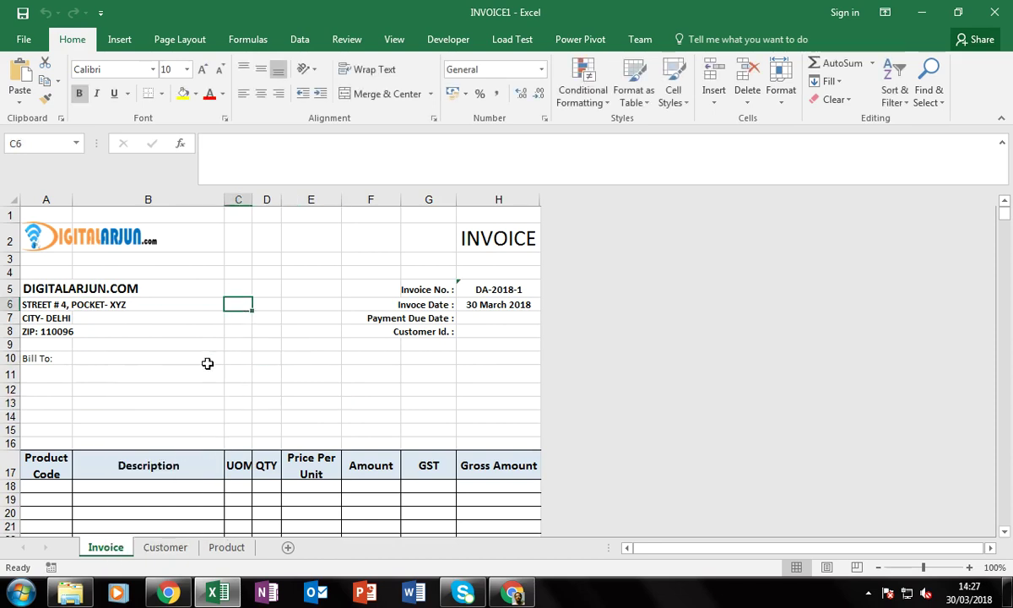
{"action": "left_click", "coordinate": [119, 252]}
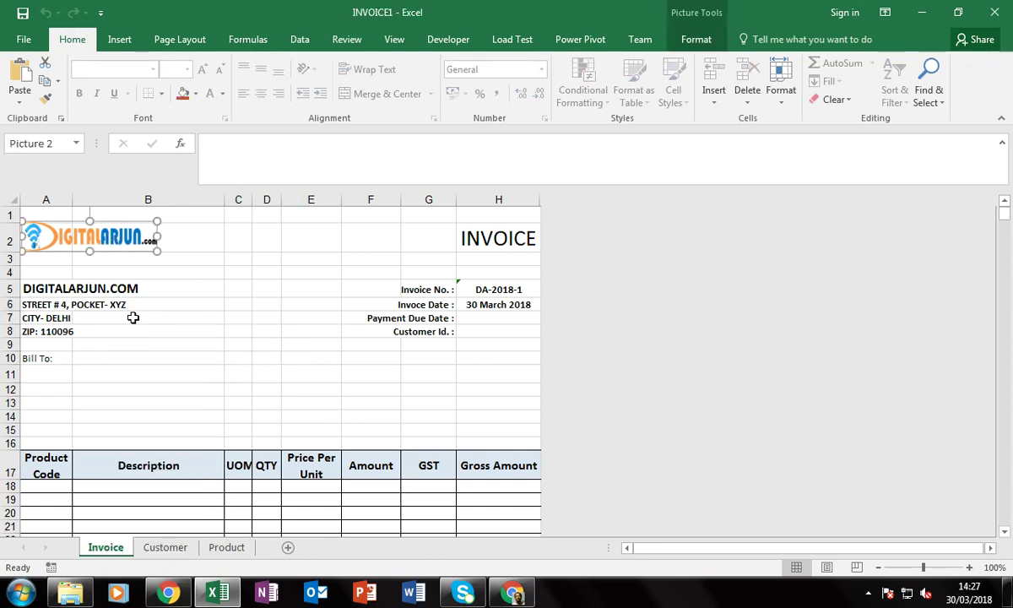
Delete the old logo and select cell A2 for the new one
{"action": "key", "text": "Delete"}
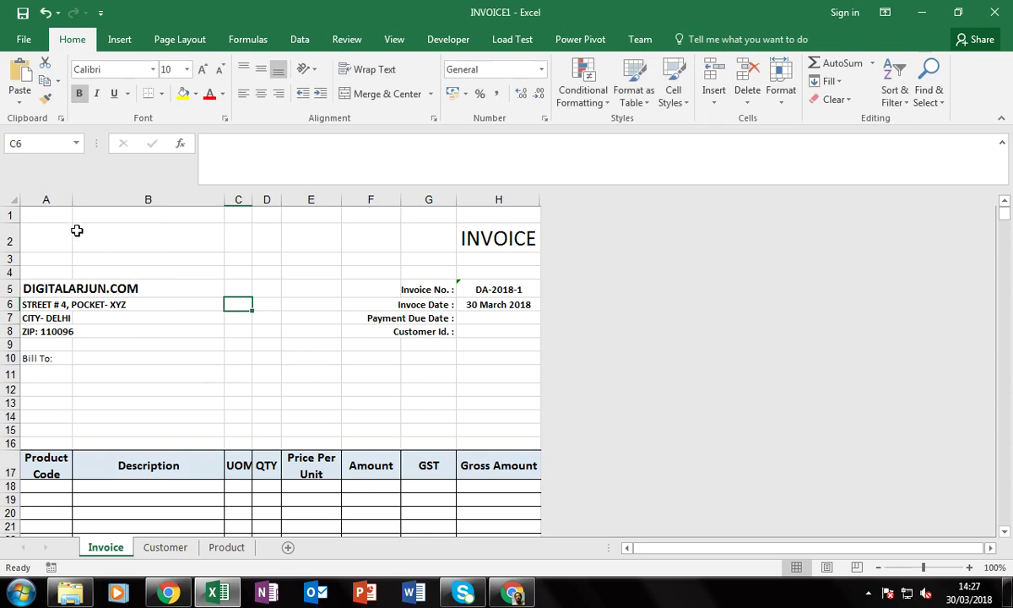
{"action": "left_click", "coordinate": [67, 231]}
{"action": "left_click_drag", "start_coordinate": [95, 233], "coordinate": [66, 237]}
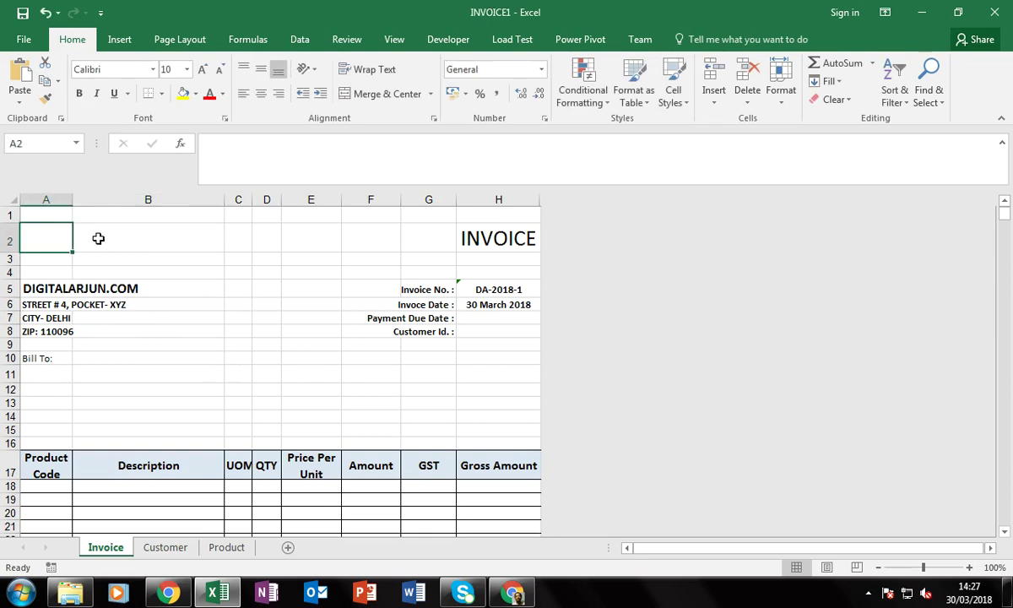
Insert DIGITALARJUN-logo-TRANSPARENT-key-VER-2-1.png from Documents as the new logo
{"action": "left_click", "coordinate": [120, 41]}
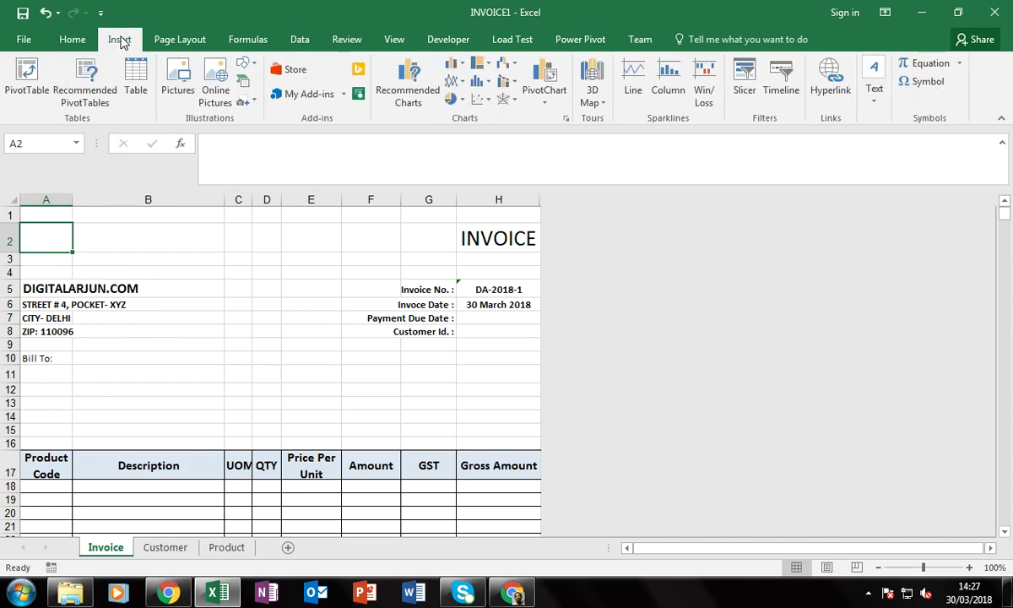
{"action": "left_click", "coordinate": [178, 80]}
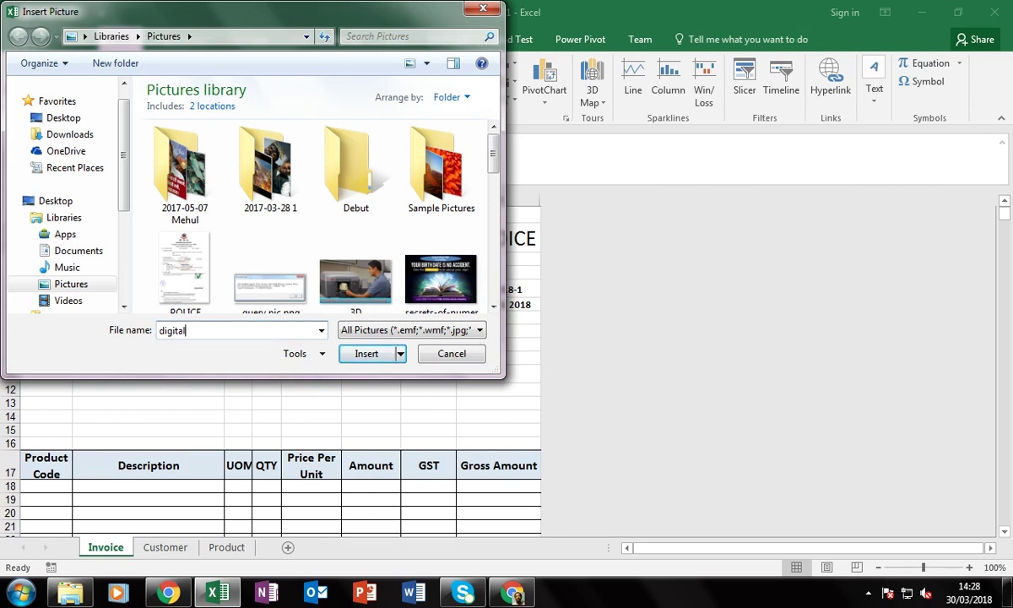
{"action": "left_click", "coordinate": [108, 252]}
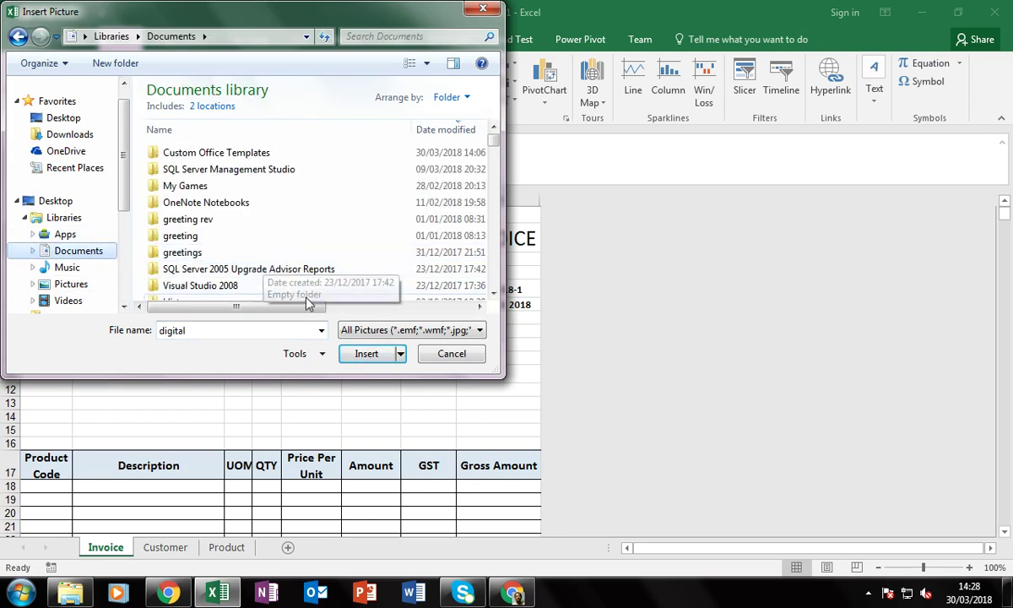
{"action": "left_click", "coordinate": [263, 329]}
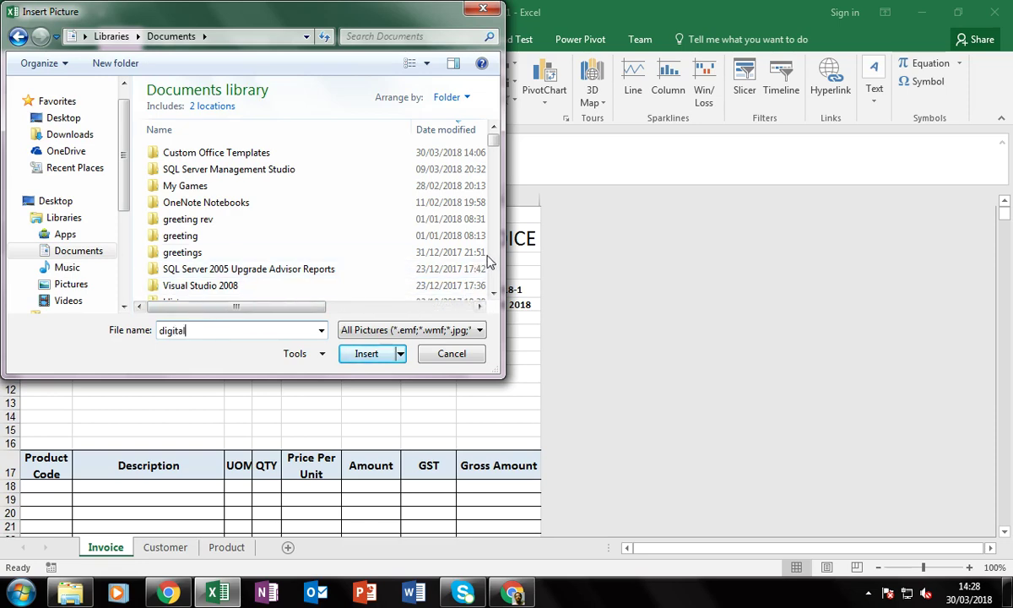
{"action": "scroll", "coordinate": [496, 253], "scroll_direction": "down", "scroll_amount": 12}
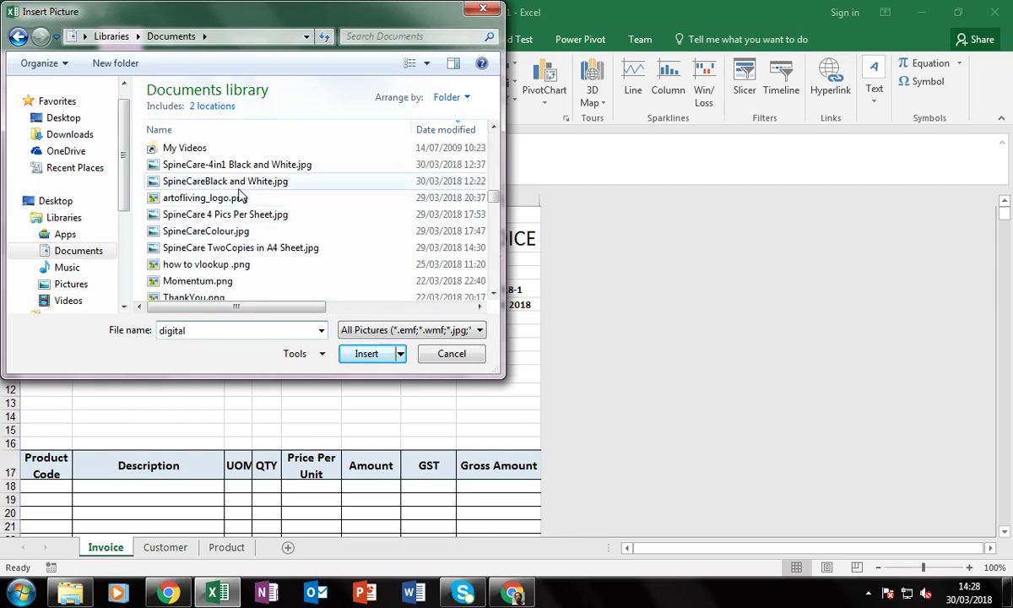
{"action": "left_click", "coordinate": [236, 181]}
{"action": "key", "text": "d"}
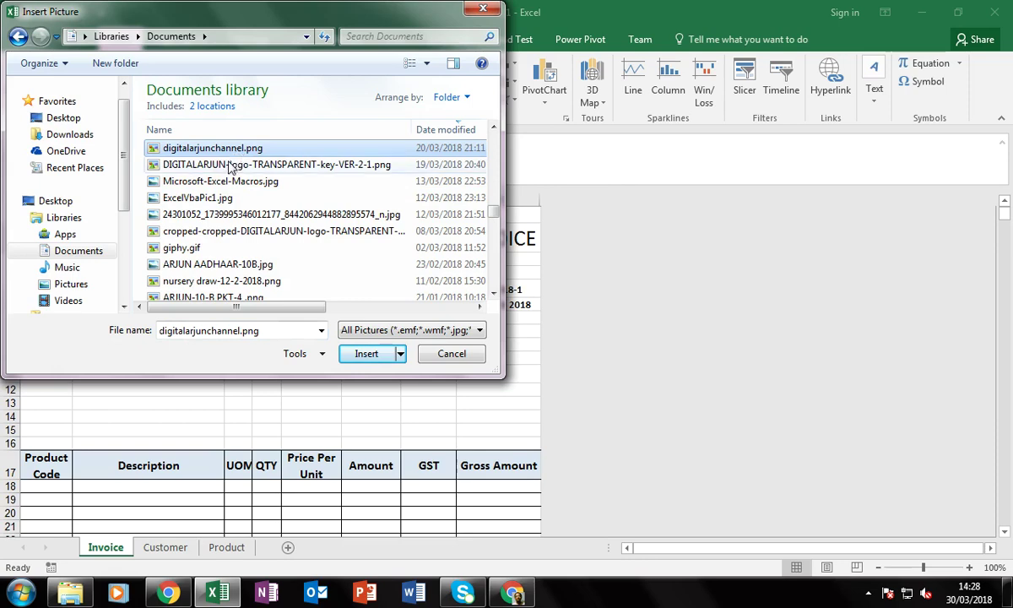
{"action": "left_click", "coordinate": [221, 168]}
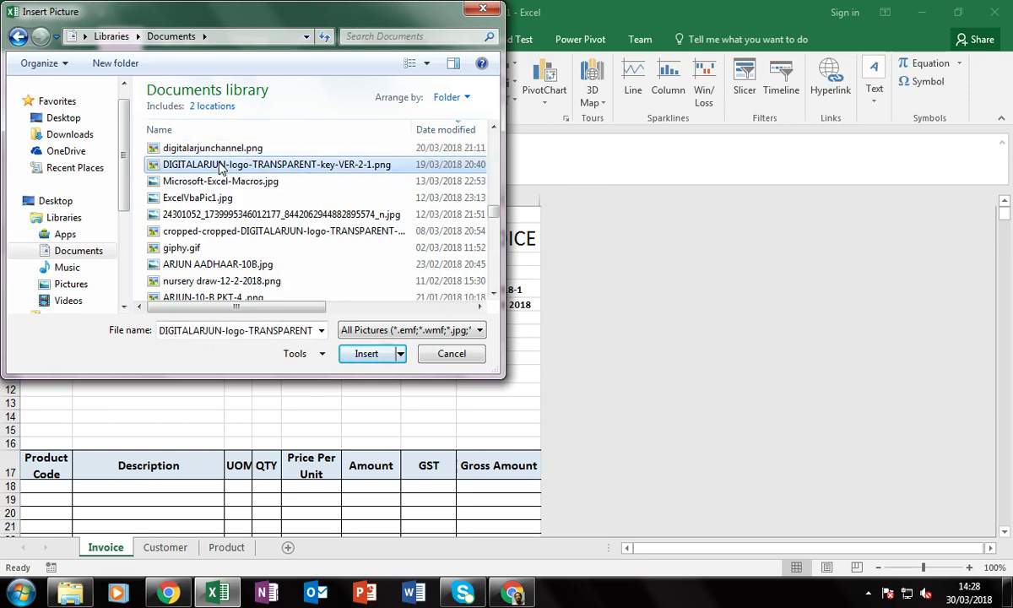
{"action": "left_click", "coordinate": [348, 353]}
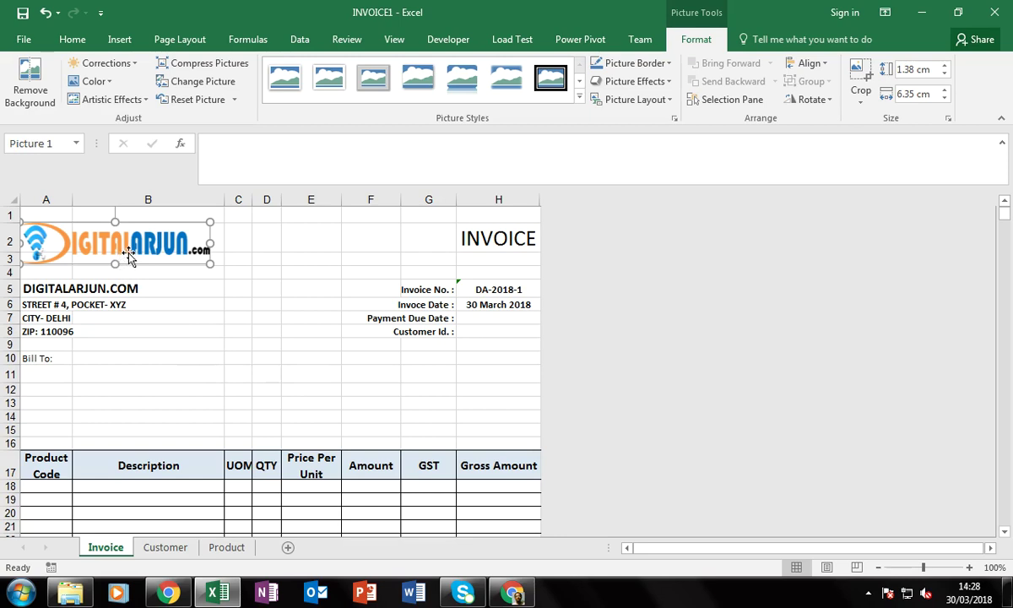
Resize the DIGITALARJUN logo to 1.14 cm by 6.27 cm within rows 2–3, then deselect it
{"action": "left_click_drag", "start_coordinate": [128, 256], "coordinate": [136, 255]}
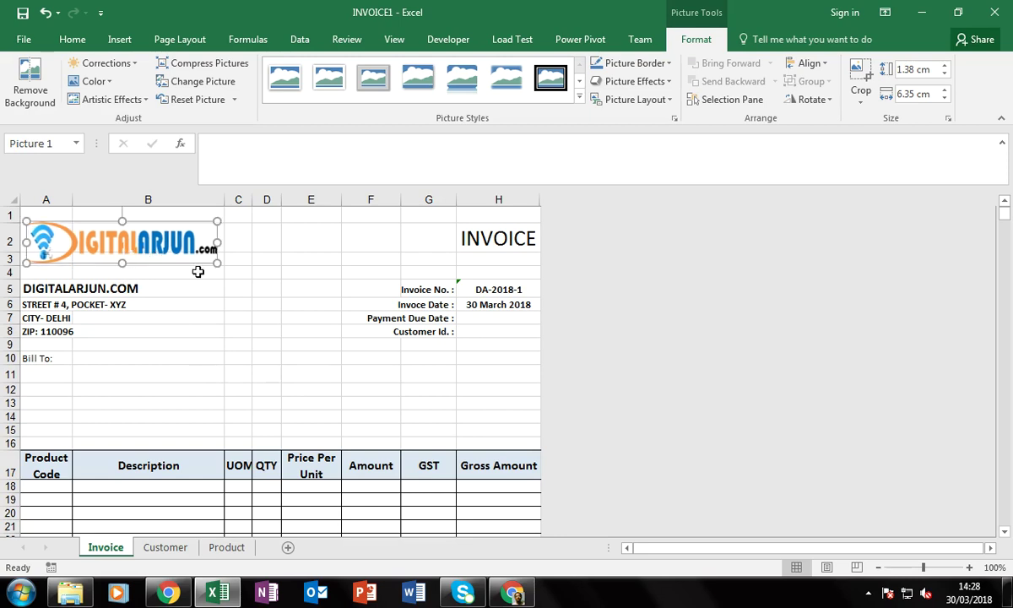
{"action": "left_click_drag", "start_coordinate": [217, 264], "coordinate": [214, 244]}
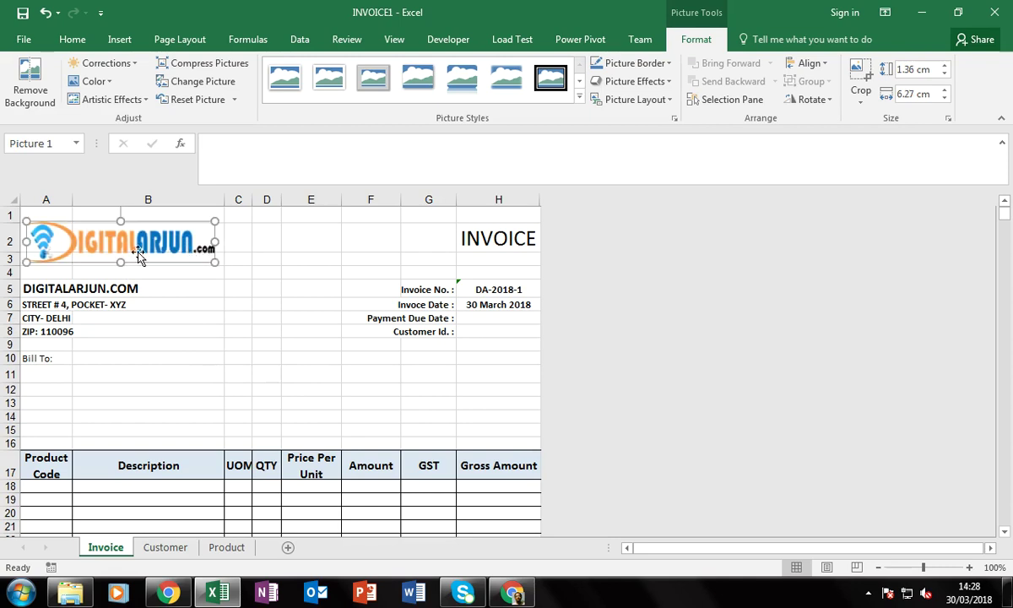
{"action": "left_click_drag", "start_coordinate": [117, 262], "coordinate": [140, 244]}
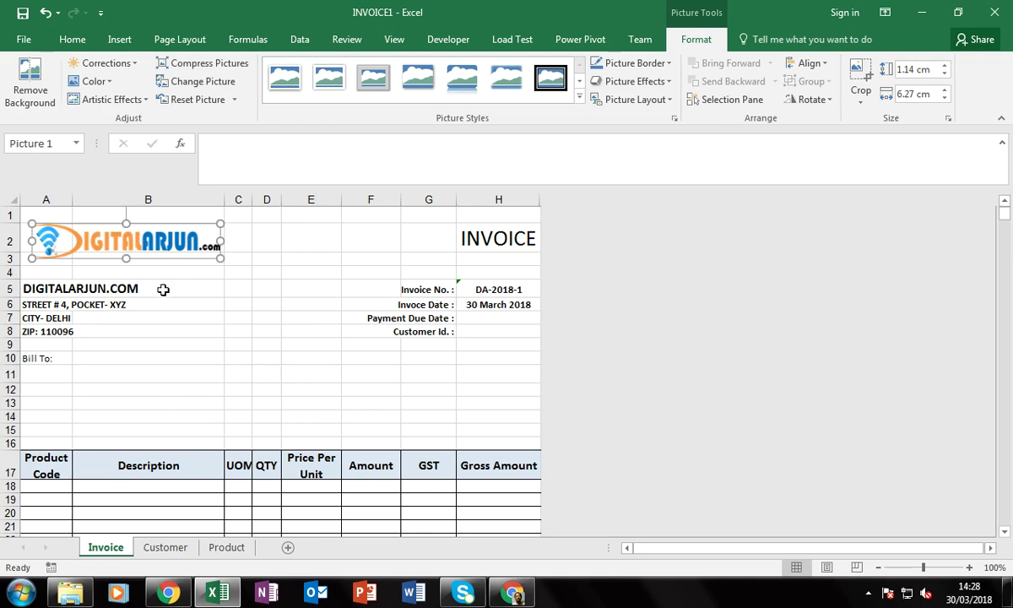
{"action": "left_click", "coordinate": [199, 304]}
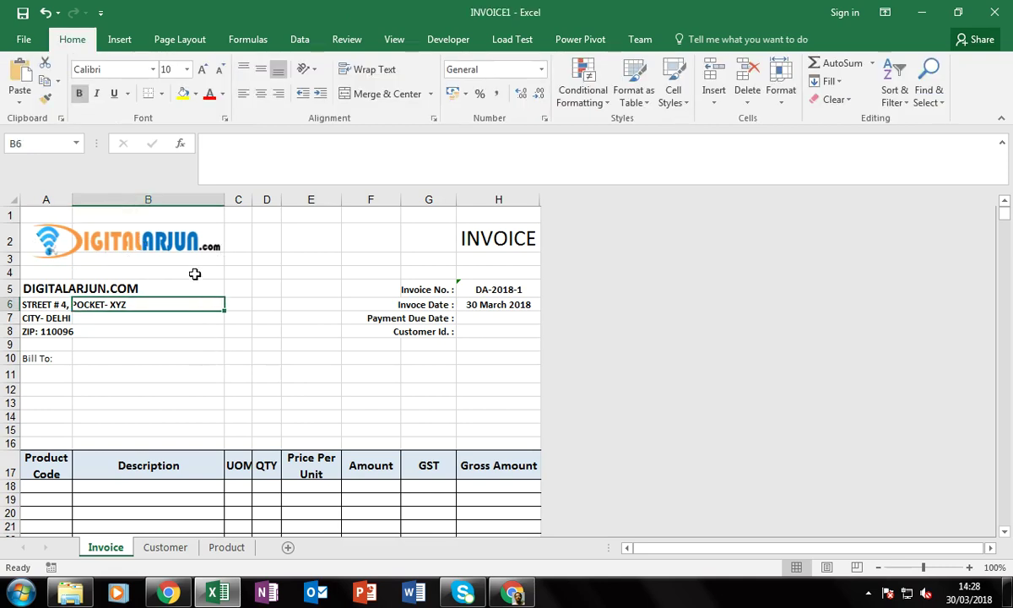
{"action": "left_click", "coordinate": [467, 230]}
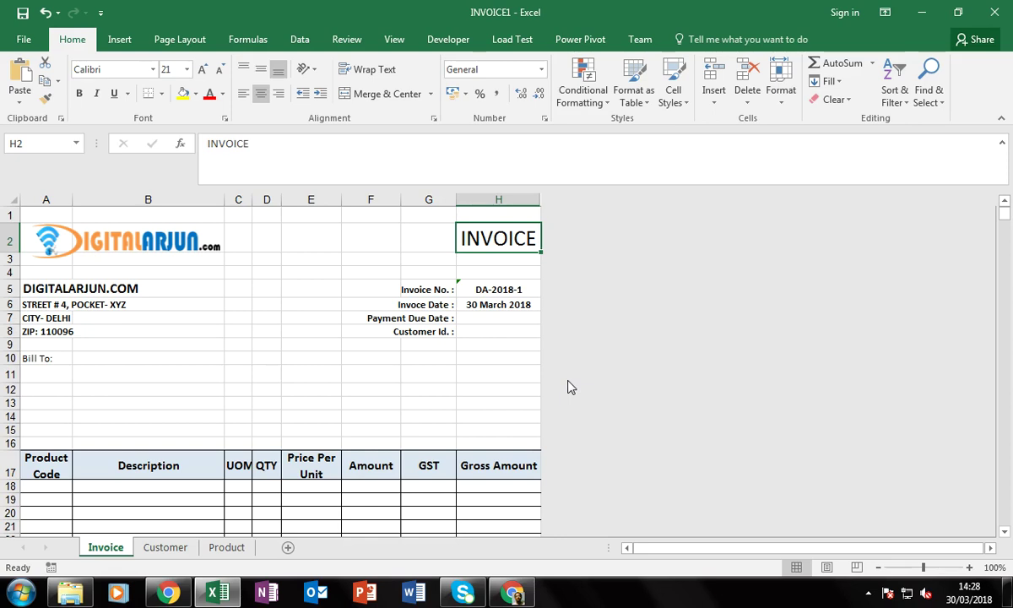
{"action": "type", "text": "IN"}
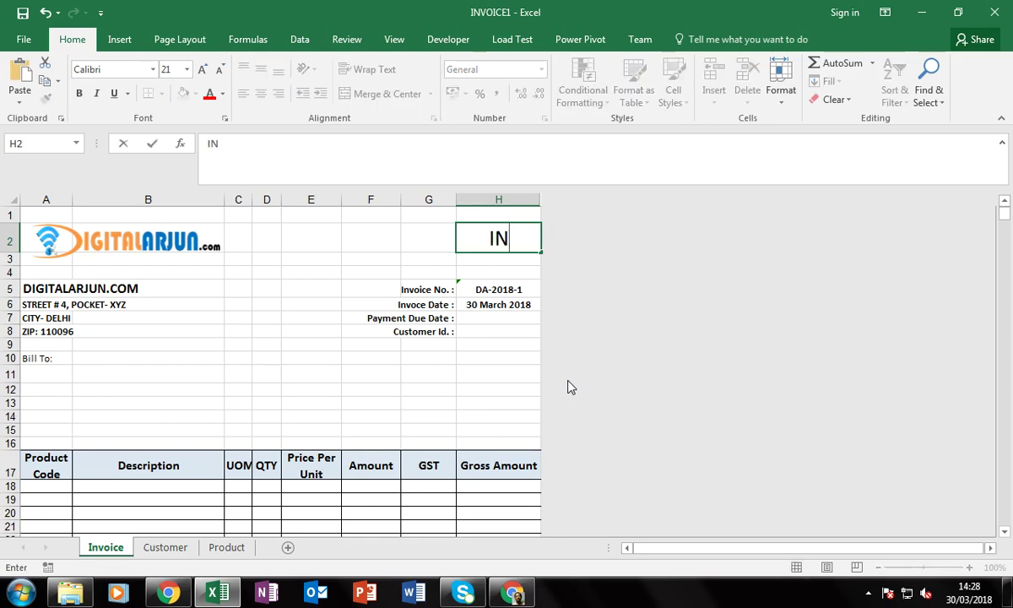
{"action": "type", "text": "VOICE"}
{"action": "key", "text": "Return"}
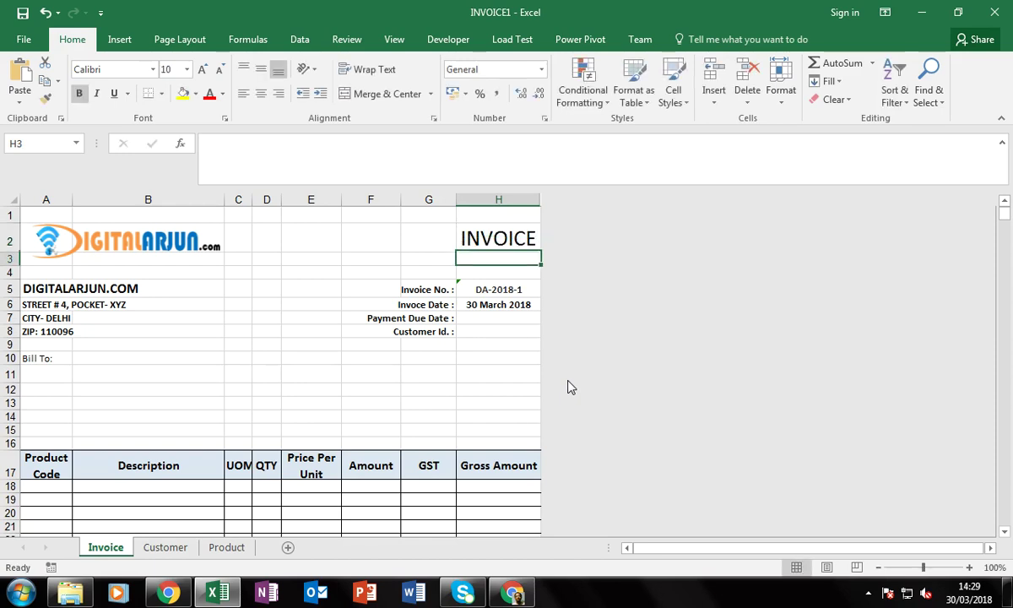
{"action": "key", "text": "Up"}
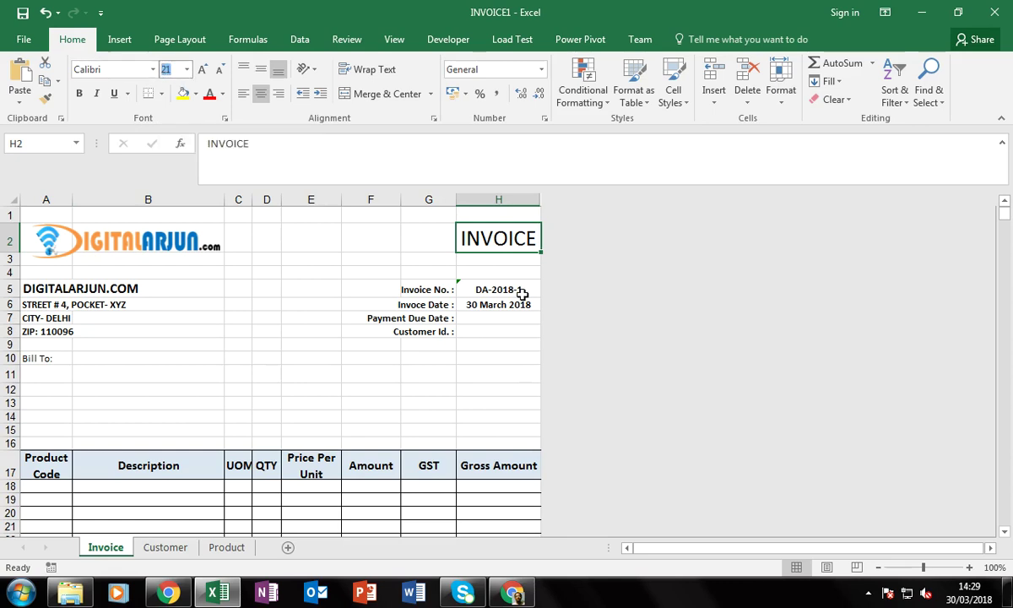
{"action": "left_click", "coordinate": [429, 270]}
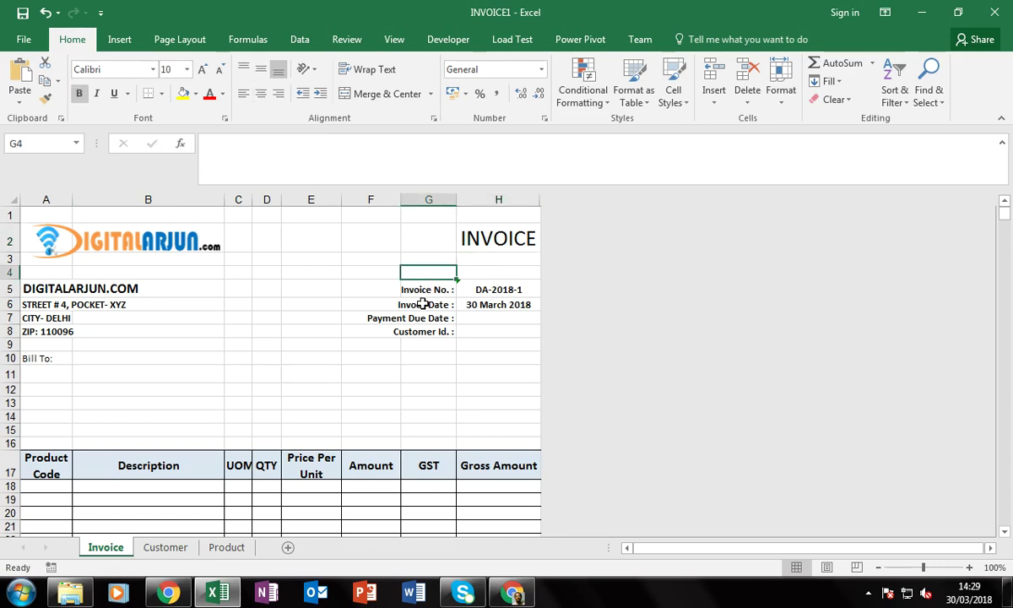
{"action": "left_click", "coordinate": [416, 290]}
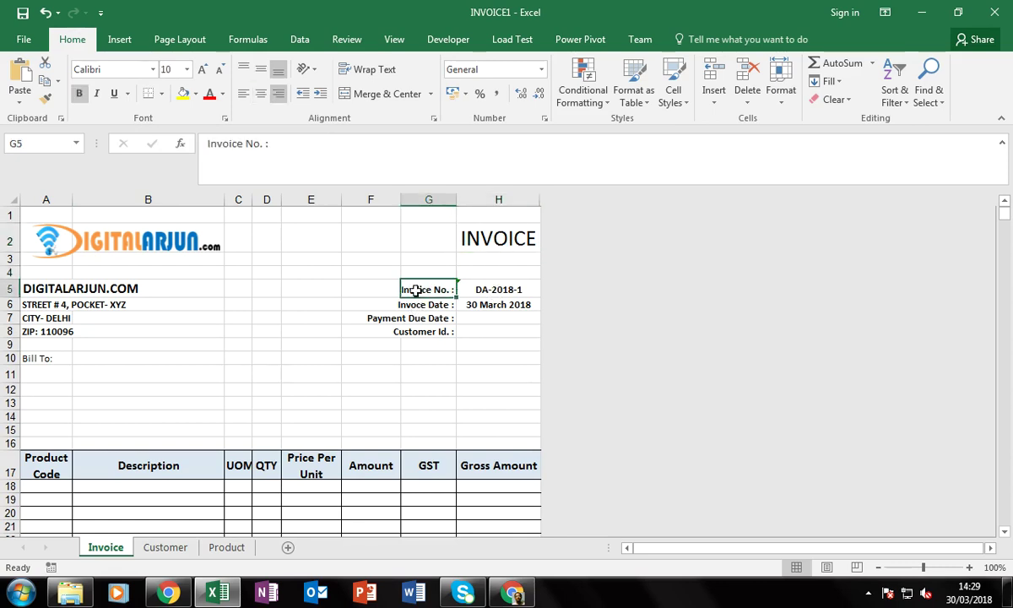
{"action": "left_click", "coordinate": [428, 307]}
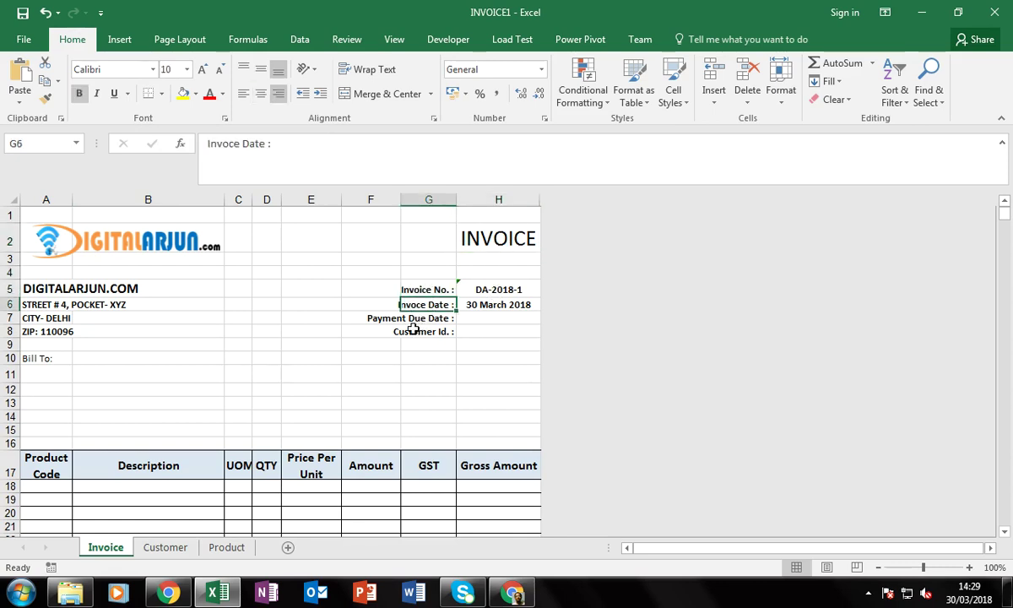
{"action": "left_click", "coordinate": [422, 334]}
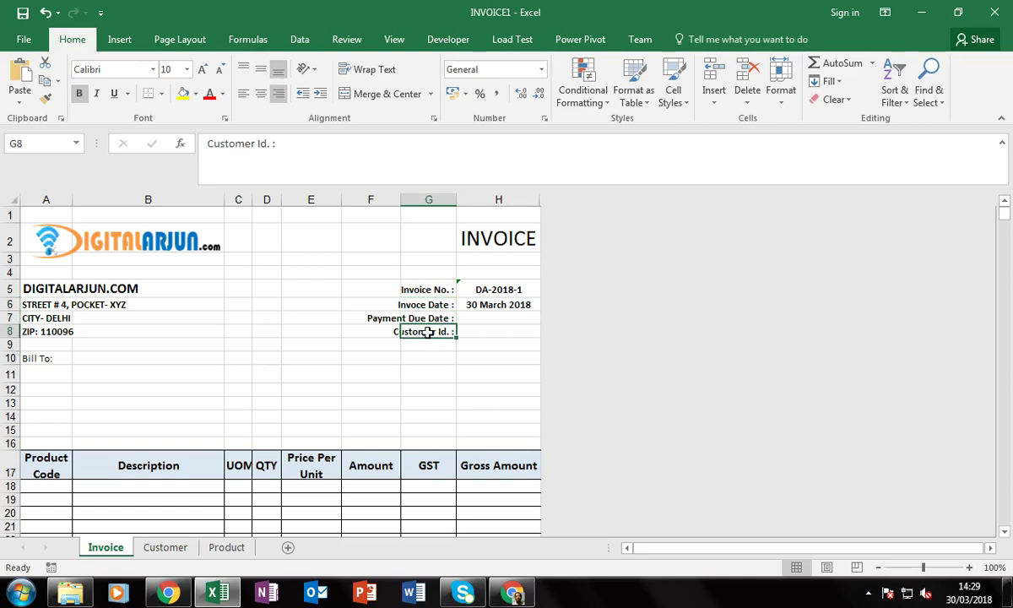
{"action": "left_click", "coordinate": [370, 375]}
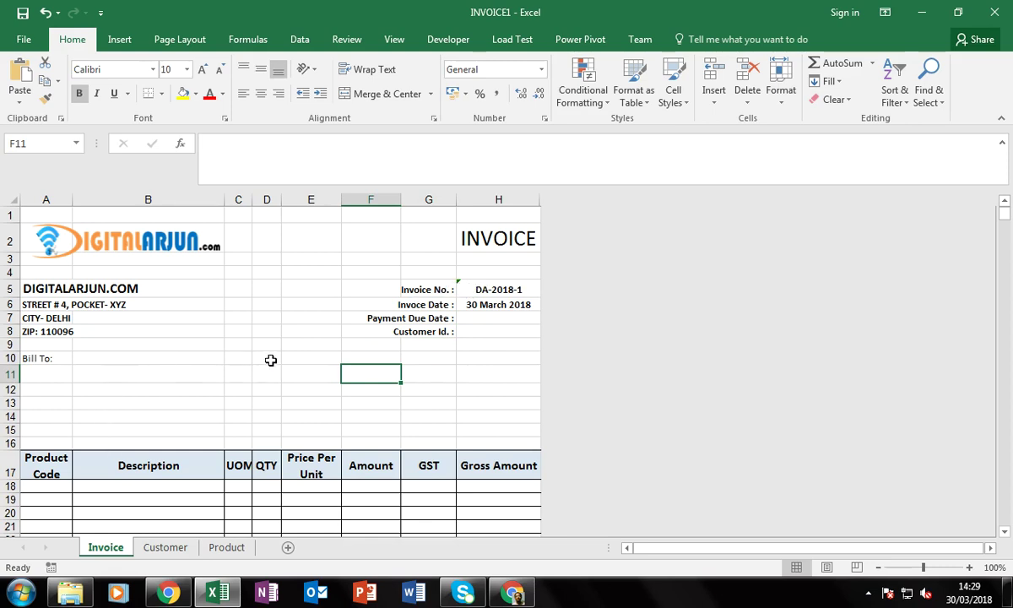
{"action": "left_click", "coordinate": [51, 288]}
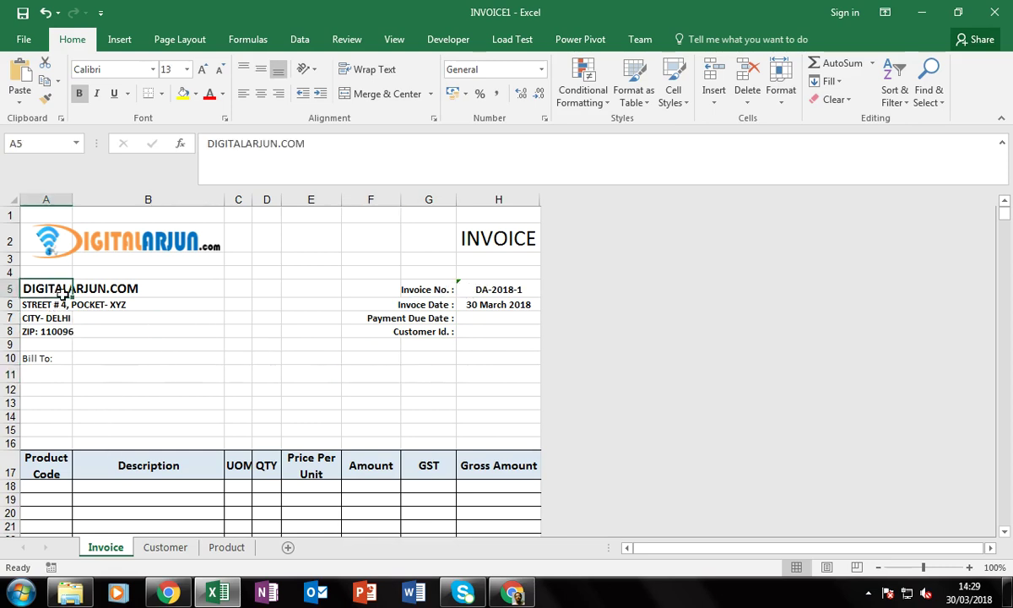
{"action": "left_click", "coordinate": [59, 328]}
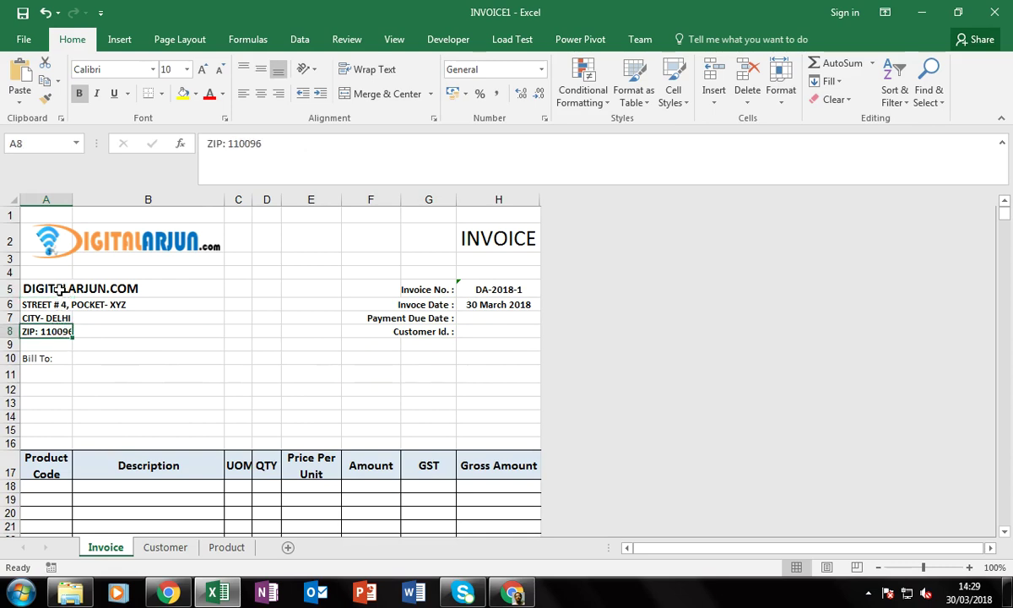
{"action": "left_click_drag", "start_coordinate": [59, 288], "coordinate": [62, 331]}
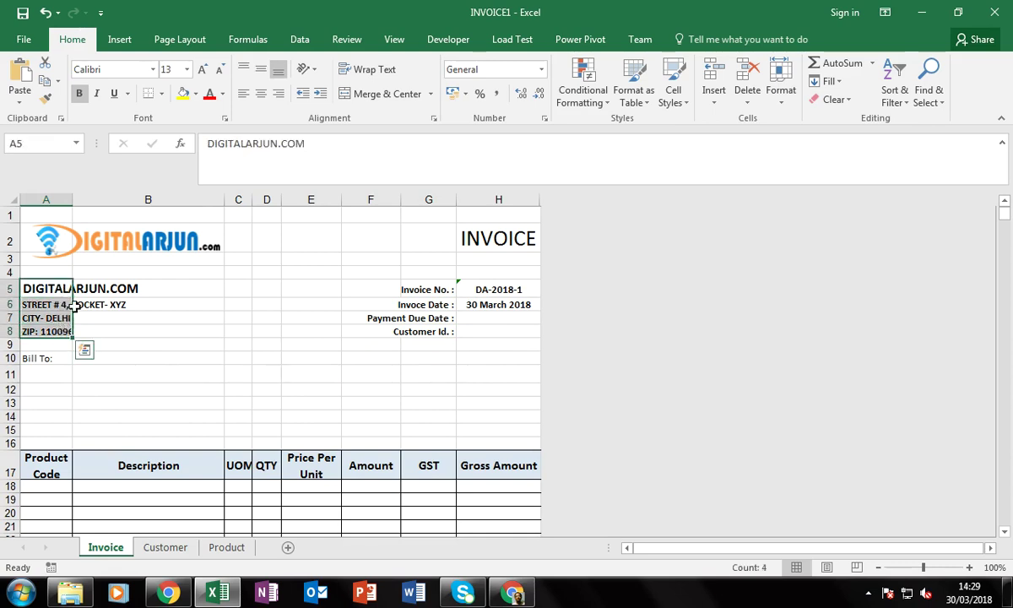
{"action": "left_click_drag", "start_coordinate": [177, 288], "coordinate": [61, 331]}
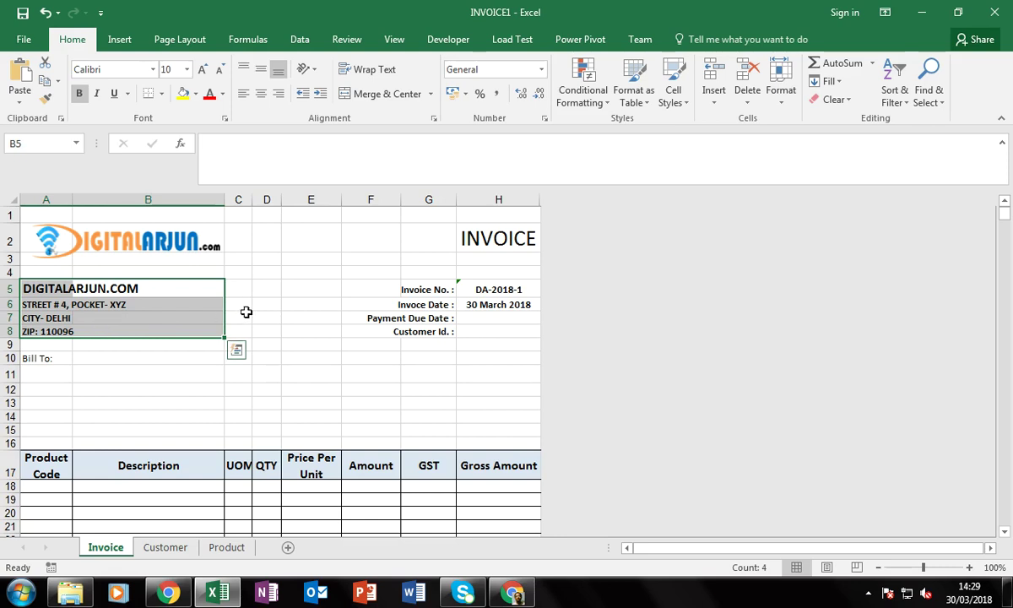
{"action": "left_click", "coordinate": [240, 314]}
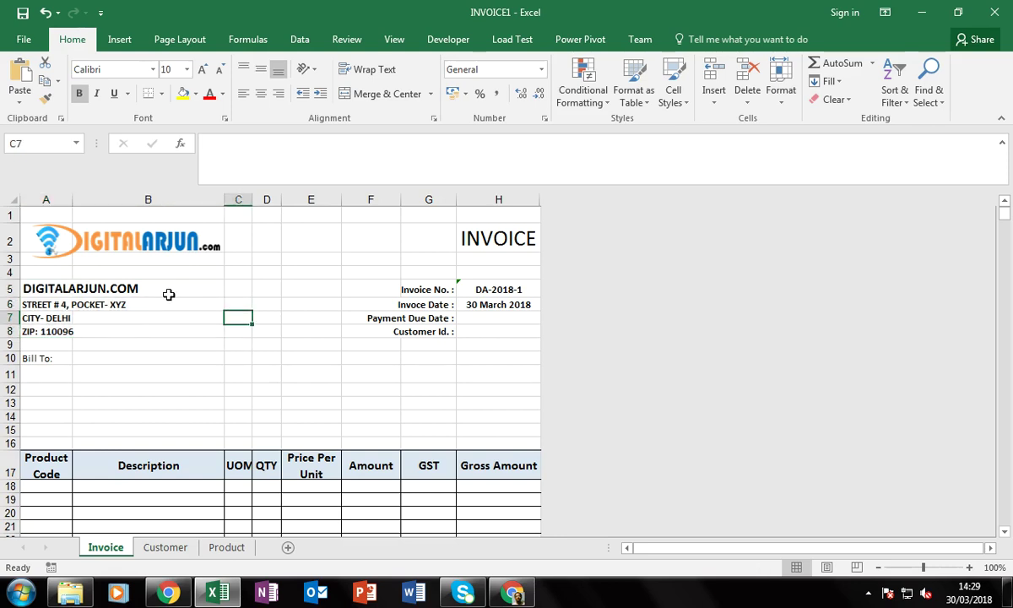
{"action": "left_click", "coordinate": [74, 373]}
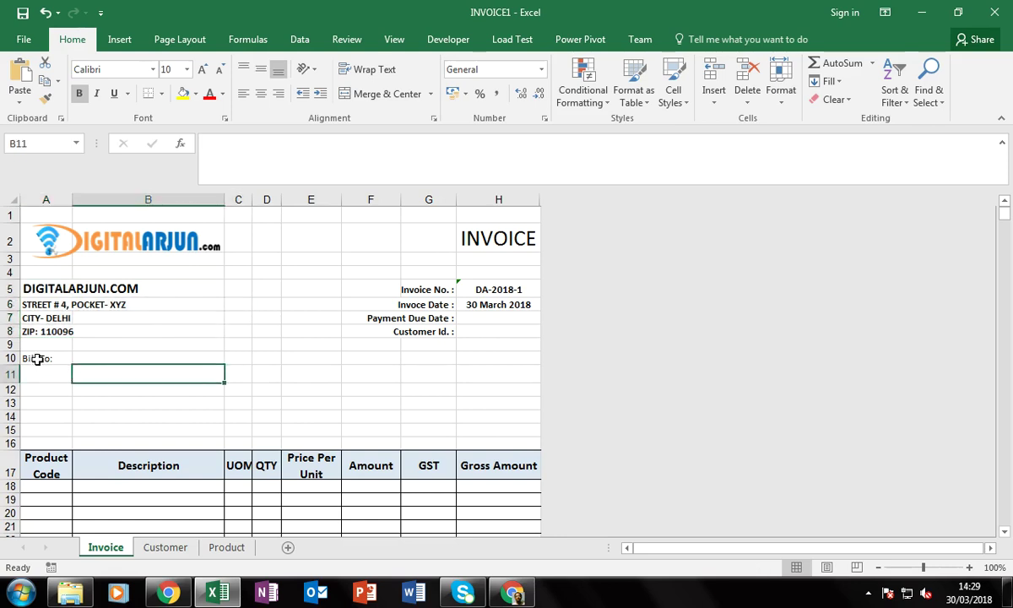
{"action": "left_click", "coordinate": [37, 359]}
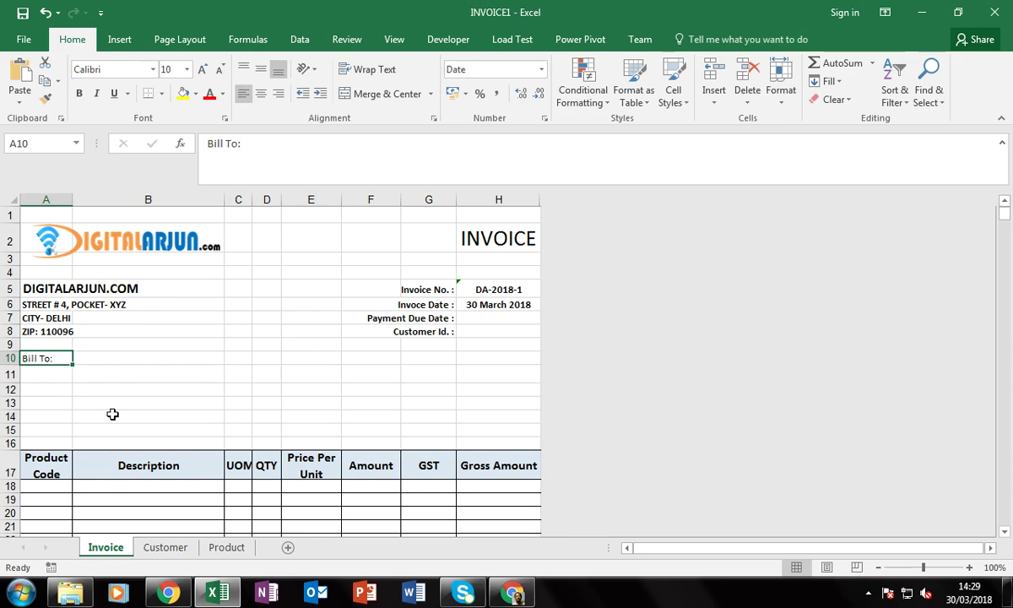
{"action": "left_click", "coordinate": [59, 375]}
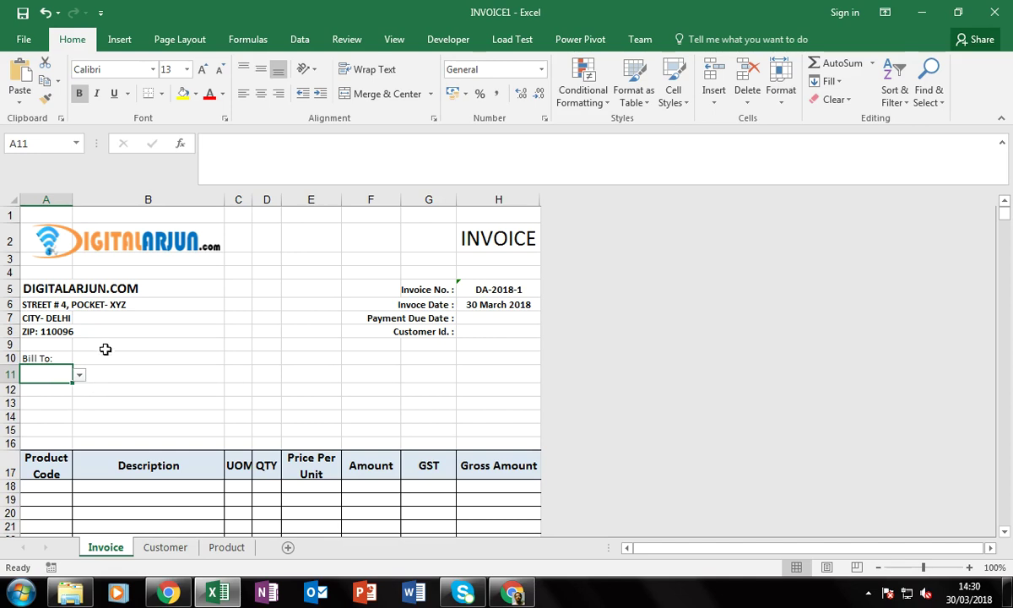
Preview the customer dropdown in Bill To cell A11 and close it without choosing
{"action": "left_click", "coordinate": [101, 373]}
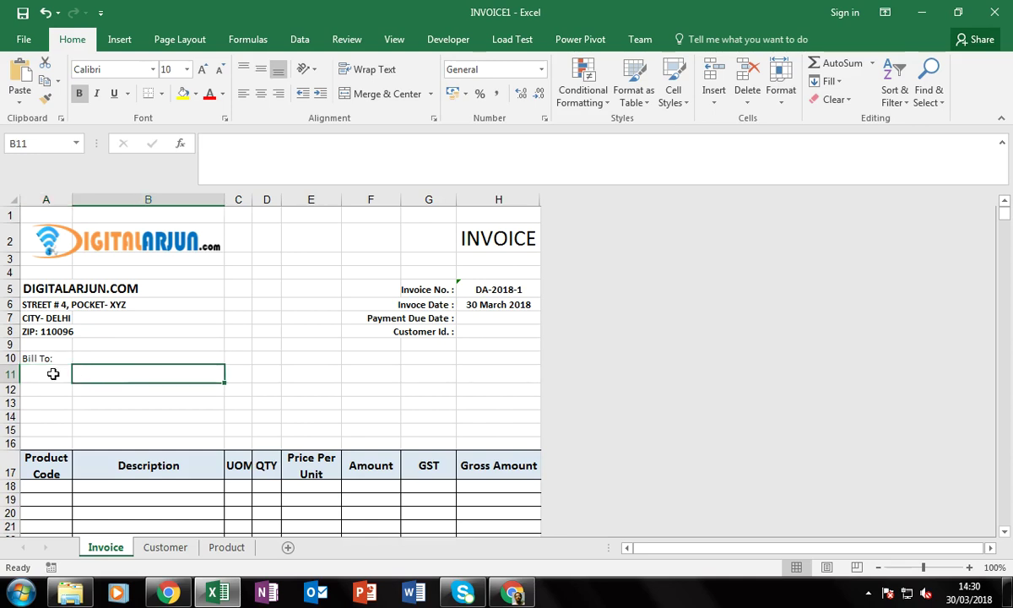
{"action": "left_click", "coordinate": [53, 374]}
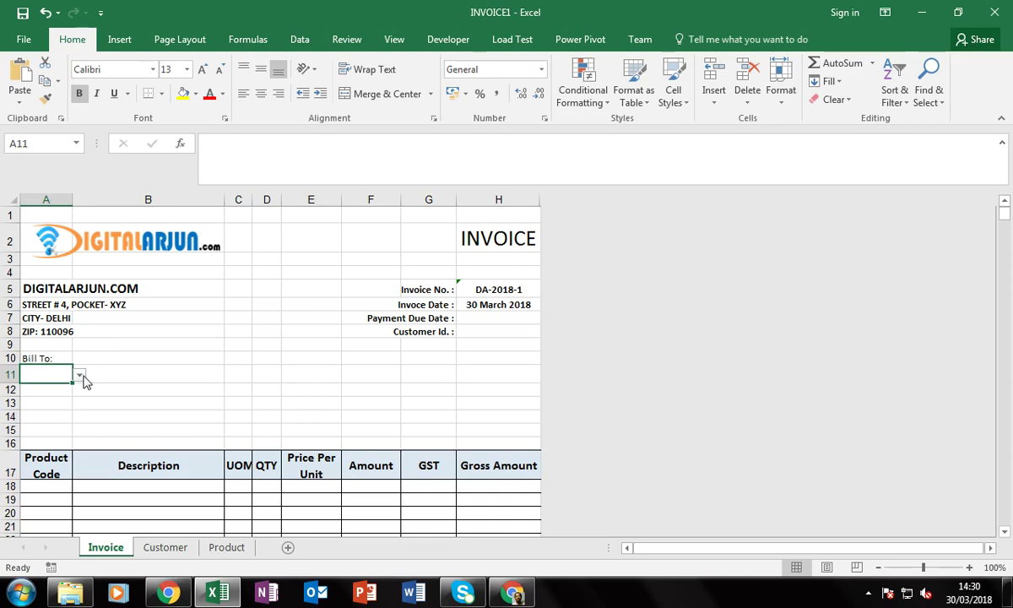
{"action": "left_click", "coordinate": [79, 375]}
{"action": "left_click", "coordinate": [81, 375]}
{"action": "left_click", "coordinate": [80, 376]}
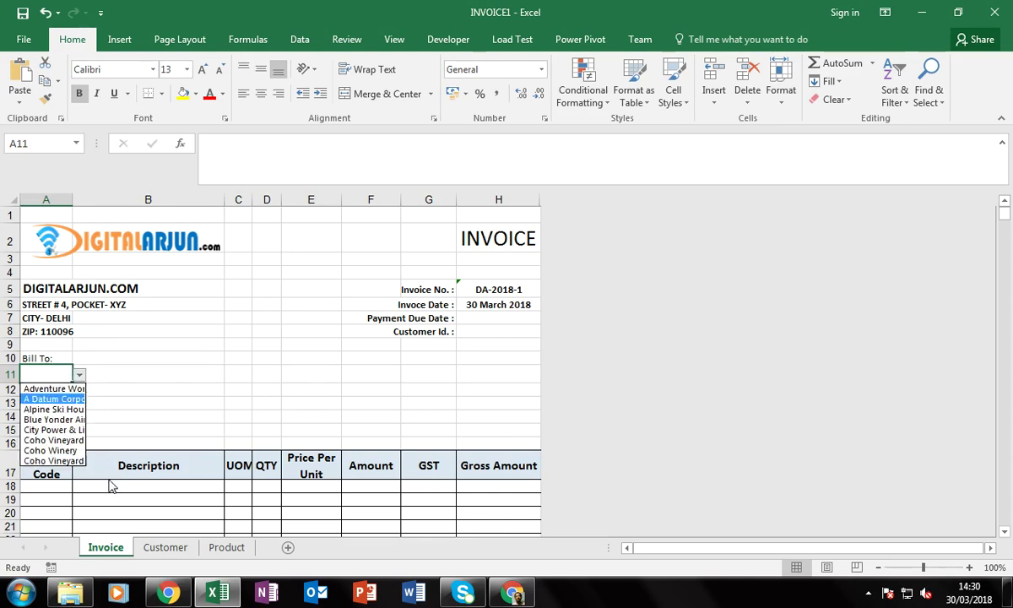
{"action": "key", "text": "Escape"}
{"action": "left_click", "coordinate": [116, 388]}
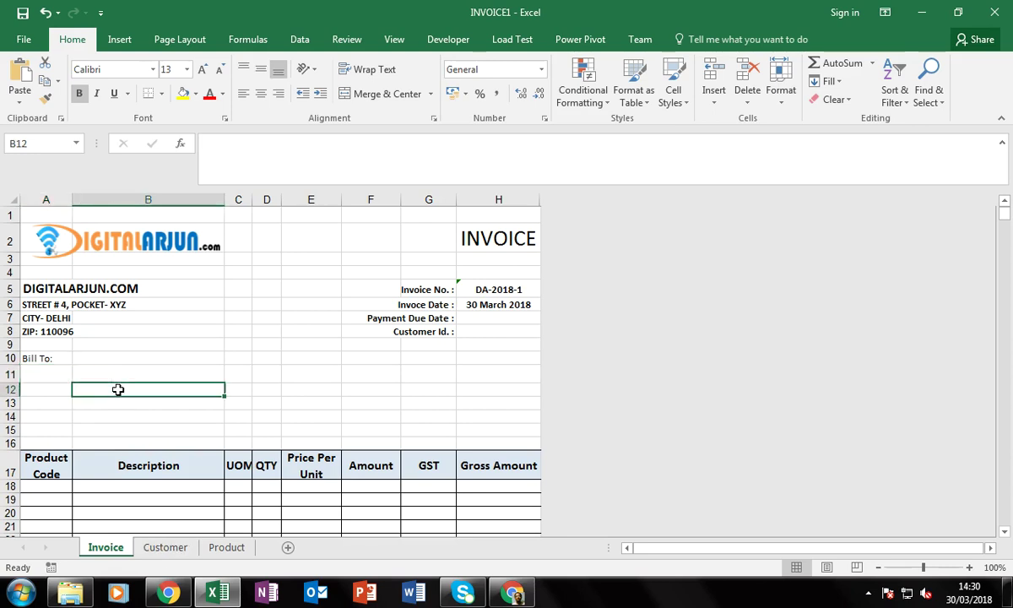
{"action": "left_click", "coordinate": [59, 374]}
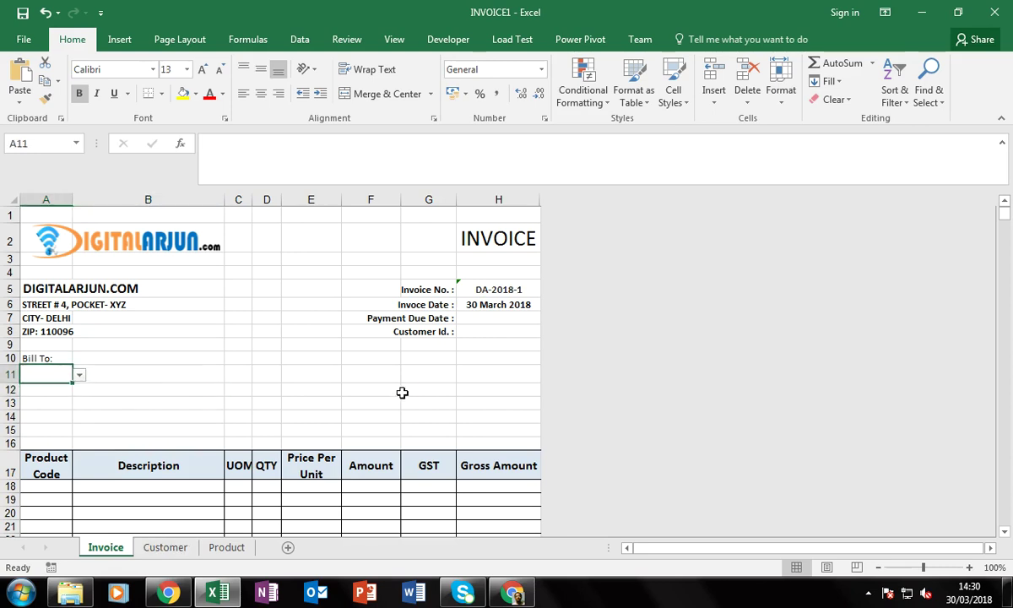
{"action": "key", "text": "Right"}
{"action": "key", "text": "Left"}
{"action": "left_click", "coordinate": [83, 373]}
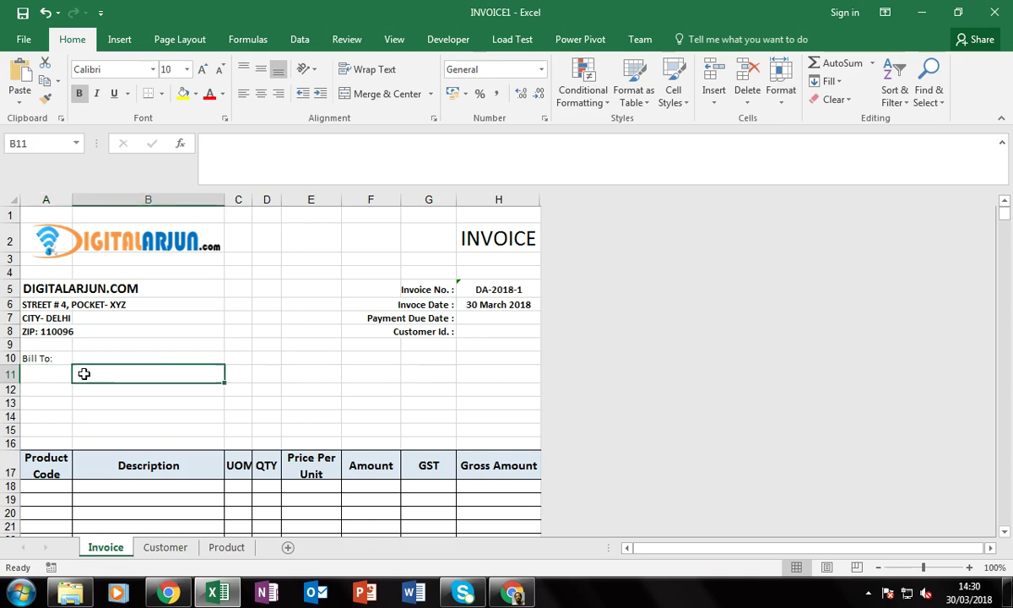
{"action": "left_click", "coordinate": [54, 370]}
Cancel the Delete options for A11, leaving the dropdown cell blank and selected
{"action": "right_click", "coordinate": [53, 380]}
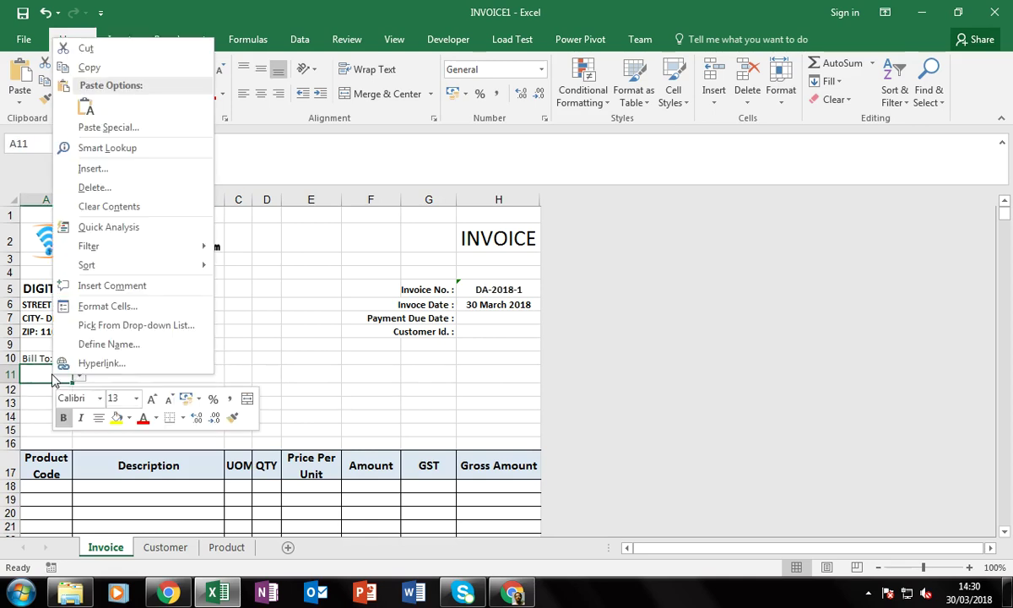
{"action": "left_click", "coordinate": [95, 187]}
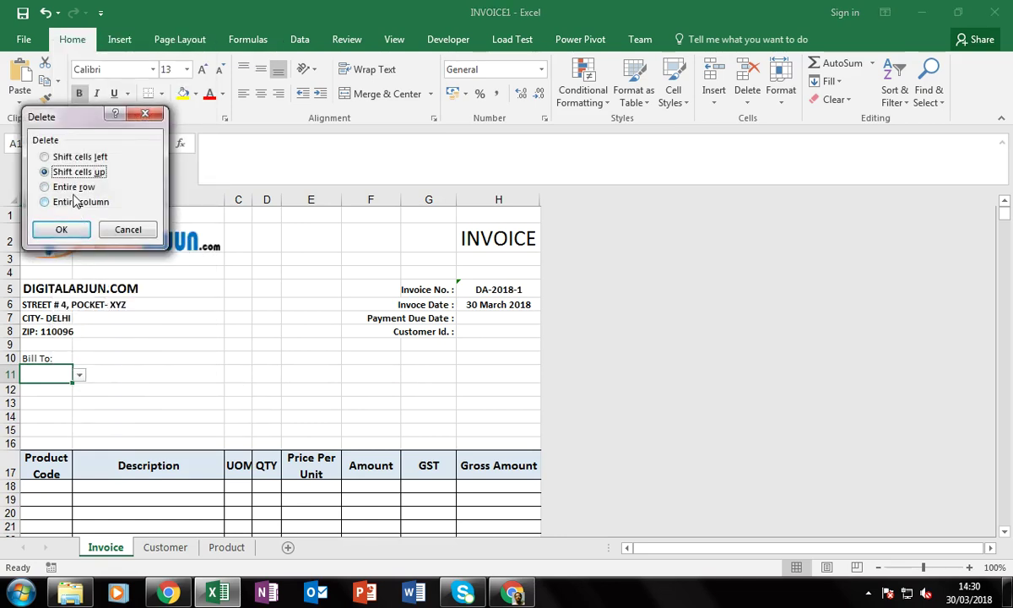
{"action": "left_click", "coordinate": [126, 230]}
{"action": "left_click", "coordinate": [118, 376]}
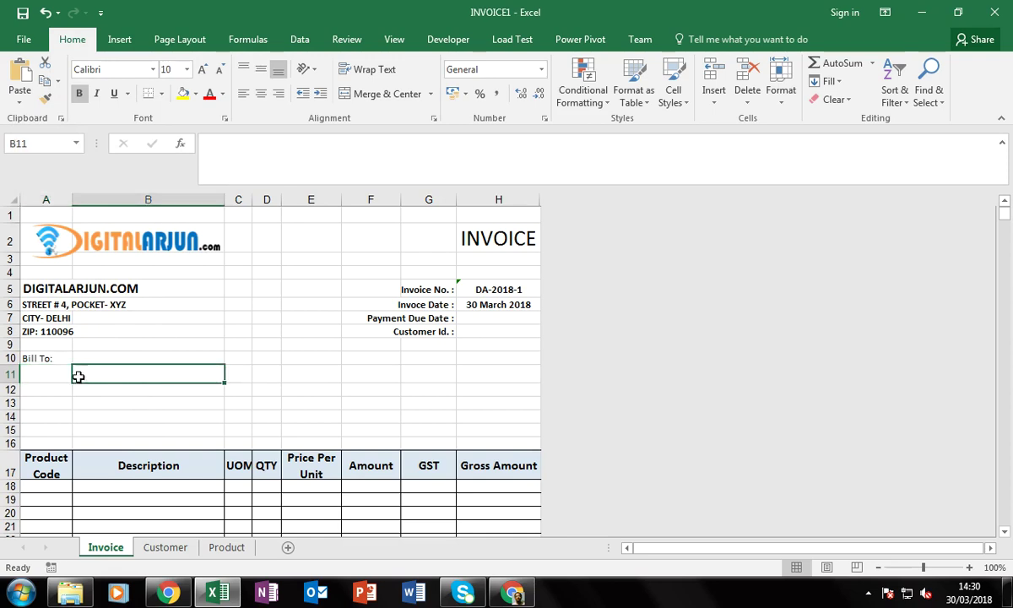
{"action": "left_click", "coordinate": [55, 374]}
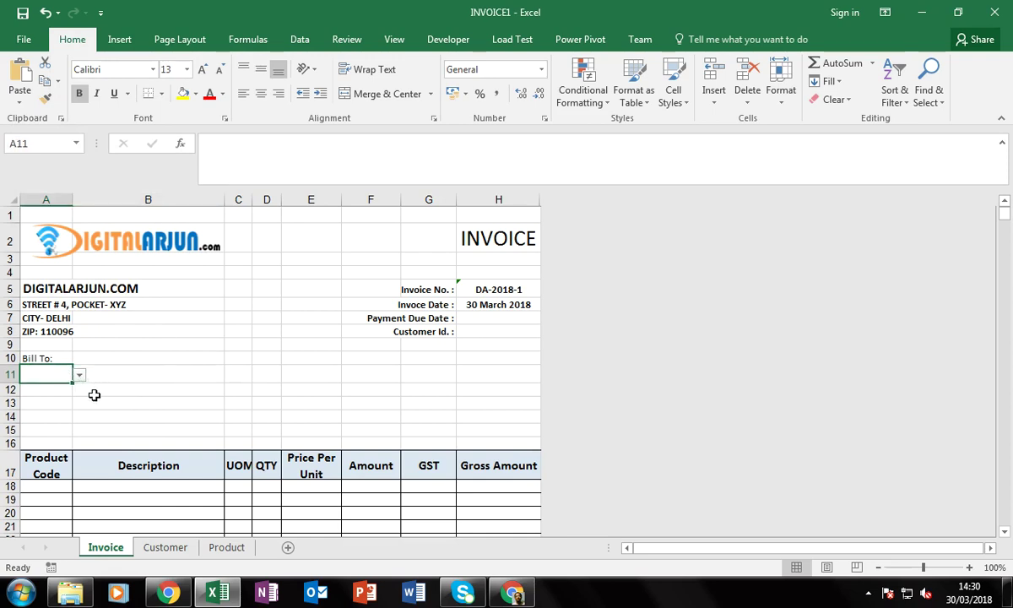
{"action": "left_click", "coordinate": [115, 379]}
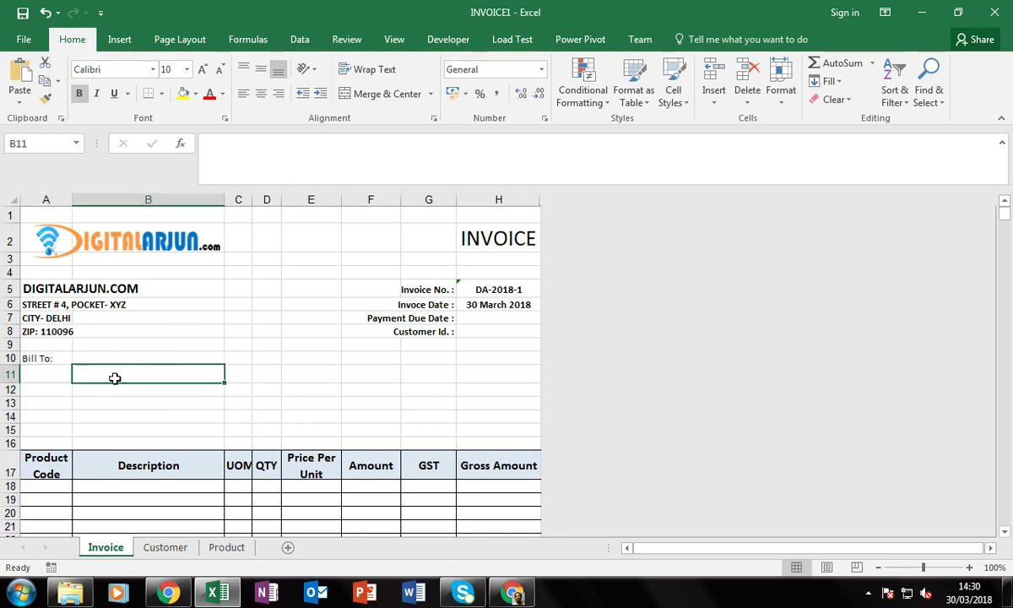
{"action": "left_click", "coordinate": [52, 376]}
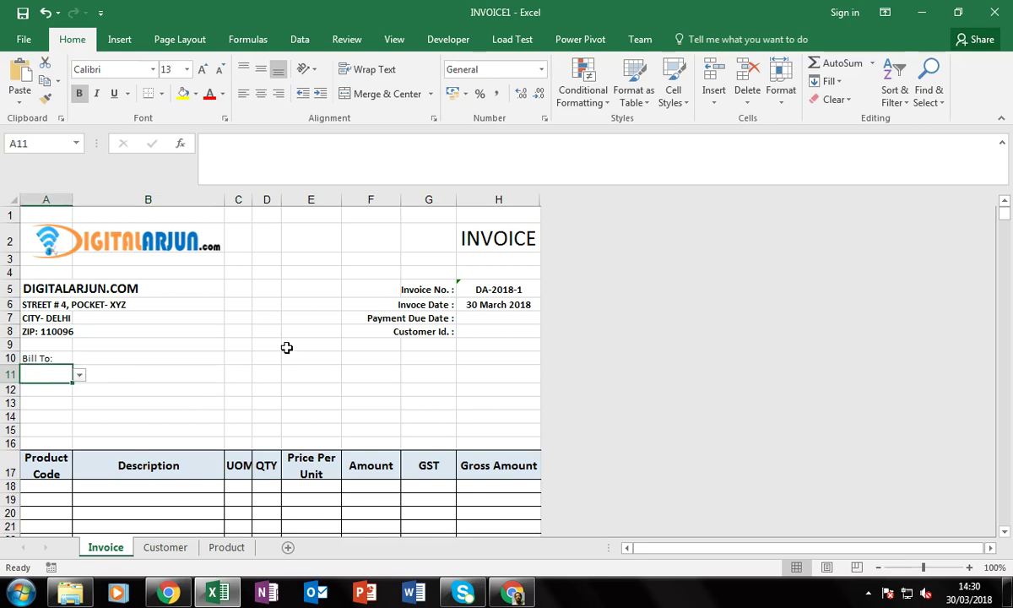
{"action": "left_click", "coordinate": [298, 40]}
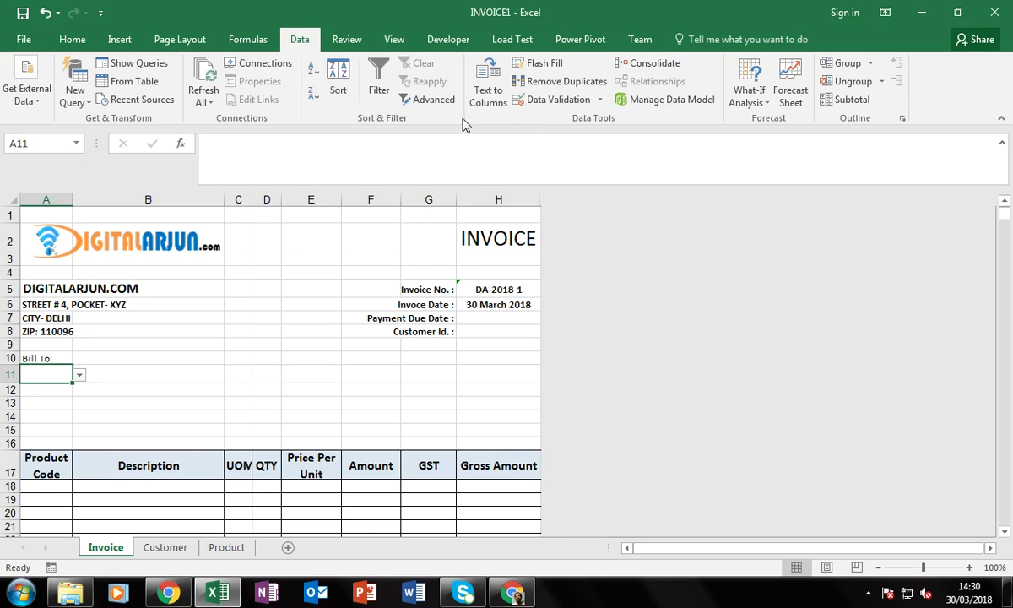
Set A11's List validation source to =Customer!$A$3:$A$1048576 and confirm it
{"action": "left_click", "coordinate": [555, 100]}
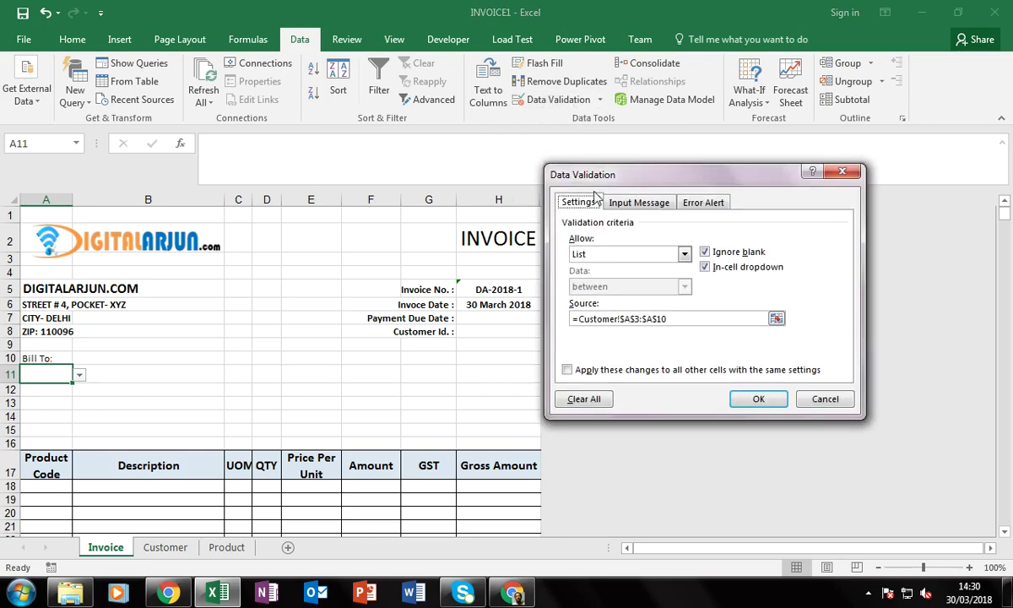
{"action": "left_click", "coordinate": [621, 255]}
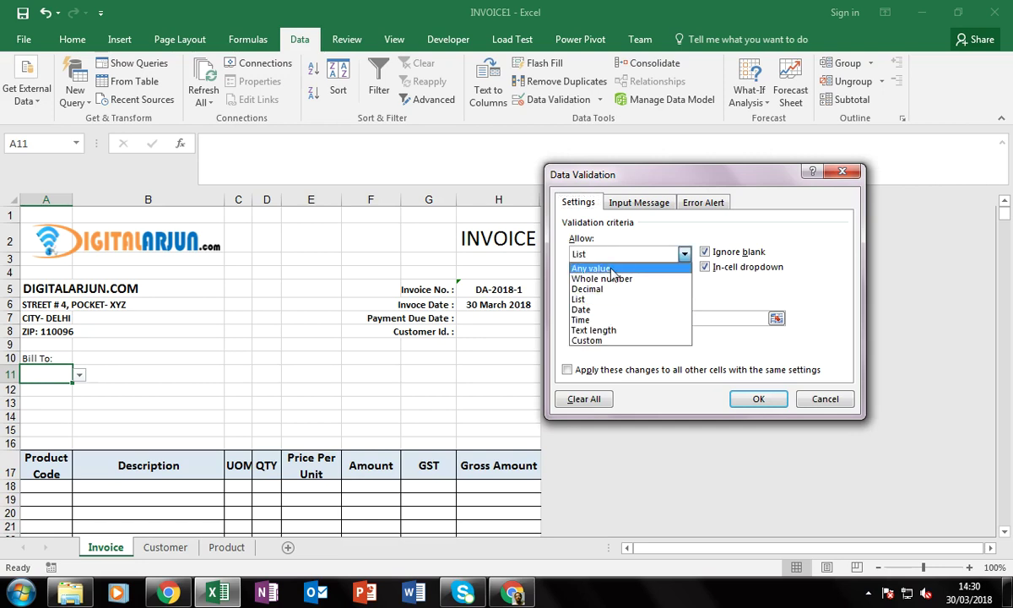
{"action": "left_click", "coordinate": [612, 269]}
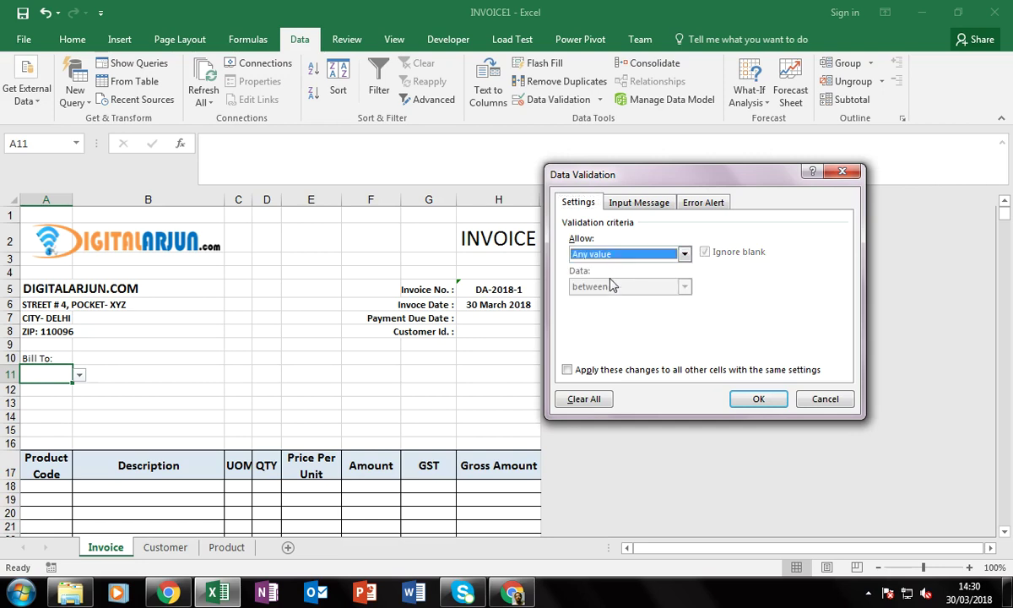
{"action": "left_click", "coordinate": [597, 254]}
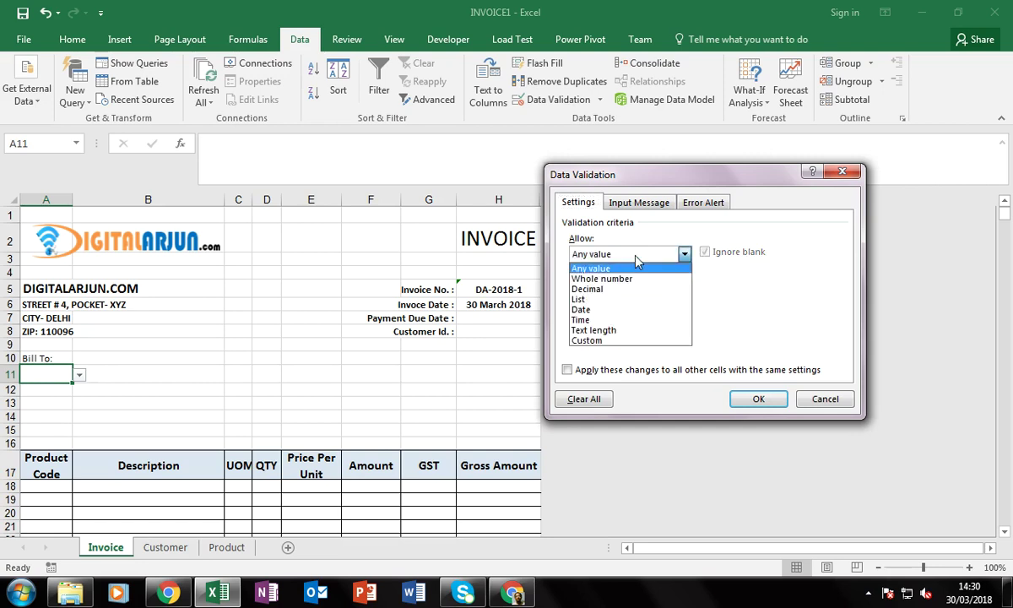
{"action": "left_click", "coordinate": [591, 299]}
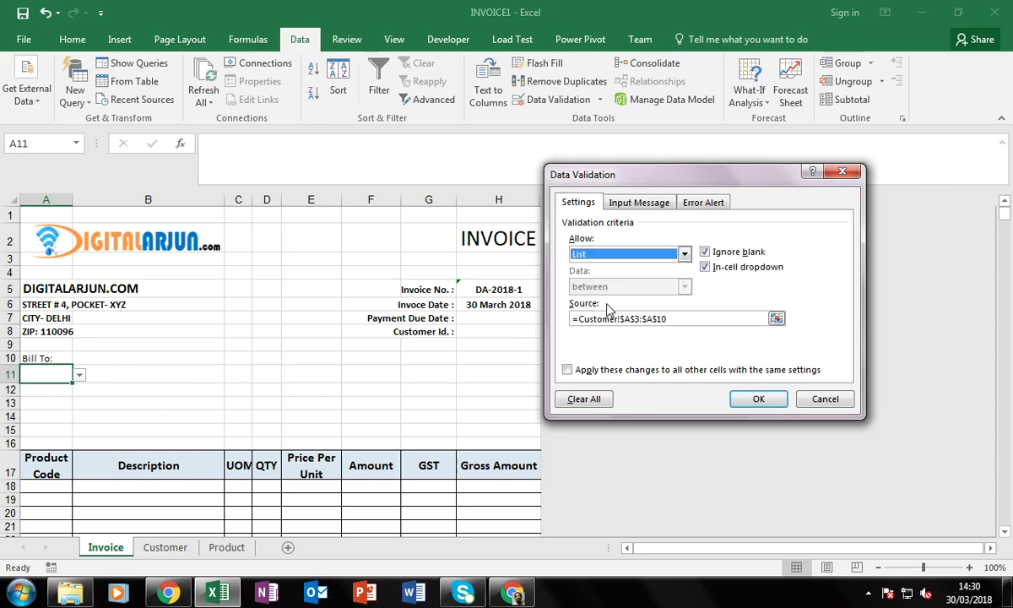
{"action": "left_click", "coordinate": [776, 318]}
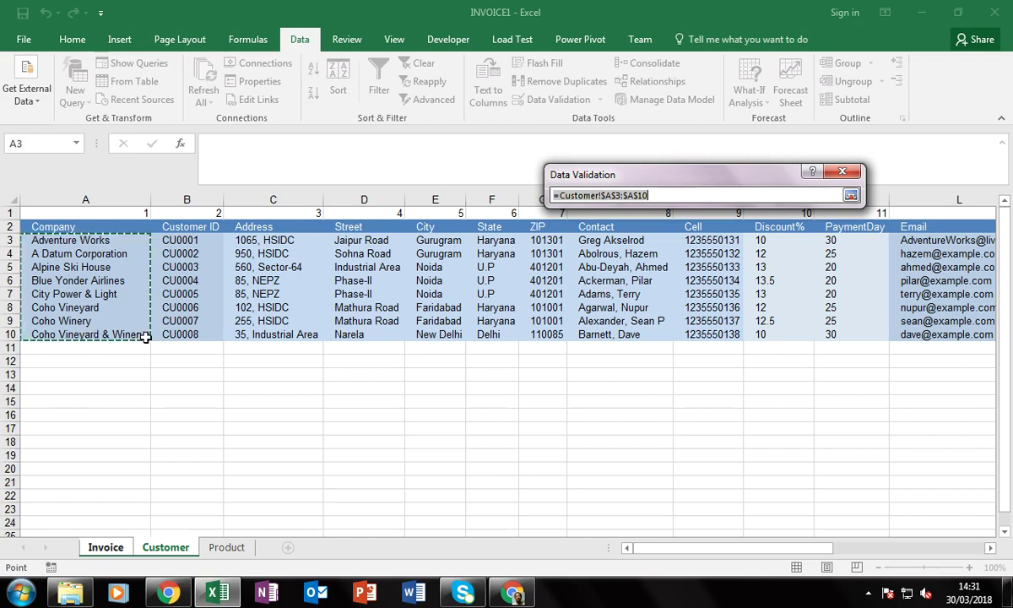
{"action": "key", "text": "ctrl+shift+Down"}
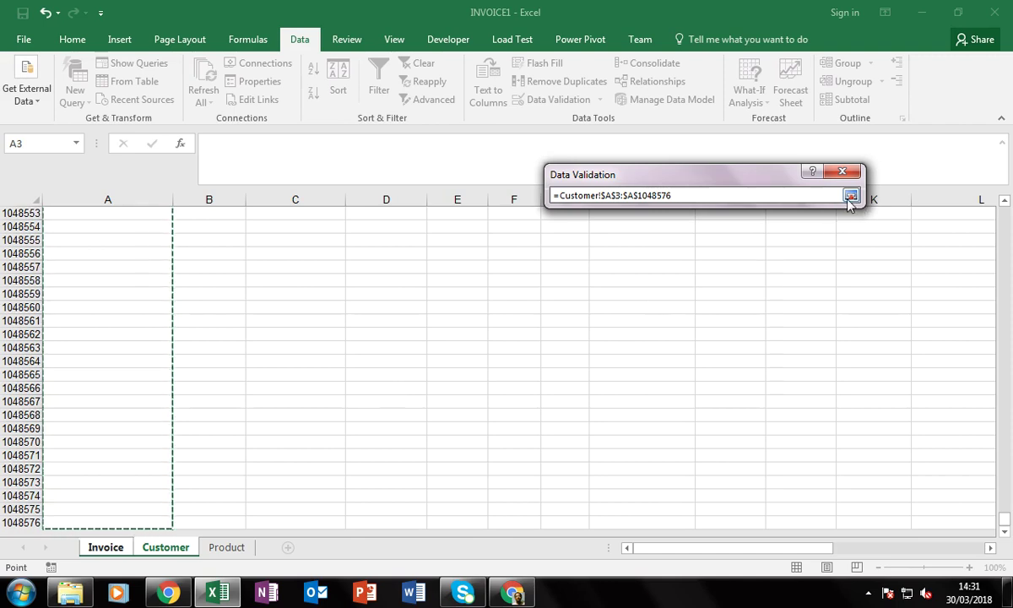
{"action": "left_click_drag", "start_coordinate": [782, 195], "coordinate": [449, 184]}
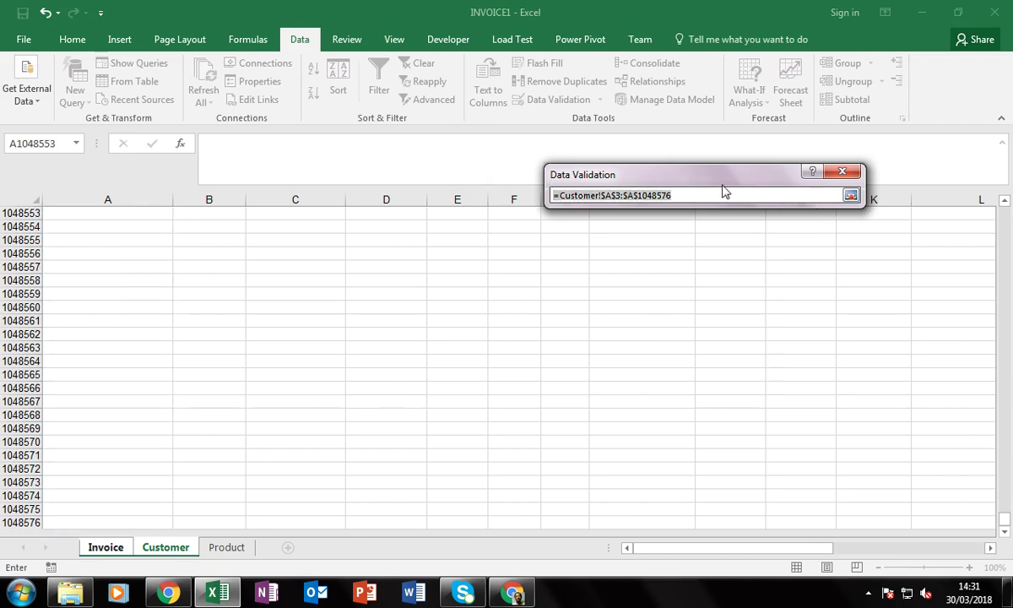
{"action": "left_click", "coordinate": [850, 197]}
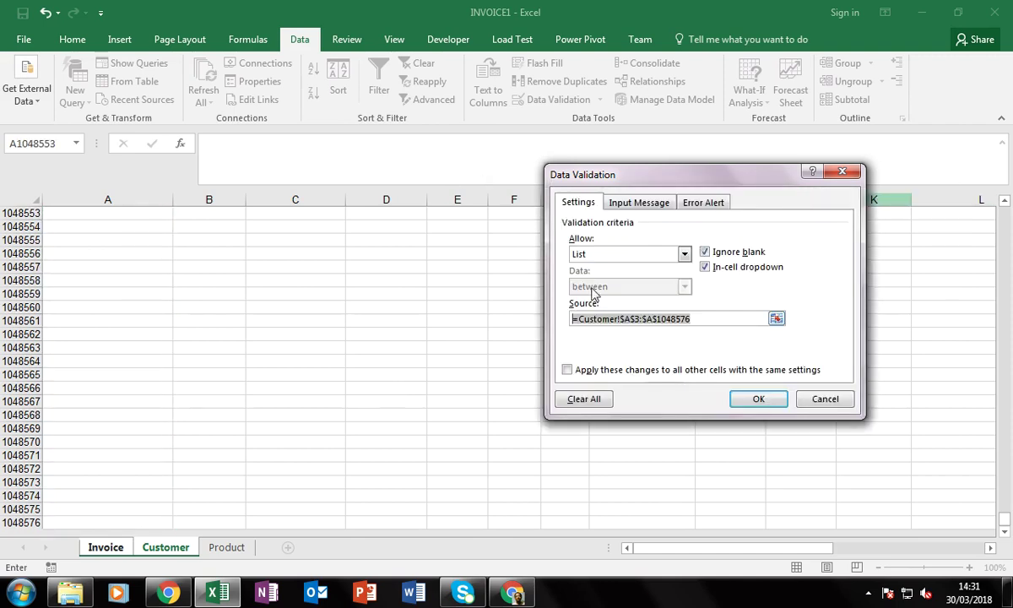
{"action": "left_click", "coordinate": [758, 400]}
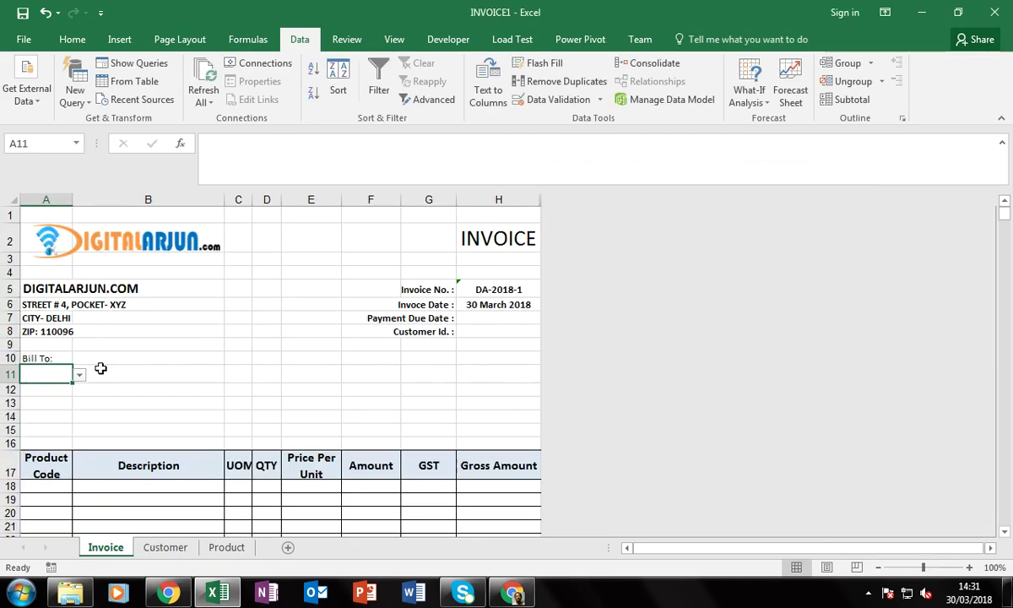
{"action": "left_click", "coordinate": [48, 395]}
{"action": "left_click", "coordinate": [68, 377]}
{"action": "left_click", "coordinate": [80, 375]}
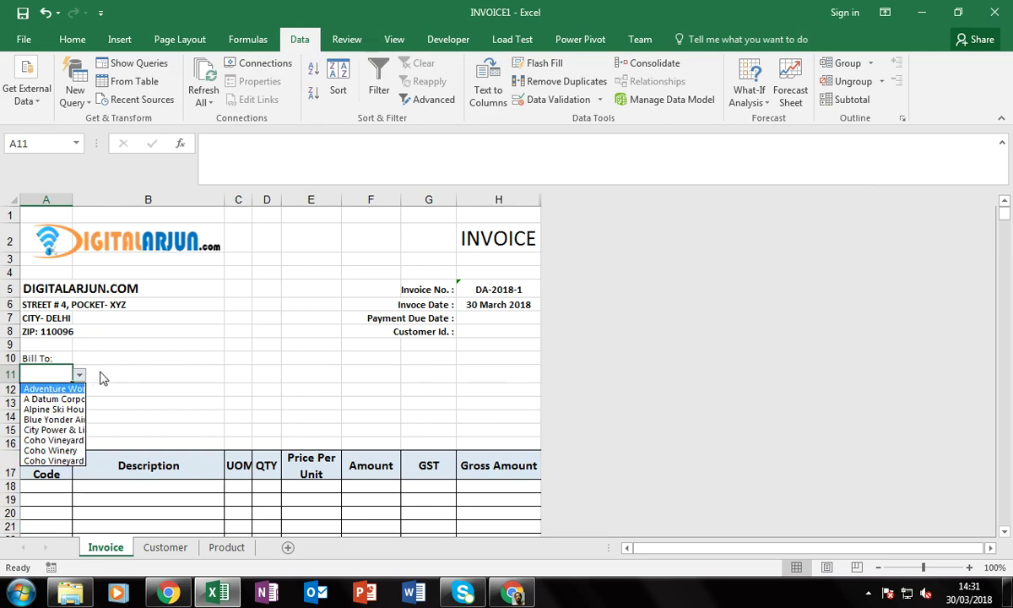
{"action": "left_click", "coordinate": [68, 371]}
{"action": "left_click", "coordinate": [142, 377]}
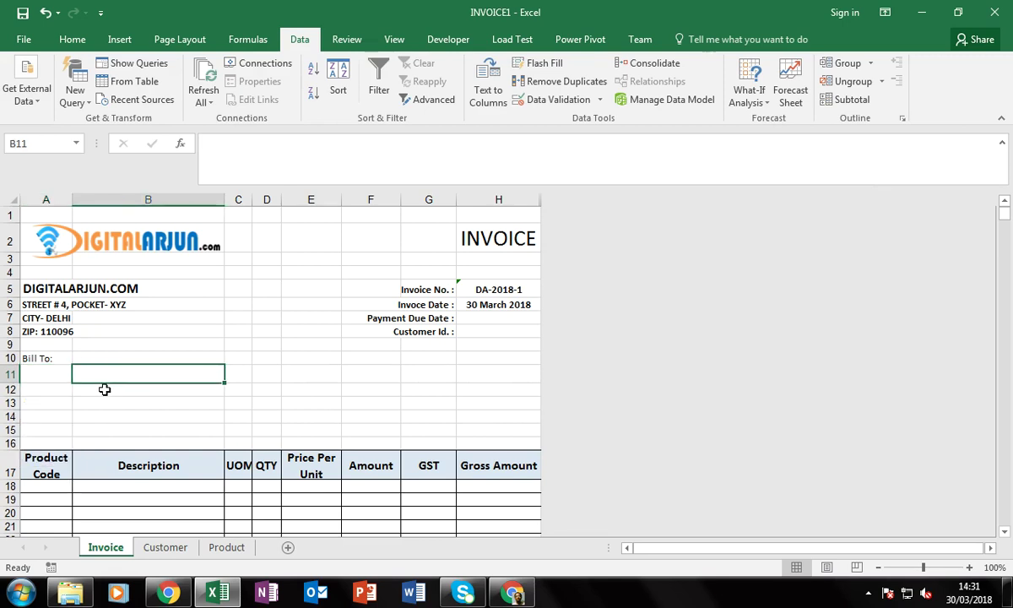
{"action": "left_click", "coordinate": [50, 387]}
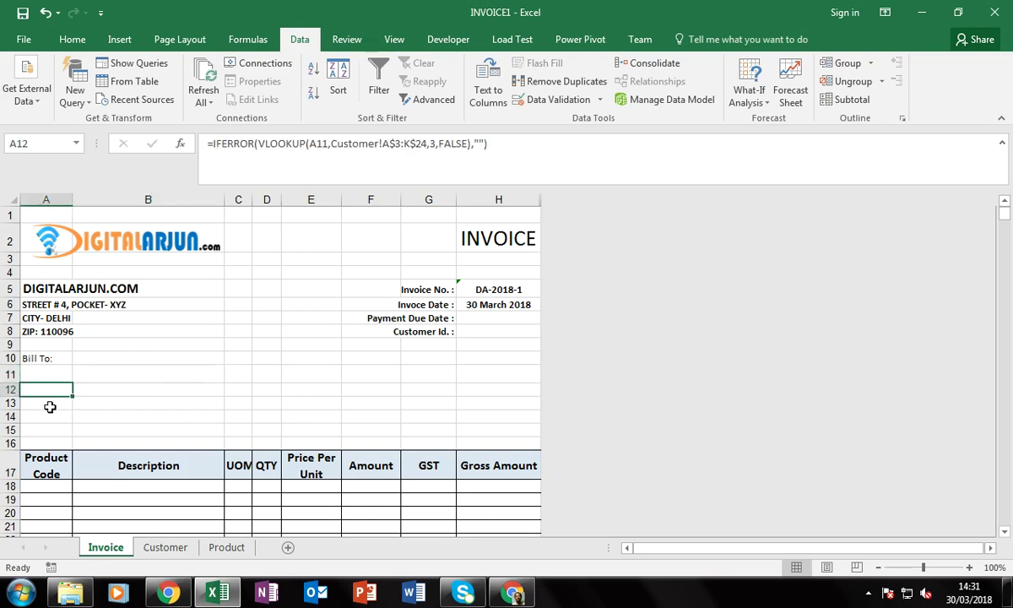
{"action": "left_click", "coordinate": [59, 439]}
{"action": "left_click", "coordinate": [50, 377]}
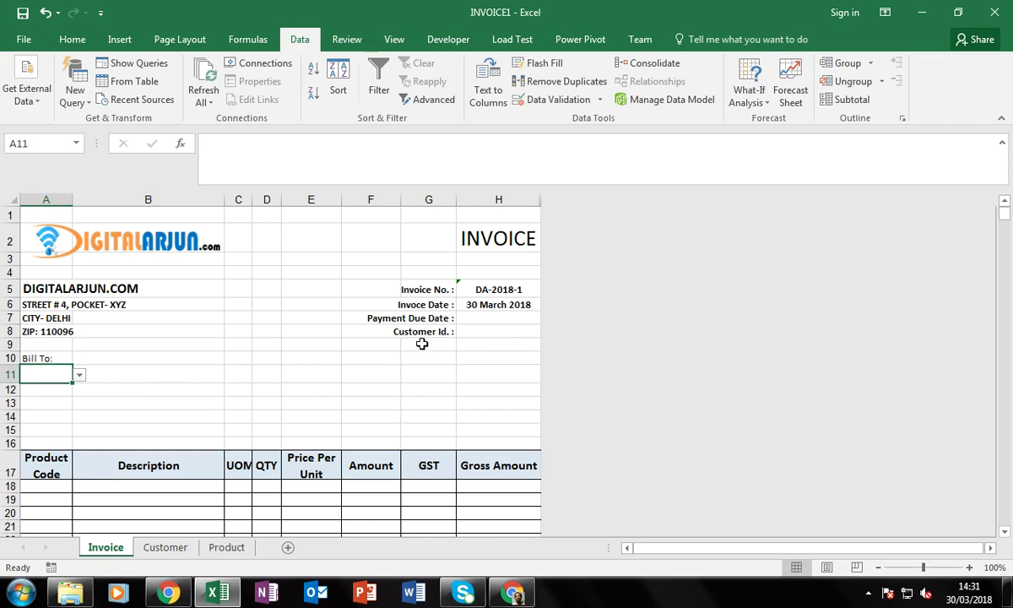
{"action": "left_click", "coordinate": [427, 289]}
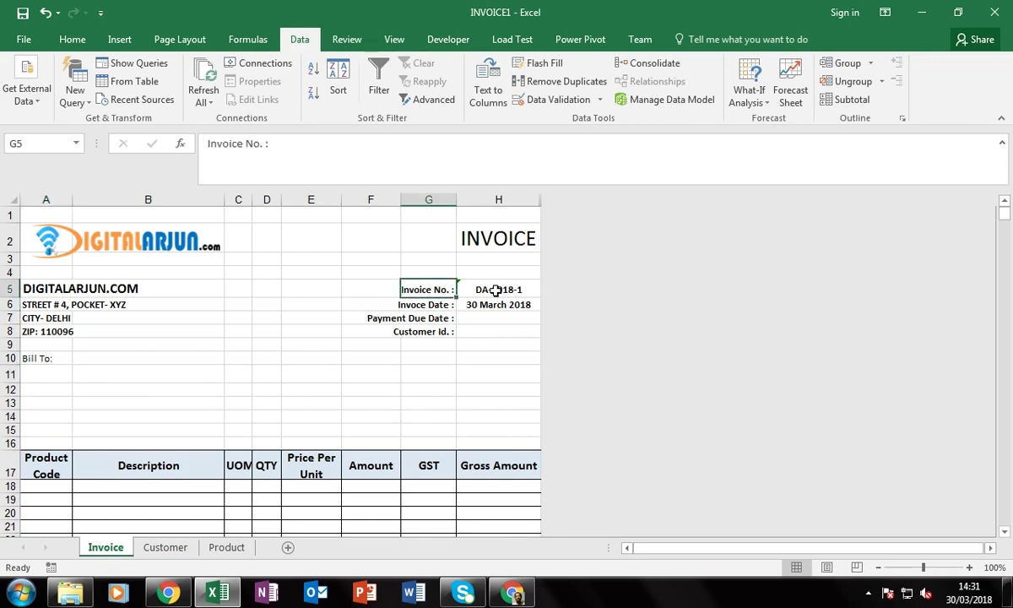
{"action": "left_click", "coordinate": [433, 304]}
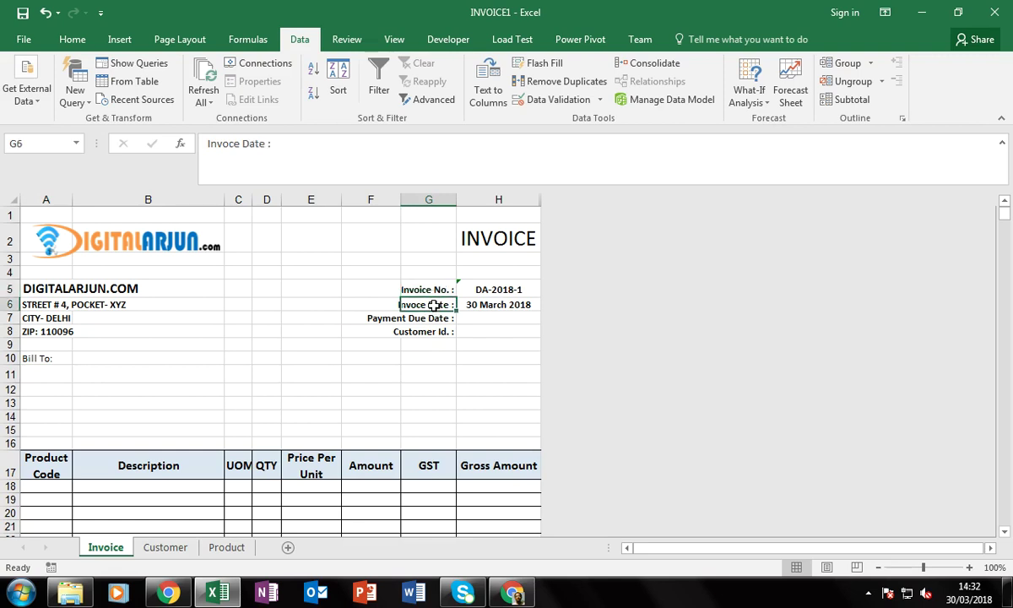
{"action": "left_click", "coordinate": [496, 306]}
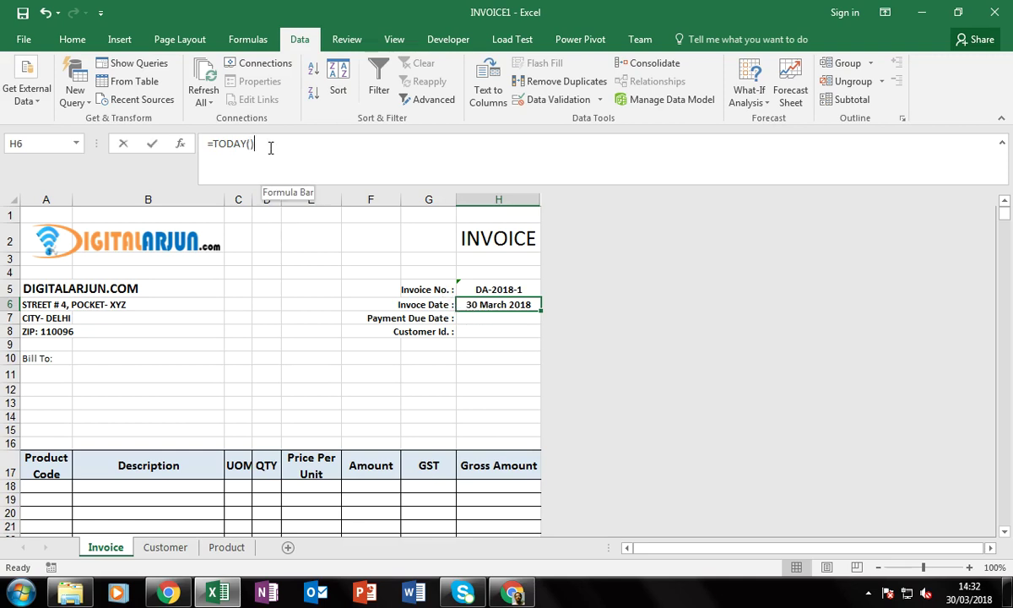
{"action": "left_click", "coordinate": [243, 145]}
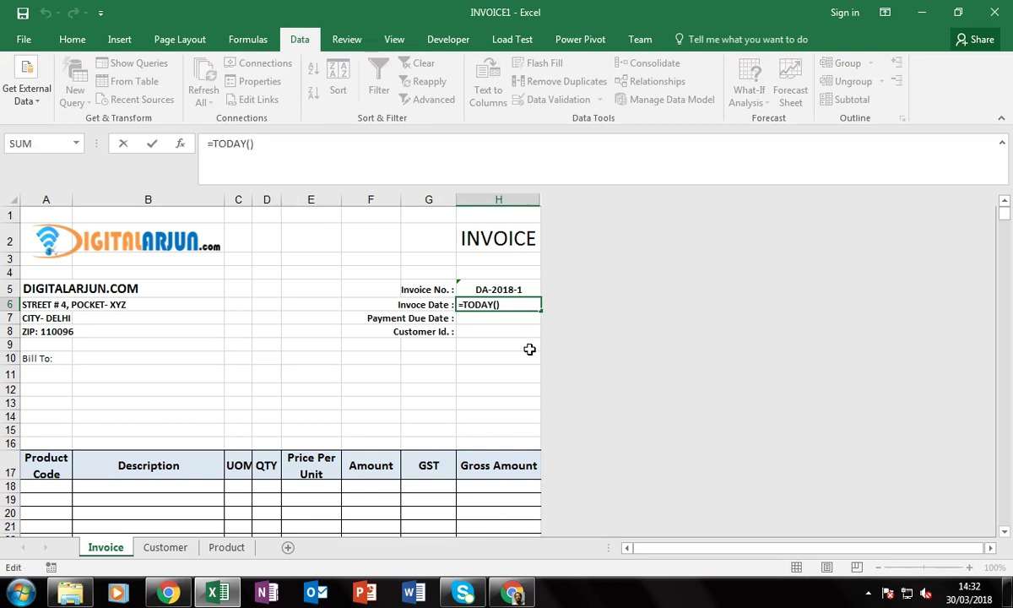
{"action": "key", "text": "Return"}
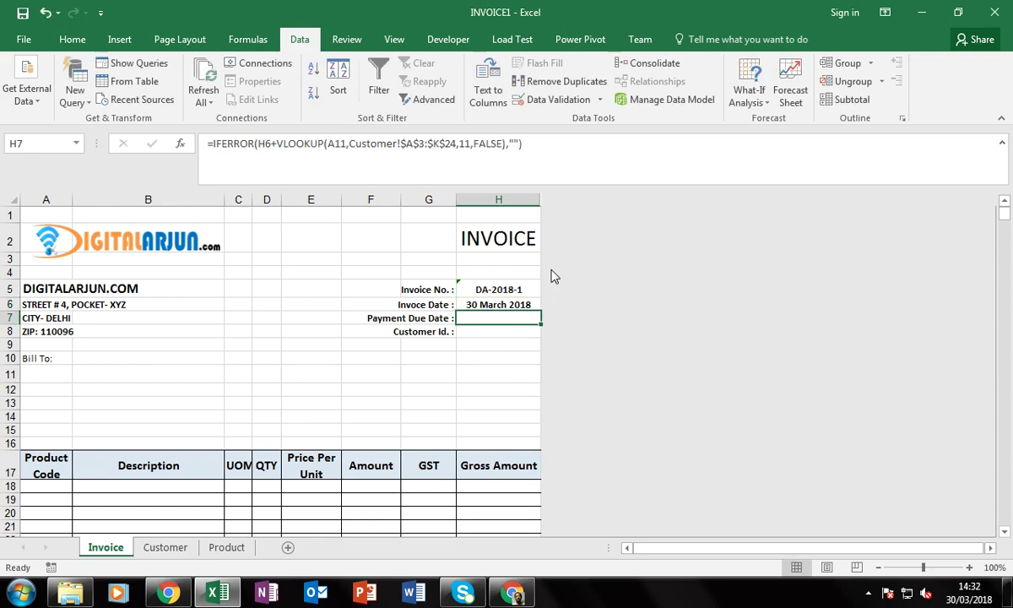
{"action": "key", "text": "Up"}
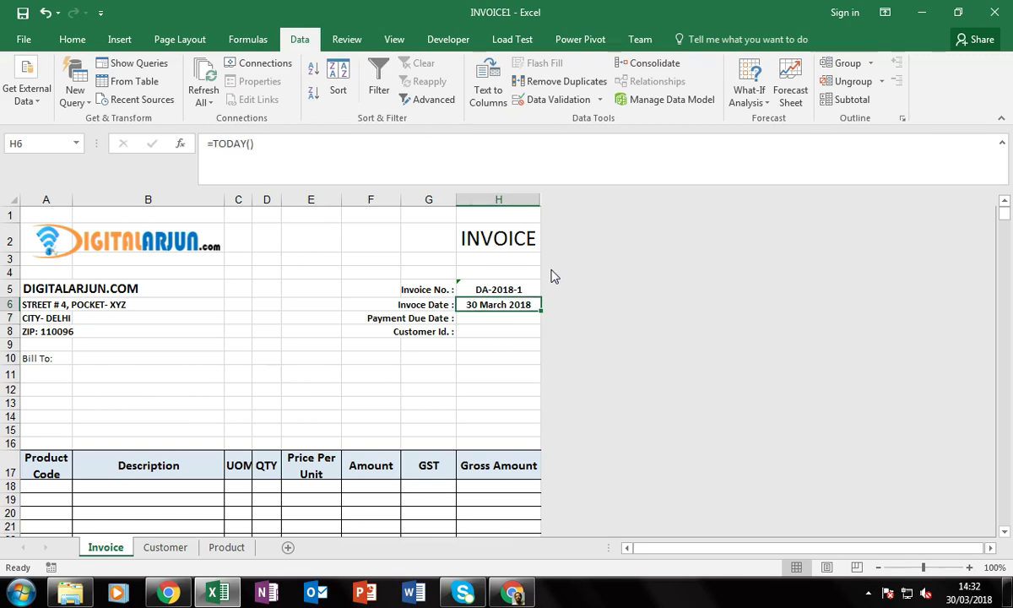
Remove the H11 reference from the invoice number formula in H5
{"action": "key", "text": "Up"}
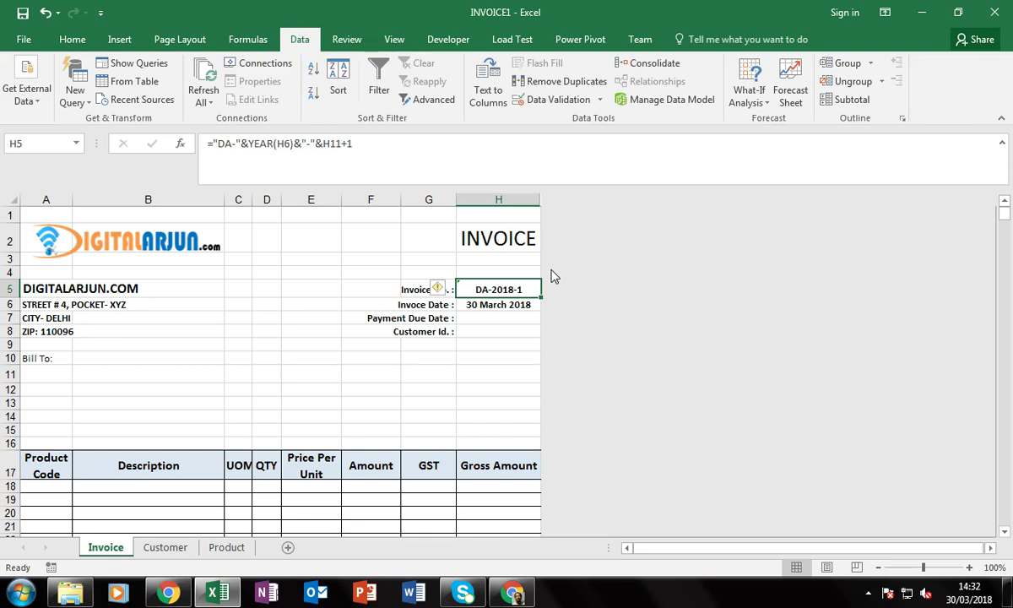
{"action": "key", "text": "Down"}
{"action": "key", "text": "Up"}
{"action": "key", "text": "F2"}
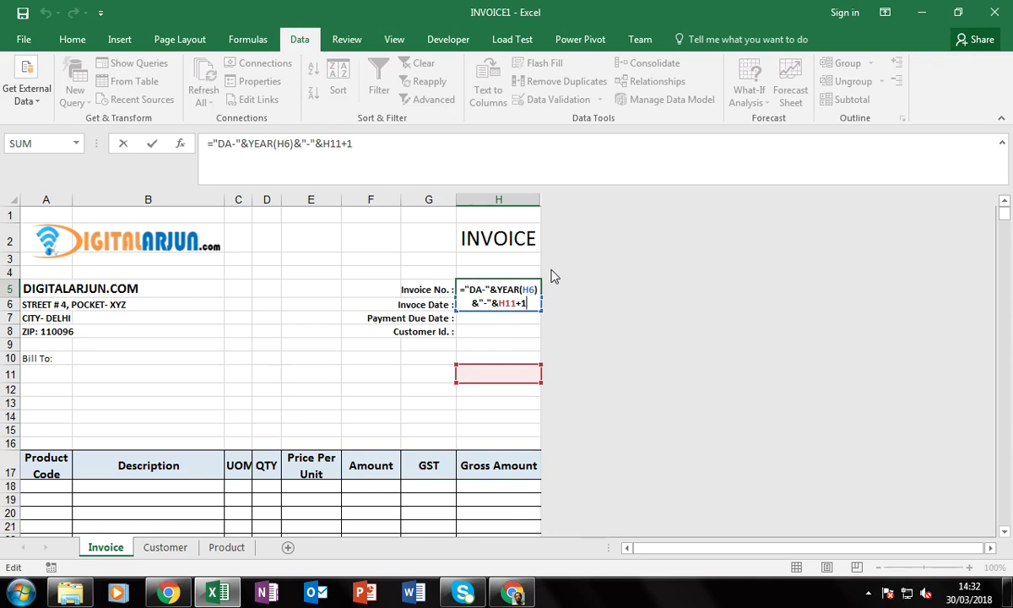
{"action": "key", "text": "Left"}
{"action": "key", "text": "Left"}
{"action": "key", "text": "Left"}
{"action": "key", "text": "Left"}
{"action": "key", "text": "Left"}
{"action": "key", "text": "Left"}
{"action": "key", "text": "Left"}
{"action": "key", "text": "Left"}
{"action": "key", "text": "Left"}
{"action": "key", "text": "Left"}
{"action": "key", "text": "Left"}
{"action": "key", "text": "Left"}
{"action": "key", "text": "Left"}
{"action": "key", "text": "Left"}
{"action": "key", "text": "Left"}
{"action": "key", "text": "Left"}
{"action": "key", "text": "Left"}
{"action": "key", "text": "Left"}
{"action": "key", "text": "Left"}
{"action": "key", "text": "Left"}
{"action": "key", "text": "Right"}
{"action": "key", "text": "Right"}
{"action": "key", "text": "Right"}
{"action": "key", "text": "Right"}
{"action": "key", "text": "Right"}
{"action": "key", "text": "Right"}
{"action": "key", "text": "Right"}
{"action": "key", "text": "Right"}
{"action": "key", "text": "Right"}
{"action": "key", "text": "Right"}
{"action": "key", "text": "Right"}
{"action": "key", "text": "Right"}
{"action": "key", "text": "Right"}
{"action": "key", "text": "Right"}
{"action": "key", "text": "Delete"}
{"action": "key", "text": "Delete"}
{"action": "key", "text": "Delete"}
{"action": "key", "text": "Delete"}
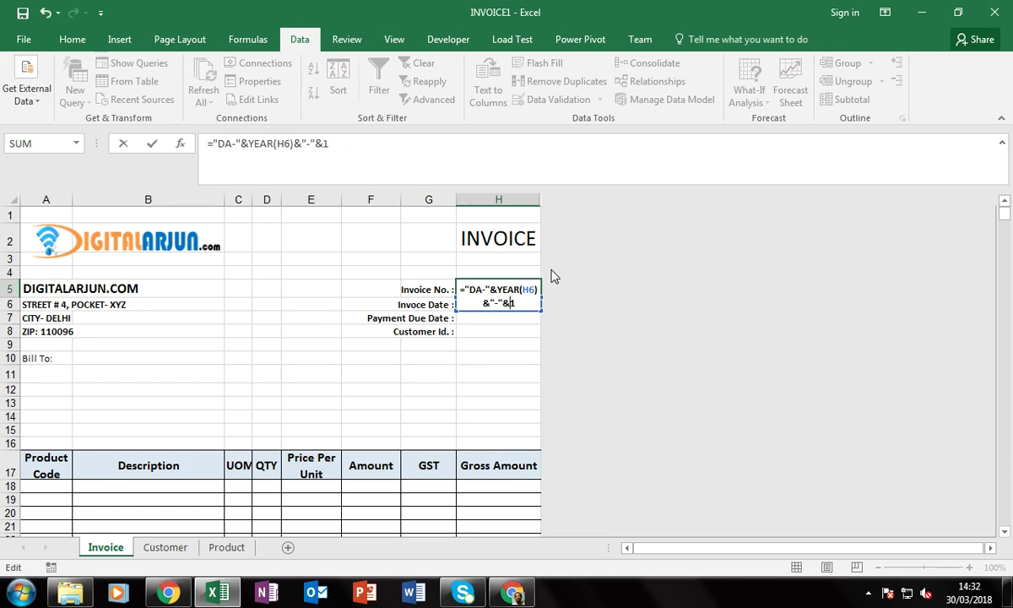
{"action": "key", "text": "Return"}
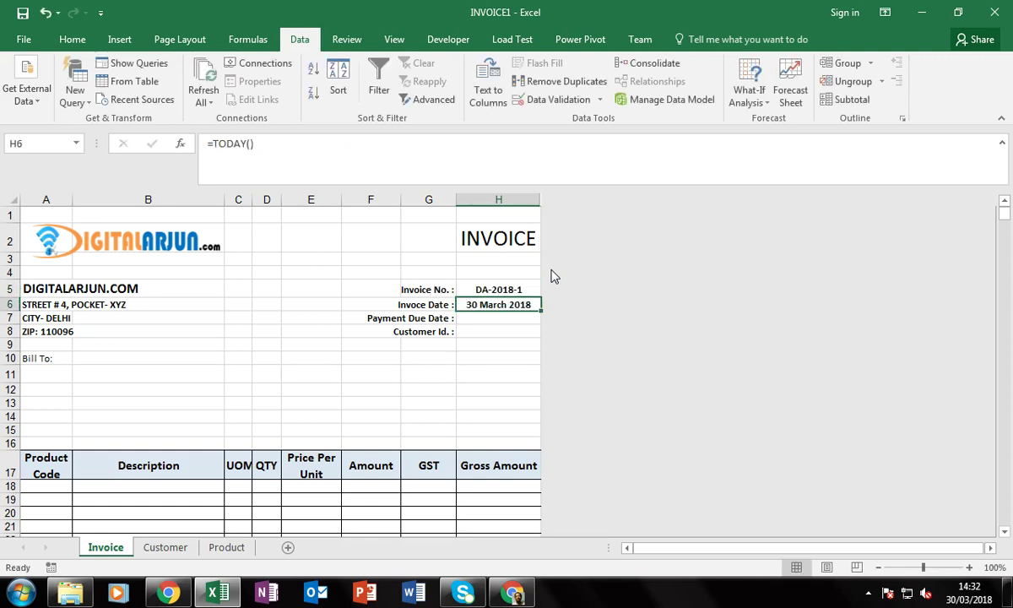
Re-edit H5 so it reads ="DA-"&YEAR(H6)&"-"&1 with a fixed trailing 1
{"action": "key", "text": "Up"}
{"action": "key", "text": "F2"}
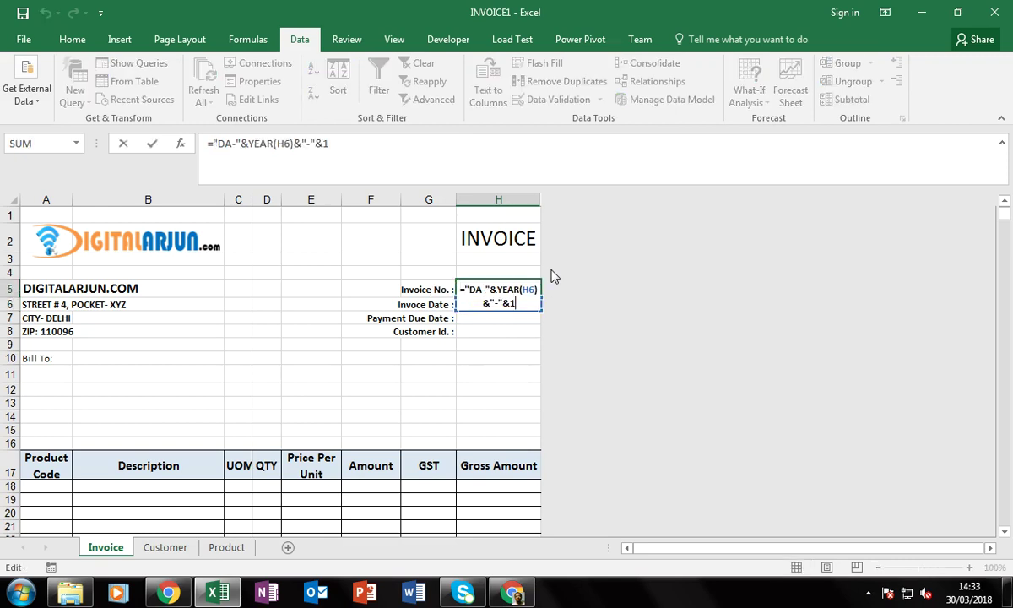
{"action": "key", "text": "Left"}
{"action": "key", "text": "Left"}
{"action": "key", "text": "Left"}
{"action": "key", "text": "Left"}
{"action": "key", "text": "Left"}
{"action": "key", "text": "Left"}
{"action": "key", "text": "Left"}
{"action": "key", "text": "Left"}
{"action": "key", "text": "Left"}
{"action": "key", "text": "Left"}
{"action": "key", "text": "Left"}
{"action": "key", "text": "Left"}
{"action": "key", "text": "Left"}
{"action": "key", "text": "Left"}
{"action": "key", "text": "Left"}
{"action": "key", "text": "Delete"}
{"action": "type", "text": "2"}
{"action": "key", "text": "BackSpace"}
{"action": "type", "text": "1"}
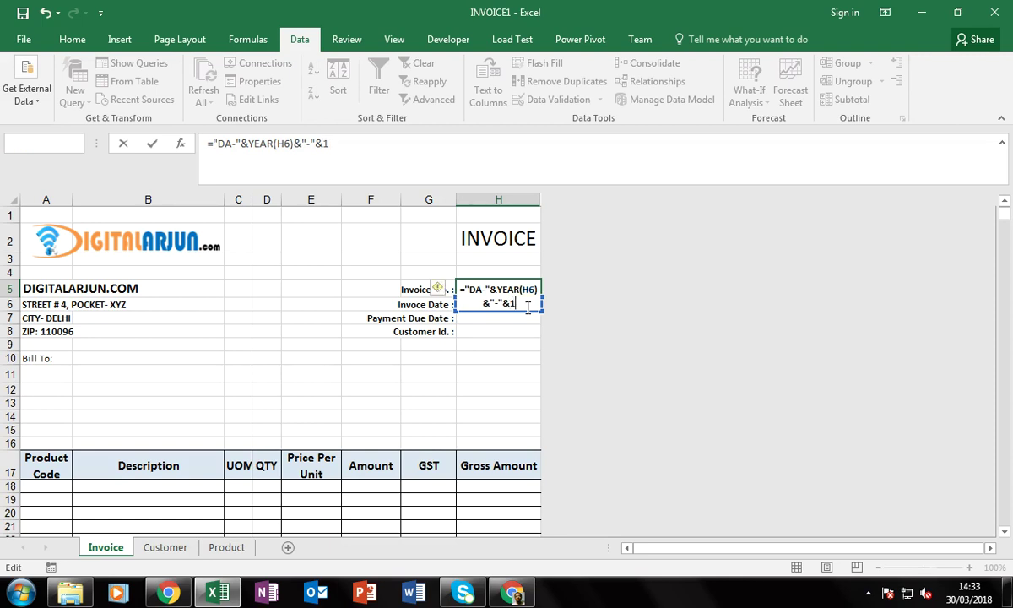
{"action": "key", "text": "Return"}
Compare invoice number DA-2018-1 with the invoice date, then move down to Bill To
{"action": "key", "text": "Up"}
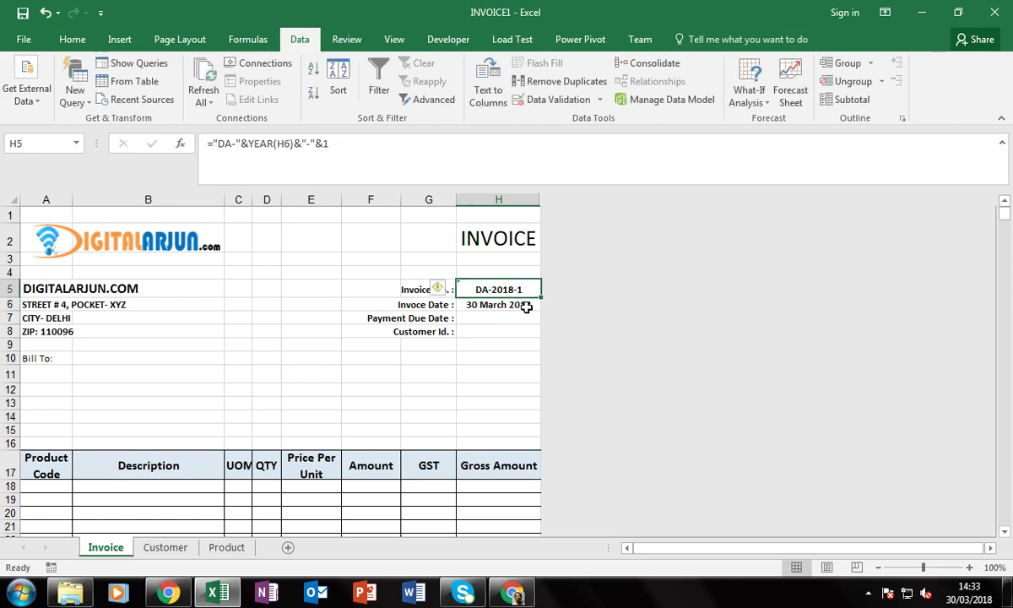
{"action": "left_click", "coordinate": [525, 307]}
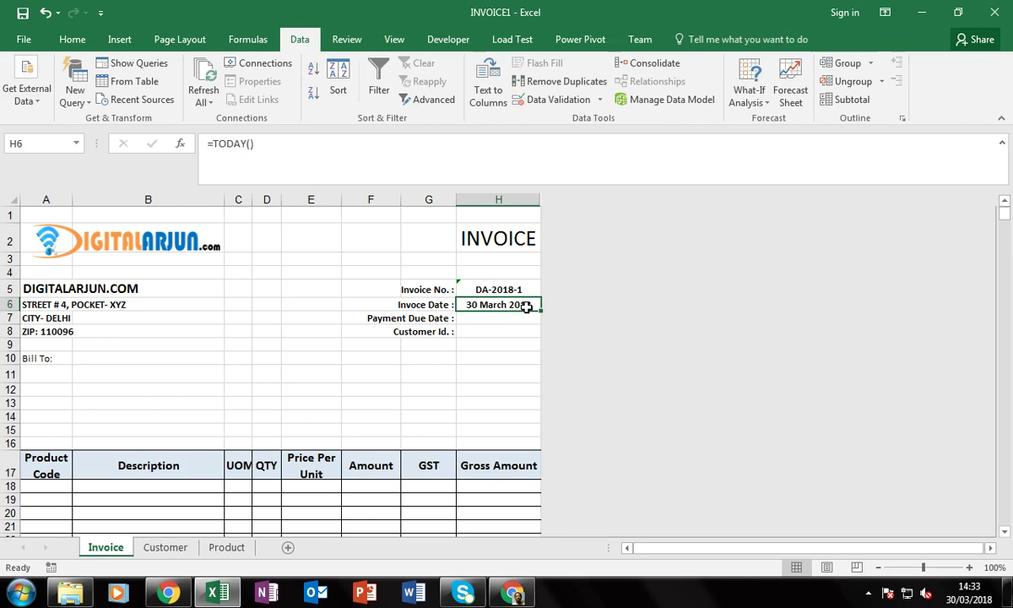
{"action": "key", "text": "Up"}
{"action": "left_click", "coordinate": [526, 307]}
{"action": "left_click", "coordinate": [511, 290]}
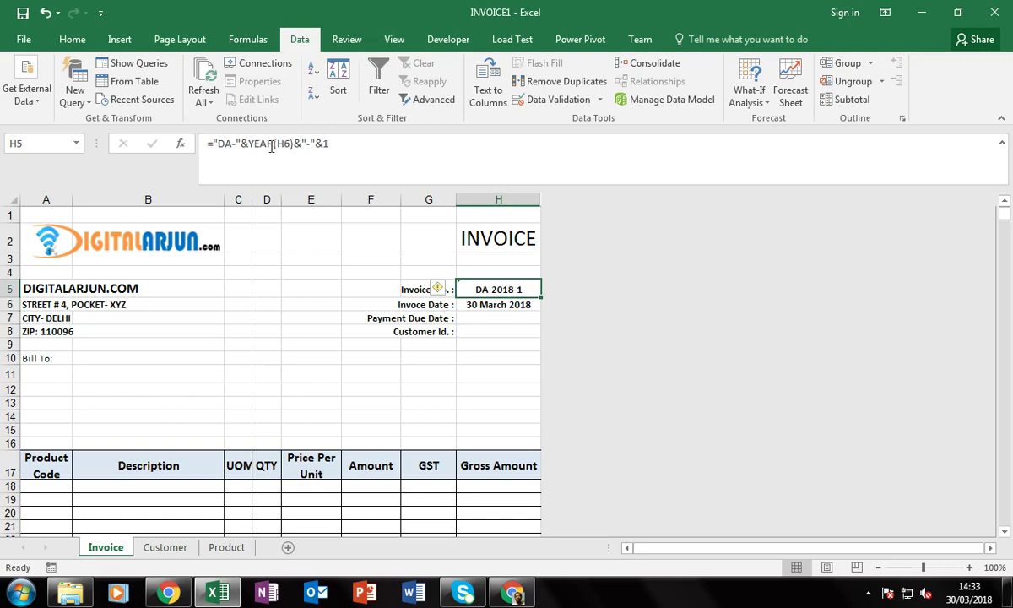
{"action": "left_click", "coordinate": [492, 305]}
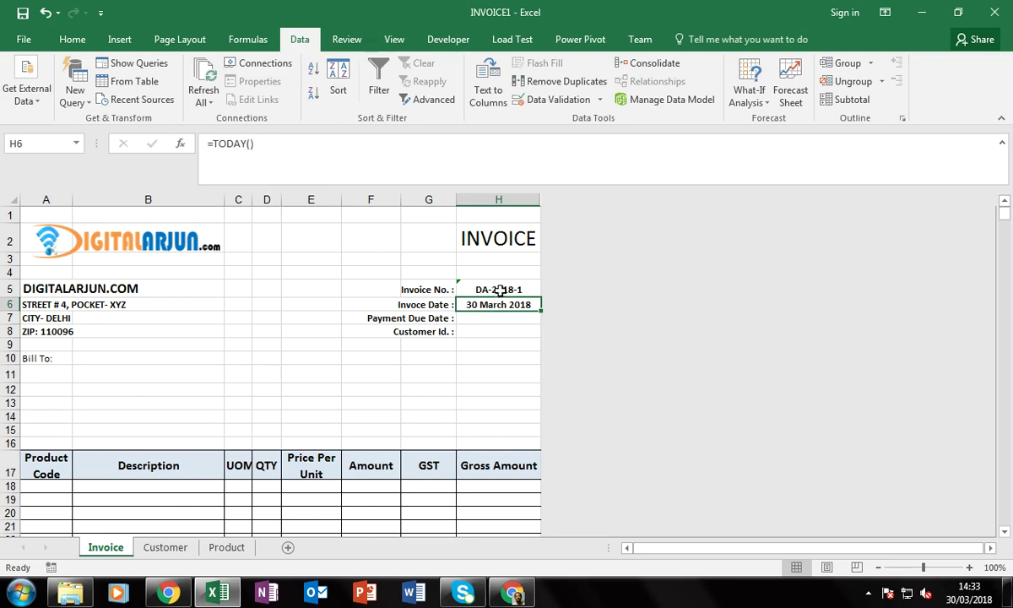
{"action": "left_click", "coordinate": [498, 289]}
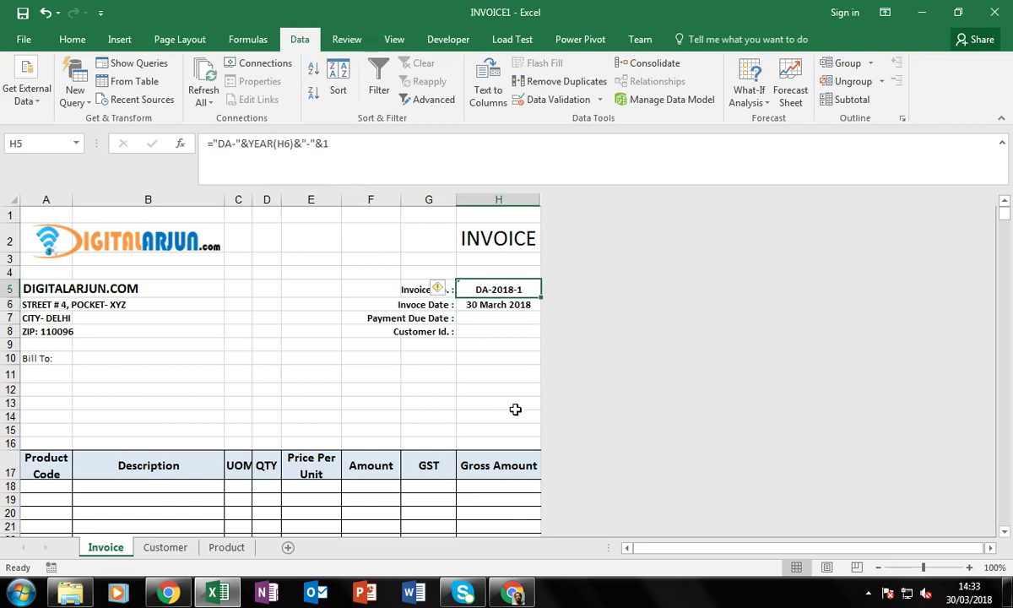
{"action": "key", "text": "Down"}
{"action": "key", "text": "Down"}
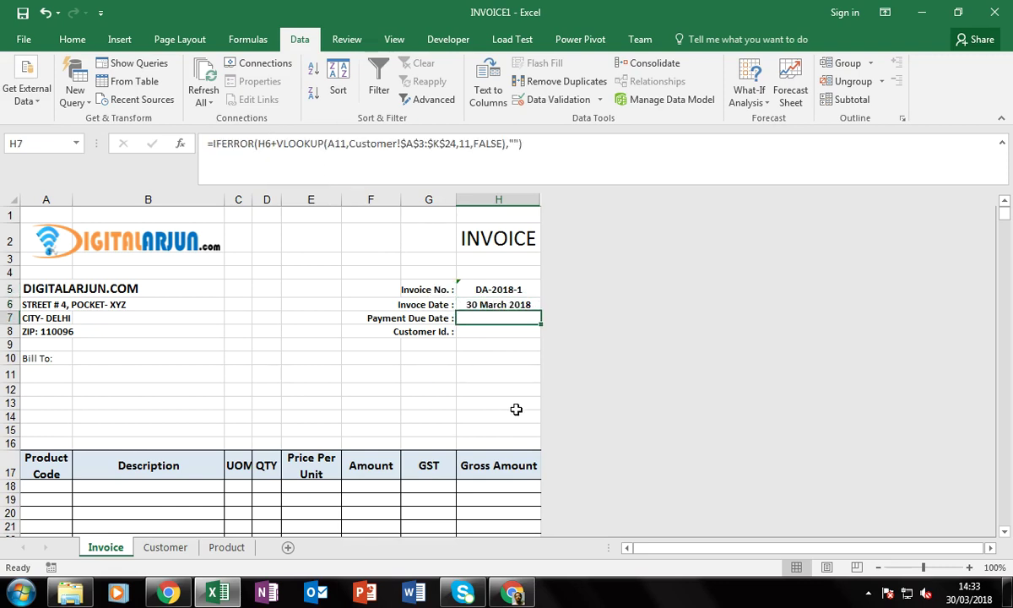
{"action": "key", "text": "Left"}
{"action": "key", "text": "Left"}
{"action": "key", "text": "Left"}
{"action": "key", "text": "Left"}
{"action": "key", "text": "Left"}
{"action": "key", "text": "Left"}
{"action": "key", "text": "Left"}
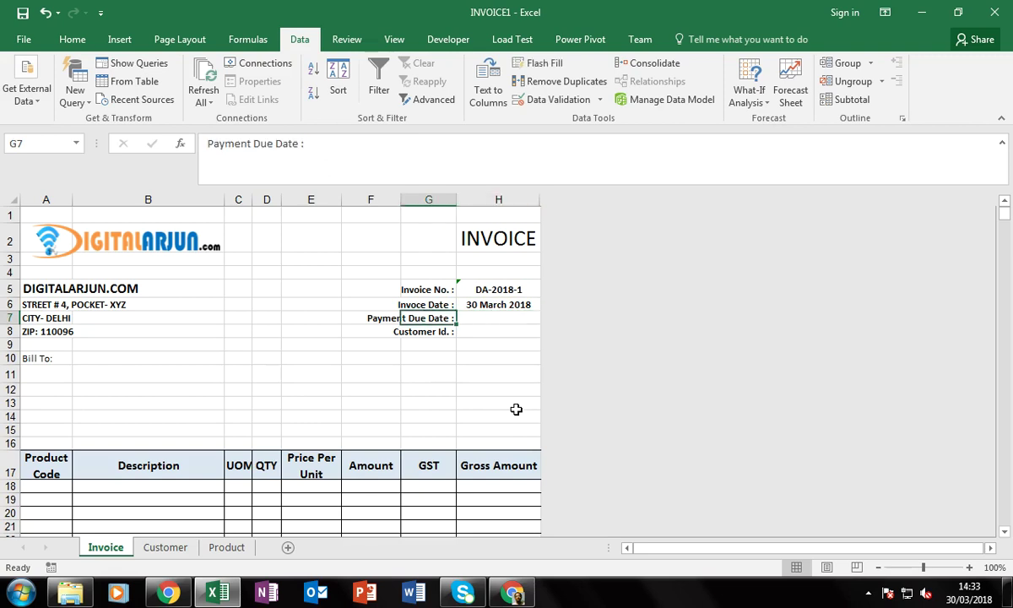
{"action": "key", "text": "Down"}
{"action": "key", "text": "Down"}
{"action": "key", "text": "Down"}
{"action": "key", "text": "Down"}
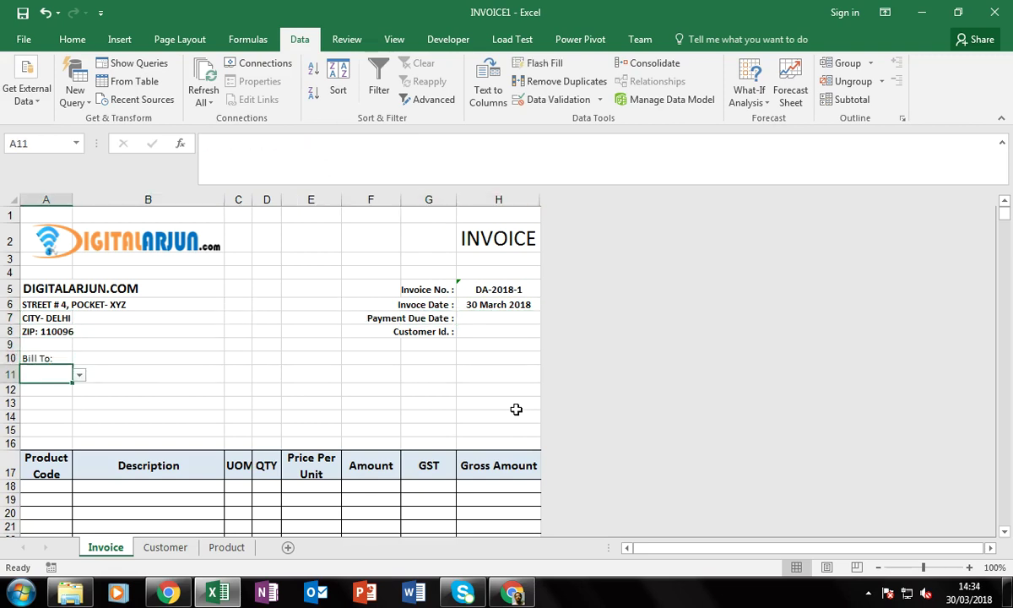
{"action": "key", "text": "alt+Down"}
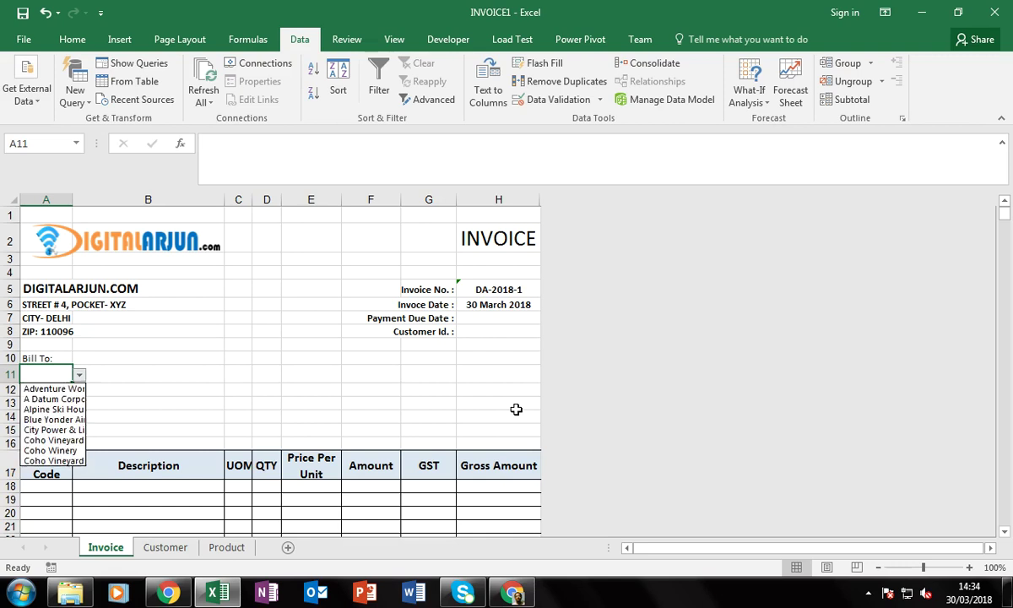
{"action": "key", "text": "Down"}
{"action": "key", "text": "Down"}
{"action": "key", "text": "Down"}
{"action": "key", "text": "Return"}
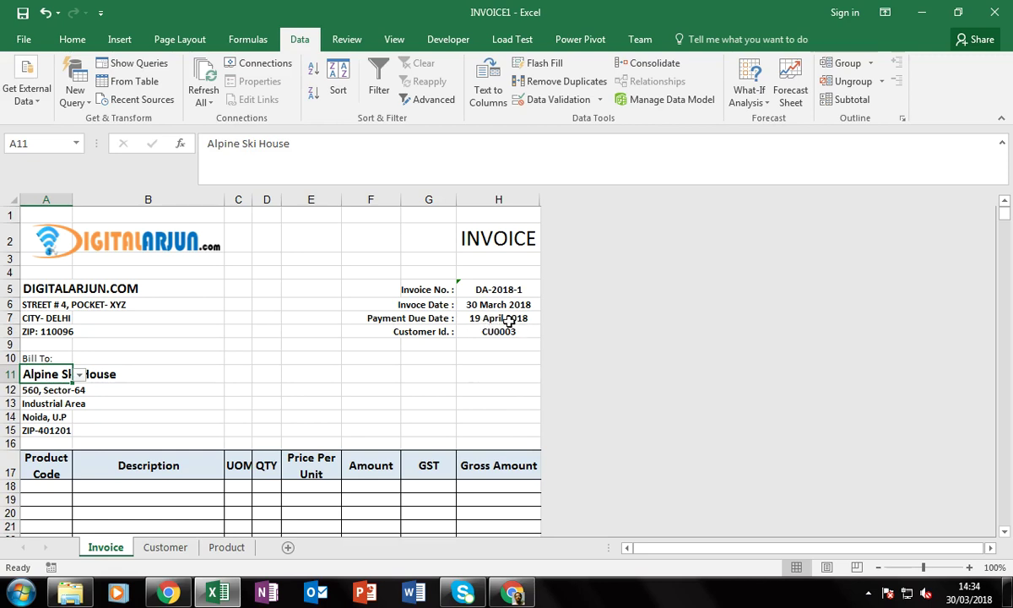
{"action": "left_click", "coordinate": [158, 377]}
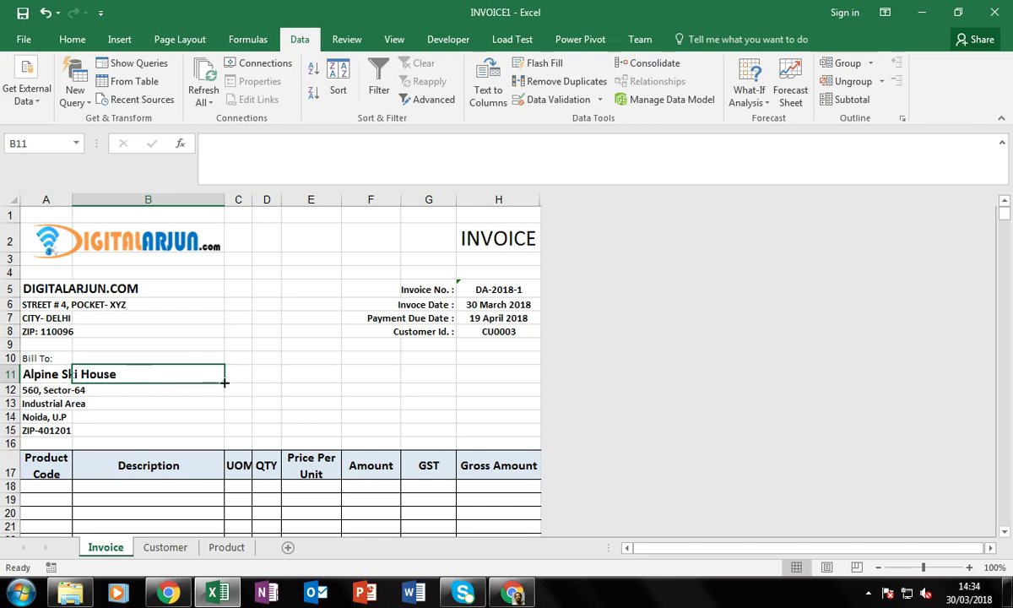
{"action": "left_click", "coordinate": [254, 374]}
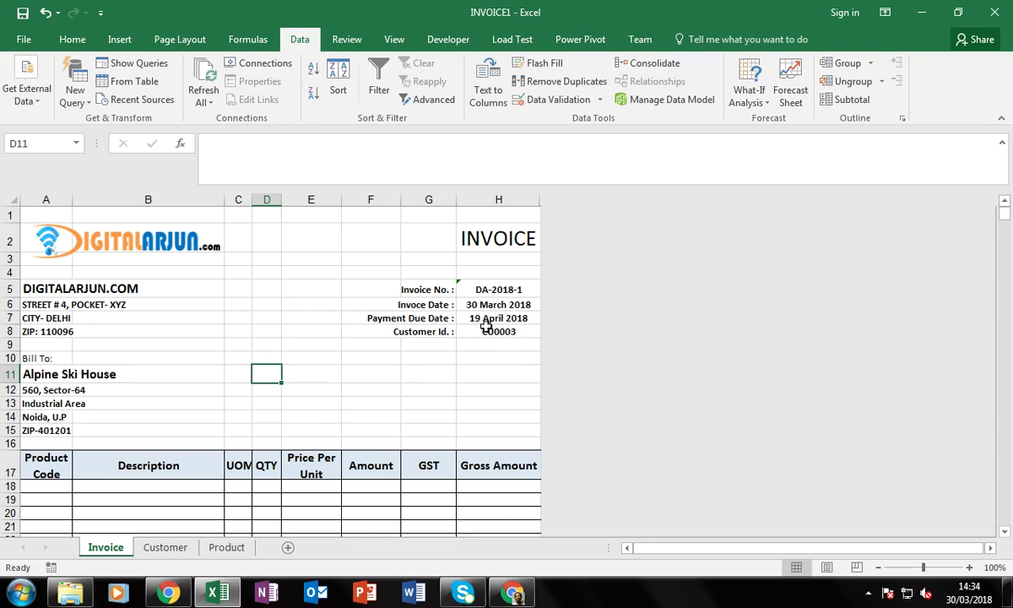
{"action": "left_click", "coordinate": [165, 547]}
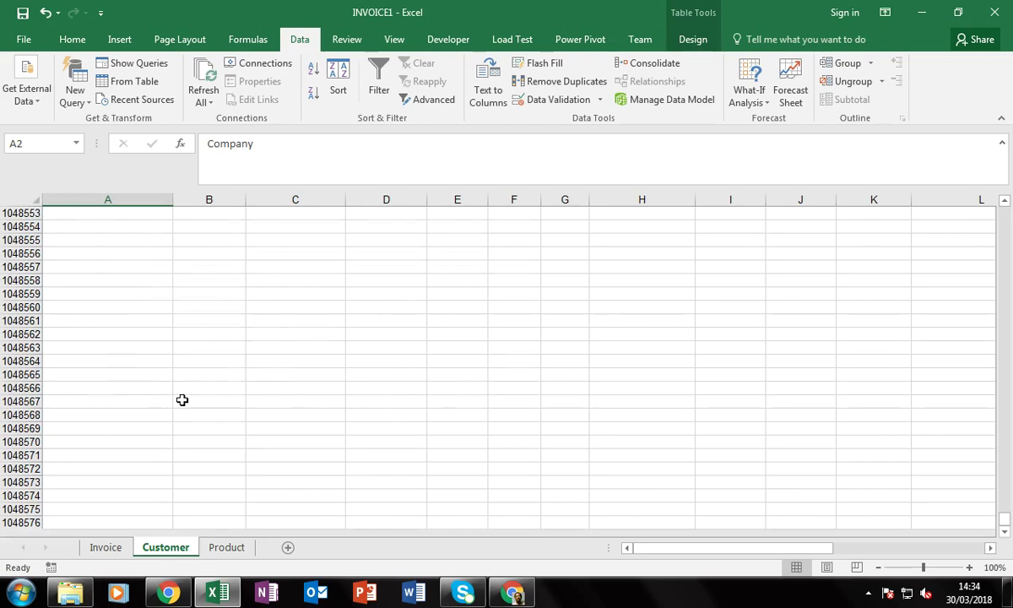
{"action": "left_click", "coordinate": [88, 397]}
{"action": "key", "text": "ctrl+Up"}
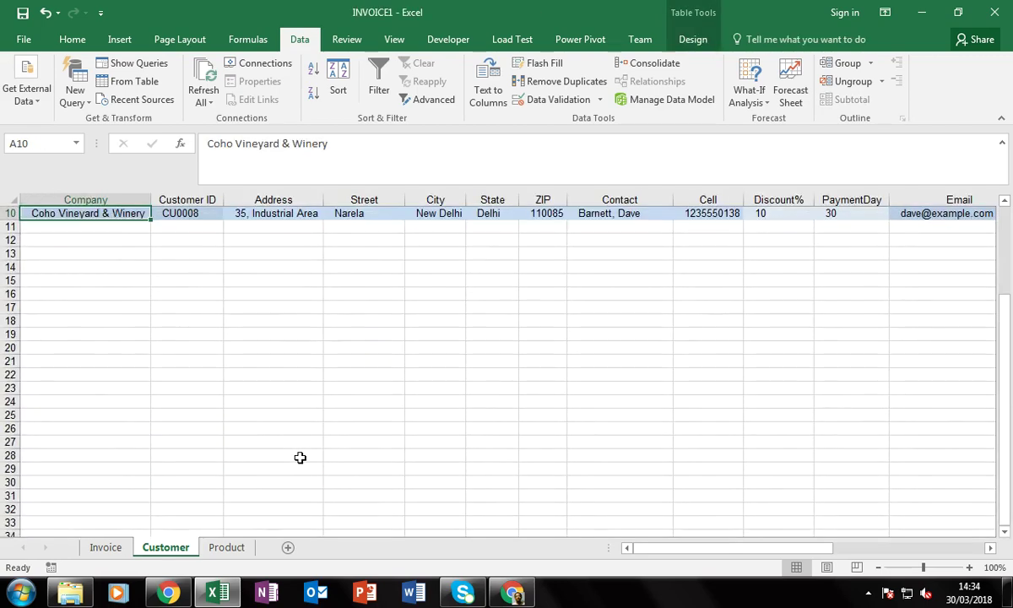
{"action": "key", "text": "ctrl+Up"}
{"action": "key", "text": "Down"}
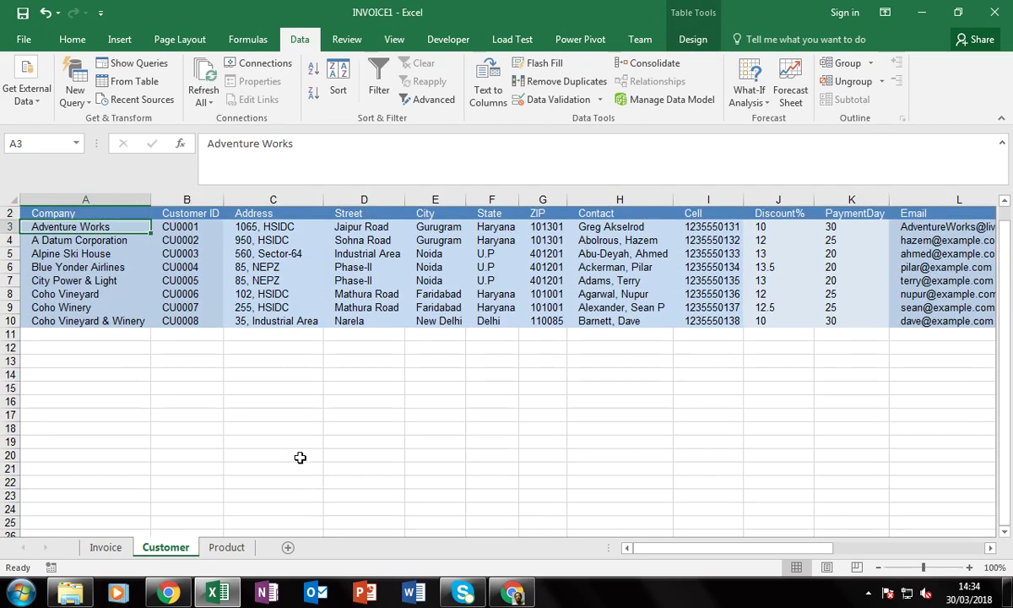
{"action": "key", "text": "Down"}
{"action": "key", "text": "Down"}
{"action": "key", "text": "Right"}
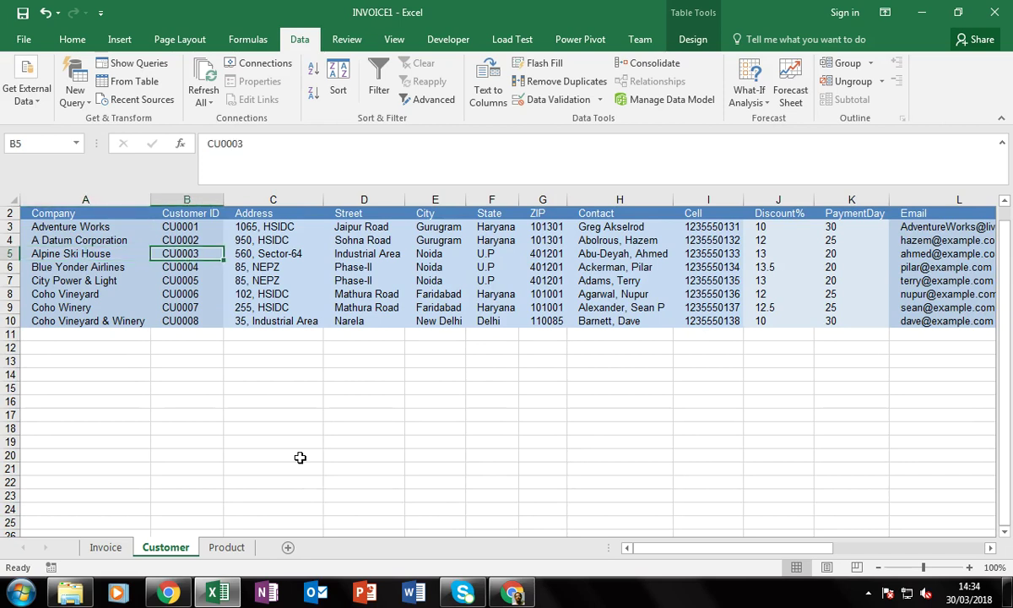
{"action": "key", "text": "Right"}
{"action": "key", "text": "Right"}
{"action": "key", "text": "Right"}
{"action": "key", "text": "Right"}
{"action": "key", "text": "Right"}
{"action": "key", "text": "Right"}
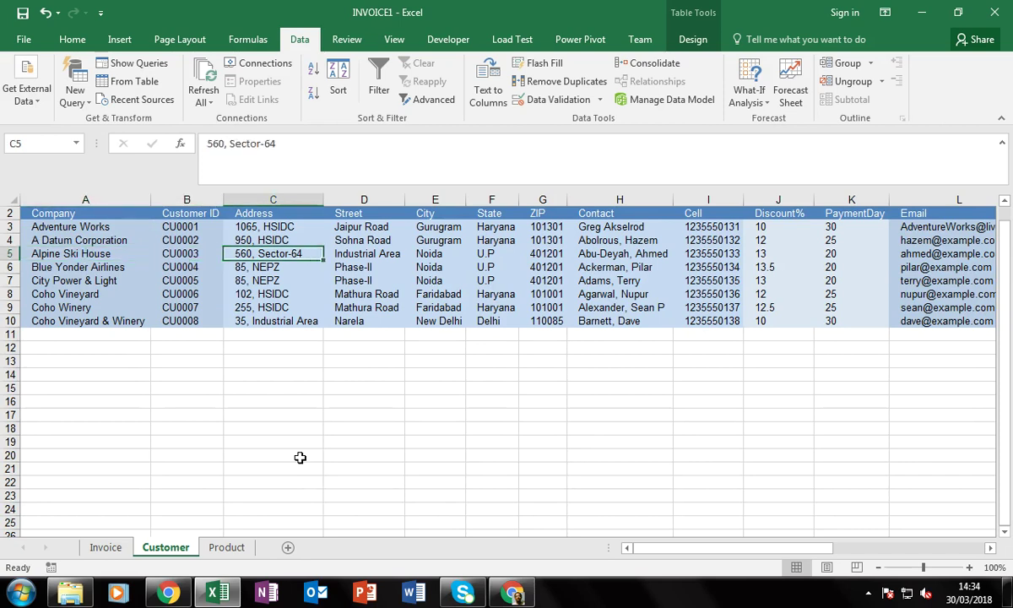
{"action": "key", "text": "Right"}
{"action": "key", "text": "Right"}
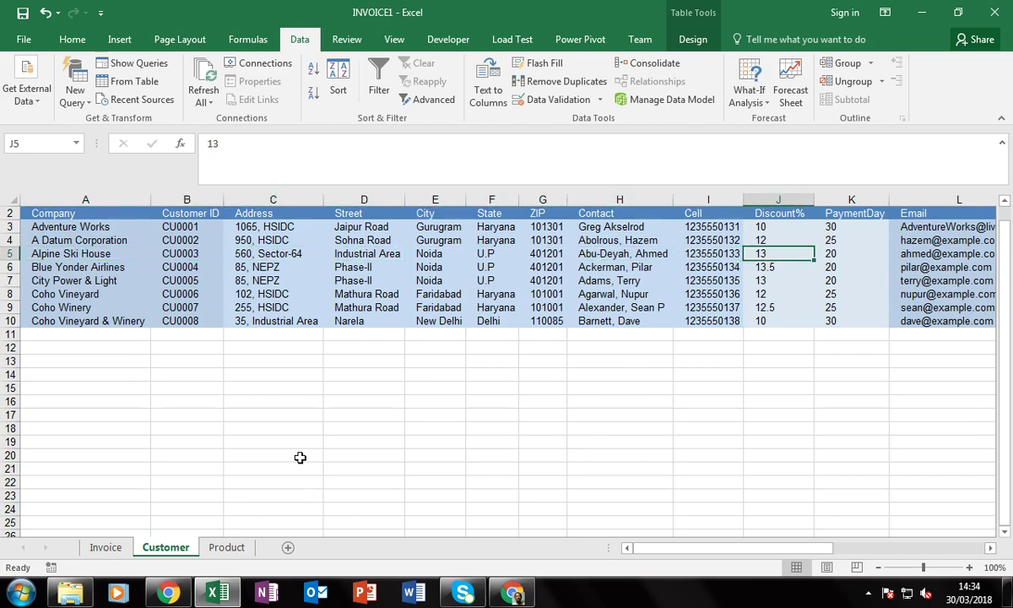
{"action": "key", "text": "Right"}
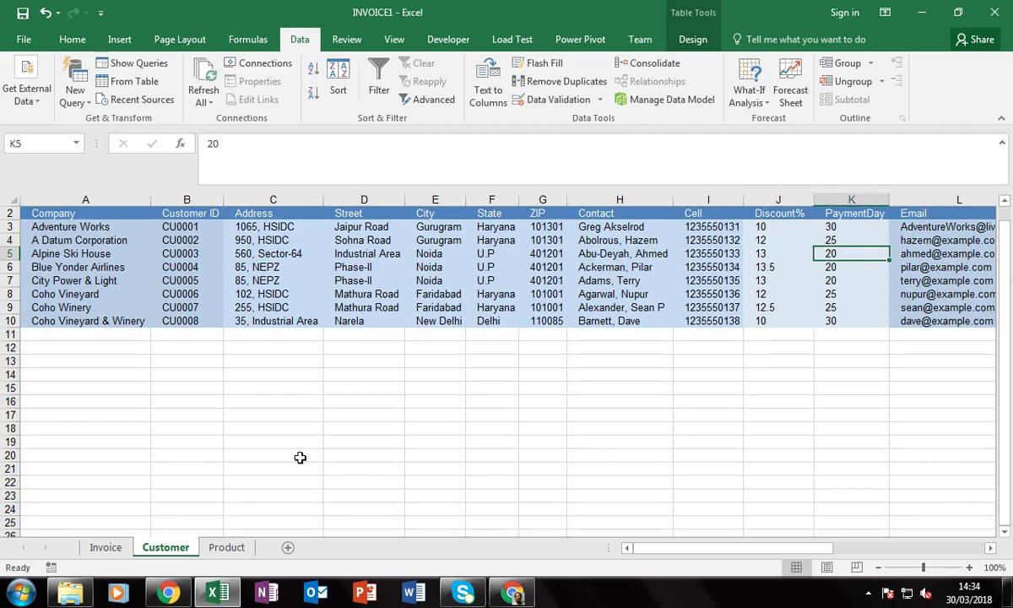
{"action": "left_click", "coordinate": [103, 547]}
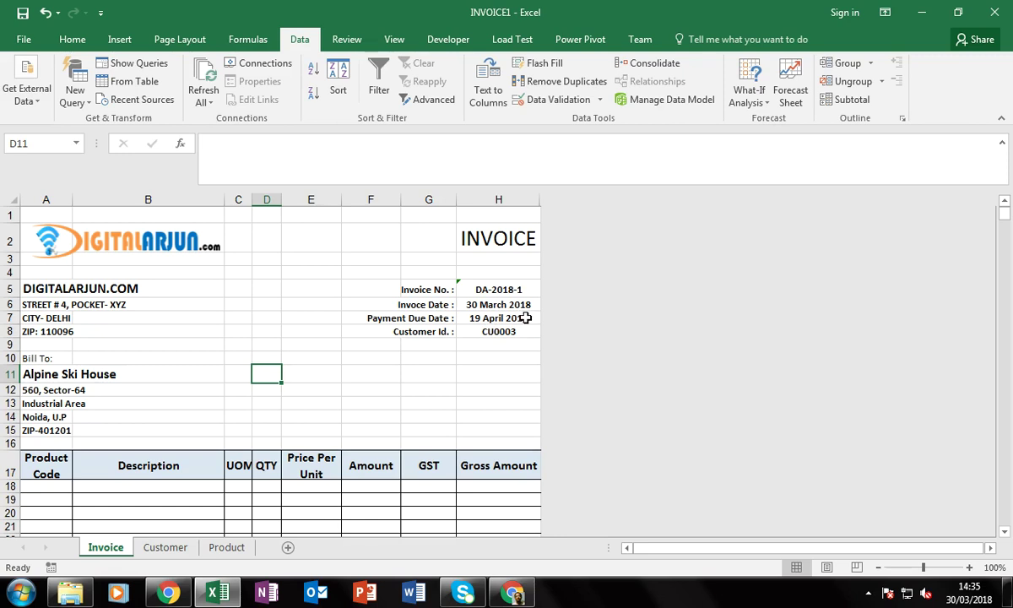
{"action": "left_click", "coordinate": [51, 390]}
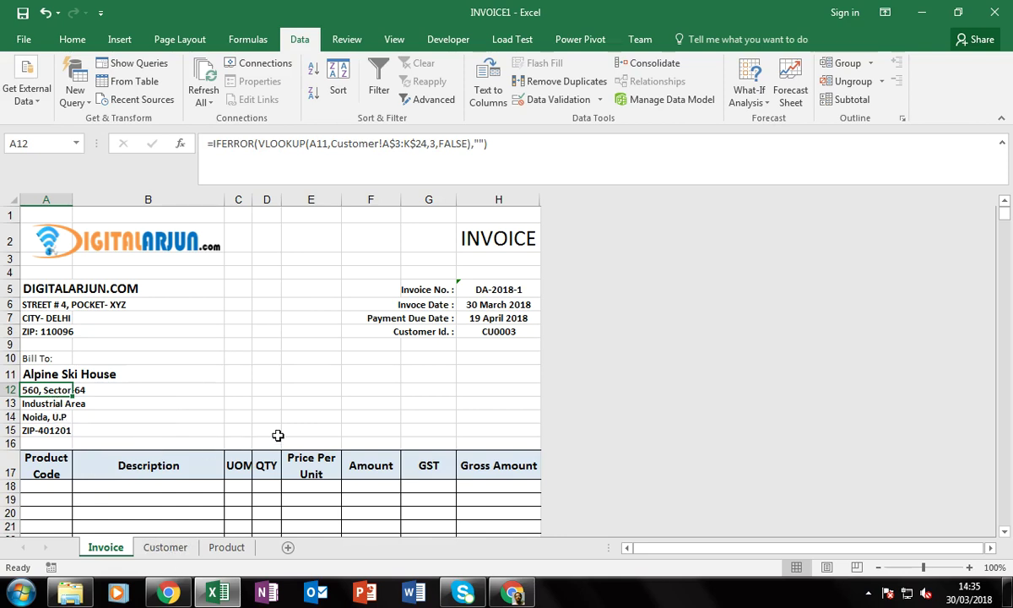
{"action": "key", "text": "F2"}
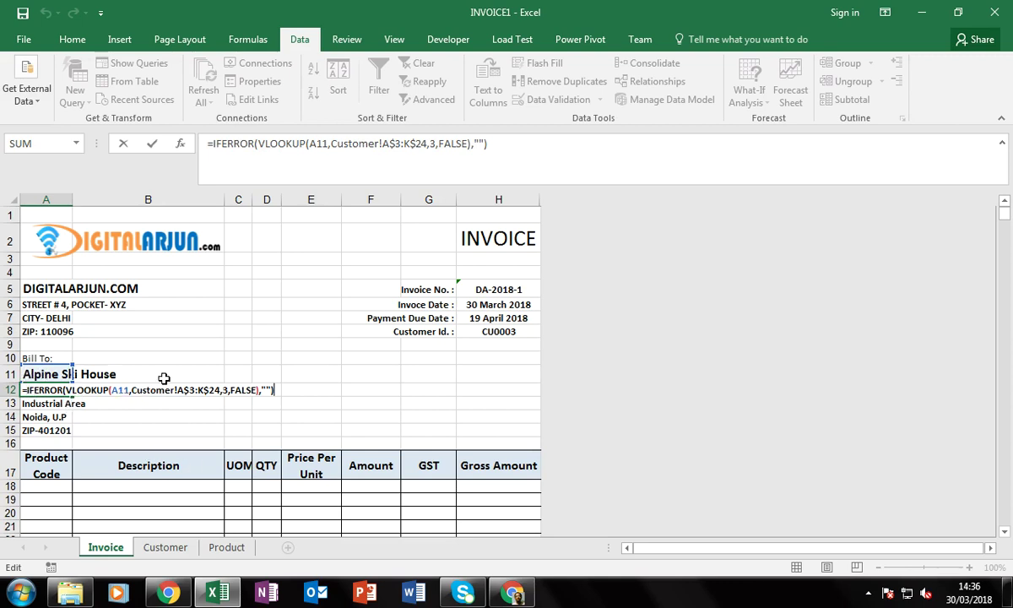
{"action": "left_click", "coordinate": [64, 391]}
{"action": "key", "text": "Return"}
{"action": "key", "text": "F2"}
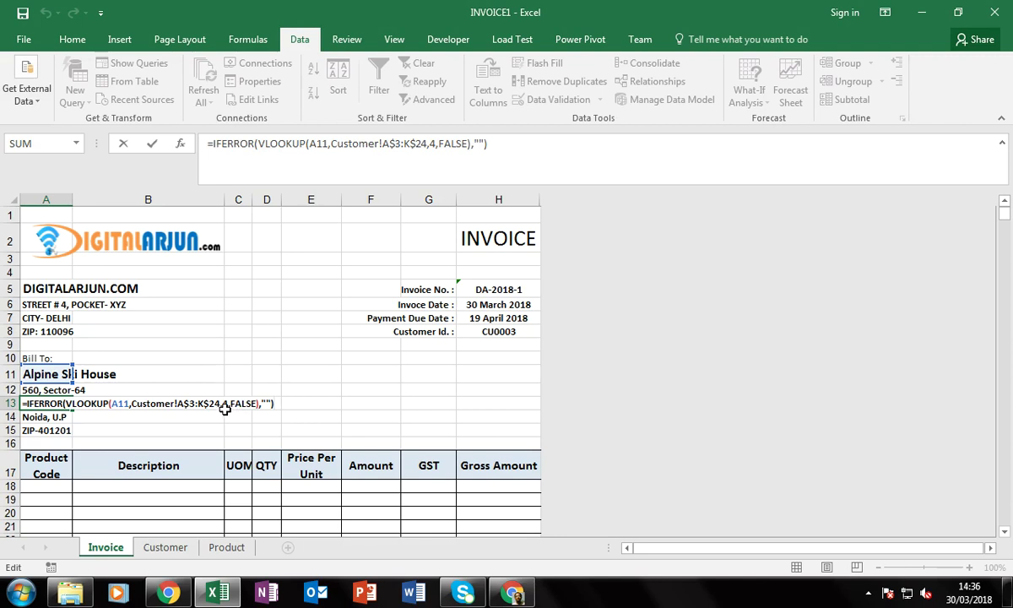
{"action": "key", "text": "Return"}
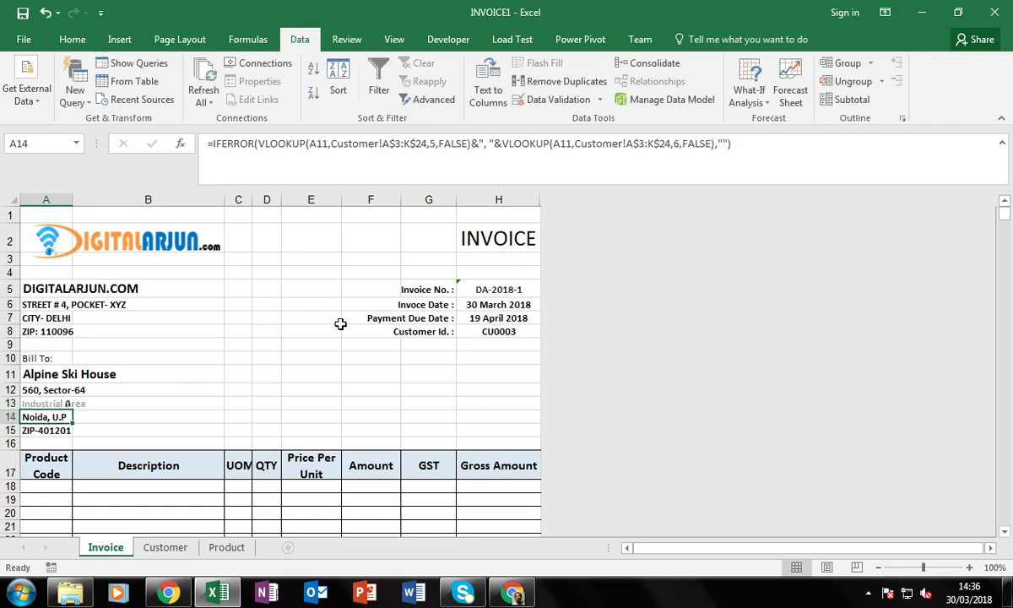
{"action": "key", "text": "Up"}
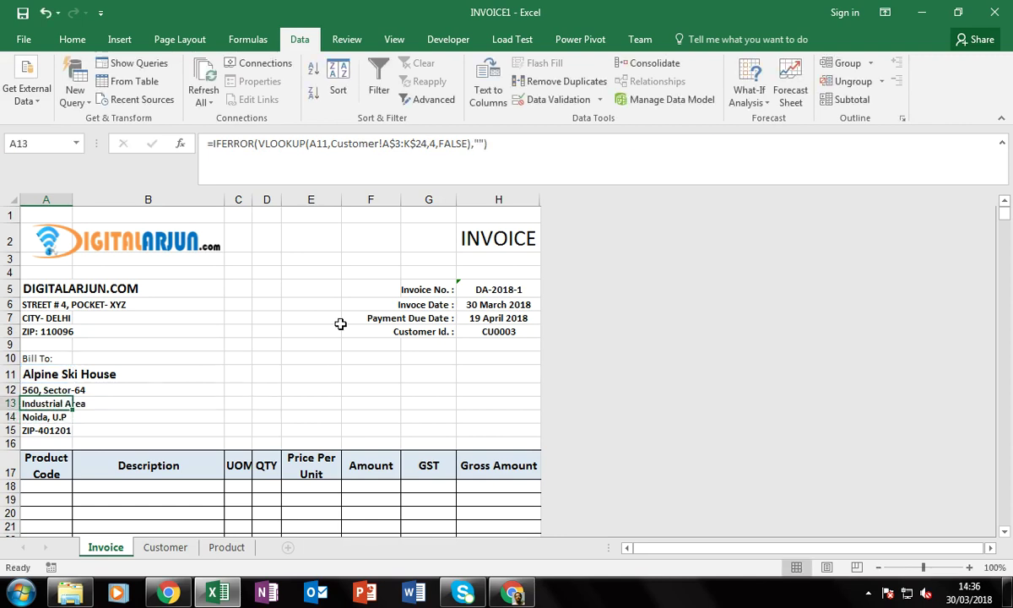
{"action": "key", "text": "Down"}
{"action": "key", "text": "Down"}
{"action": "key", "text": "Down"}
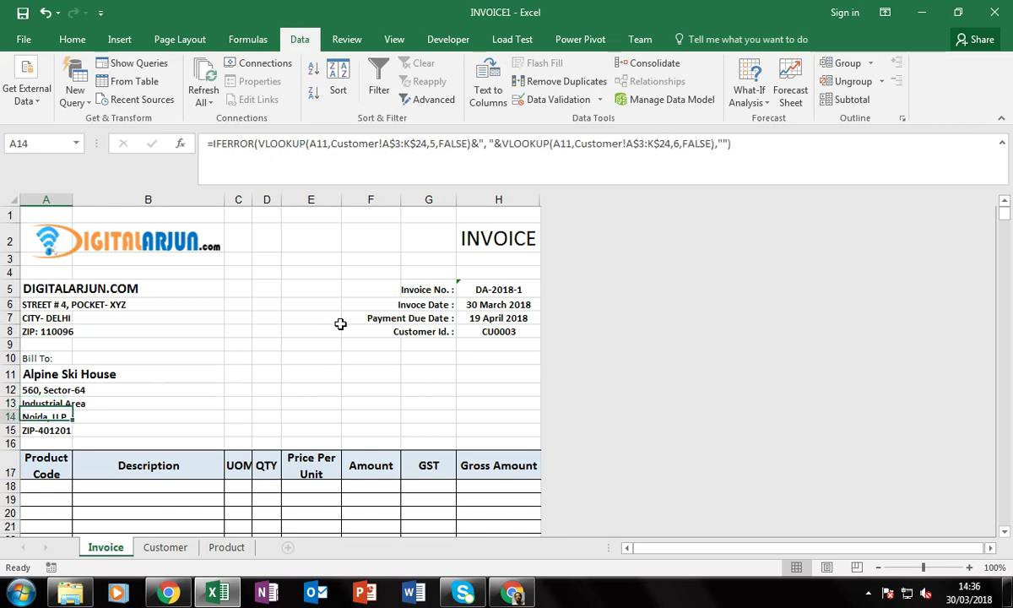
{"action": "left_click", "coordinate": [475, 319]}
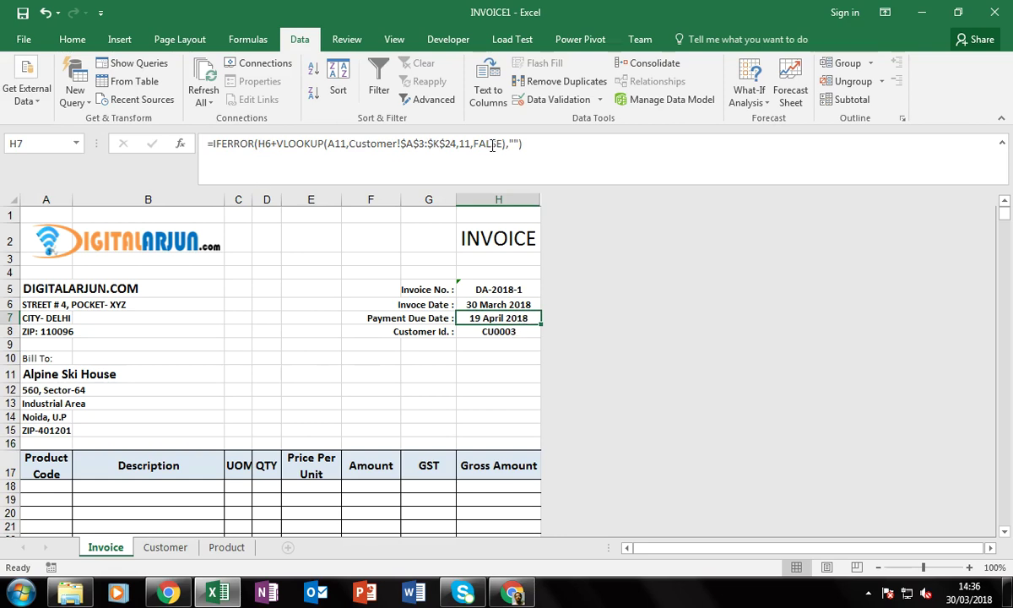
{"action": "left_click", "coordinate": [509, 336]}
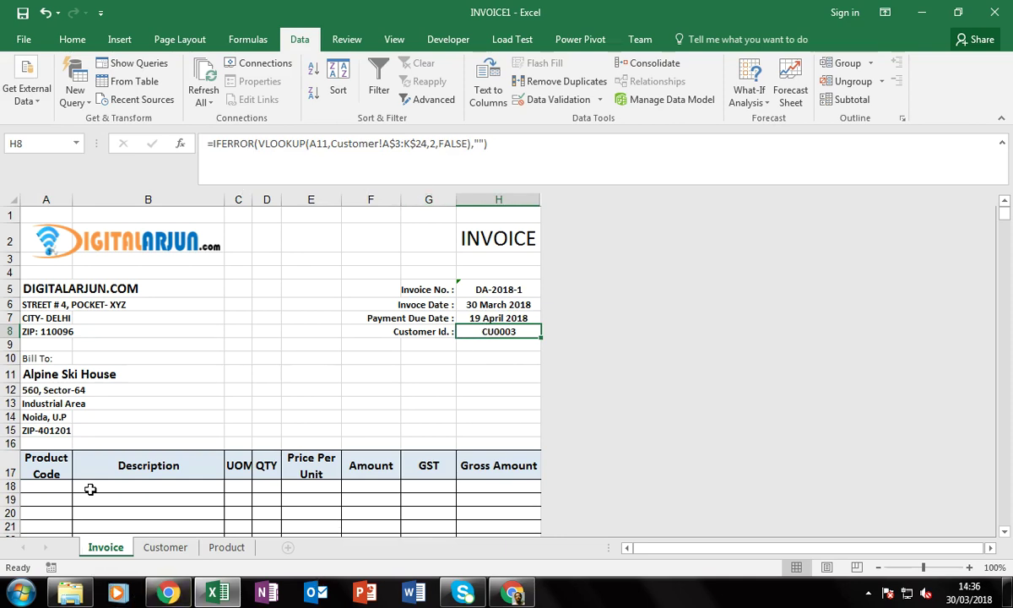
{"action": "scroll", "coordinate": [99, 487], "scroll_direction": "down", "scroll_amount": 1}
{"action": "left_click", "coordinate": [140, 424]}
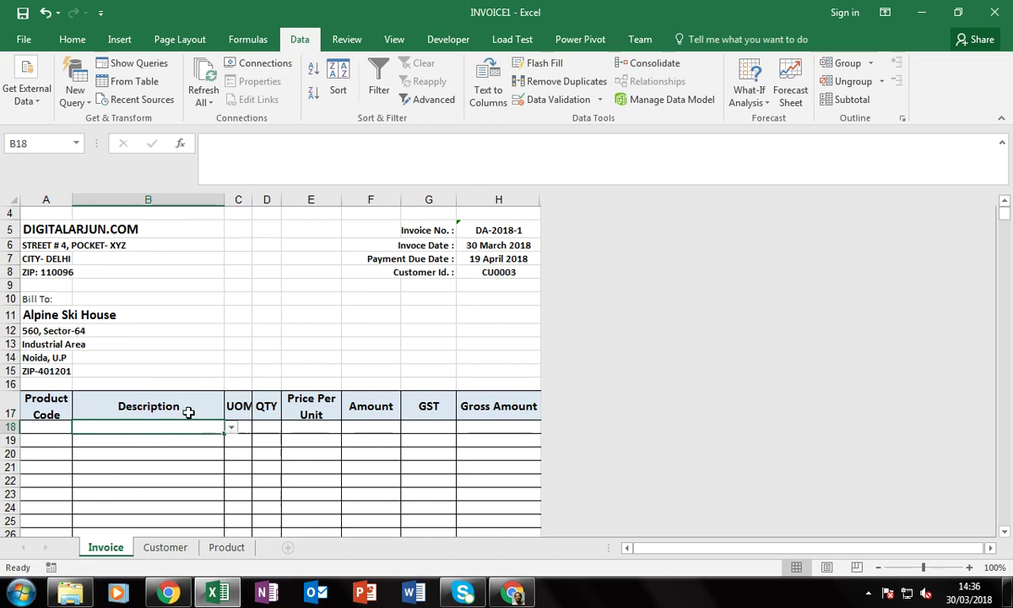
{"action": "left_click", "coordinate": [81, 315]}
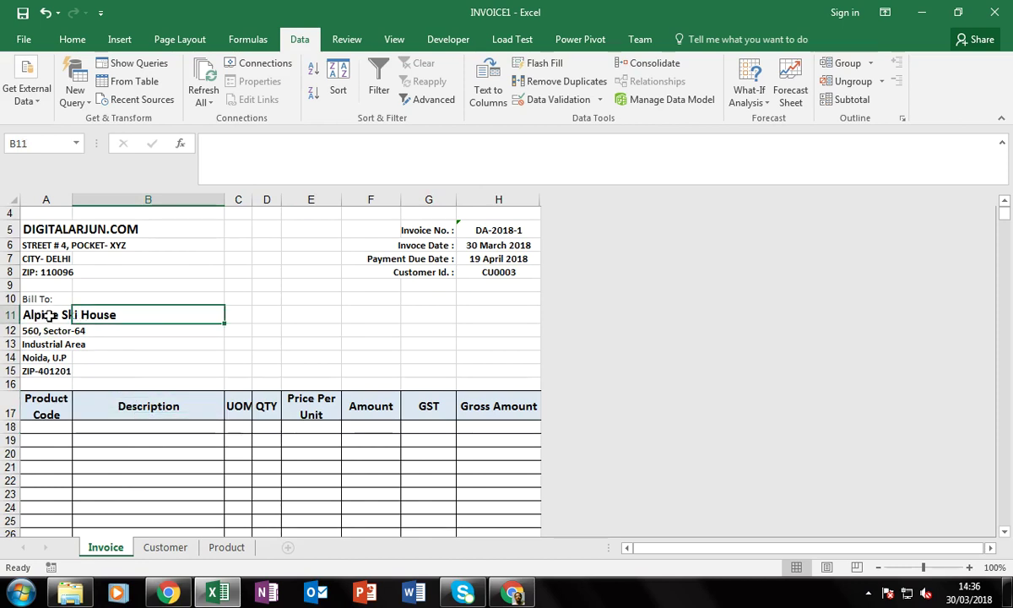
{"action": "left_click", "coordinate": [49, 316]}
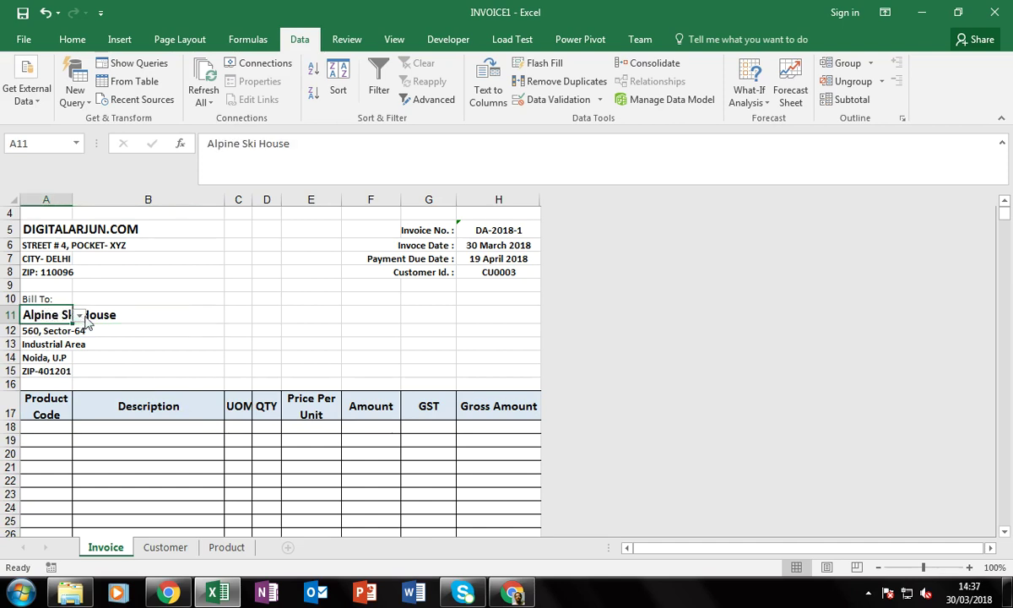
{"action": "left_click", "coordinate": [157, 429]}
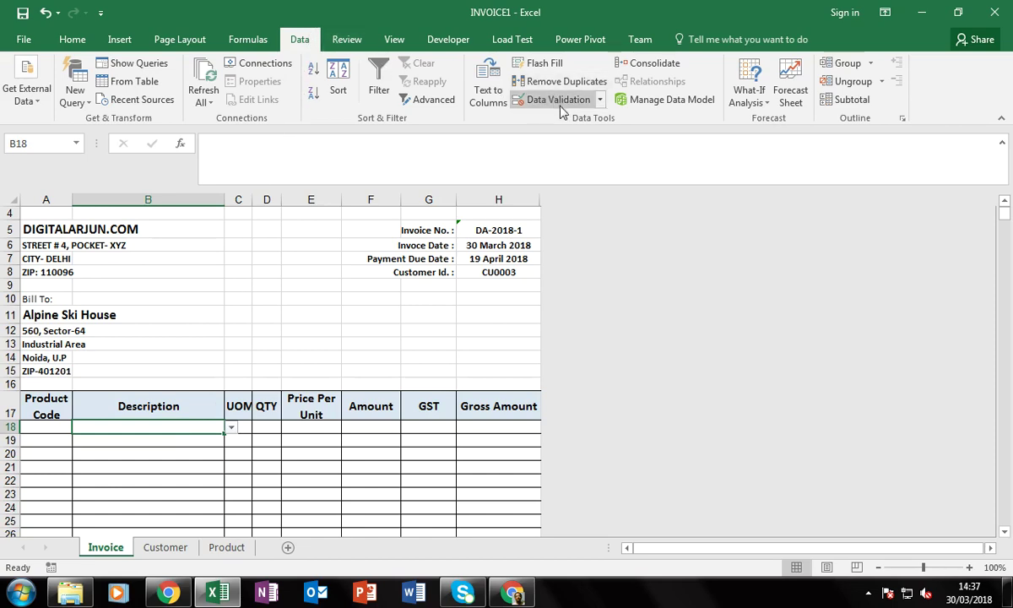
Change B18's list validation source to Product!$A$3:$A$1048576 so every product appears
{"action": "left_click", "coordinate": [599, 100]}
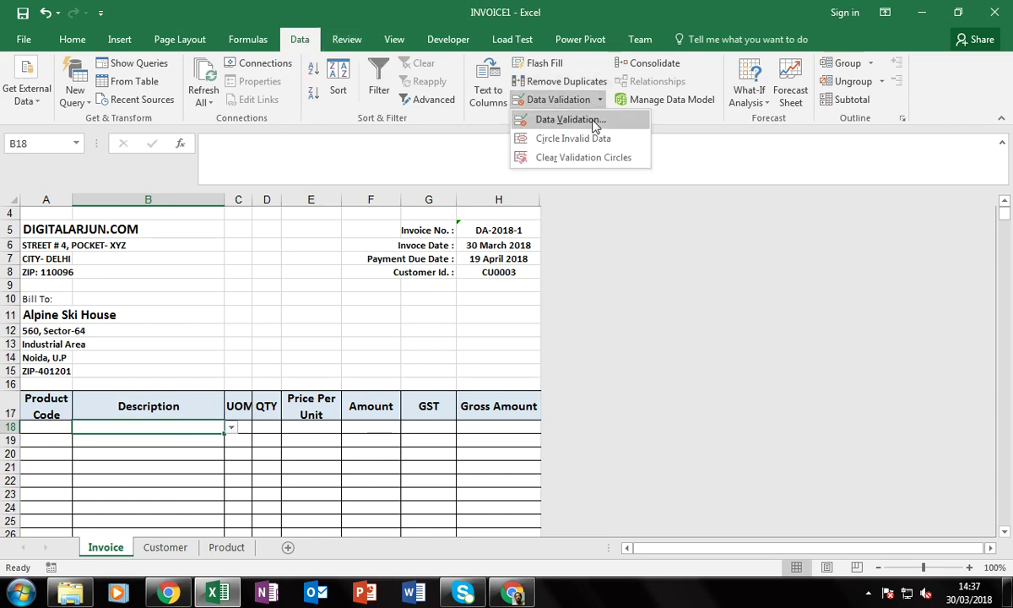
{"action": "left_click", "coordinate": [594, 124]}
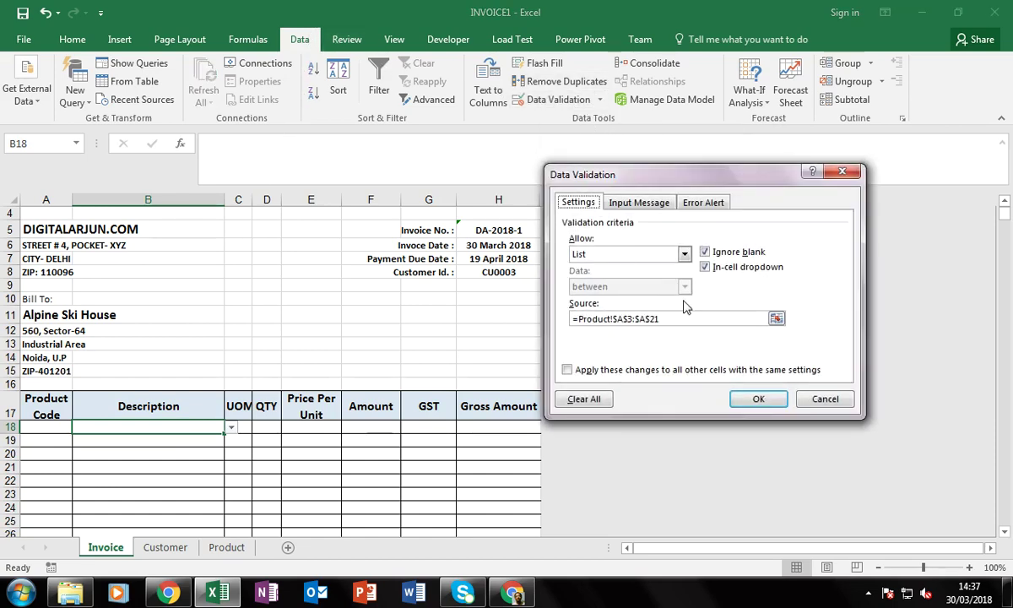
{"action": "left_click", "coordinate": [640, 254]}
{"action": "left_click", "coordinate": [639, 255]}
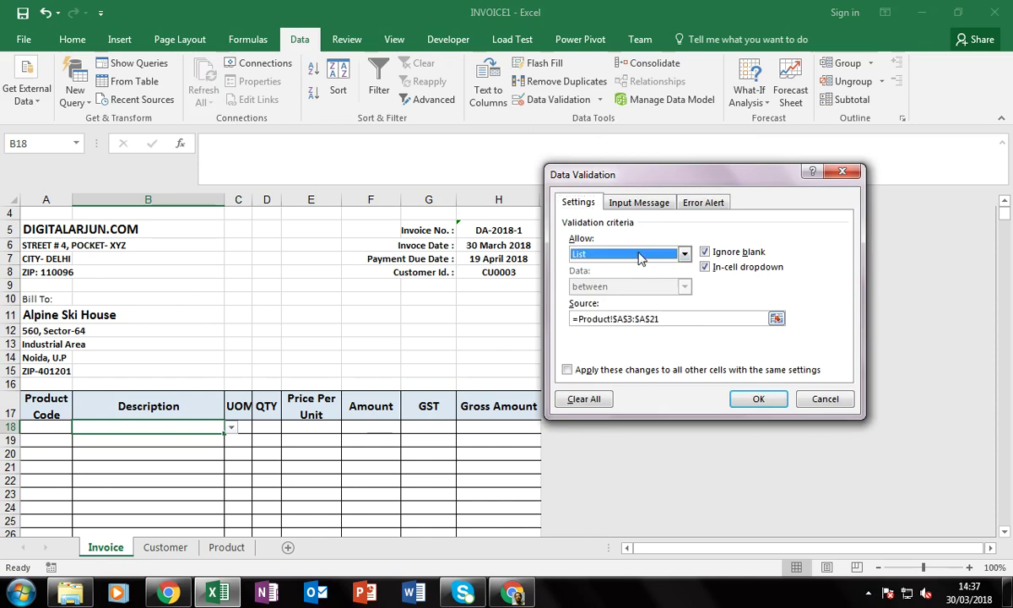
{"action": "left_click", "coordinate": [776, 320]}
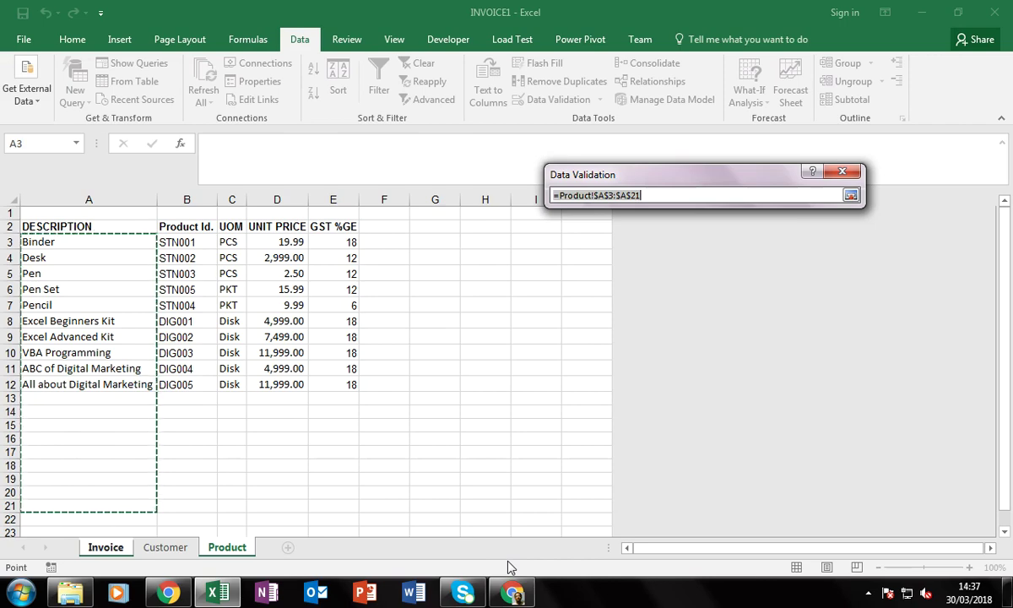
{"action": "key", "text": "ctrl+shift+Down"}
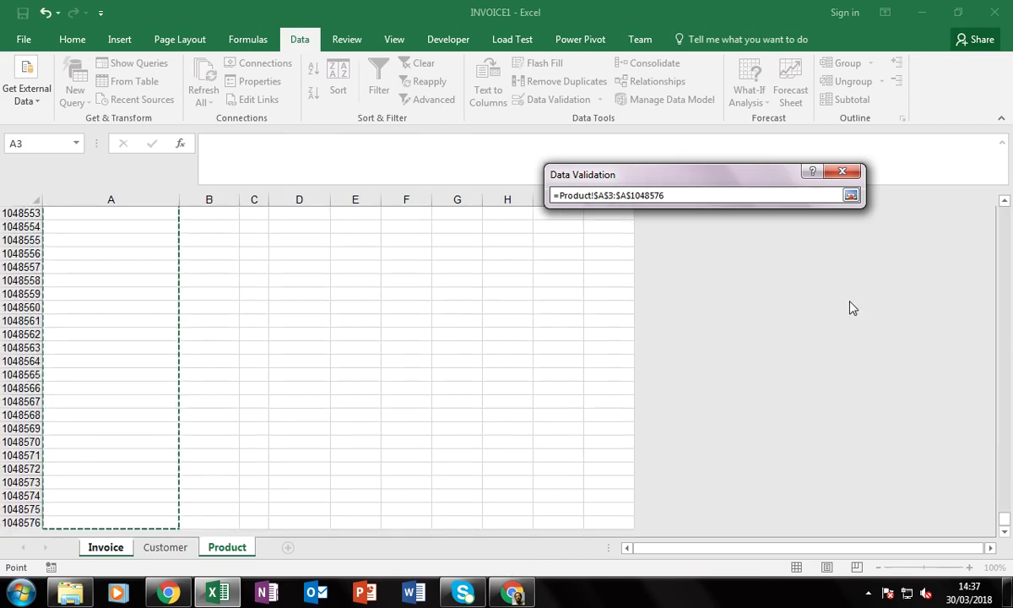
{"action": "left_click", "coordinate": [850, 195]}
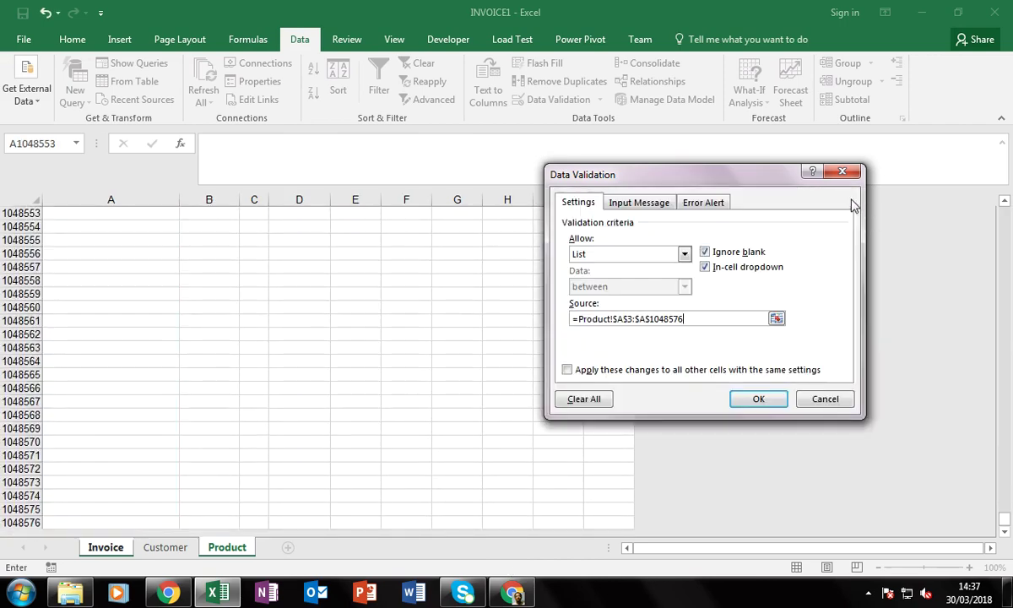
{"action": "left_click", "coordinate": [769, 408]}
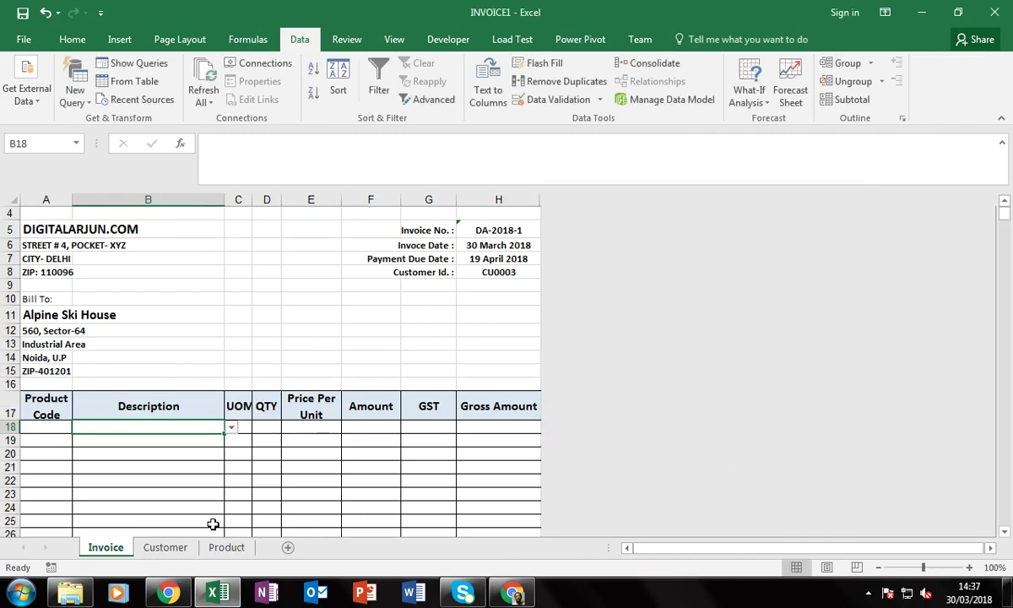
Choose Binder from B18's product list, filling code STN001, unit PCS and price 19.99
{"action": "left_click", "coordinate": [230, 428]}
{"action": "left_click", "coordinate": [181, 438]}
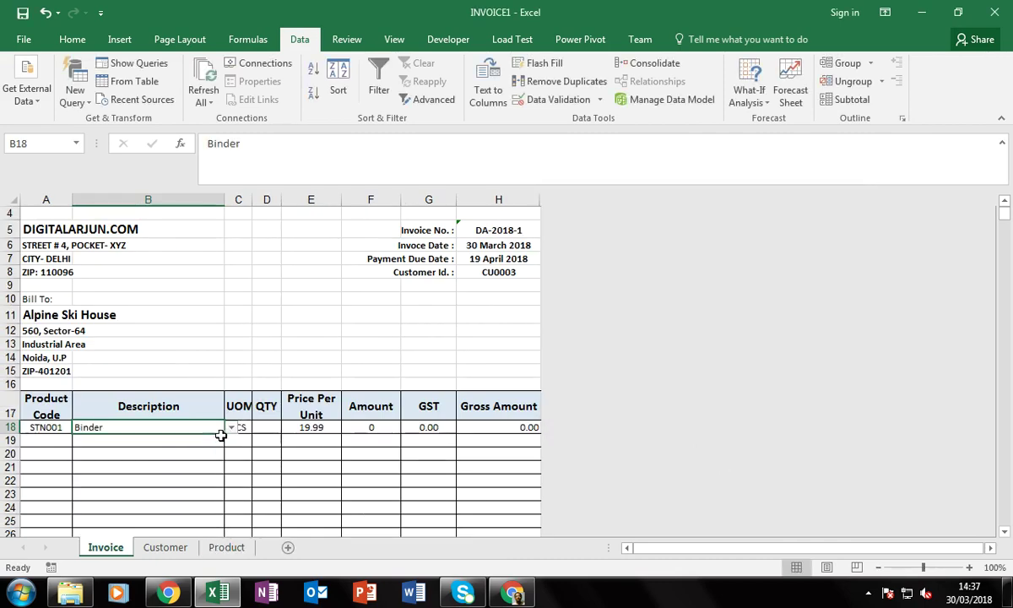
{"action": "left_click", "coordinate": [231, 428]}
{"action": "left_click", "coordinate": [168, 438]}
Re-confirm Binder in B18, then jump down column B to row 1048576
{"action": "key", "text": "F2"}
{"action": "key", "text": "Return"}
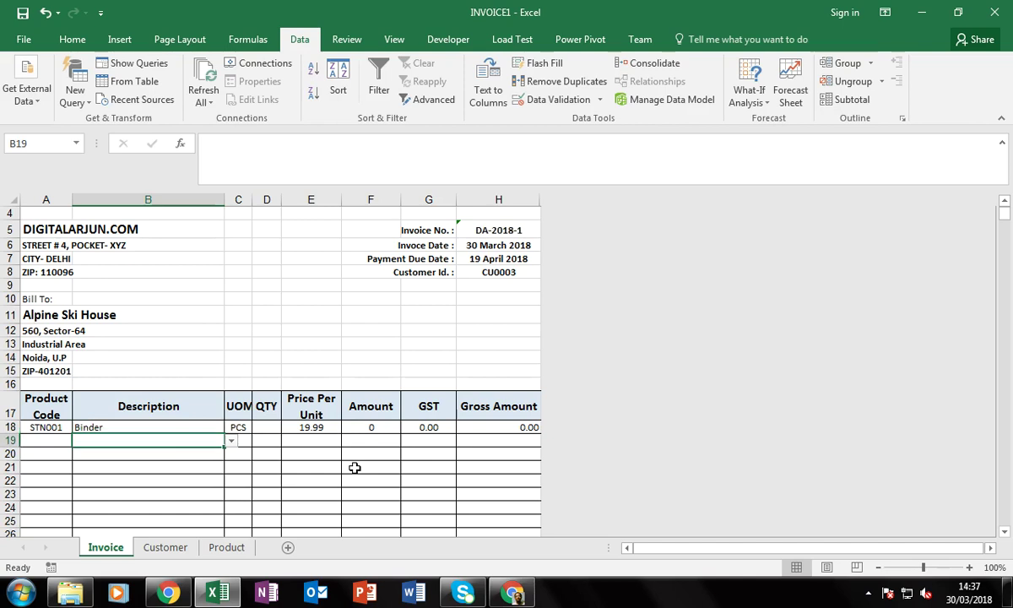
{"action": "key", "text": "Up"}
{"action": "key", "text": "F2"}
{"action": "key", "text": "Return"}
{"action": "key", "text": "Down"}
{"action": "key", "text": "Down"}
{"action": "key", "text": "Down"}
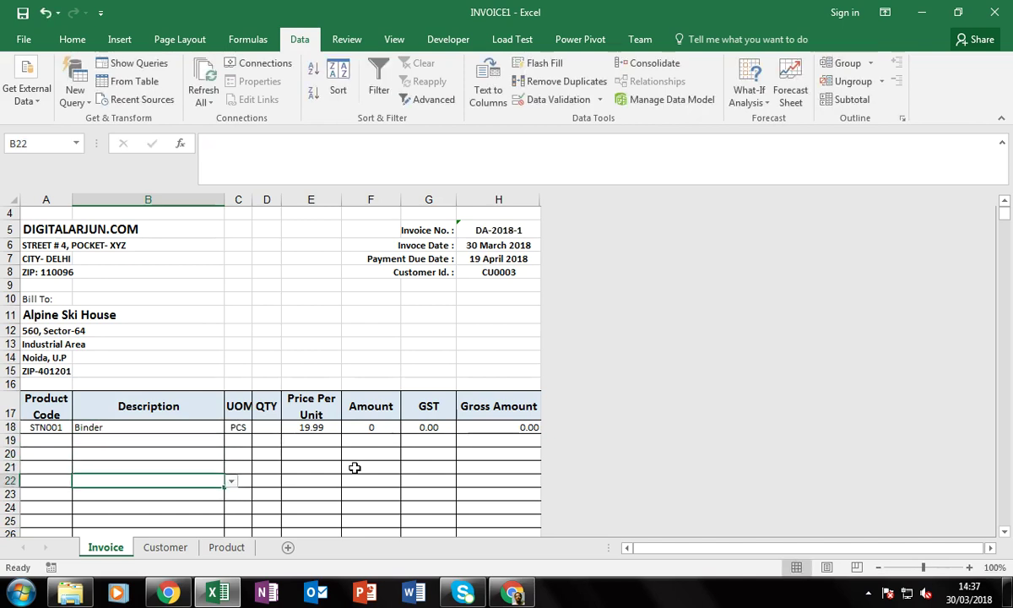
{"action": "key", "text": "ctrl+Down"}
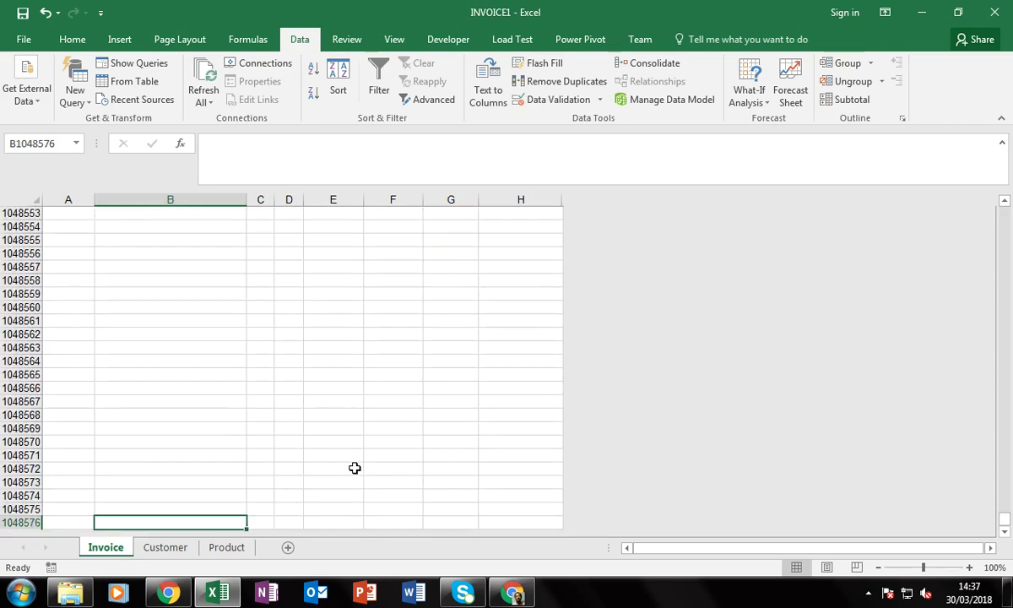
Return to the Binder line and inspect the second line's description without changing it
{"action": "key", "text": "ctrl+Up"}
{"action": "key", "text": "Up"}
{"action": "key", "text": "Up"}
{"action": "key", "text": "Down"}
{"action": "key", "text": "Down"}
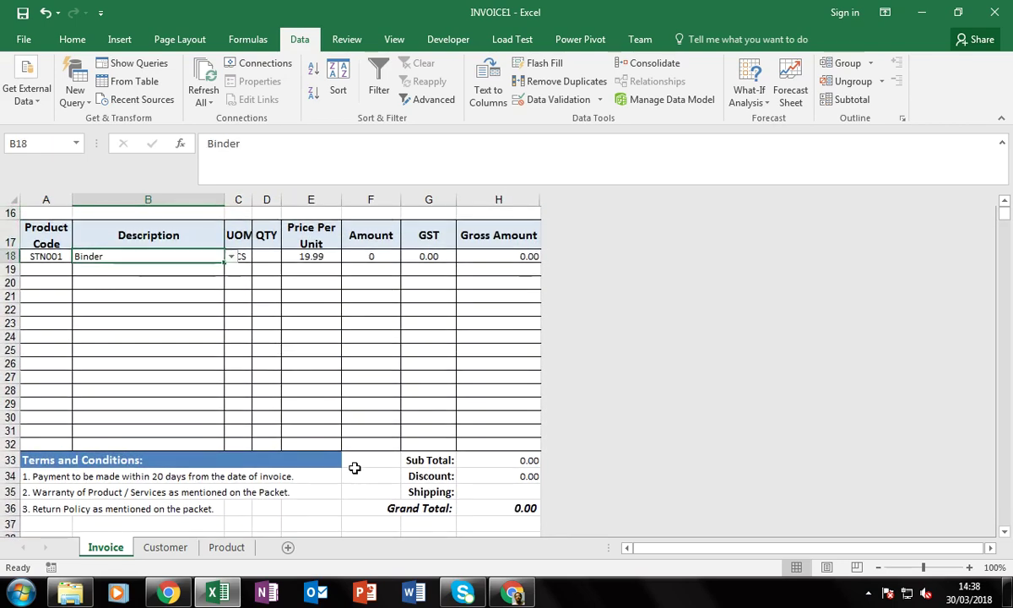
{"action": "key", "text": "Down"}
{"action": "key", "text": "Down"}
{"action": "key", "text": "Down"}
{"action": "key", "text": "Down"}
{"action": "key", "text": "Down"}
{"action": "key", "text": "Down"}
{"action": "key", "text": "Down"}
{"action": "key", "text": "Down"}
{"action": "key", "text": "Down"}
{"action": "key", "text": "Down"}
{"action": "key", "text": "Down"}
{"action": "key", "text": "Down"}
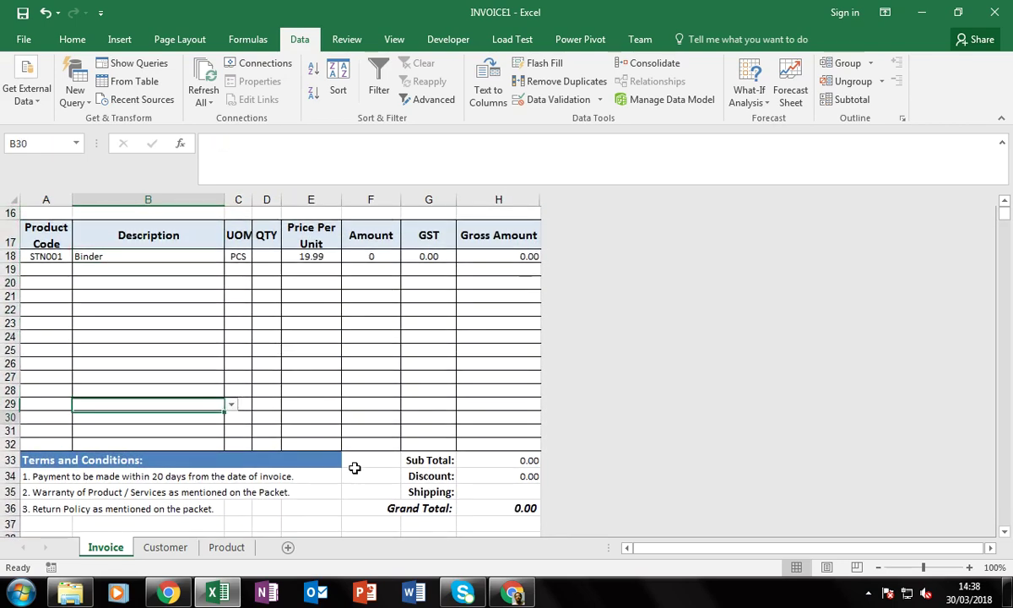
{"action": "key", "text": "Up"}
{"action": "key", "text": "Up"}
{"action": "key", "text": "Up"}
{"action": "key", "text": "Up"}
{"action": "key", "text": "Up"}
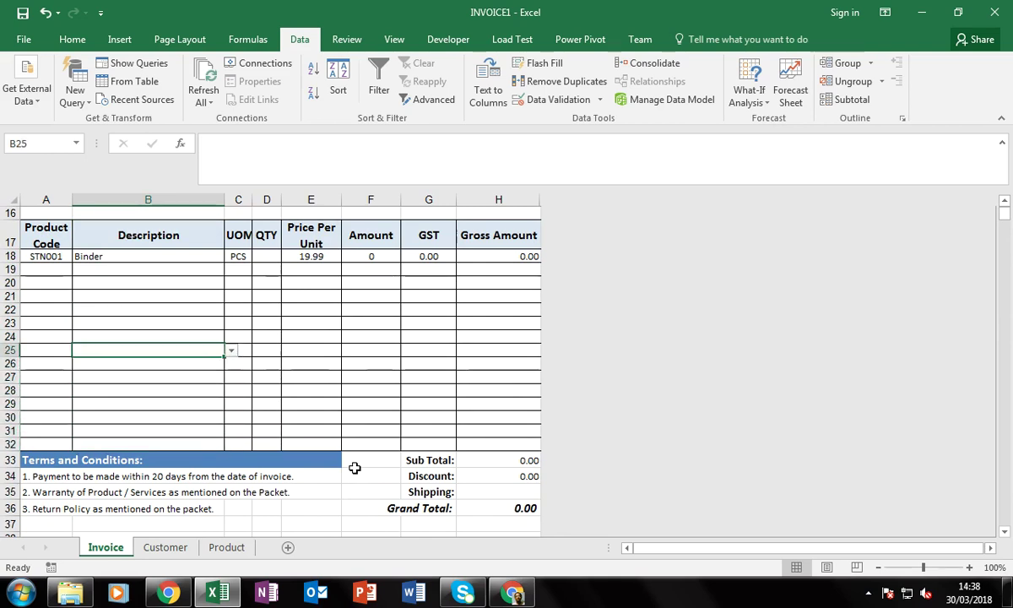
{"action": "key", "text": "Up"}
{"action": "key", "text": "Up"}
{"action": "key", "text": "Up"}
{"action": "key", "text": "Up"}
{"action": "key", "text": "Up"}
{"action": "key", "text": "Up"}
{"action": "key", "text": "F2"}
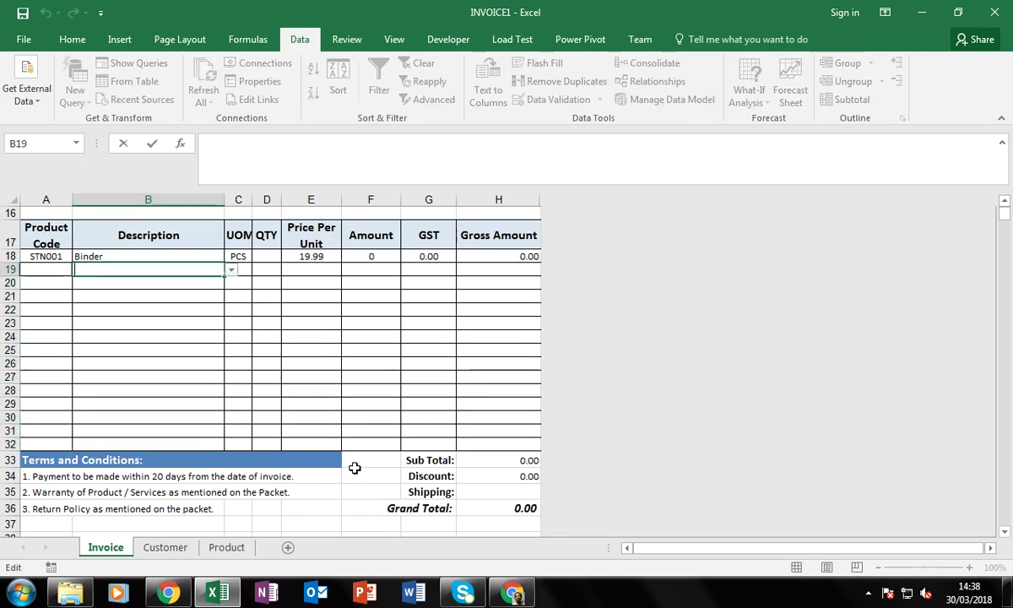
{"action": "key", "text": "Escape"}
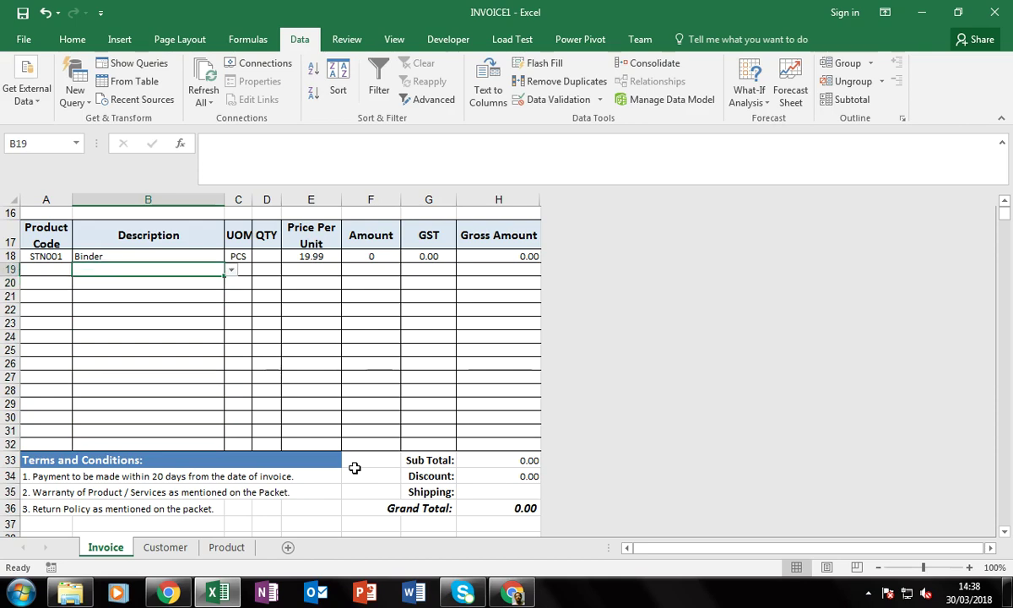
{"action": "key", "text": "F2"}
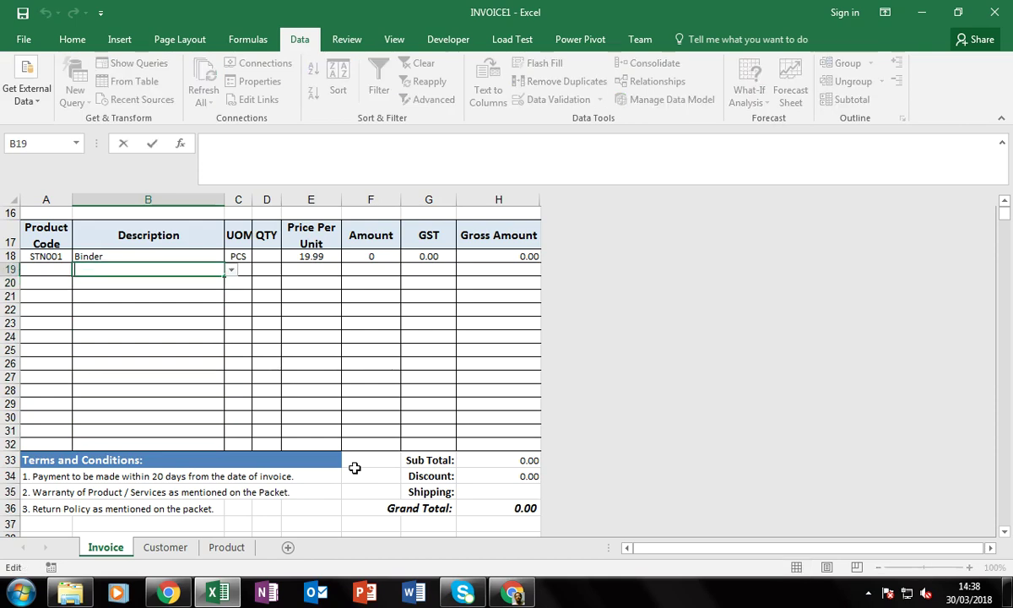
{"action": "scroll", "coordinate": [355, 468], "scroll_direction": "up", "scroll_amount": 3}
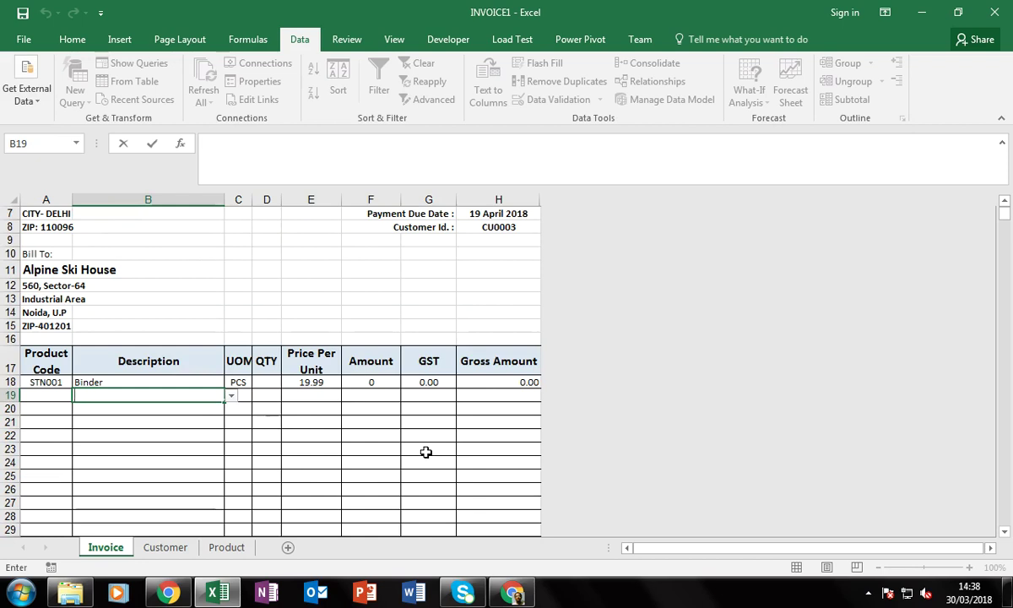
Delete Binder from B18, blanking the first line's code, unit, price and totals
{"action": "key", "text": "Up"}
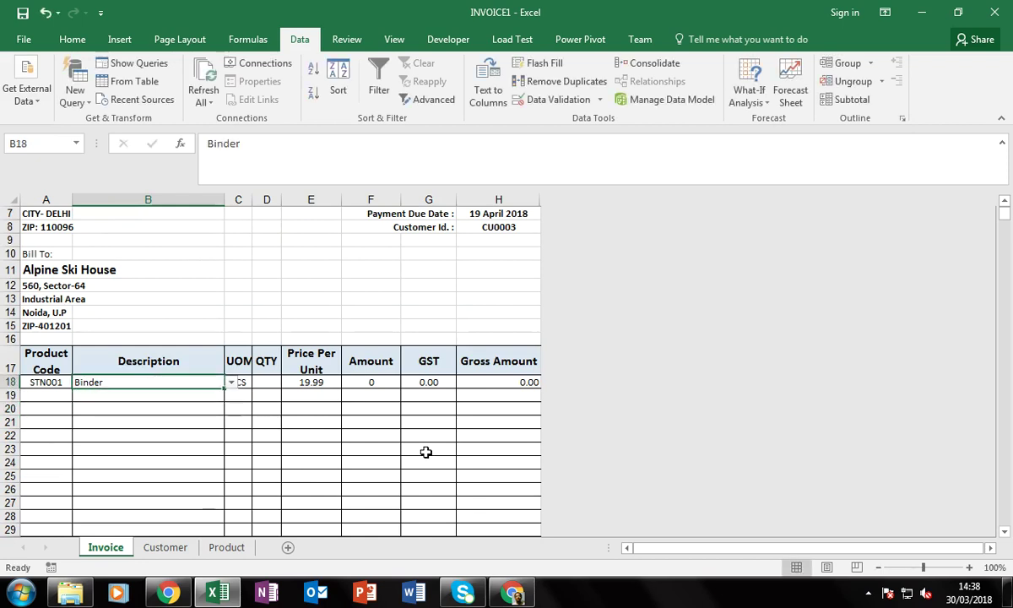
{"action": "key", "text": "Down"}
{"action": "key", "text": "Up"}
{"action": "key", "text": "Down"}
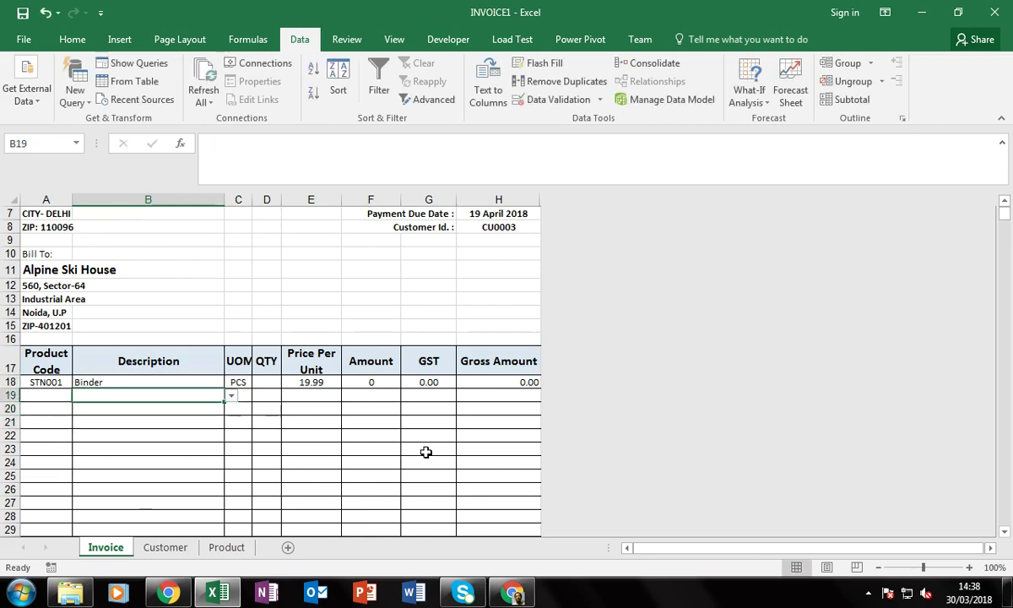
{"action": "key", "text": "Up"}
{"action": "key", "text": "Delete"}
Move through the empty description column and settle back on B18
{"action": "key", "text": "Down"}
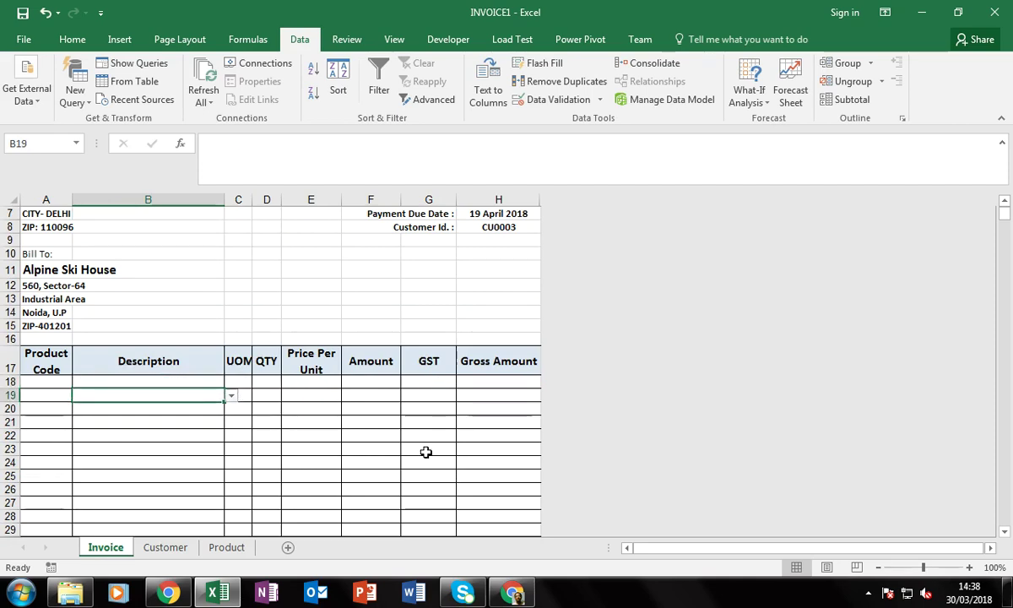
{"action": "key", "text": "Up"}
{"action": "key", "text": "Down"}
{"action": "key", "text": "Down"}
{"action": "key", "text": "Down"}
{"action": "key", "text": "Down"}
{"action": "key", "text": "Down"}
{"action": "key", "text": "Down"}
{"action": "key", "text": "Down"}
{"action": "key", "text": "Down"}
{"action": "key", "text": "Down"}
{"action": "key", "text": "Down"}
{"action": "key", "text": "Down"}
{"action": "key", "text": "Down"}
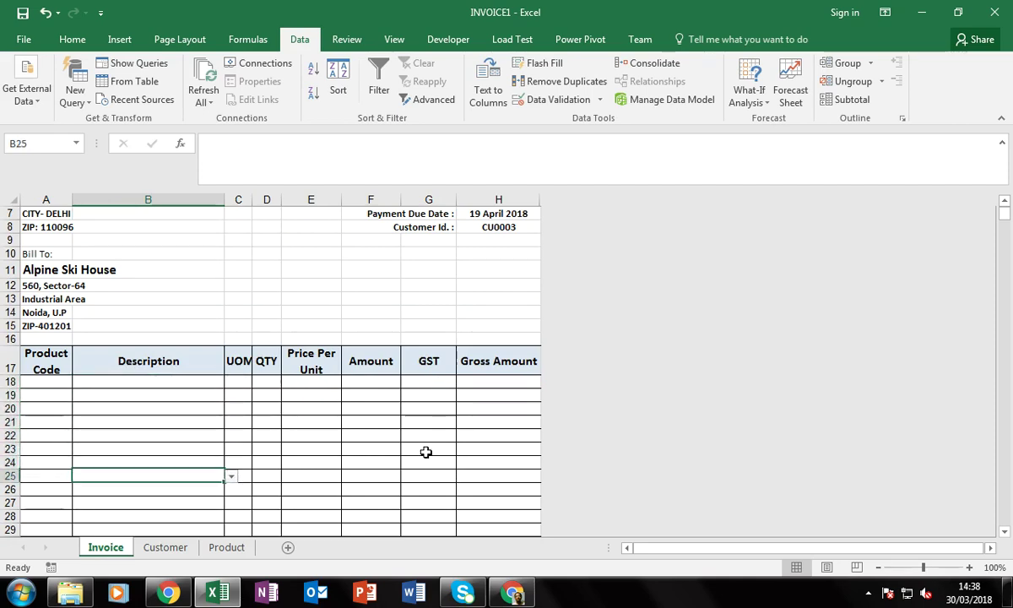
{"action": "key", "text": "Down"}
{"action": "key", "text": "Down"}
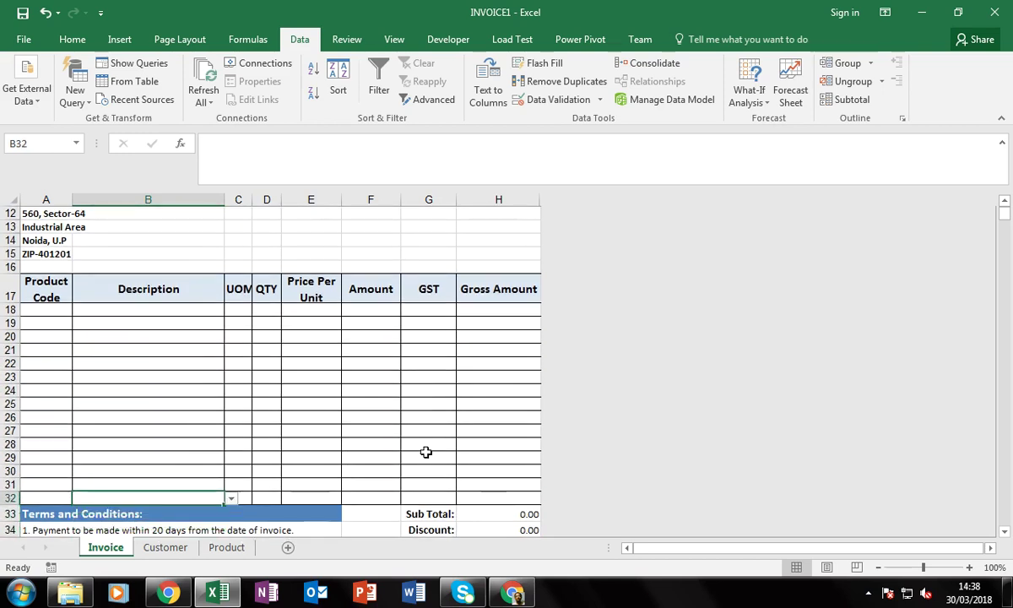
{"action": "key", "text": "ctrl+Up"}
{"action": "key", "text": "Down"}
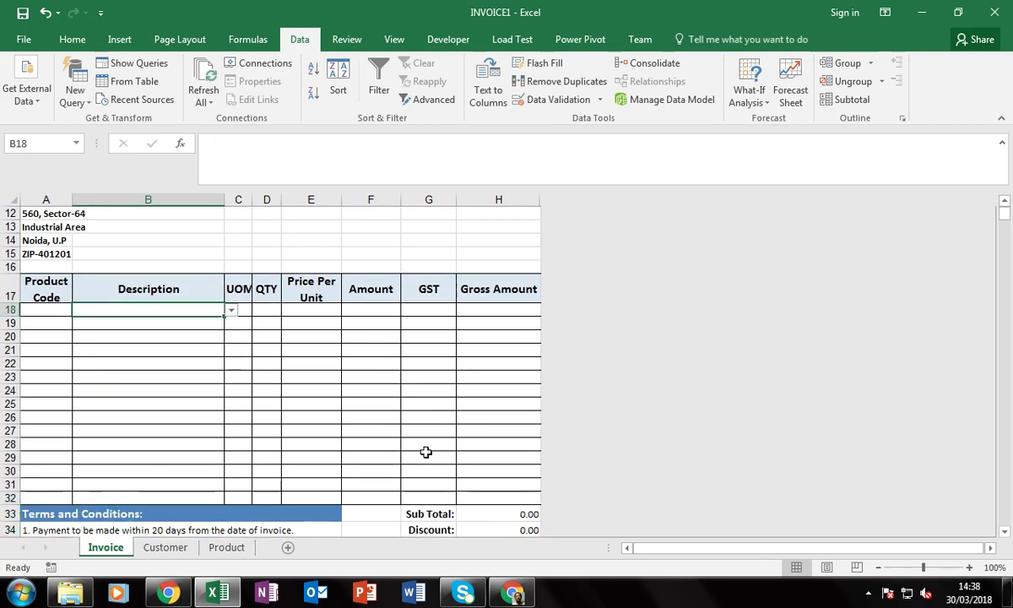
{"action": "key", "text": "Left"}
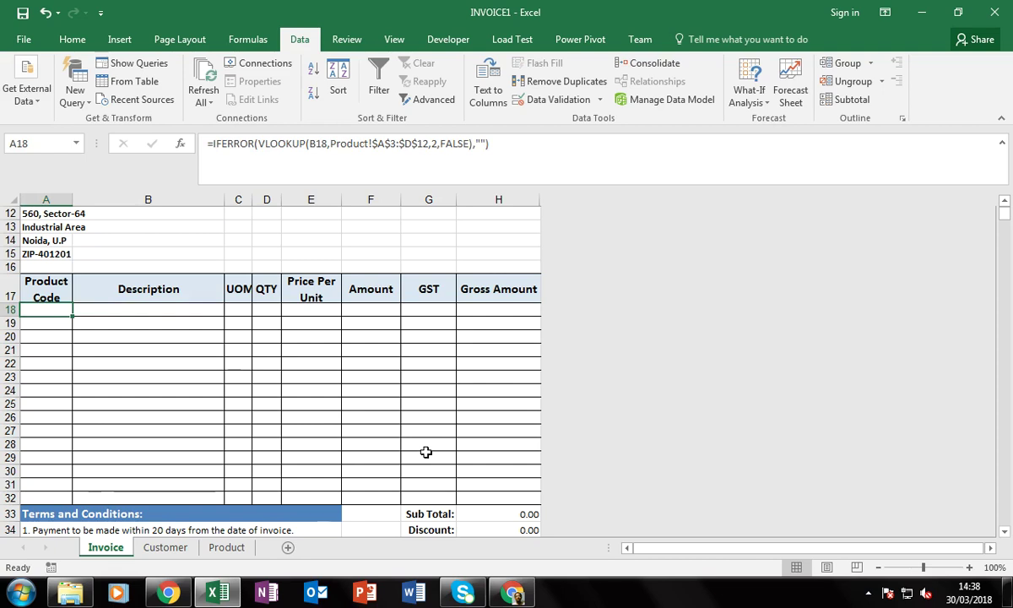
{"action": "key", "text": "F2"}
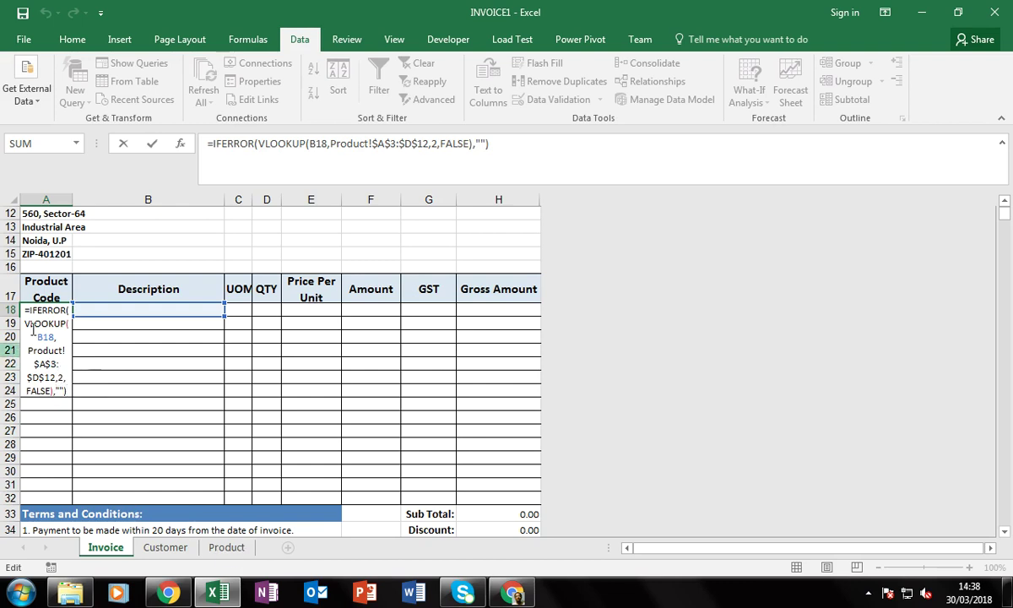
{"action": "key", "text": "Return"}
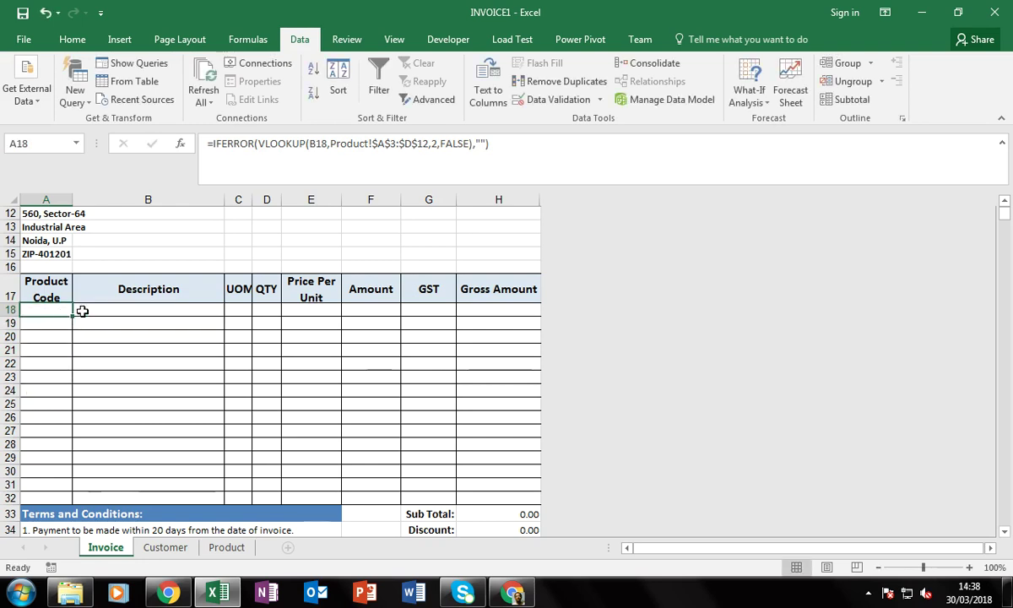
{"action": "left_click", "coordinate": [140, 310]}
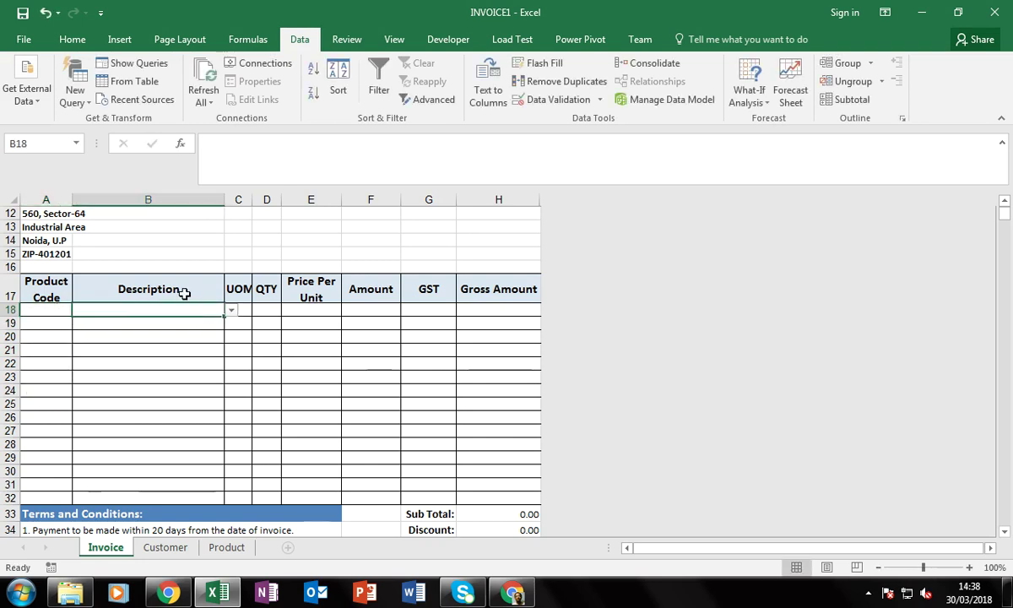
{"action": "left_click", "coordinate": [231, 310]}
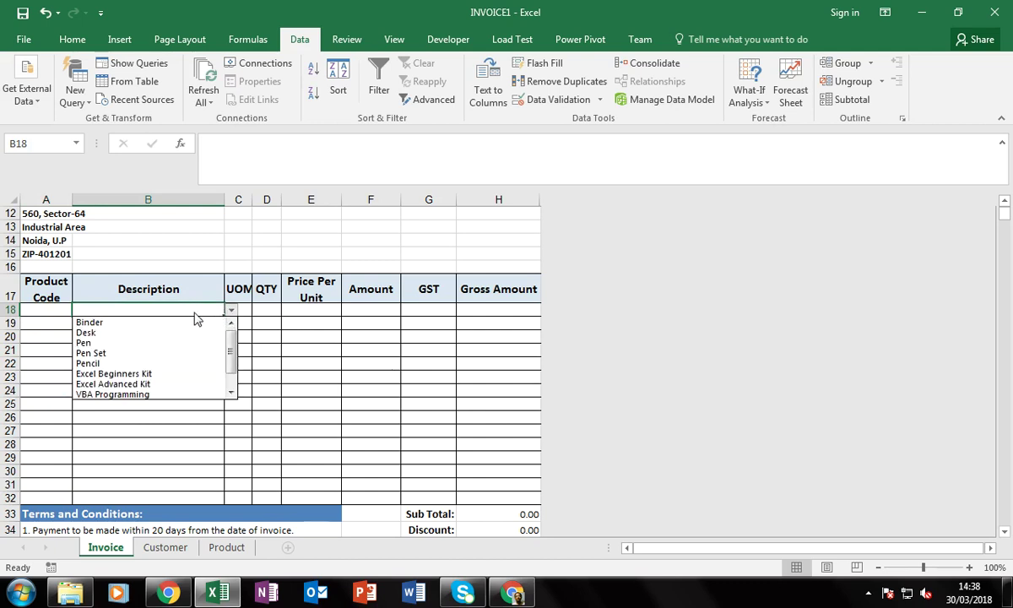
{"action": "left_click", "coordinate": [168, 310]}
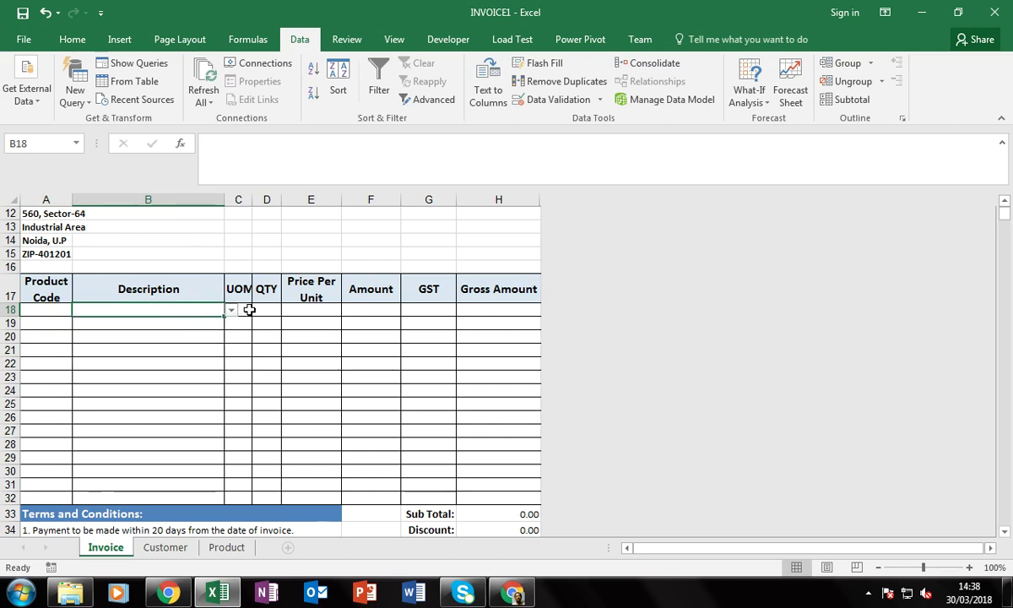
{"action": "left_click", "coordinate": [244, 309]}
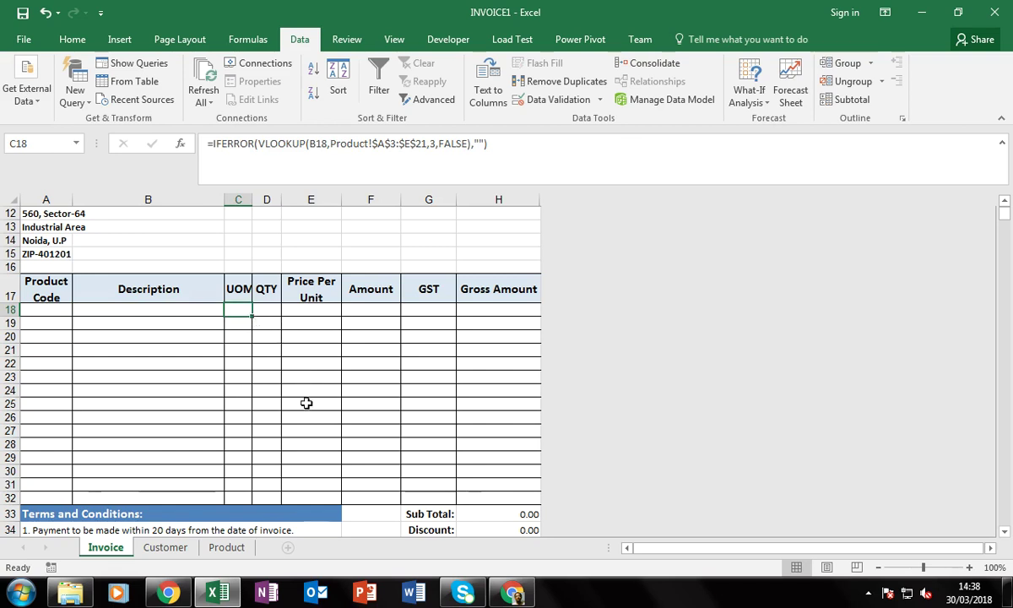
Pick Pencil from B18's list, filling code STN004, unit PKT and price 9.99
{"action": "left_click", "coordinate": [202, 310]}
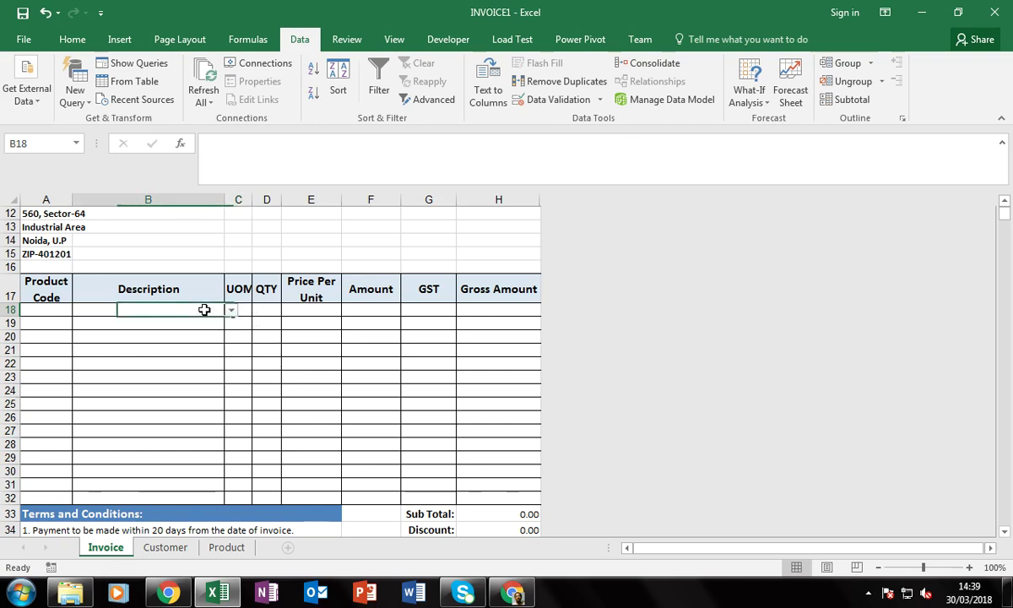
{"action": "left_click", "coordinate": [230, 311]}
{"action": "left_click", "coordinate": [124, 363]}
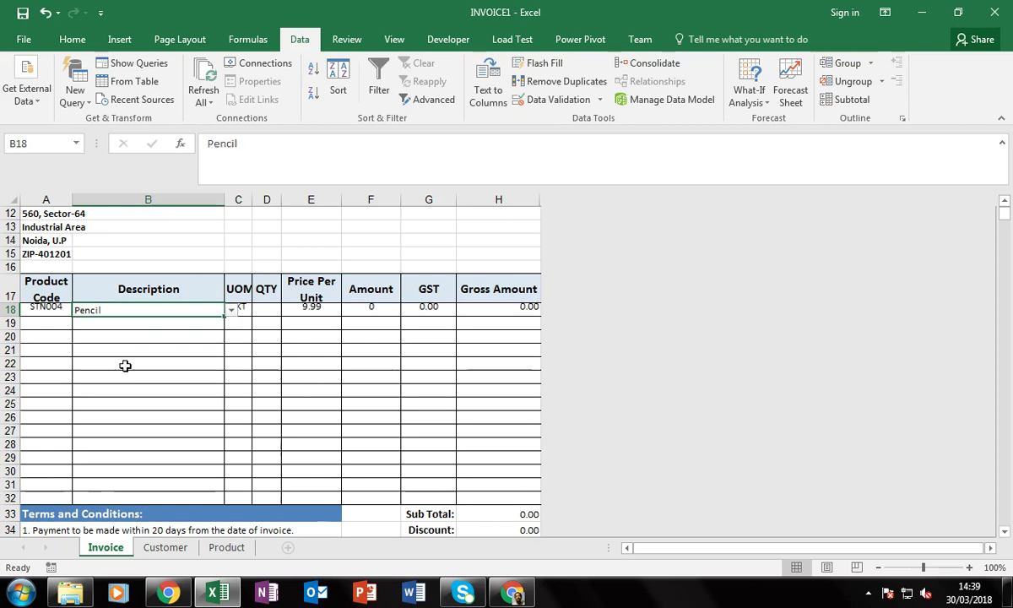
{"action": "type", "text": "`"}
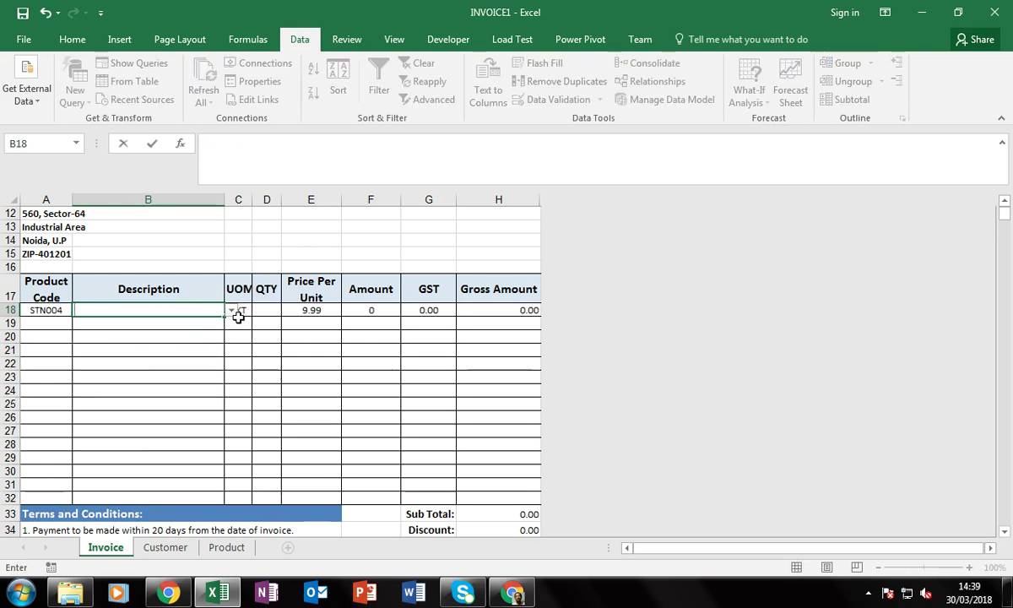
{"action": "left_click", "coordinate": [231, 311]}
{"action": "left_click", "coordinate": [154, 367]}
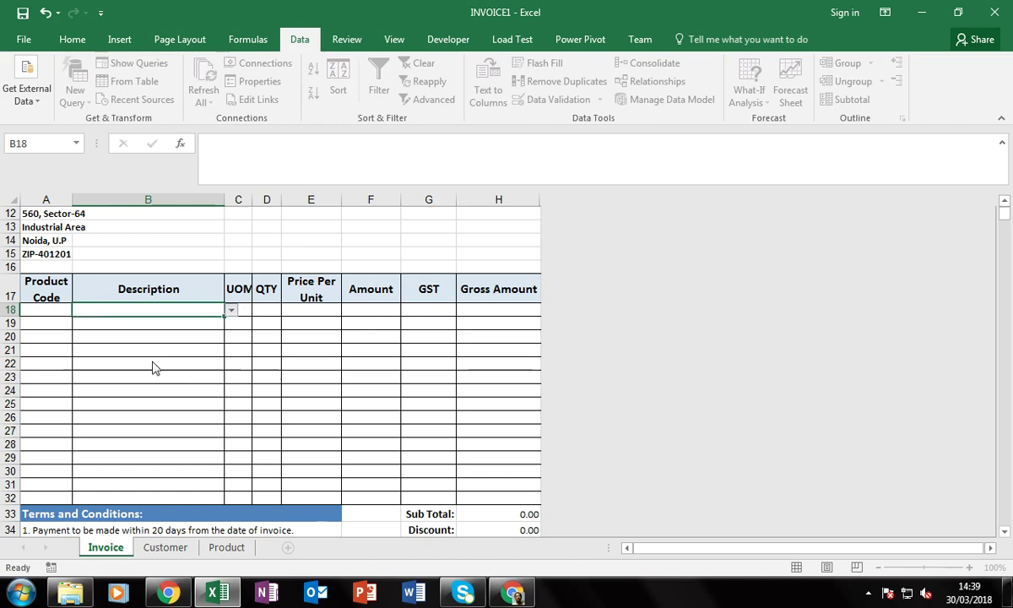
{"action": "key", "text": "Tab"}
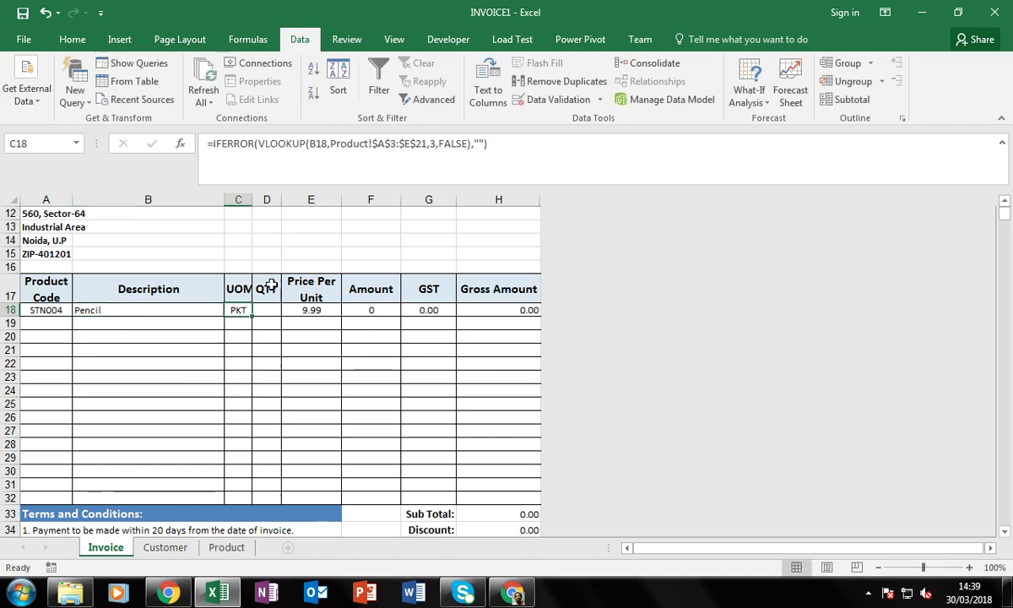
{"action": "left_click", "coordinate": [266, 310]}
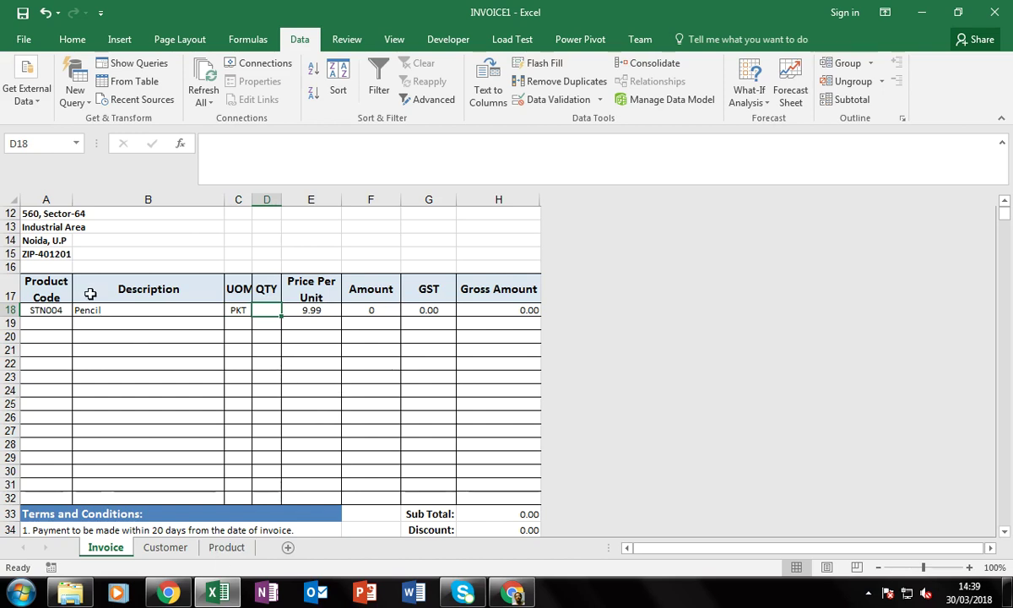
{"action": "left_click", "coordinate": [383, 314]}
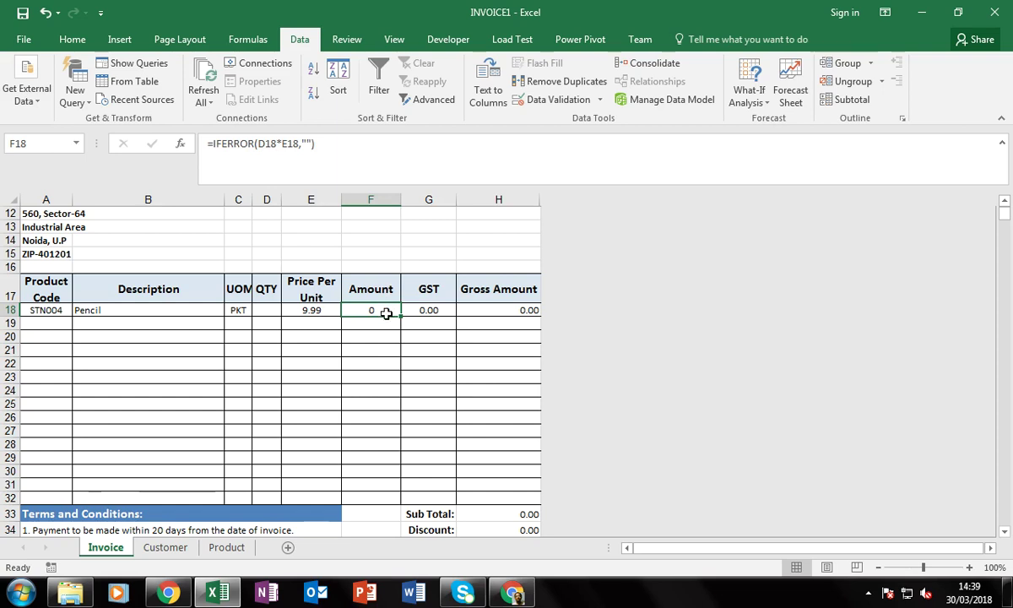
{"action": "left_click", "coordinate": [444, 312]}
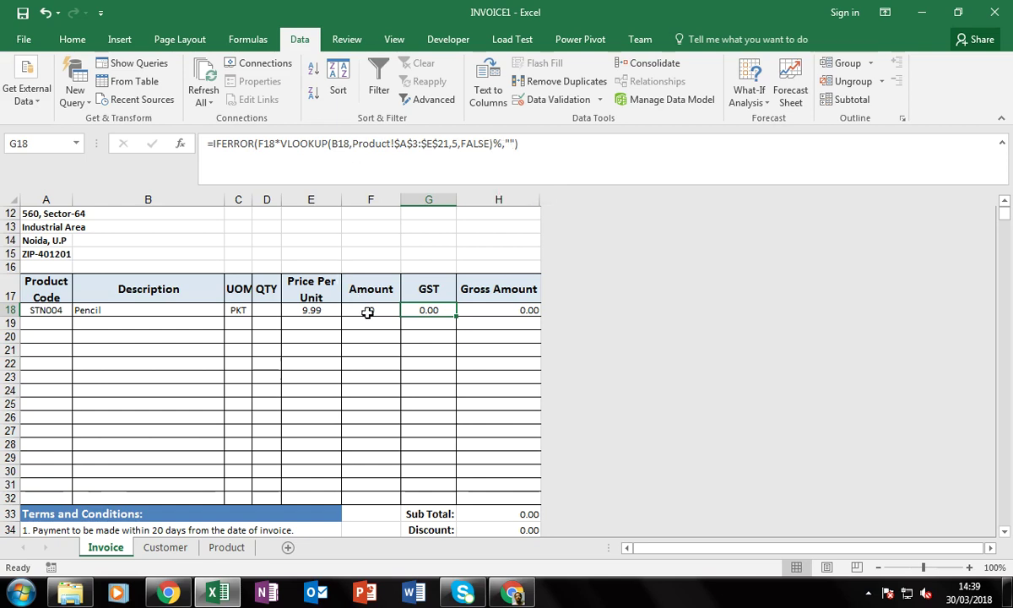
{"action": "left_click", "coordinate": [491, 309]}
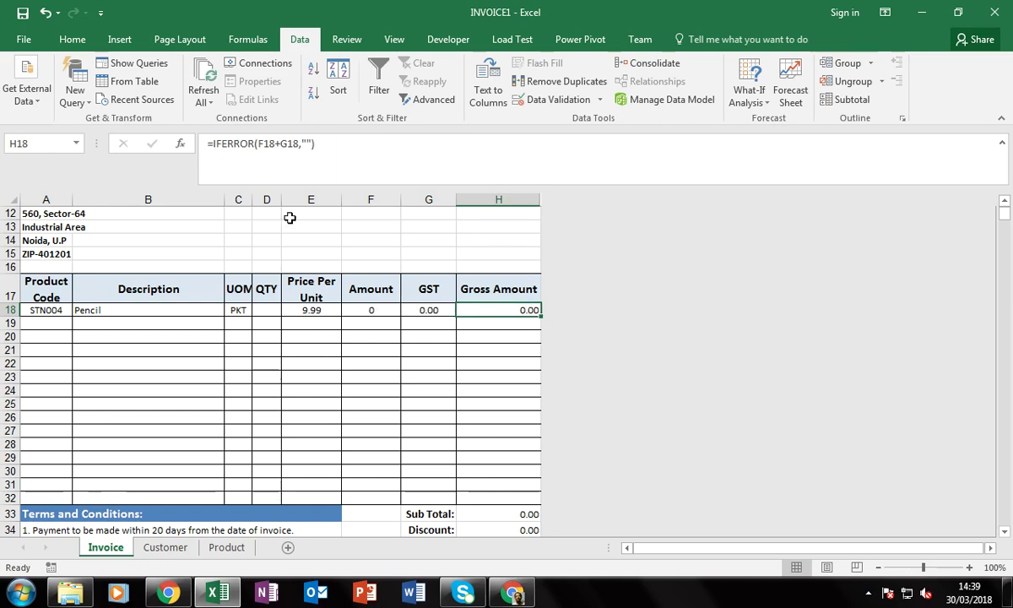
{"action": "left_click", "coordinate": [472, 324]}
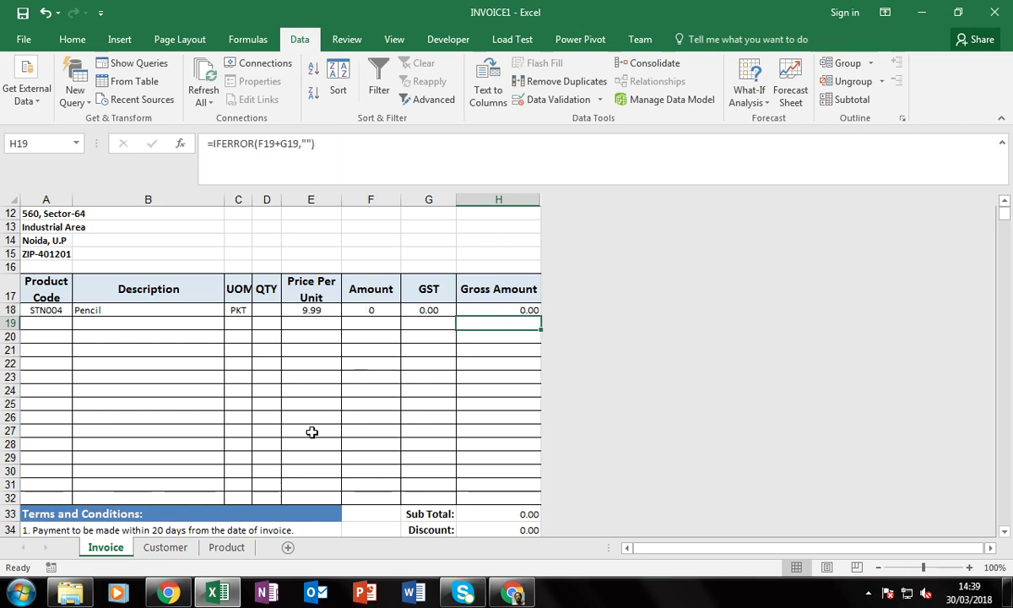
{"action": "left_click_drag", "start_coordinate": [320, 498], "coordinate": [470, 498]}
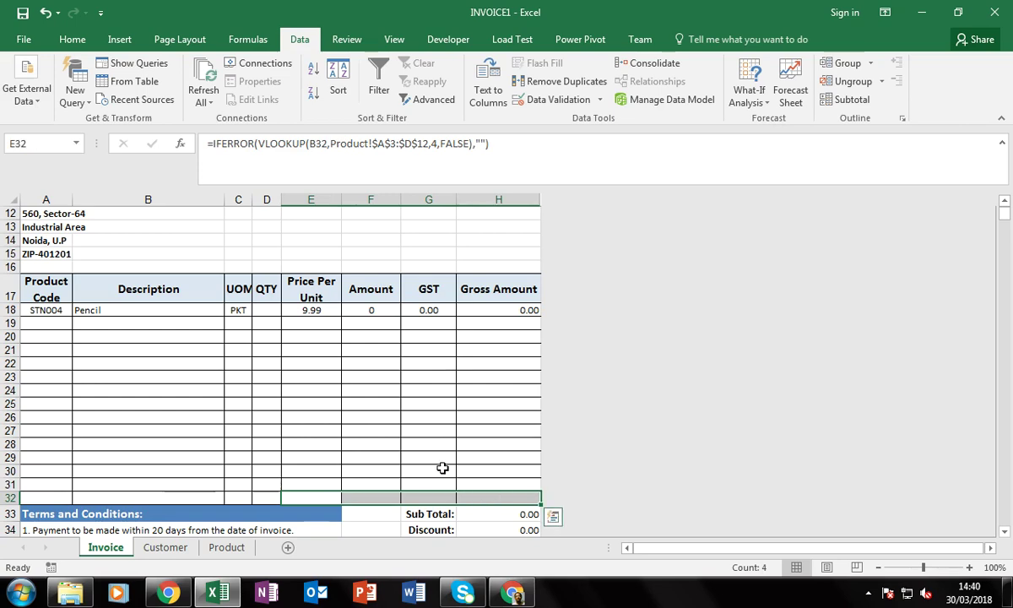
{"action": "left_click", "coordinate": [441, 466]}
{"action": "left_click", "coordinate": [361, 432]}
{"action": "left_click", "coordinate": [346, 365]}
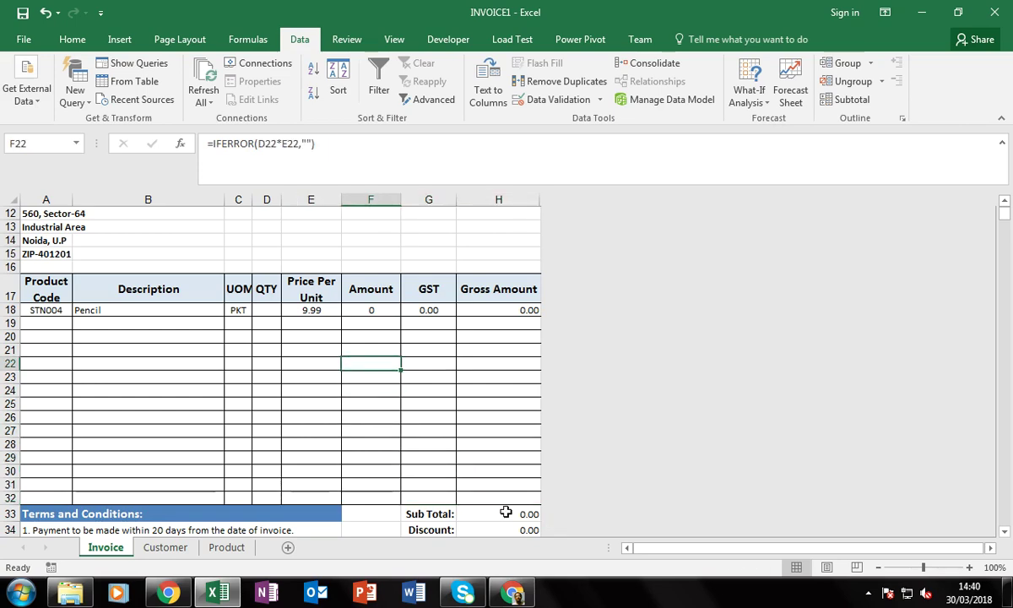
{"action": "scroll", "coordinate": [514, 473], "scroll_direction": "down", "scroll_amount": 2}
{"action": "left_click", "coordinate": [511, 419]}
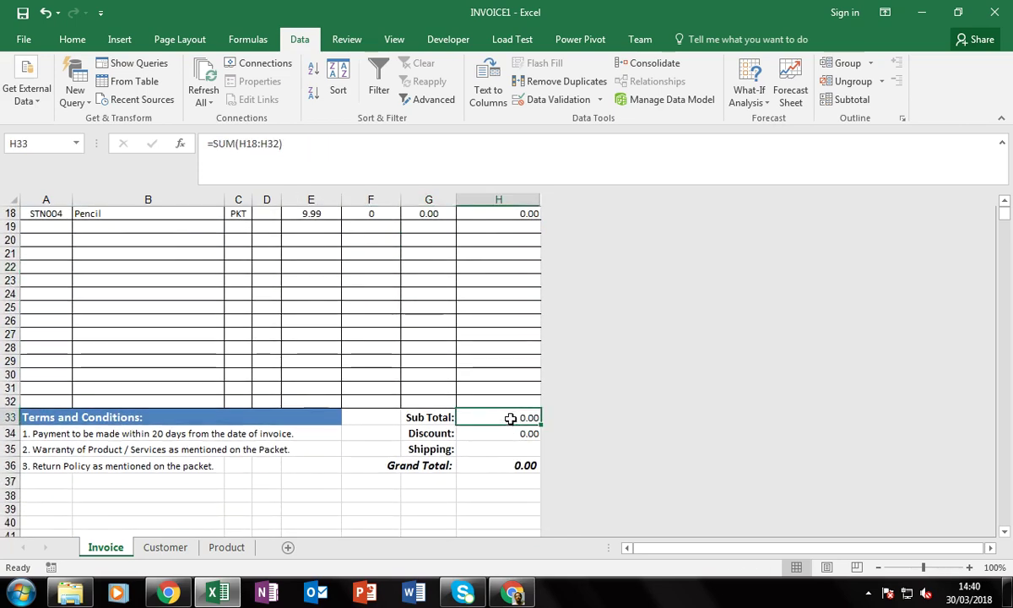
{"action": "double_click", "coordinate": [515, 417]}
{"action": "scroll", "coordinate": [462, 405], "scroll_direction": "up", "scroll_amount": 2}
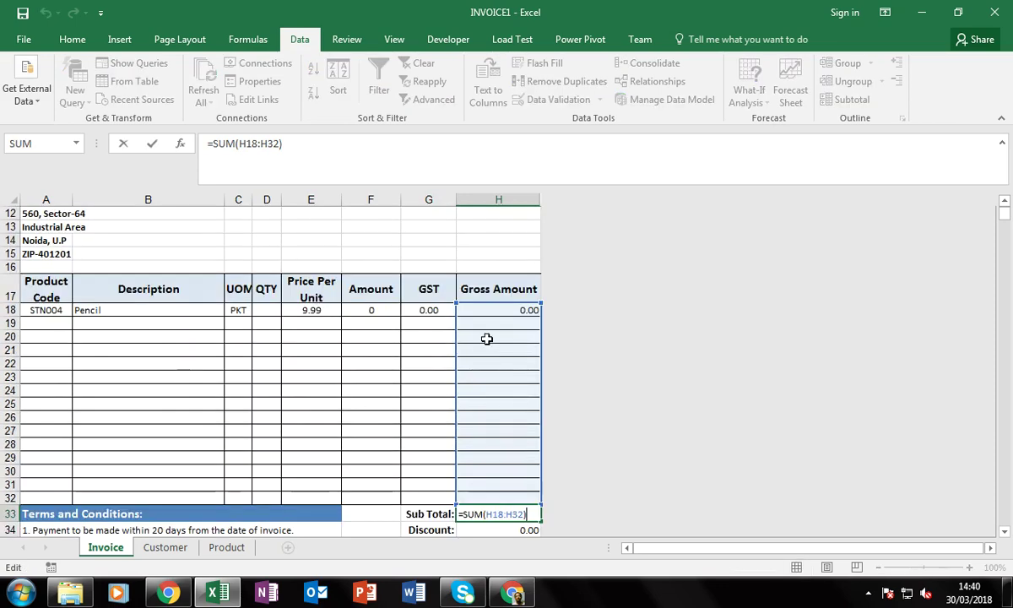
{"action": "key", "text": "Escape"}
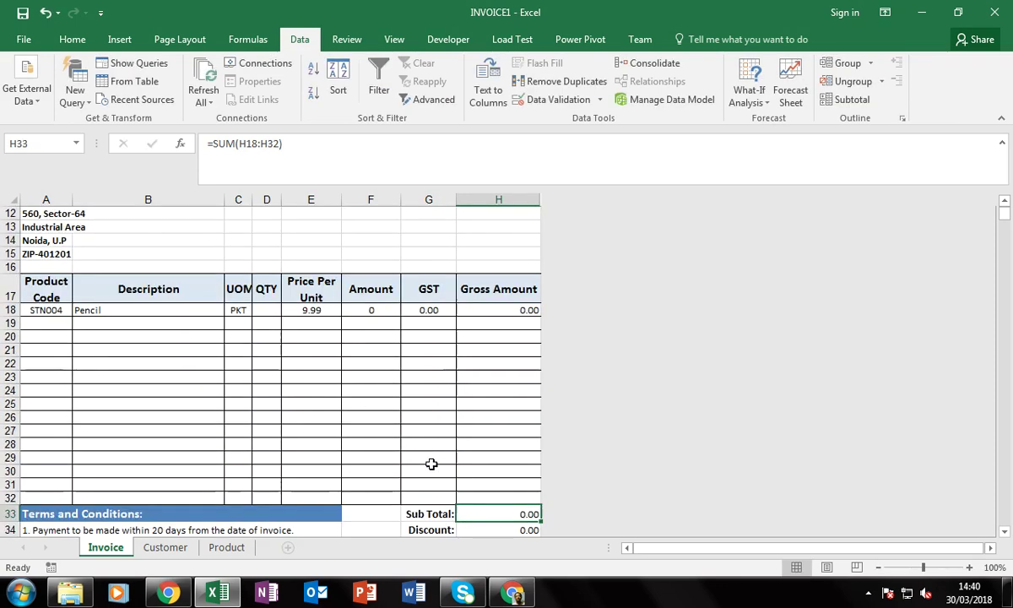
{"action": "scroll", "coordinate": [429, 456], "scroll_direction": "down", "scroll_amount": 2}
{"action": "left_click", "coordinate": [505, 347]}
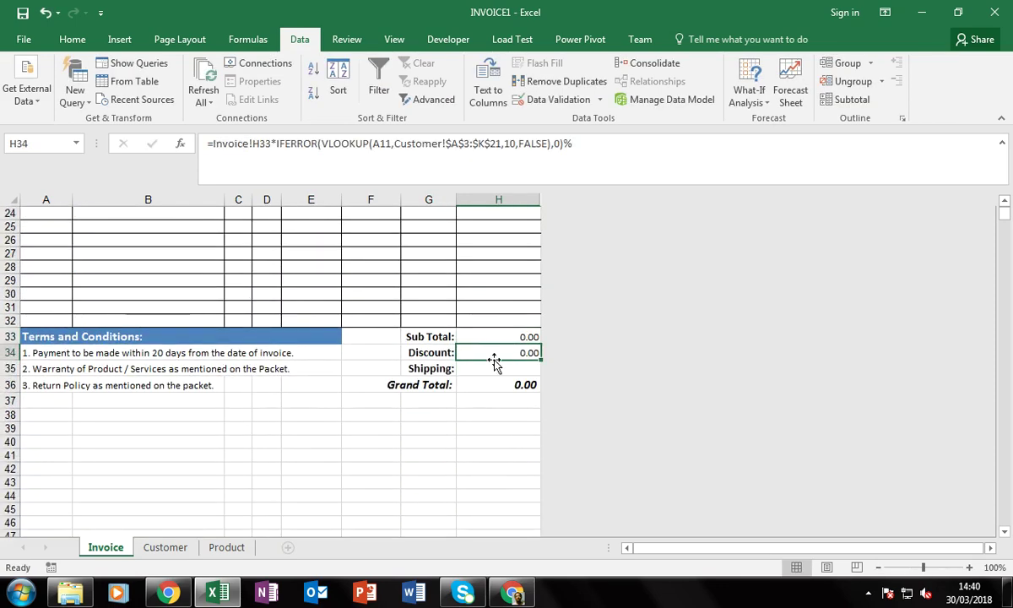
{"action": "double_click", "coordinate": [493, 358]}
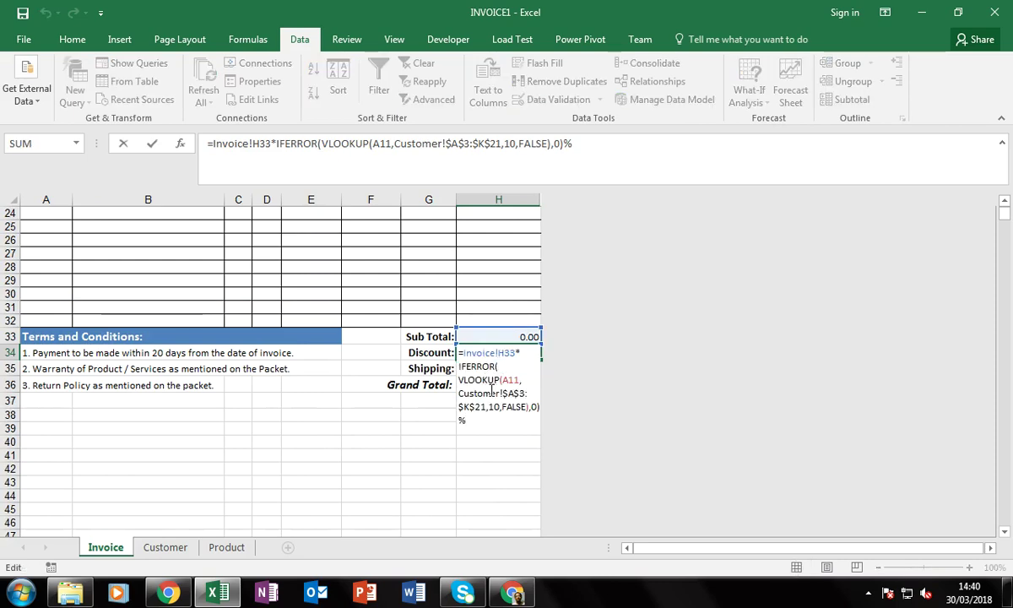
{"action": "scroll", "coordinate": [181, 374], "scroll_direction": "up", "scroll_amount": 5}
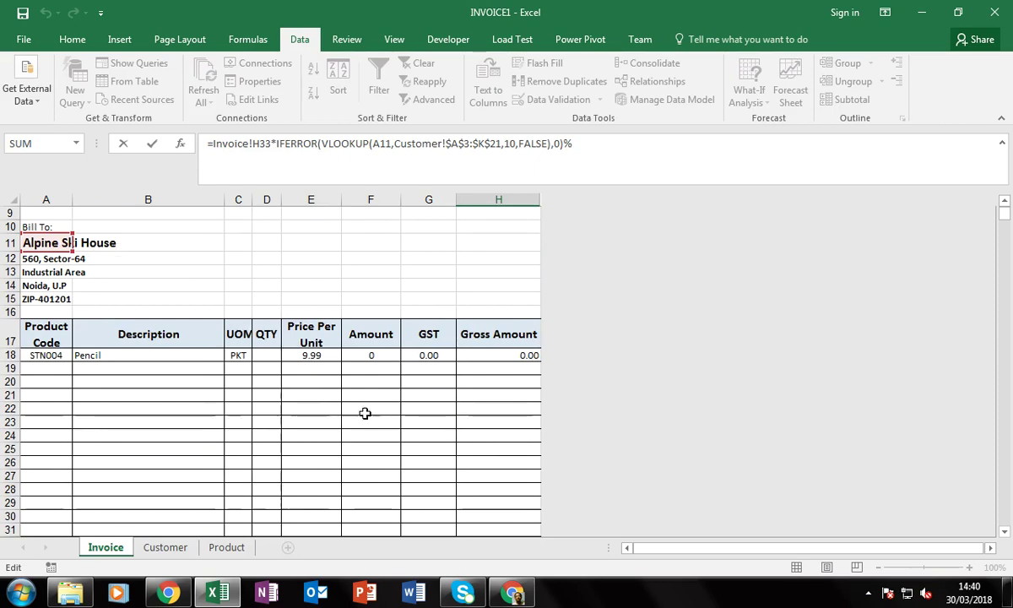
{"action": "scroll", "coordinate": [364, 414], "scroll_direction": "down", "scroll_amount": 3}
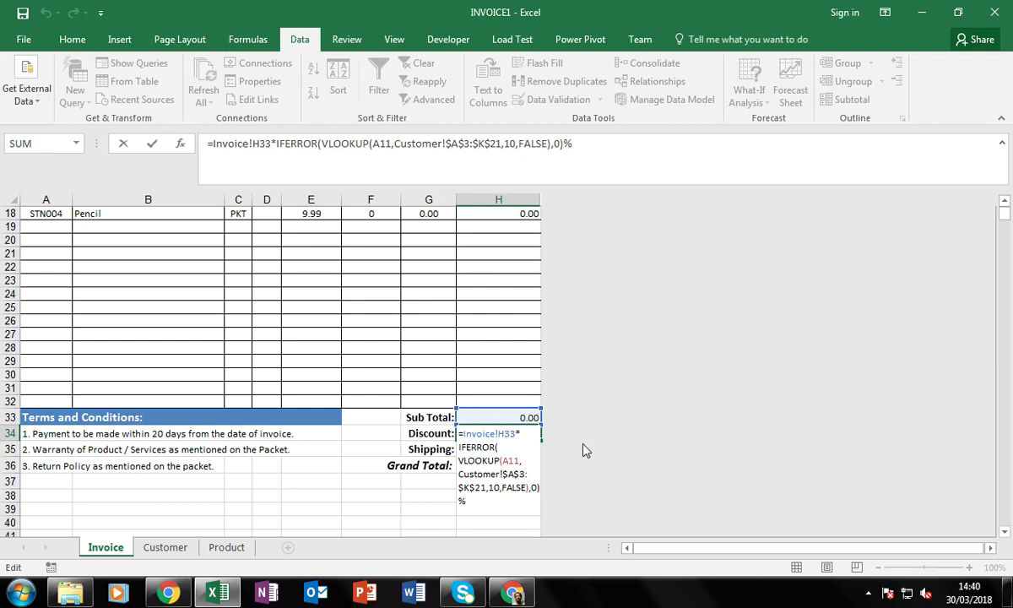
{"action": "key", "text": "Return"}
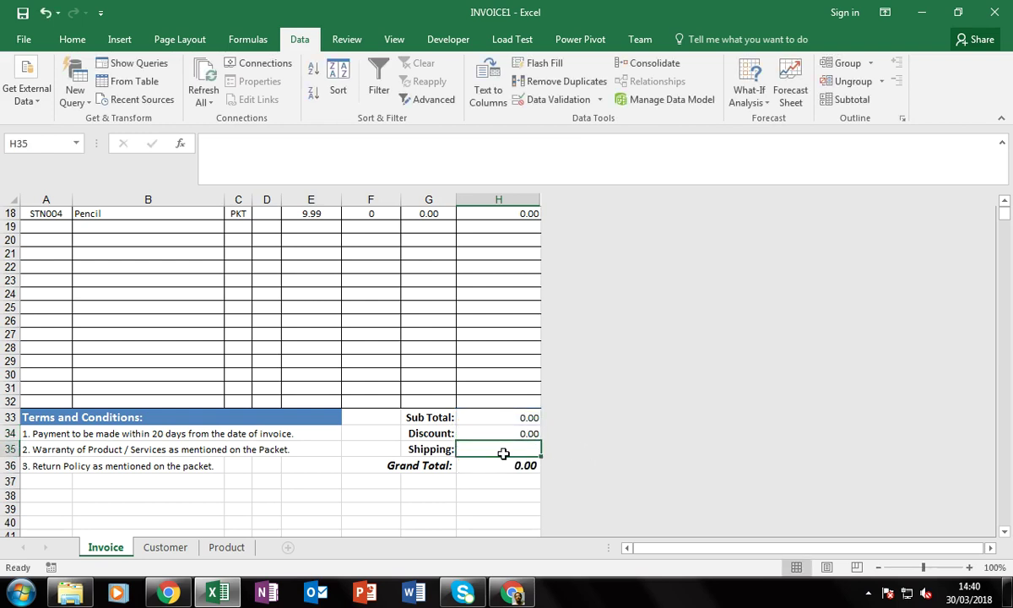
{"action": "left_click", "coordinate": [513, 465]}
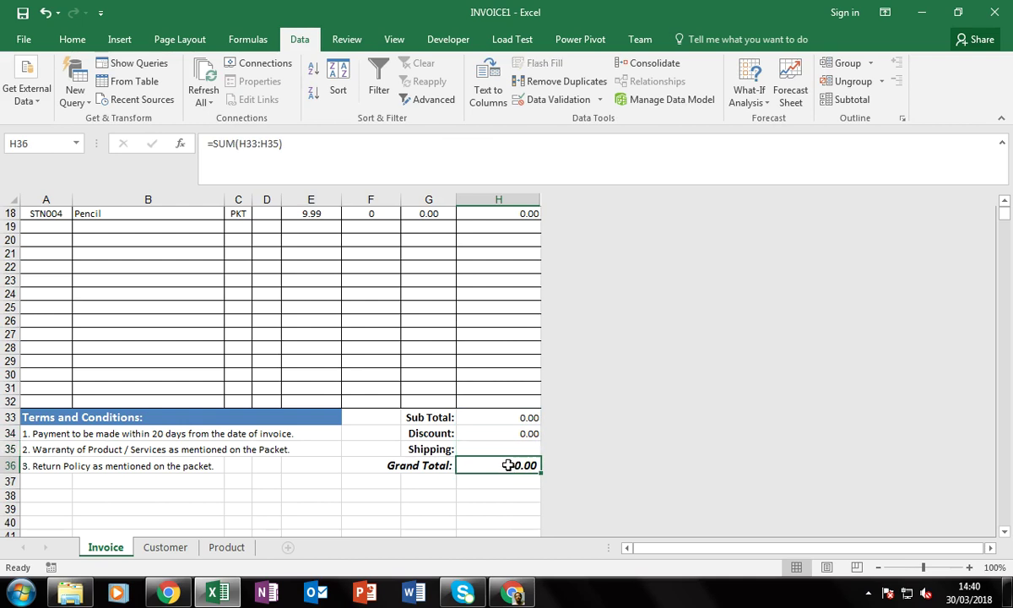
{"action": "key", "text": "F2"}
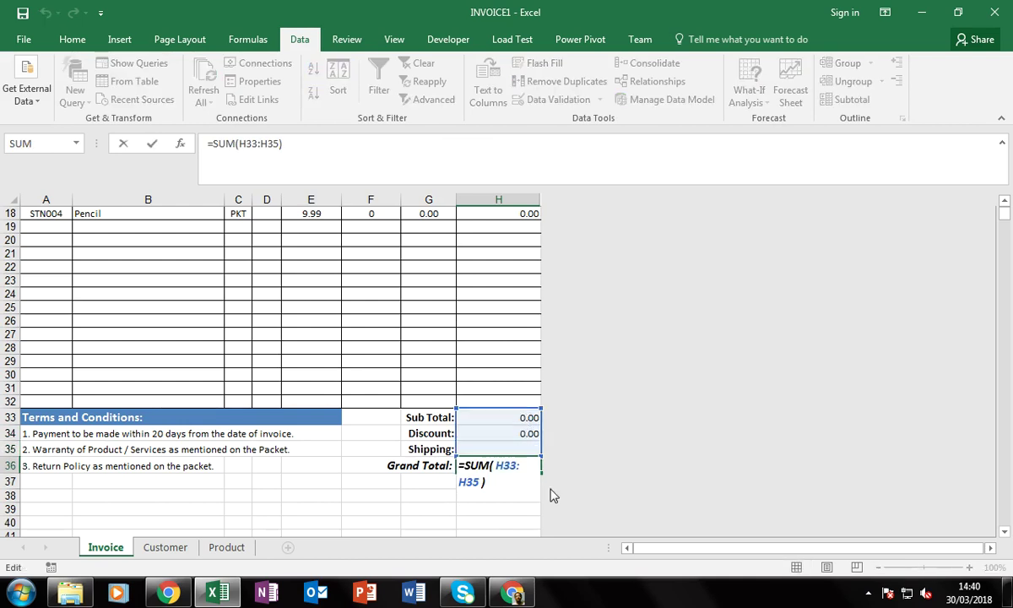
{"action": "key", "text": "Return"}
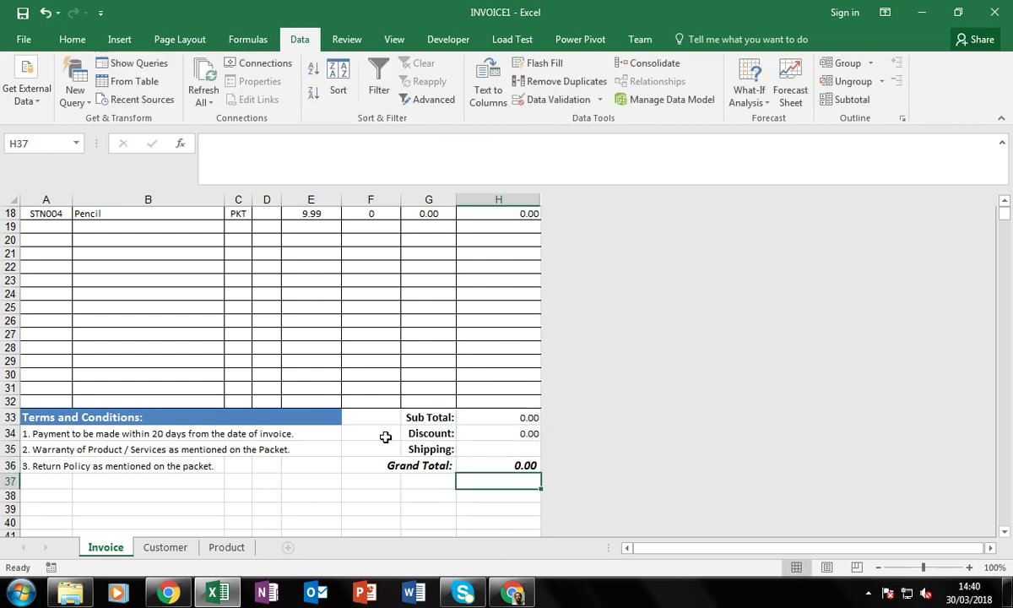
Inspect A34's payment-terms VLOOKUP formula, then view the Customer sheet's PaymentDay column
{"action": "scroll", "coordinate": [385, 439], "scroll_direction": "down", "scroll_amount": 6}
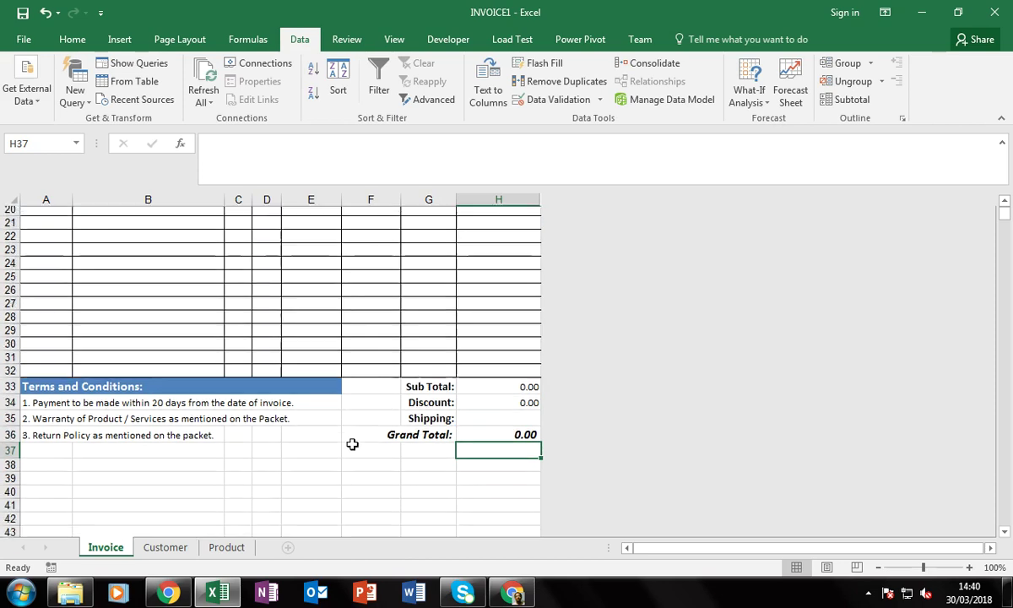
{"action": "scroll", "coordinate": [352, 444], "scroll_direction": "down", "scroll_amount": 5}
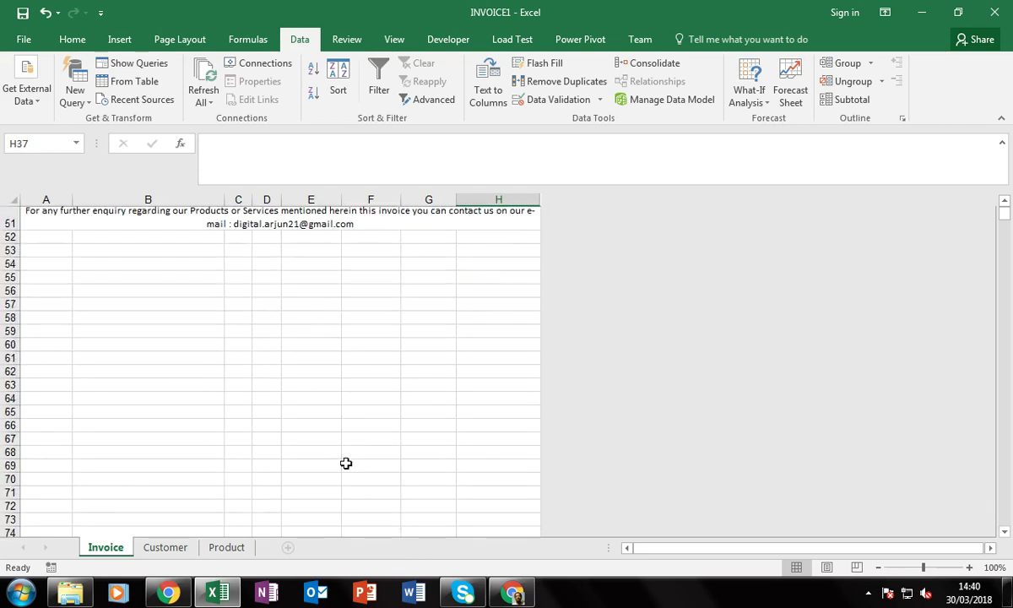
{"action": "scroll", "coordinate": [346, 463], "scroll_direction": "up", "scroll_amount": 5}
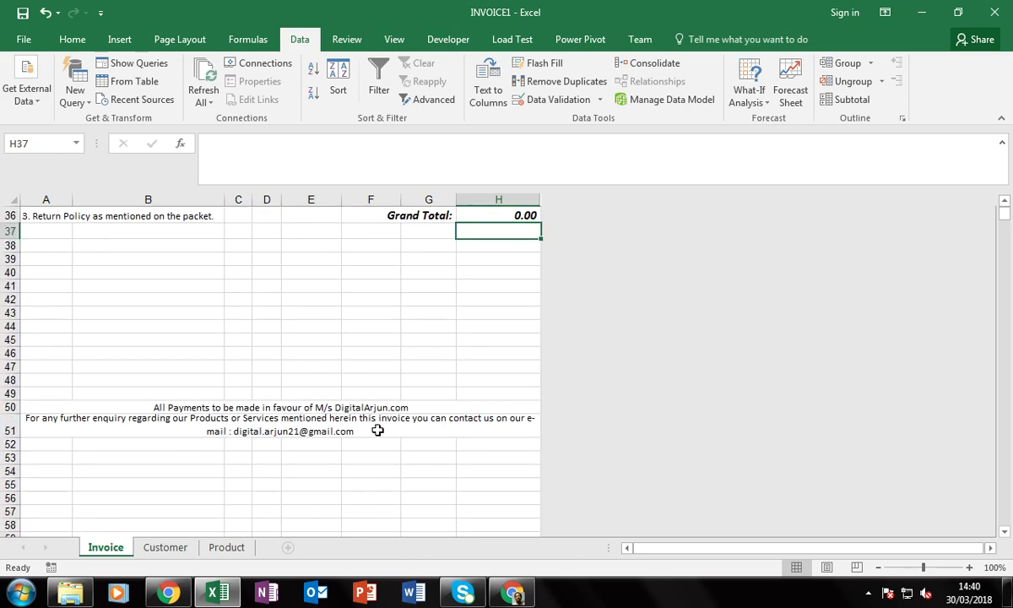
{"action": "scroll", "coordinate": [122, 304], "scroll_direction": "up", "scroll_amount": 2}
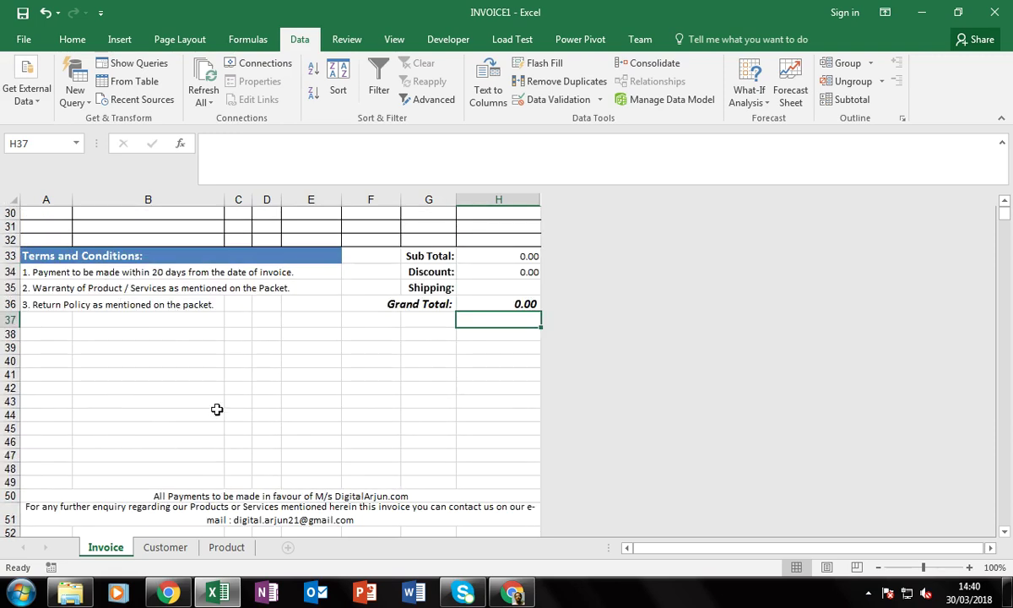
{"action": "left_click", "coordinate": [38, 272]}
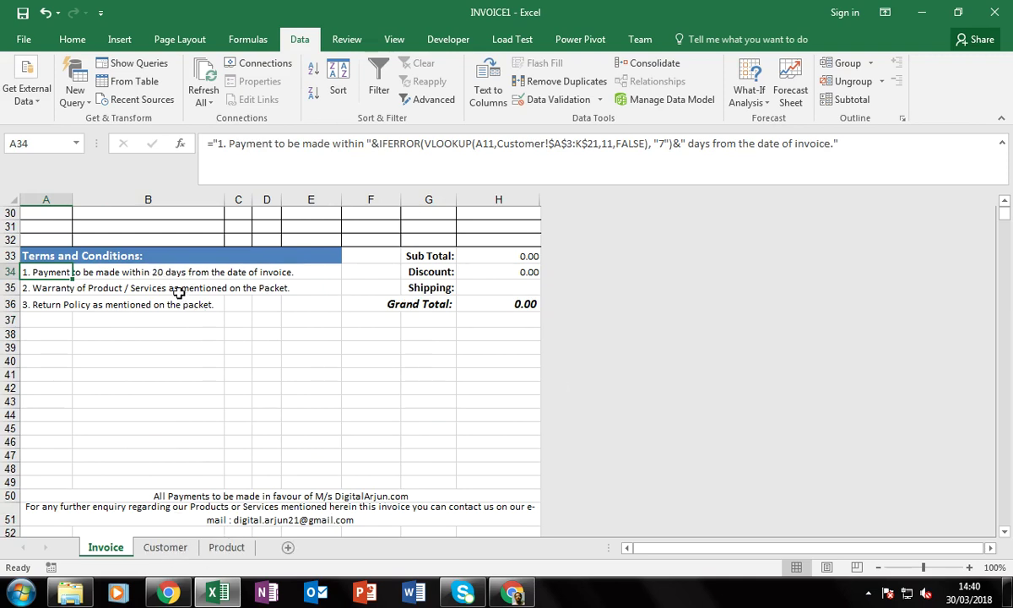
{"action": "key", "text": "F2"}
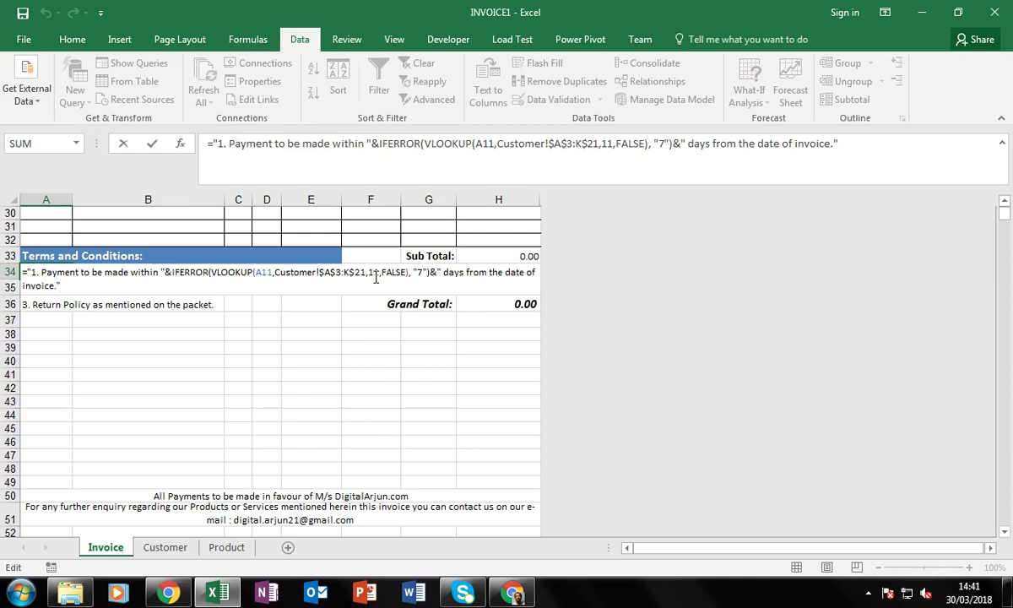
{"action": "key", "text": "Return"}
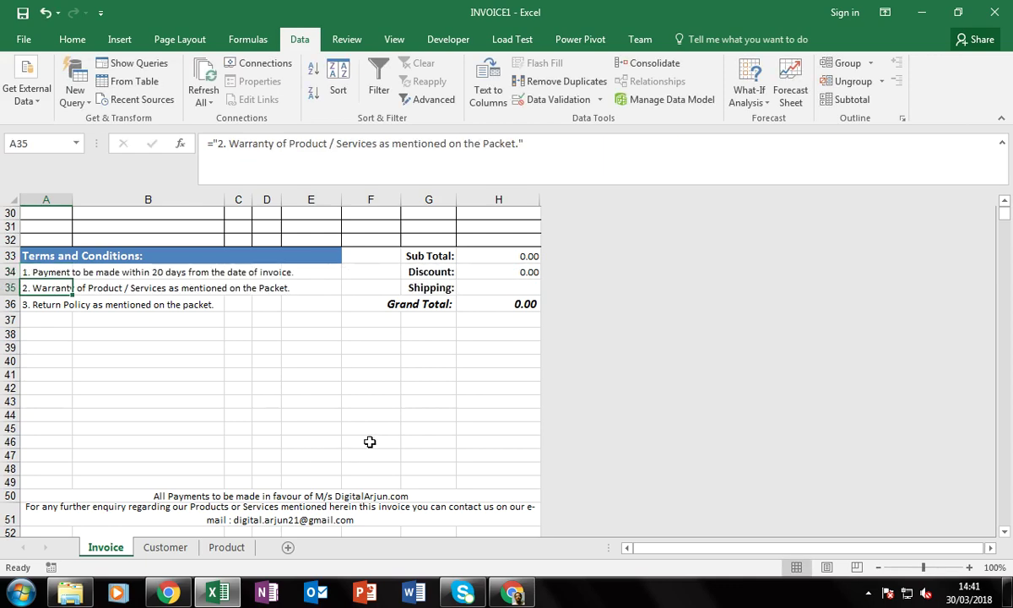
{"action": "left_click", "coordinate": [165, 547]}
Return to the Invoice sheet and scroll up to the invoice header and item rows
{"action": "scroll", "coordinate": [848, 337], "scroll_direction": "up", "scroll_amount": 1}
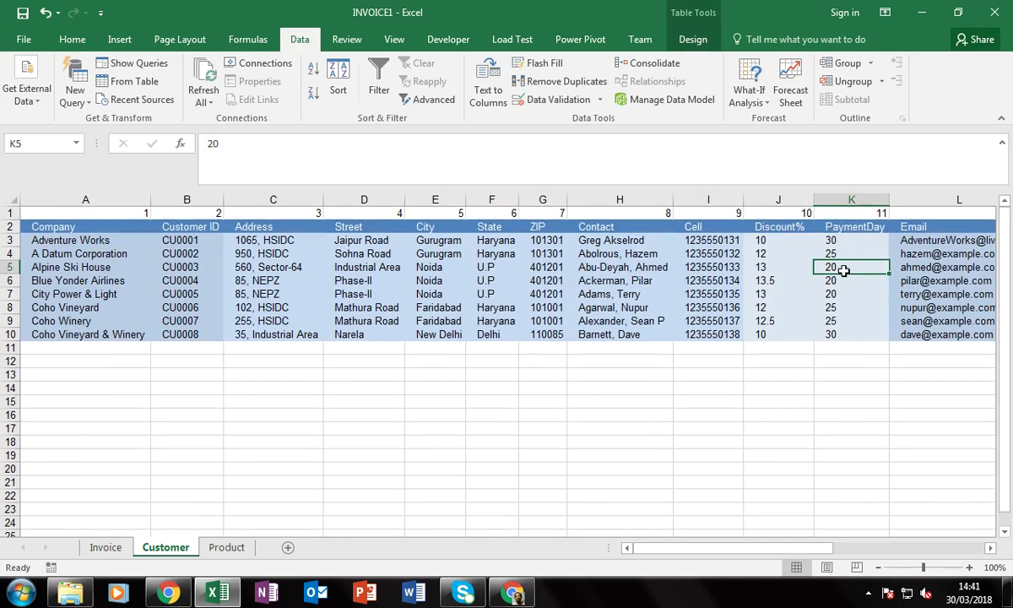
{"action": "left_click", "coordinate": [99, 547]}
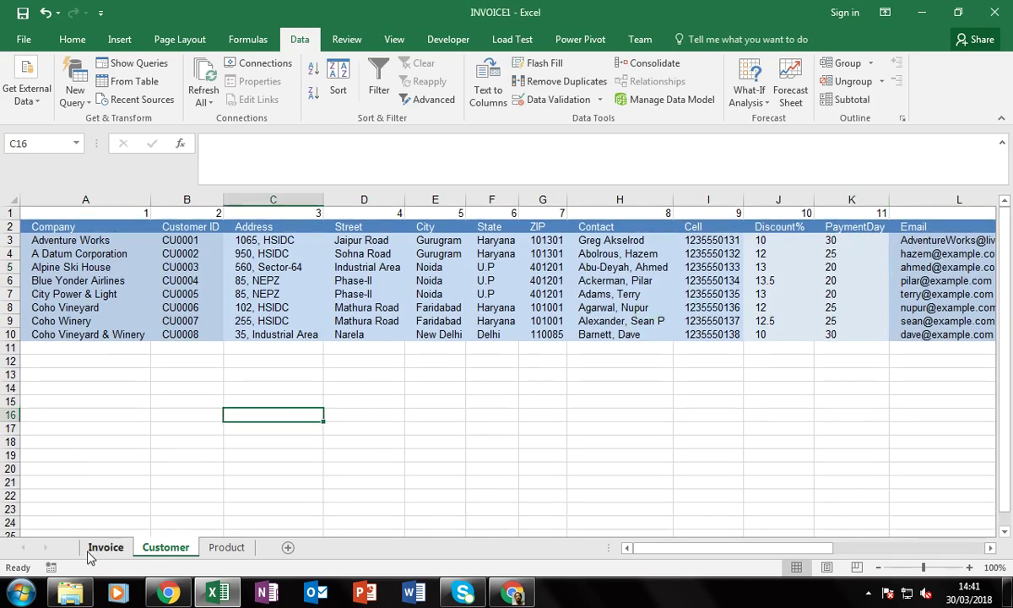
{"action": "scroll", "coordinate": [283, 447], "scroll_direction": "up", "scroll_amount": 10}
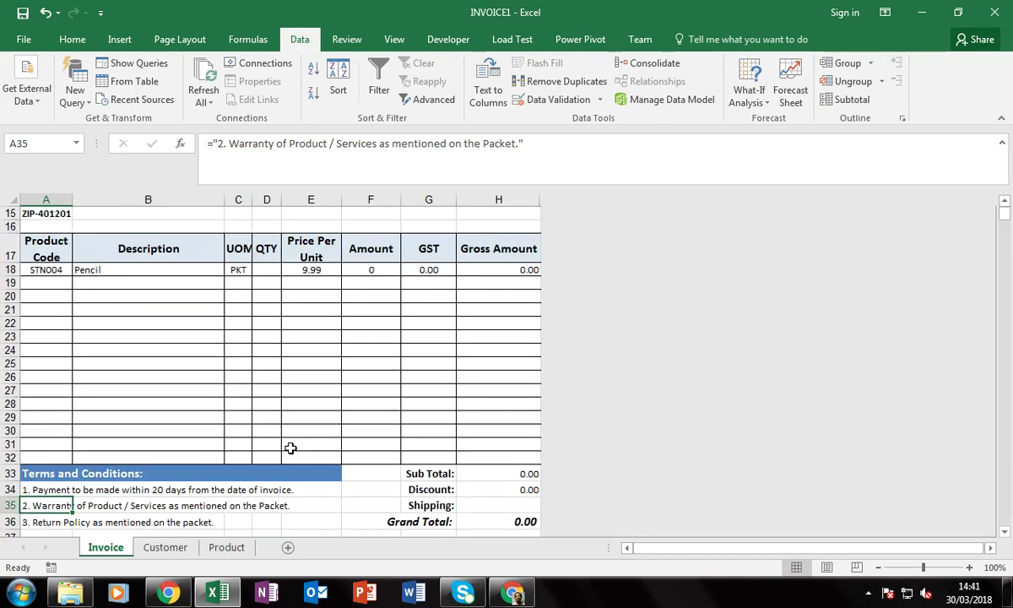
{"action": "scroll", "coordinate": [258, 453], "scroll_direction": "down", "scroll_amount": 3}
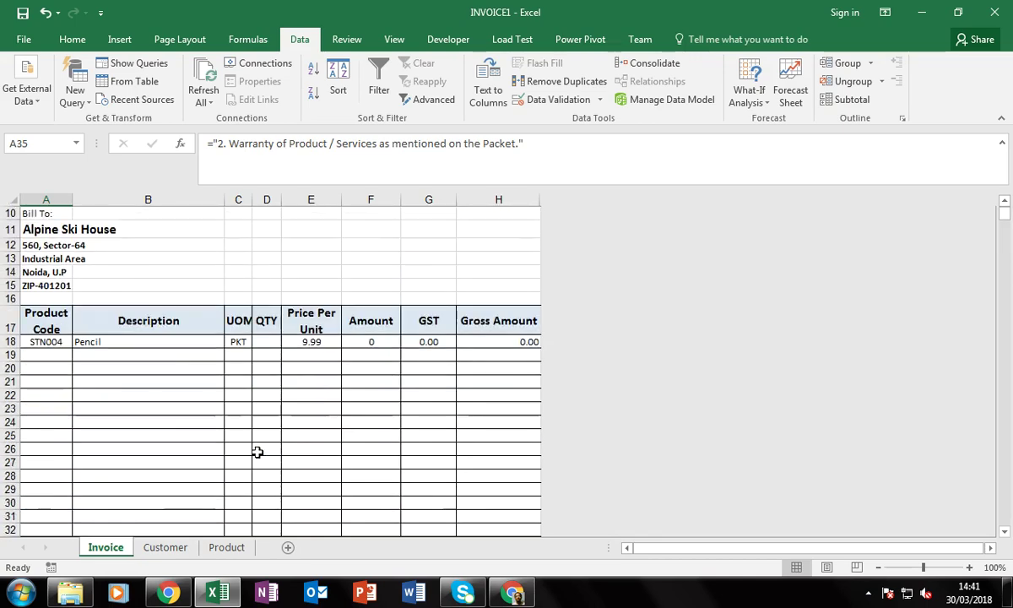
{"action": "scroll", "coordinate": [258, 454], "scroll_direction": "up", "scroll_amount": 2}
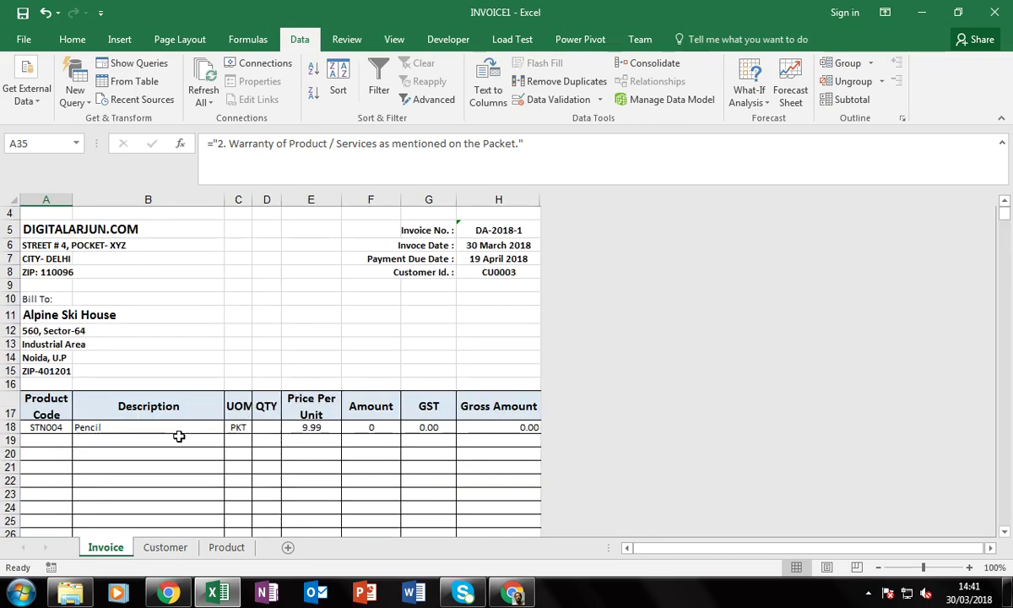
Enter a quantity of 50 for the Pencil line in row 18
{"action": "left_click", "coordinate": [283, 428]}
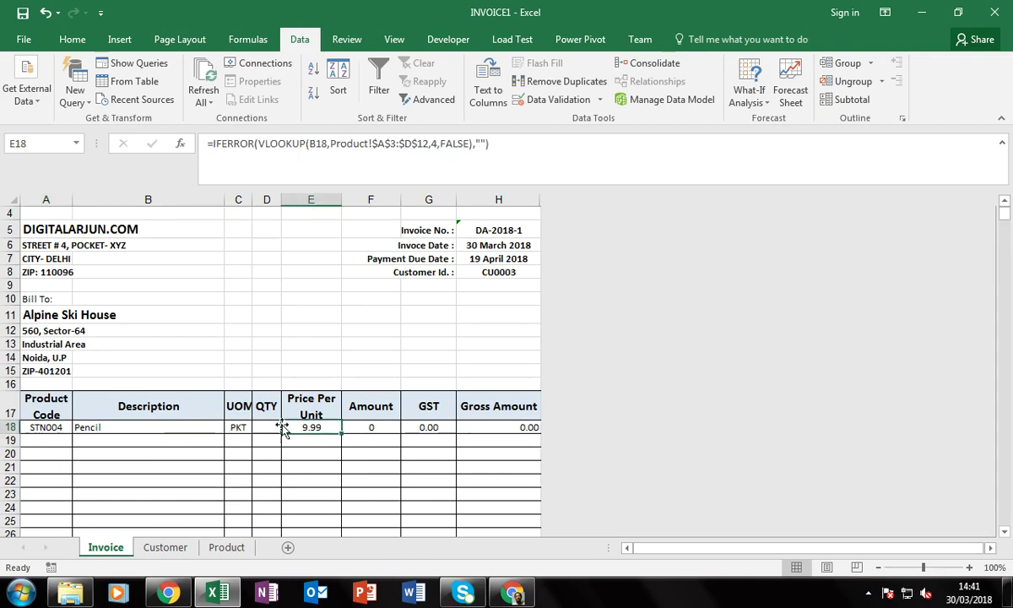
{"action": "key", "text": "Left"}
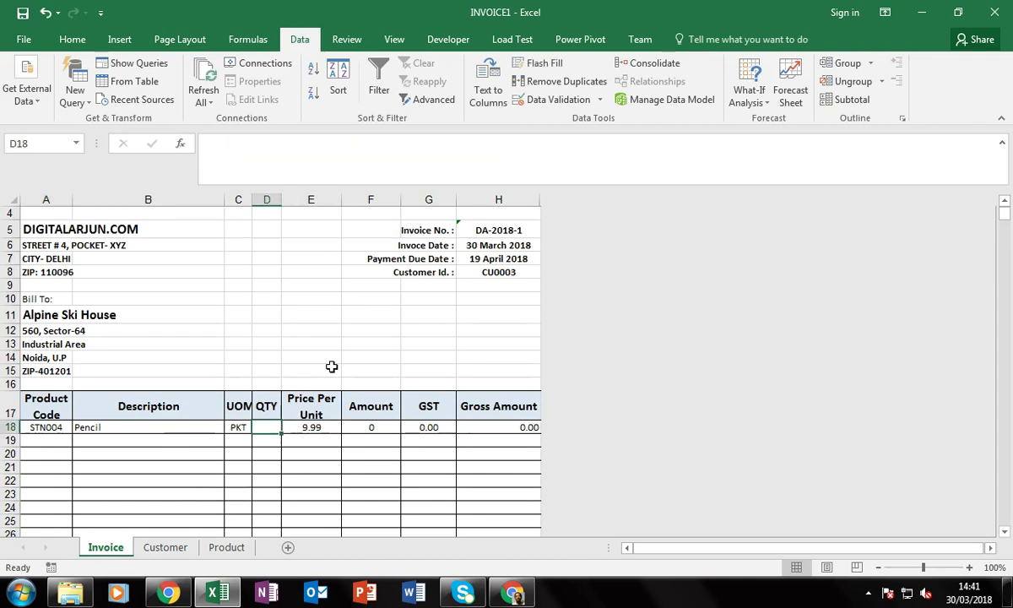
{"action": "type", "text": "50"}
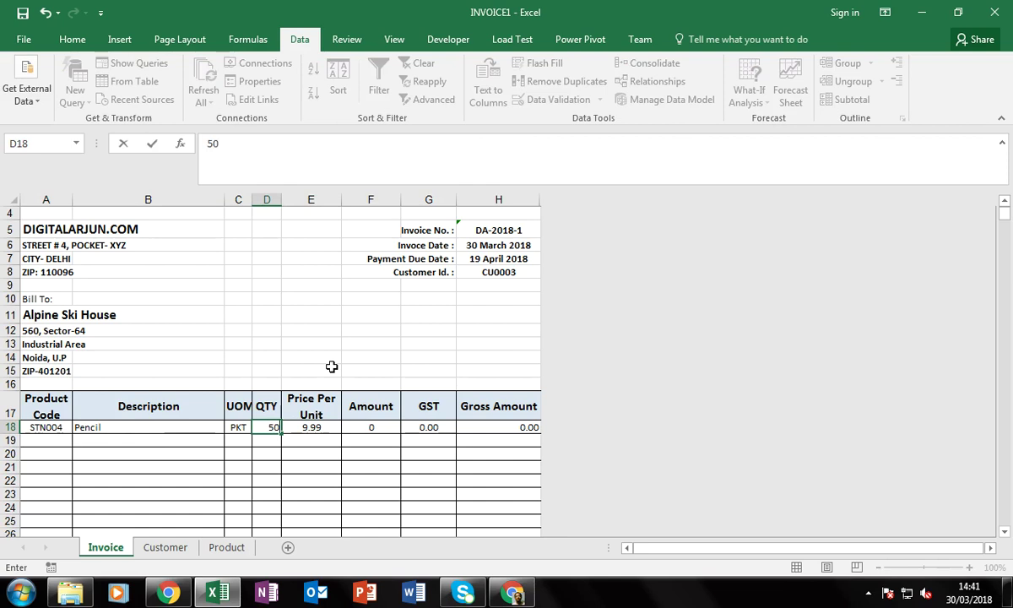
{"action": "key", "text": "Return"}
Choose Pen Set as row 19's product from the dropdown
{"action": "key", "text": "Left"}
{"action": "key", "text": "Left"}
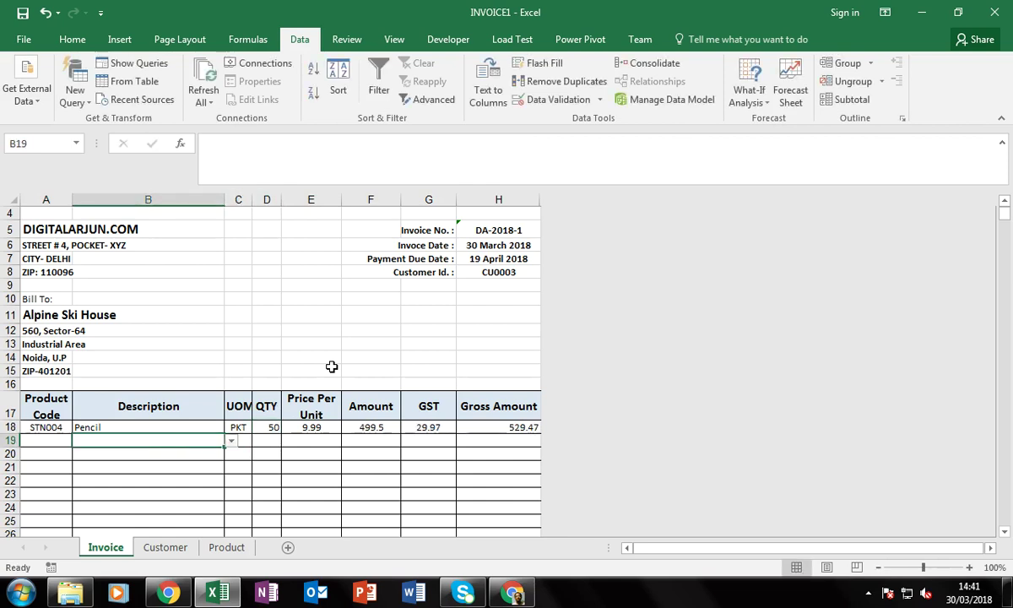
{"action": "key", "text": "alt+Down"}
{"action": "key", "text": "Down"}
{"action": "key", "text": "Down"}
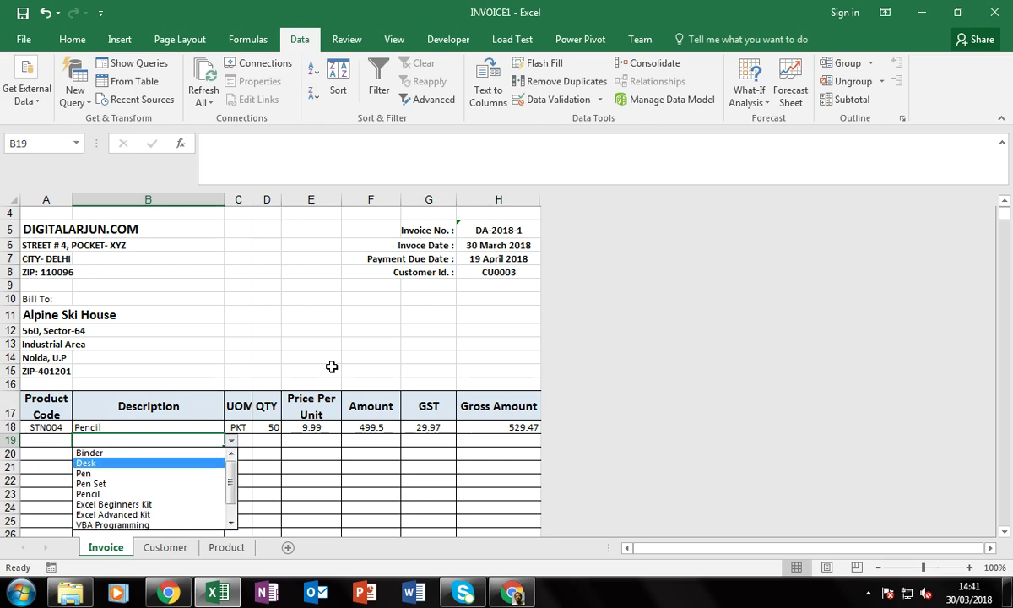
{"action": "key", "text": "Down"}
{"action": "key", "text": "Down"}
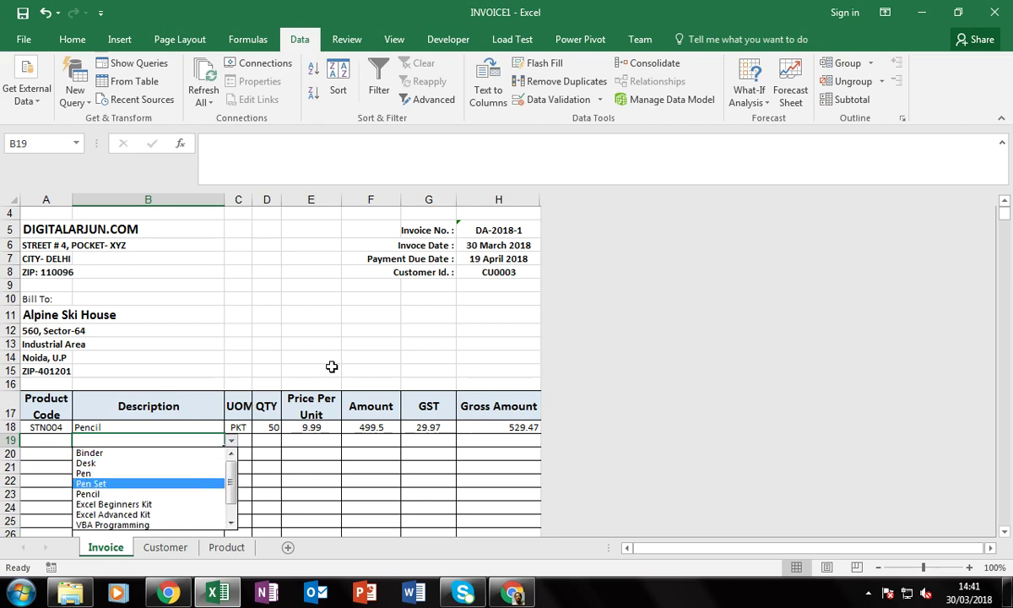
{"action": "key", "text": "Return"}
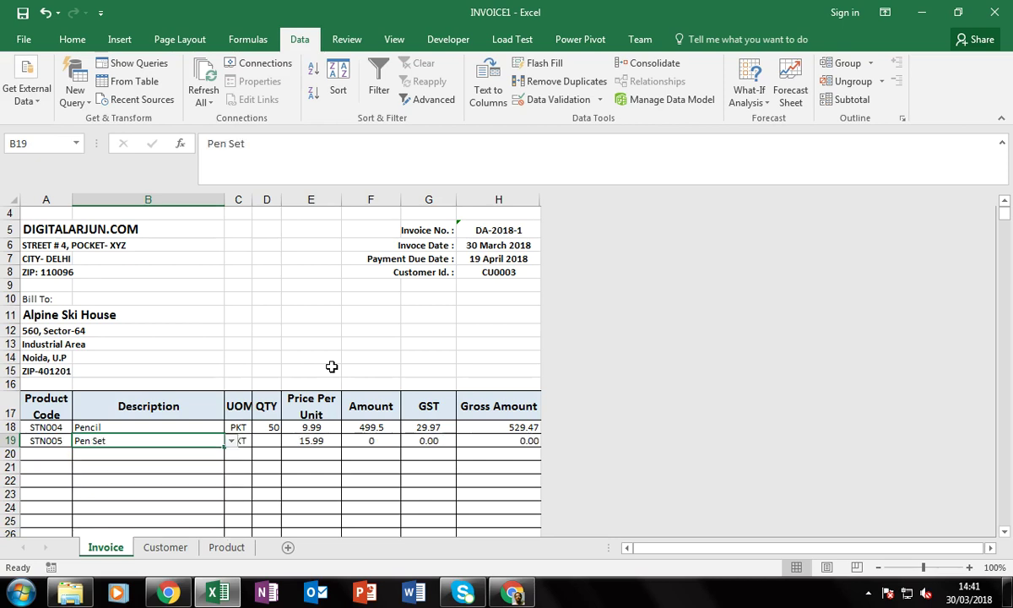
Choose Pencil for row 20 and Pen for row 21 from their dropdowns
{"action": "key", "text": "Down"}
{"action": "key", "text": "alt+Down"}
{"action": "key", "text": "Down"}
{"action": "key", "text": "Down"}
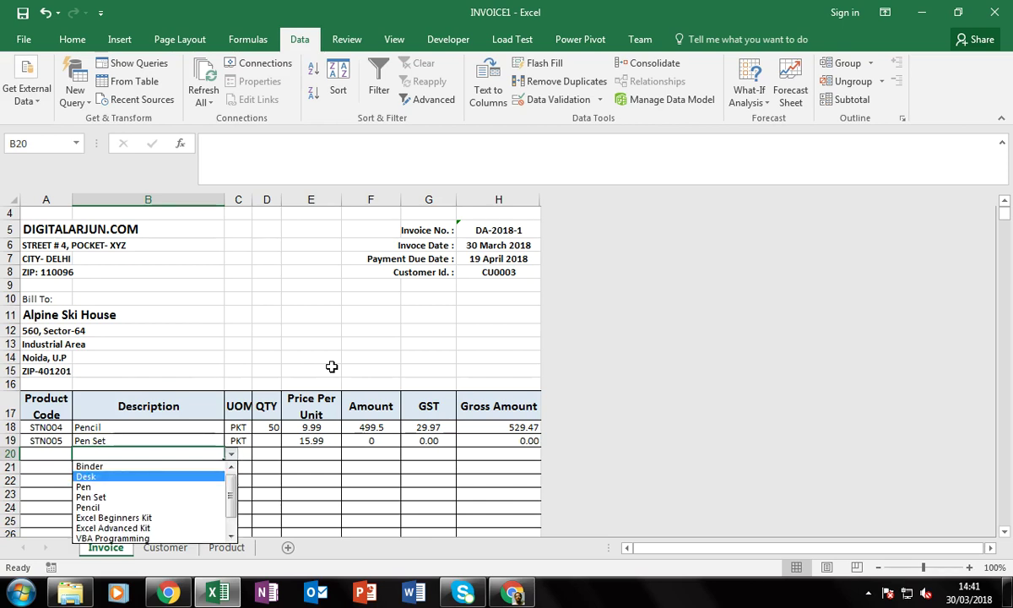
{"action": "key", "text": "Down"}
{"action": "key", "text": "Down"}
{"action": "key", "text": "Down"}
{"action": "key", "text": "Return"}
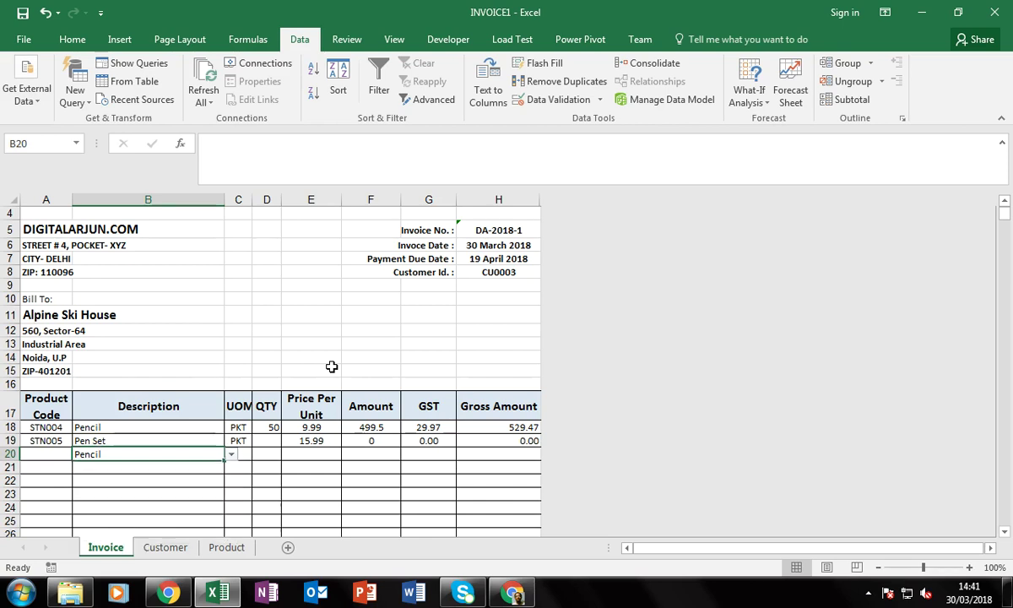
{"action": "key", "text": "Down"}
{"action": "key", "text": "alt+Down"}
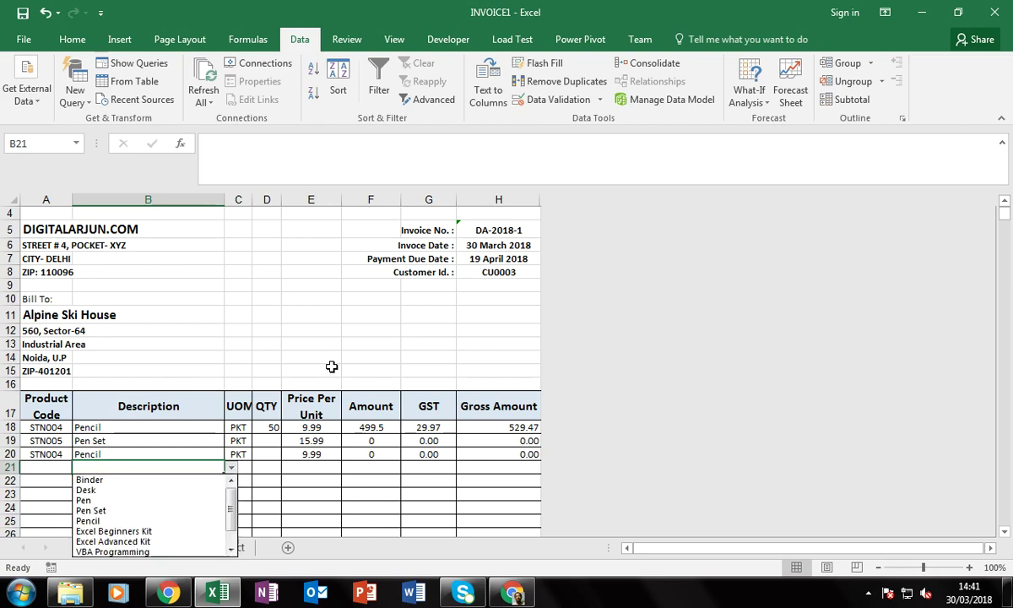
{"action": "key", "text": "Down"}
{"action": "key", "text": "Down"}
{"action": "key", "text": "Down"}
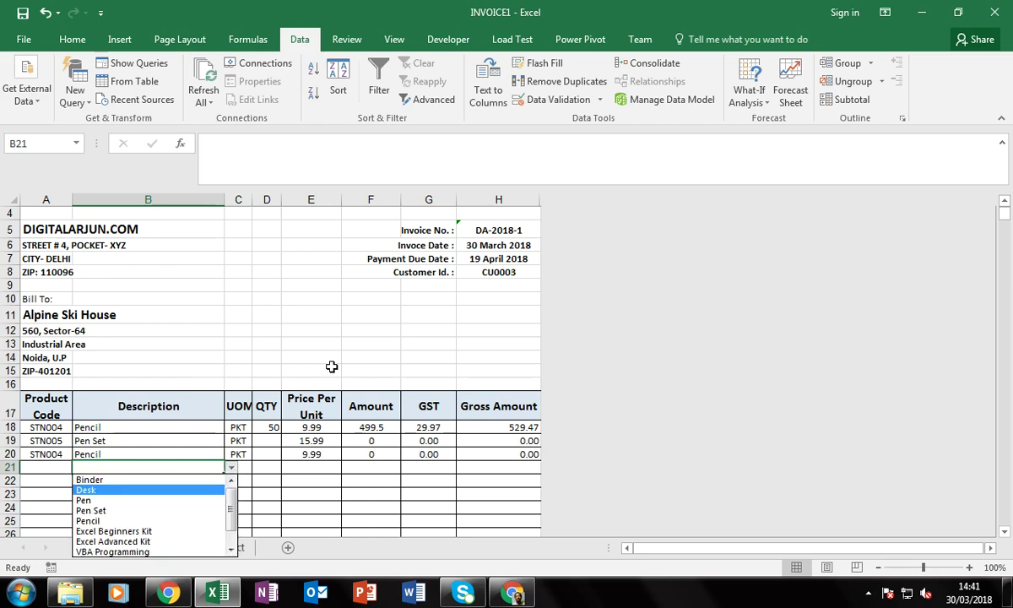
{"action": "key", "text": "Return"}
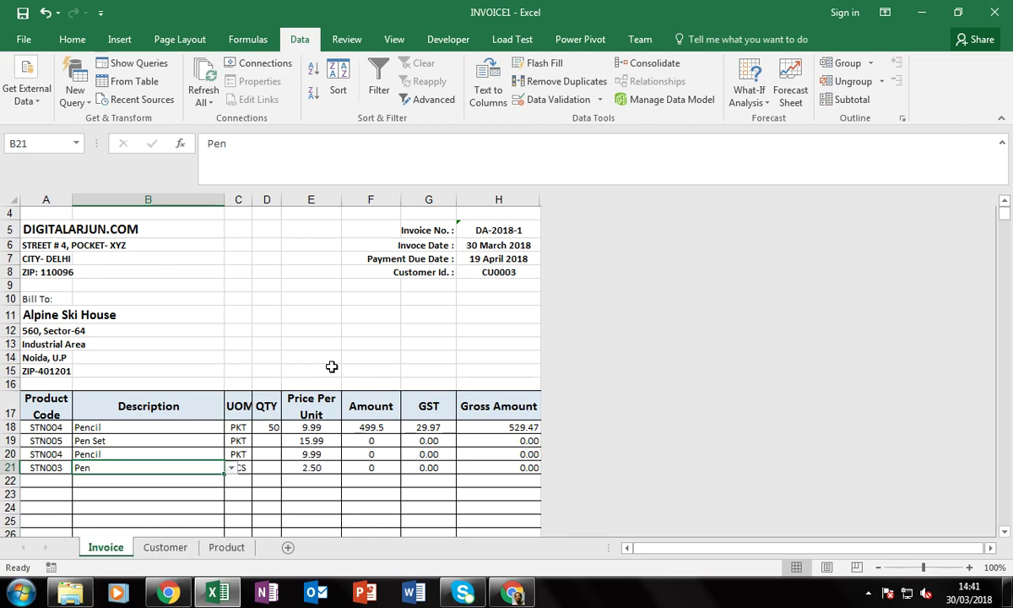
{"action": "key", "text": "Right"}
{"action": "key", "text": "Right"}
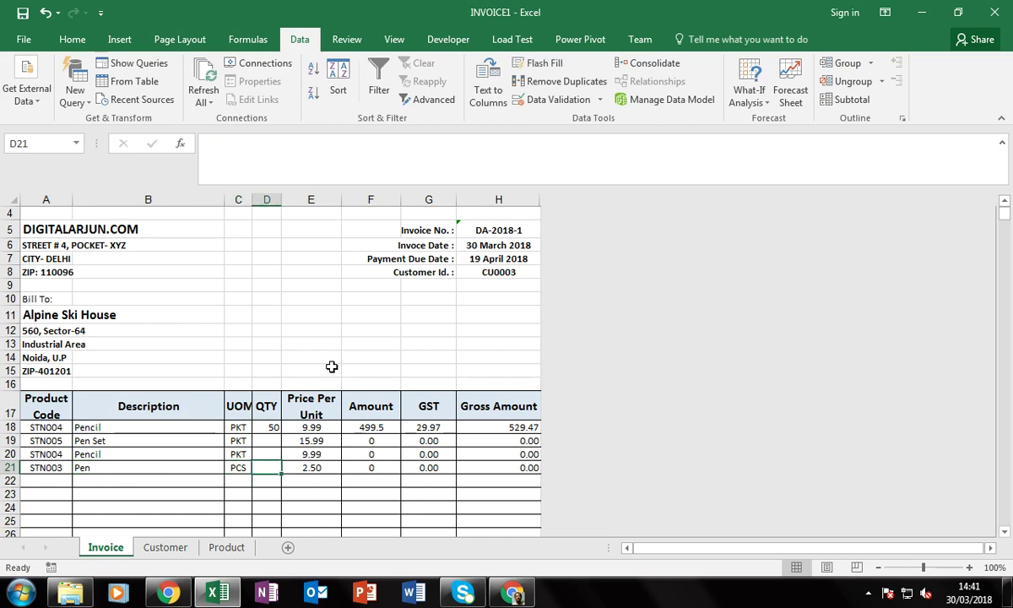
Enter quantities 100, 150 and 150 for rows 19–21
{"action": "key", "text": "Up"}
{"action": "key", "text": "Up"}
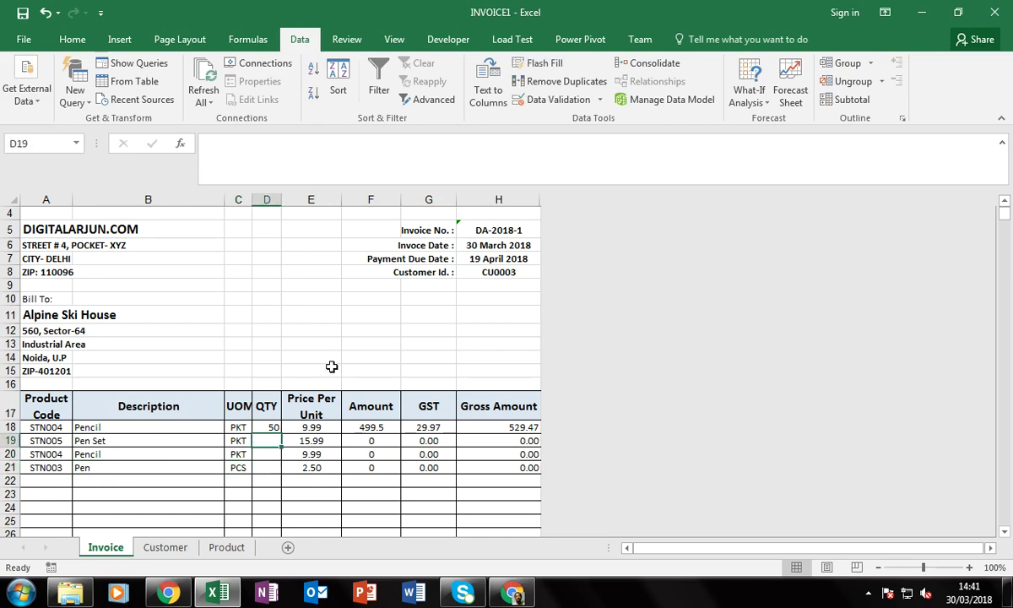
{"action": "type", "text": "100"}
{"action": "key", "text": "Return"}
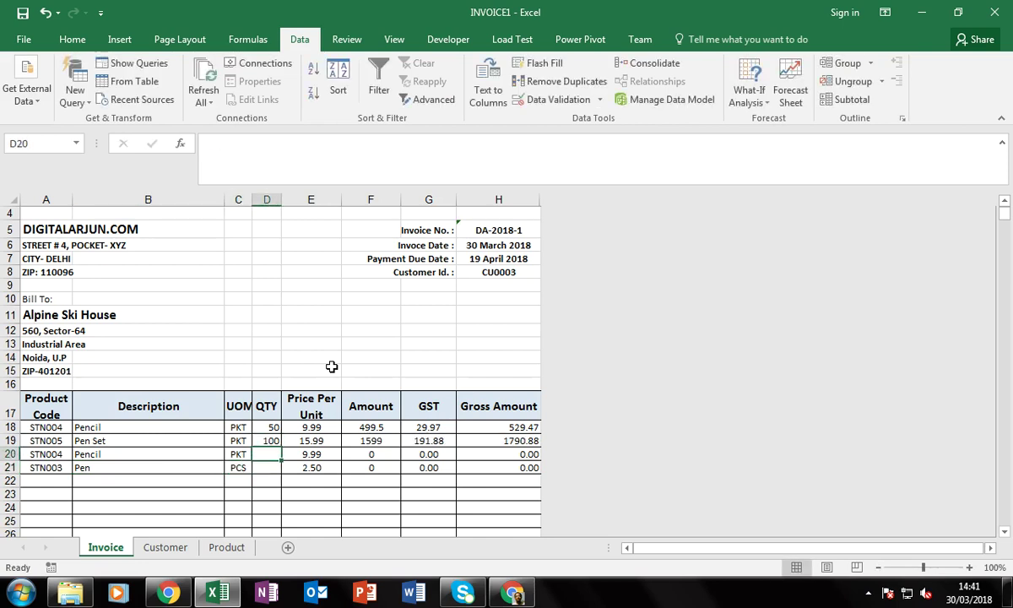
{"action": "type", "text": "150"}
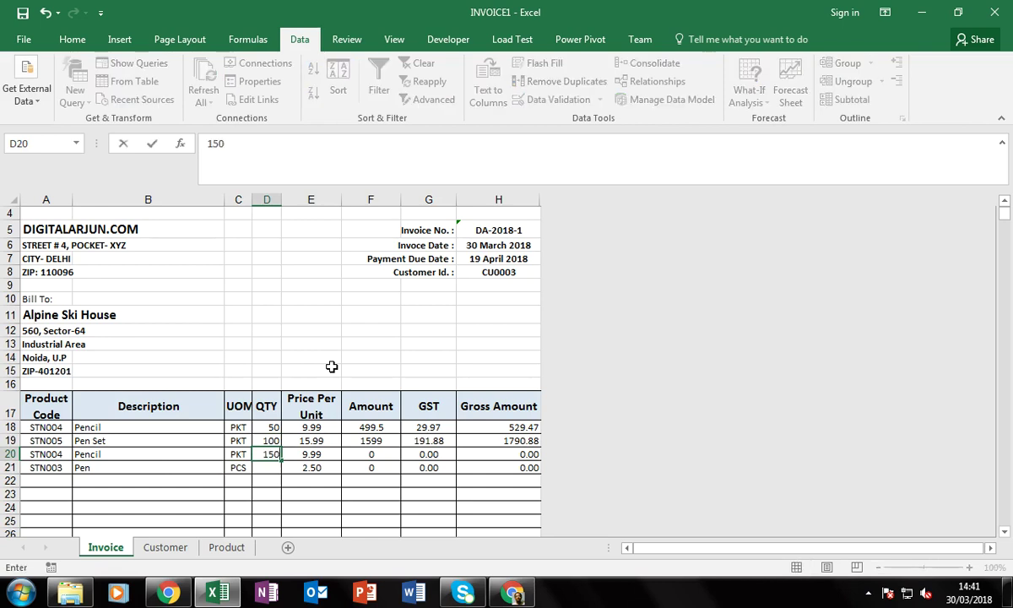
{"action": "key", "text": "Return"}
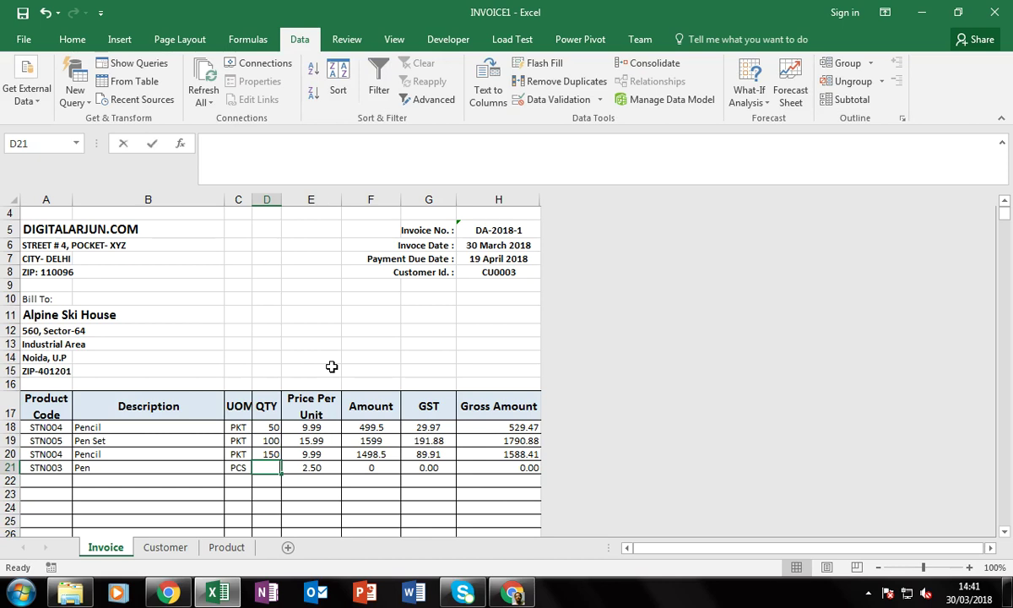
{"action": "type", "text": "150"}
{"action": "key", "text": "Return"}
Review the Amount, GST and Gross Amount values for the new rows
{"action": "key", "text": "Right"}
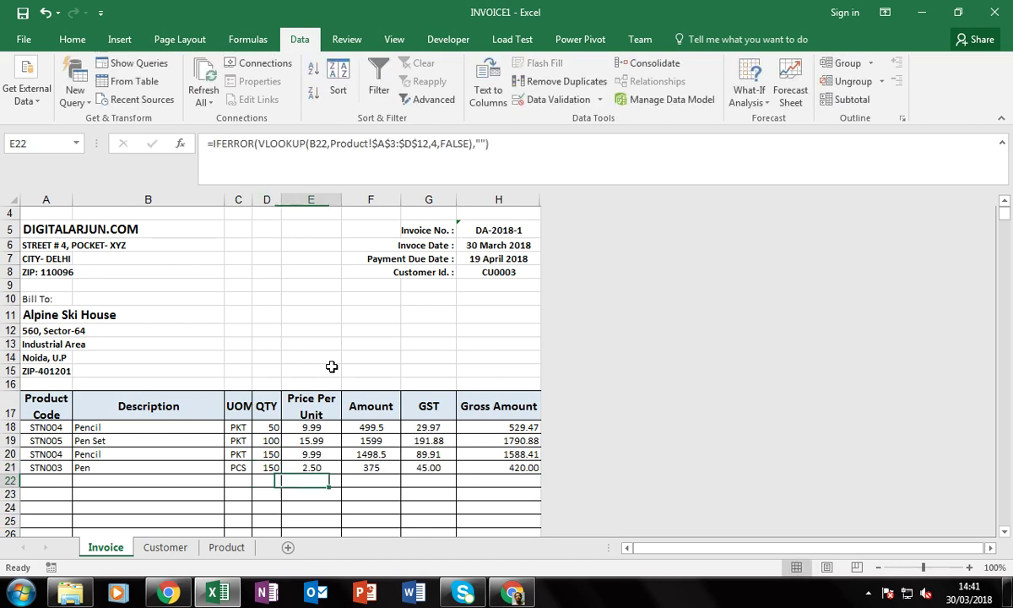
{"action": "key", "text": "Up"}
{"action": "key", "text": "Right"}
{"action": "key", "text": "Up"}
{"action": "key", "text": "Right"}
{"action": "key", "text": "Right"}
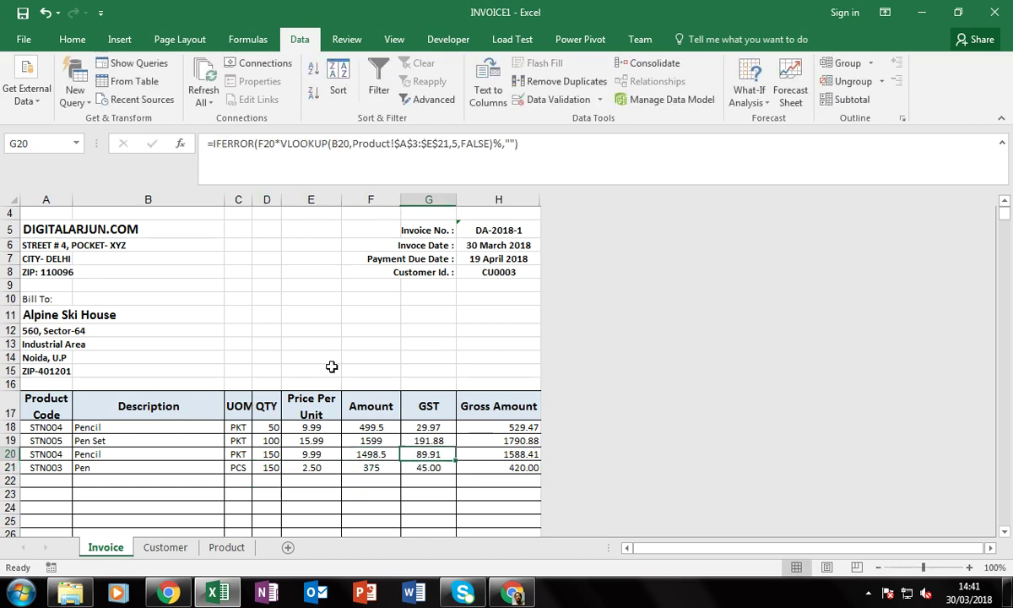
{"action": "key", "text": "Down"}
{"action": "key", "text": "Down"}
{"action": "key", "text": "Down"}
{"action": "key", "text": "Down"}
{"action": "key", "text": "Down"}
{"action": "key", "text": "Down"}
{"action": "key", "text": "Down"}
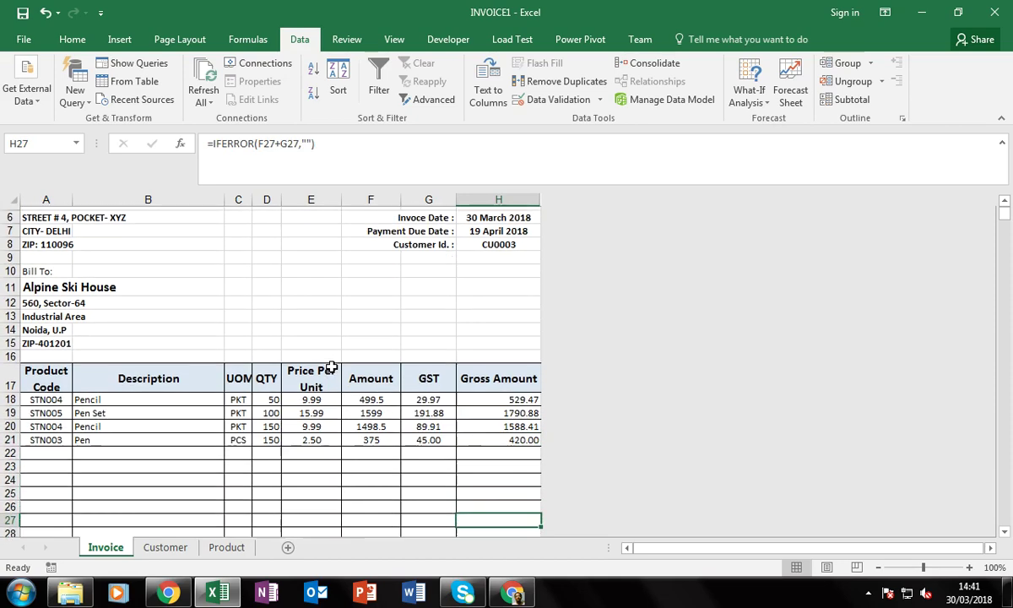
{"action": "key", "text": "Up"}
{"action": "key", "text": "Up"}
{"action": "key", "text": "Up"}
{"action": "key", "text": "Up"}
{"action": "key", "text": "Up"}
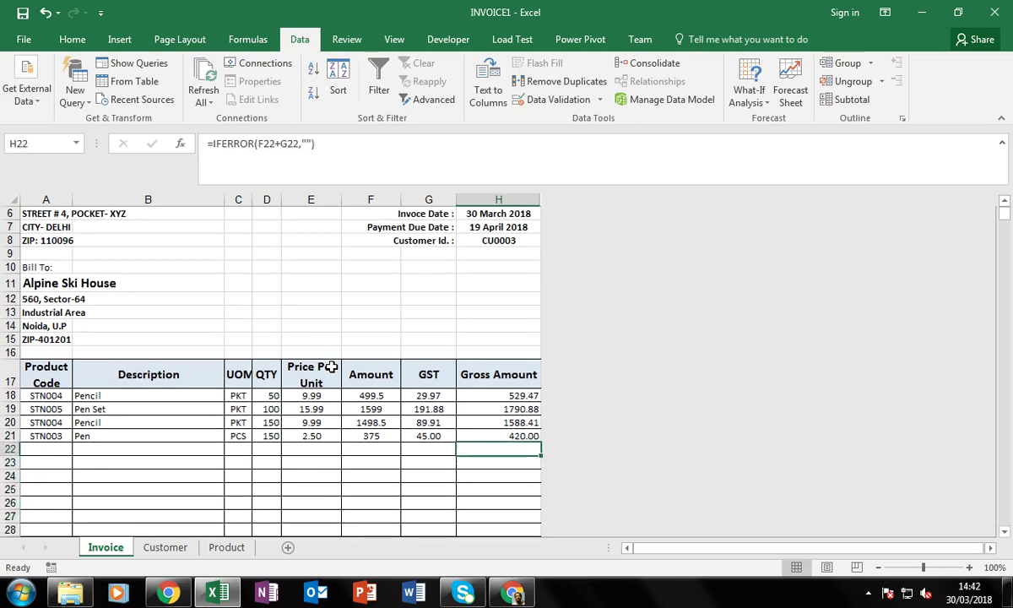
Enter a shipping charge of 150, bringing the Grand Total to 5041.50
{"action": "key", "text": "Down"}
{"action": "key", "text": "Down"}
{"action": "key", "text": "Down"}
{"action": "key", "text": "Down"}
{"action": "key", "text": "Down"}
{"action": "key", "text": "Down"}
{"action": "key", "text": "Down"}
{"action": "key", "text": "Down"}
{"action": "key", "text": "Down"}
{"action": "key", "text": "Down"}
{"action": "key", "text": "Down"}
{"action": "key", "text": "Down"}
{"action": "key", "text": "Down"}
{"action": "key", "text": "Down"}
{"action": "key", "text": "Down"}
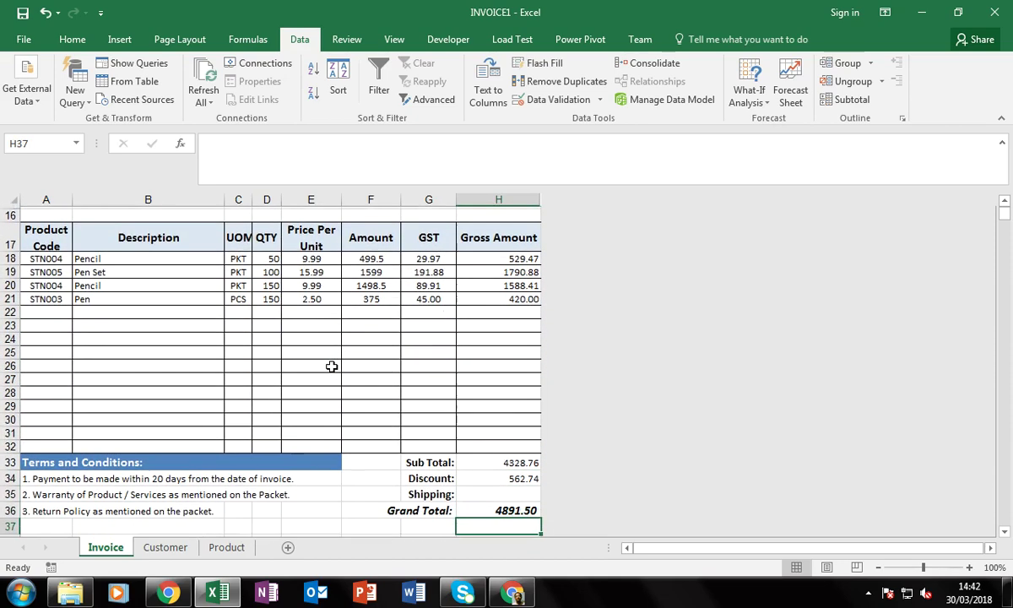
{"action": "key", "text": "Down"}
{"action": "key", "text": "Up"}
{"action": "key", "text": "Up"}
{"action": "key", "text": "Up"}
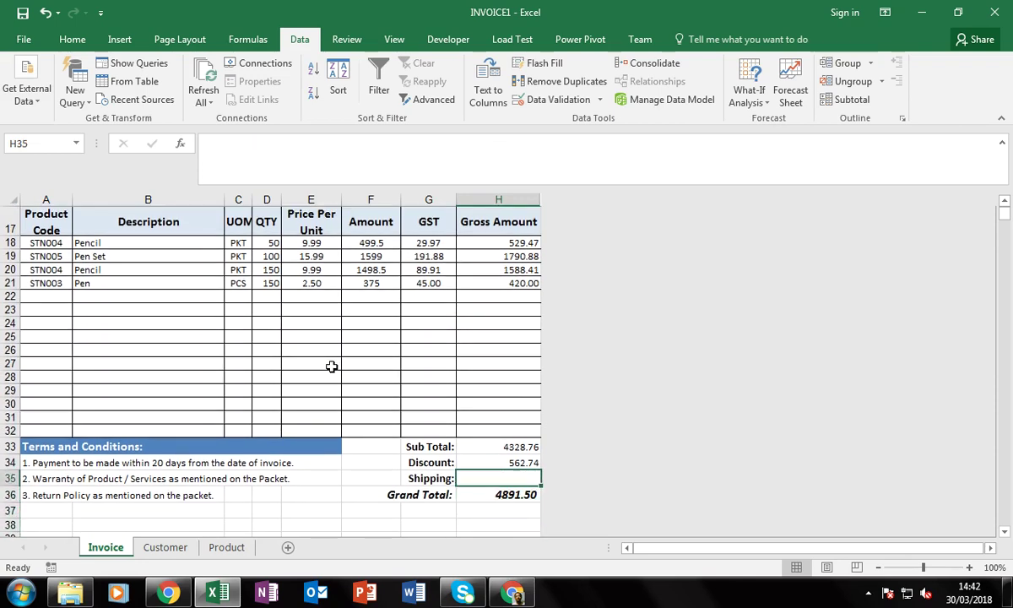
{"action": "type", "text": "150"}
{"action": "key", "text": "Return"}
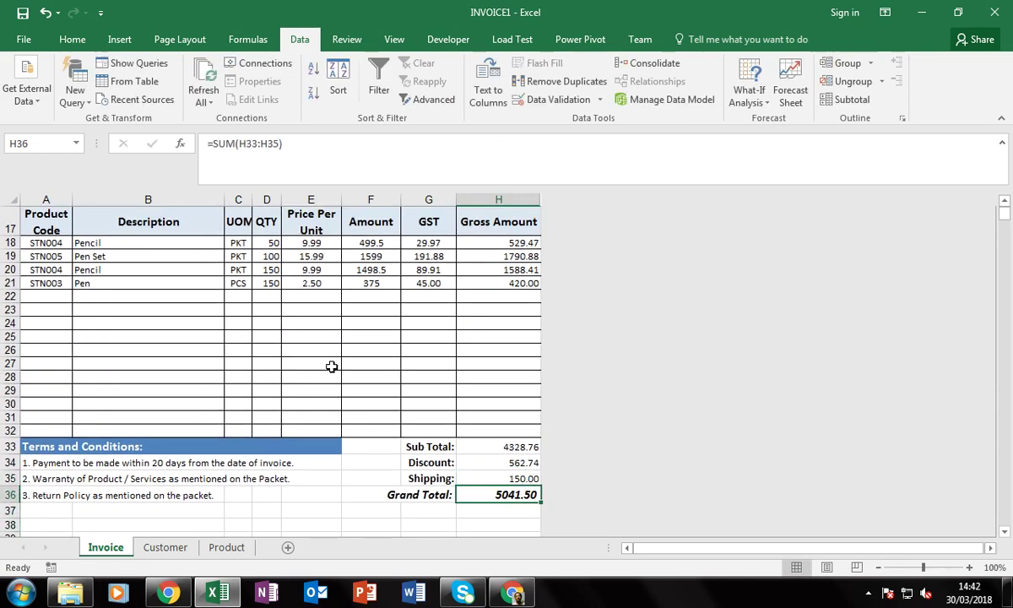
{"action": "key", "text": "Left"}
{"action": "key", "text": "Up"}
{"action": "key", "text": "Up"}
{"action": "key", "text": "Up"}
{"action": "key", "text": "Up"}
{"action": "key", "text": "Up"}
{"action": "key", "text": "Up"}
{"action": "key", "text": "Up"}
{"action": "key", "text": "Up"}
{"action": "key", "text": "Up"}
{"action": "key", "text": "Up"}
{"action": "key", "text": "Up"}
{"action": "key", "text": "Up"}
{"action": "key", "text": "Up"}
{"action": "key", "text": "Up"}
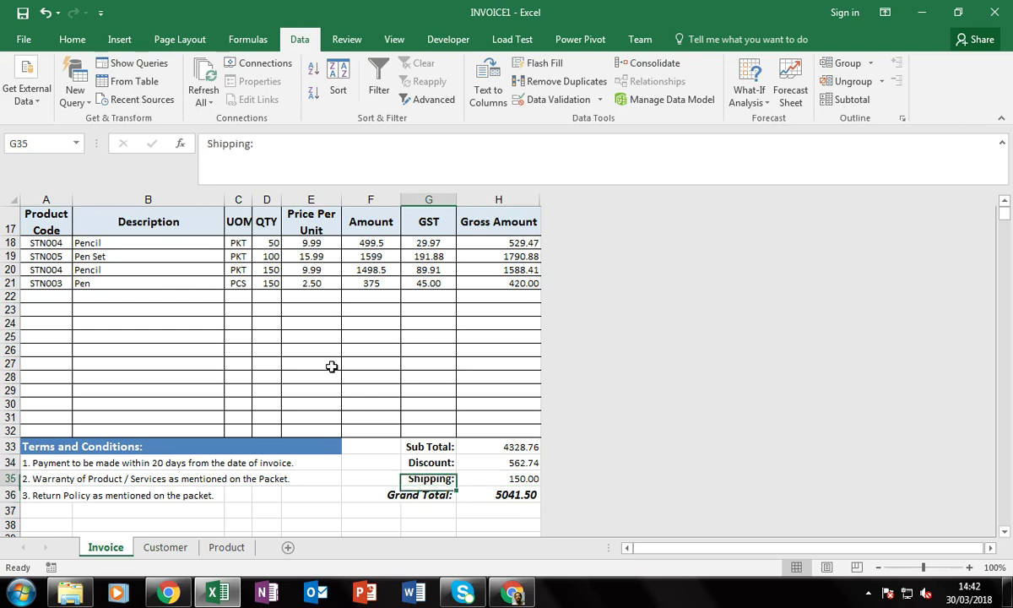
{"action": "key", "text": "Up"}
{"action": "key", "text": "Up"}
{"action": "key", "text": "Up"}
{"action": "key", "text": "Up"}
{"action": "key", "text": "Up"}
{"action": "key", "text": "Up"}
{"action": "key", "text": "Up"}
{"action": "key", "text": "Up"}
{"action": "key", "text": "Up"}
{"action": "key", "text": "Up"}
{"action": "key", "text": "Up"}
{"action": "key", "text": "Up"}
{"action": "key", "text": "Up"}
{"action": "key", "text": "Up"}
{"action": "key", "text": "Up"}
{"action": "key", "text": "Up"}
{"action": "key", "text": "Up"}
{"action": "key", "text": "Up"}
{"action": "key", "text": "Up"}
{"action": "key", "text": "Up"}
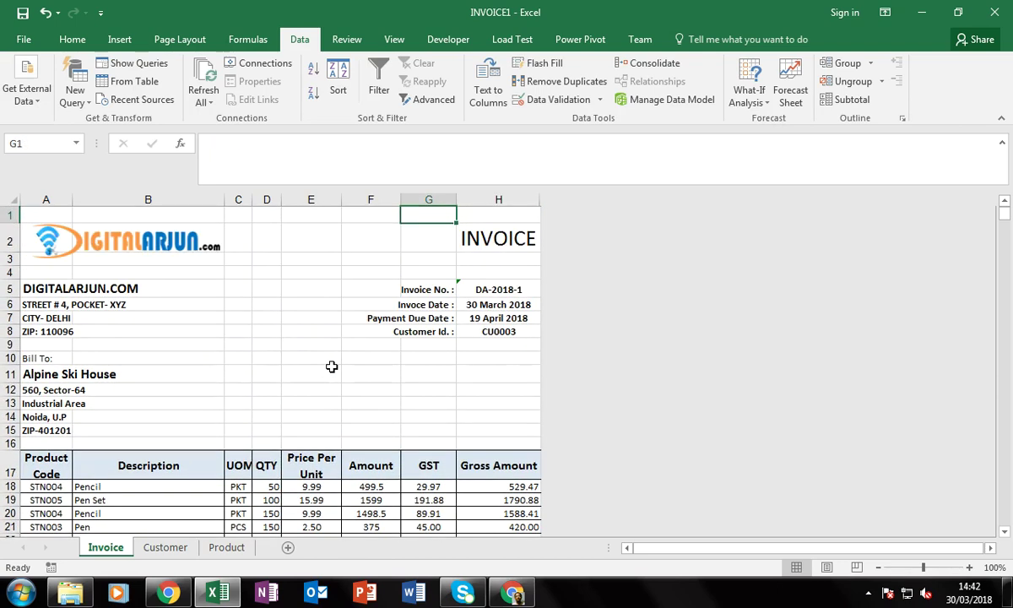
{"action": "key", "text": "Down"}
{"action": "key", "text": "Down"}
{"action": "key", "text": "Down"}
{"action": "key", "text": "Down"}
{"action": "key", "text": "Down"}
{"action": "key", "text": "Down"}
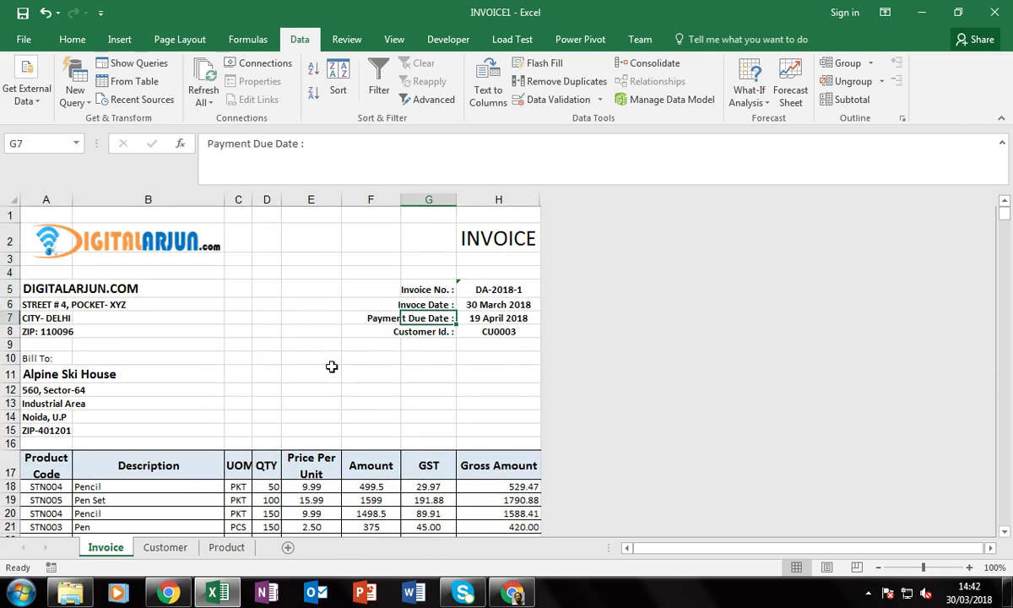
{"action": "key", "text": "Down"}
{"action": "key", "text": "Down"}
{"action": "key", "text": "Down"}
{"action": "key", "text": "Down"}
{"action": "key", "text": "Down"}
{"action": "key", "text": "Down"}
{"action": "key", "text": "Down"}
{"action": "key", "text": "Down"}
{"action": "key", "text": "Down"}
{"action": "key", "text": "Down"}
{"action": "key", "text": "Down"}
{"action": "key", "text": "Down"}
{"action": "key", "text": "Down"}
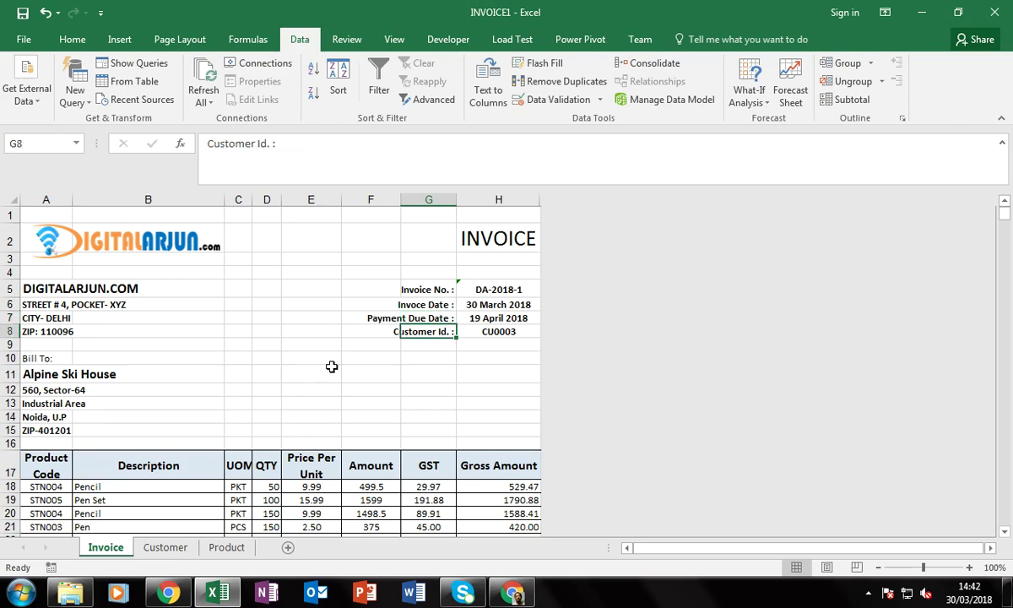
{"action": "key", "text": "Down"}
{"action": "key", "text": "Down"}
{"action": "key", "text": "Down"}
{"action": "key", "text": "Down"}
{"action": "key", "text": "Down"}
{"action": "key", "text": "Down"}
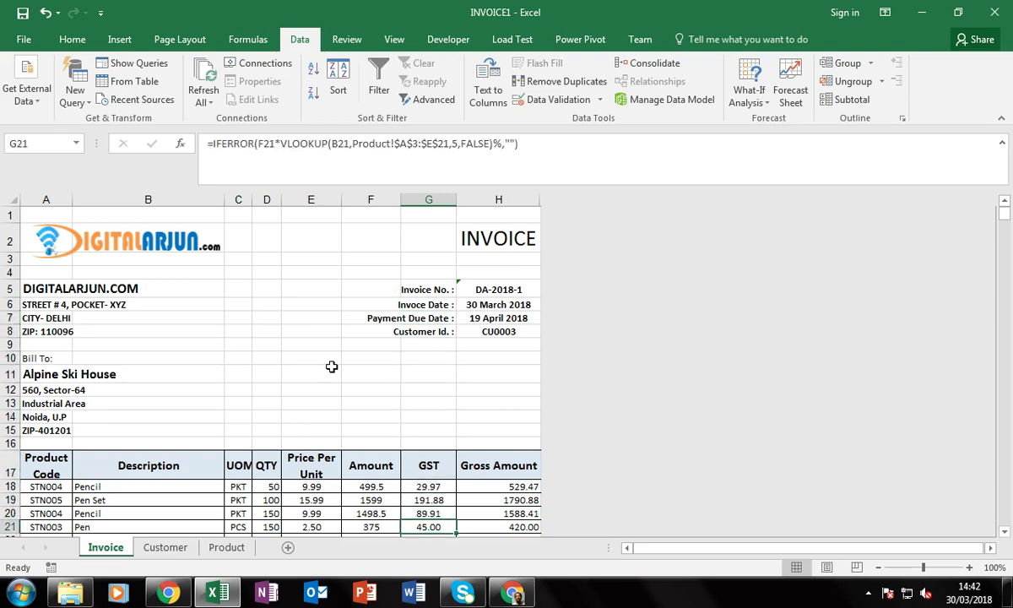
{"action": "key", "text": "Up"}
{"action": "key", "text": "Up"}
{"action": "key", "text": "Up"}
{"action": "key", "text": "Up"}
{"action": "key", "text": "Up"}
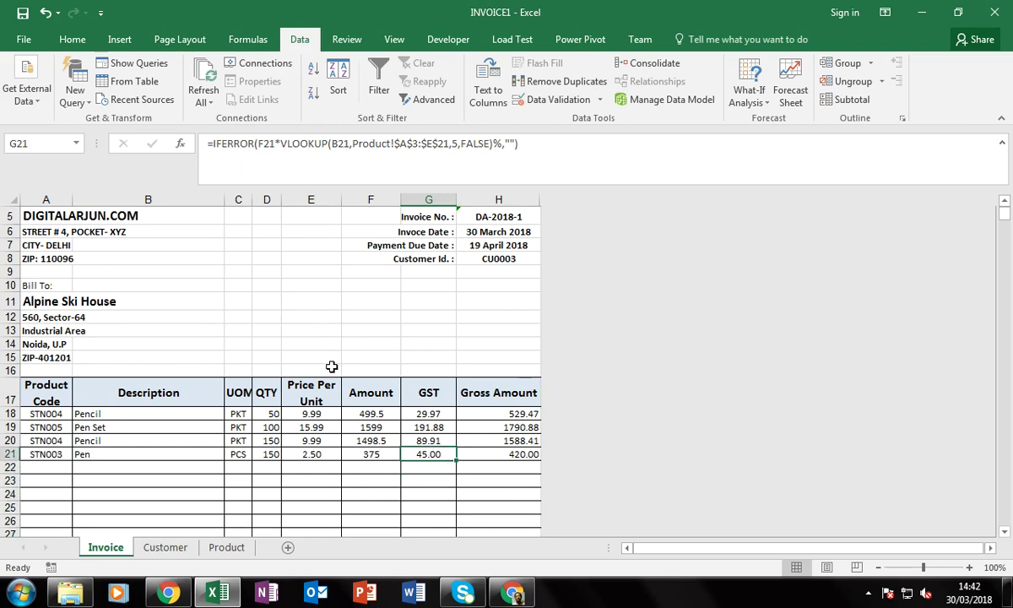
{"action": "type", "text": "4"}
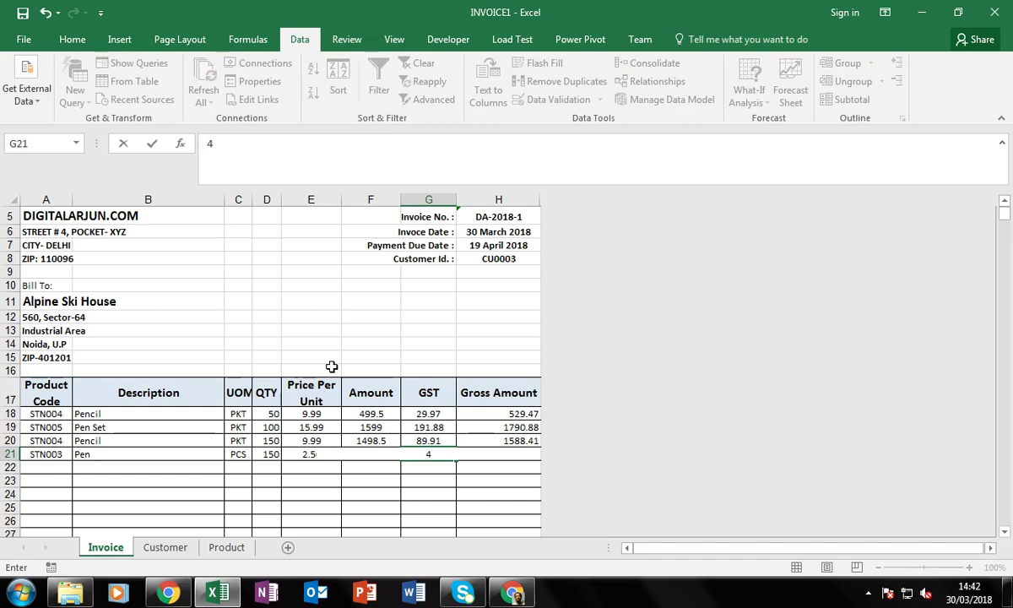
{"action": "key", "text": "Escape"}
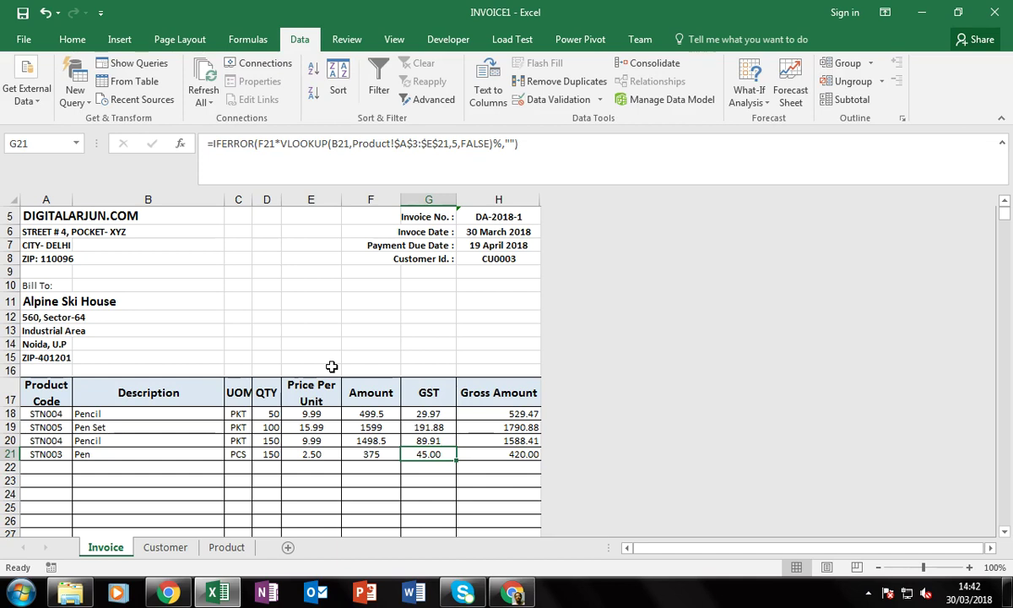
{"action": "key", "text": "Up"}
{"action": "key", "text": "Up"}
{"action": "key", "text": "Up"}
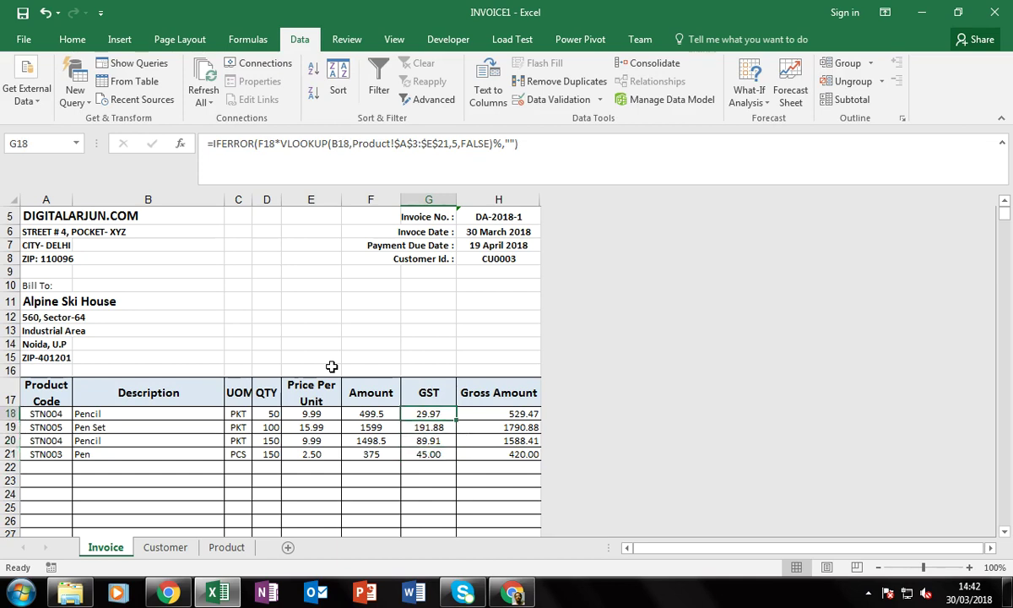
{"action": "key", "text": "Left"}
{"action": "key", "text": "Left"}
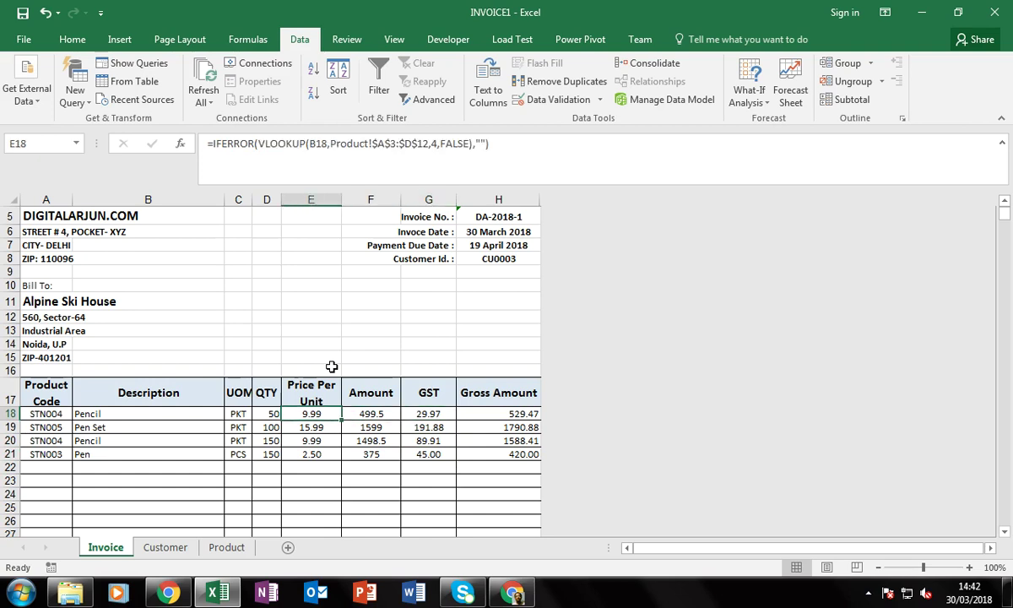
{"action": "key", "text": "Right"}
{"action": "key", "text": "Right"}
{"action": "key", "text": "Right"}
{"action": "key", "text": "Left"}
{"action": "key", "text": "Left"}
{"action": "key", "text": "Left"}
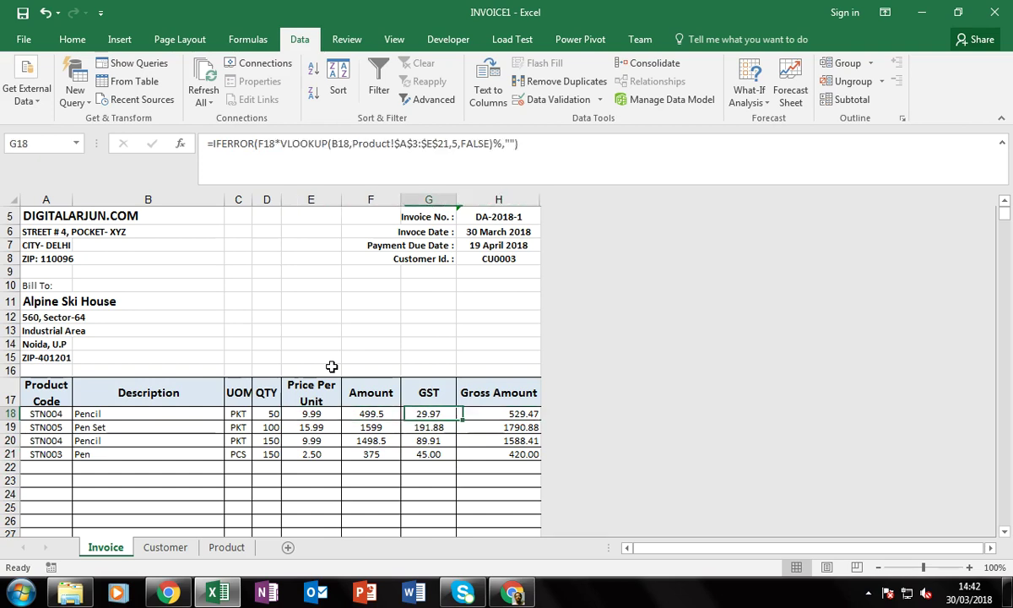
{"action": "key", "text": "shift+Down"}
{"action": "key", "text": "shift+Down"}
{"action": "key", "text": "shift+Down"}
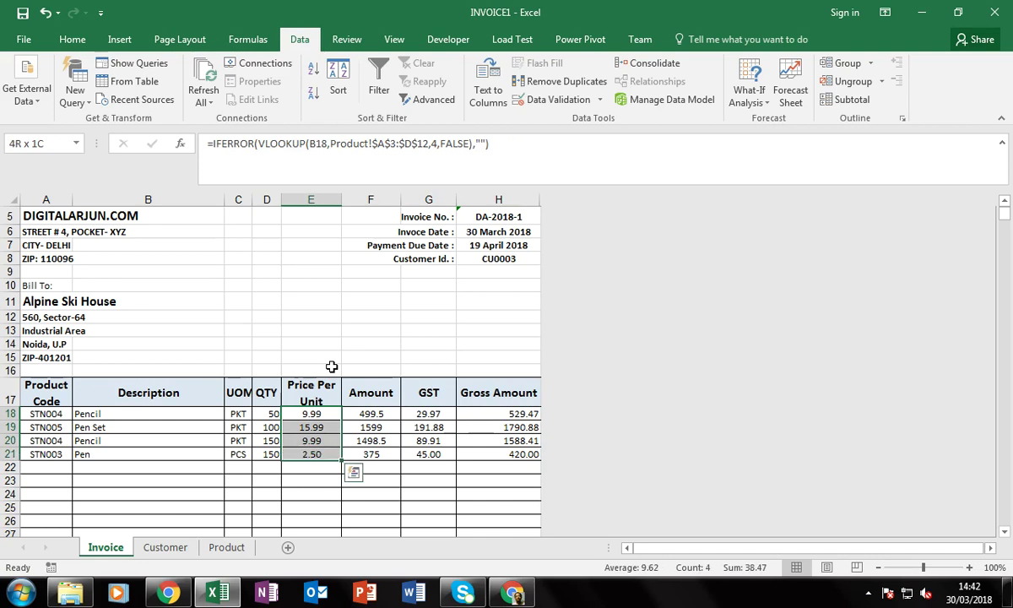
{"action": "key", "text": "shift+Right"}
{"action": "key", "text": "shift+Right"}
{"action": "key", "text": "shift+Right"}
{"action": "key", "text": "shift+Left"}
{"action": "key", "text": "shift+Left"}
{"action": "key", "text": "shift+Left"}
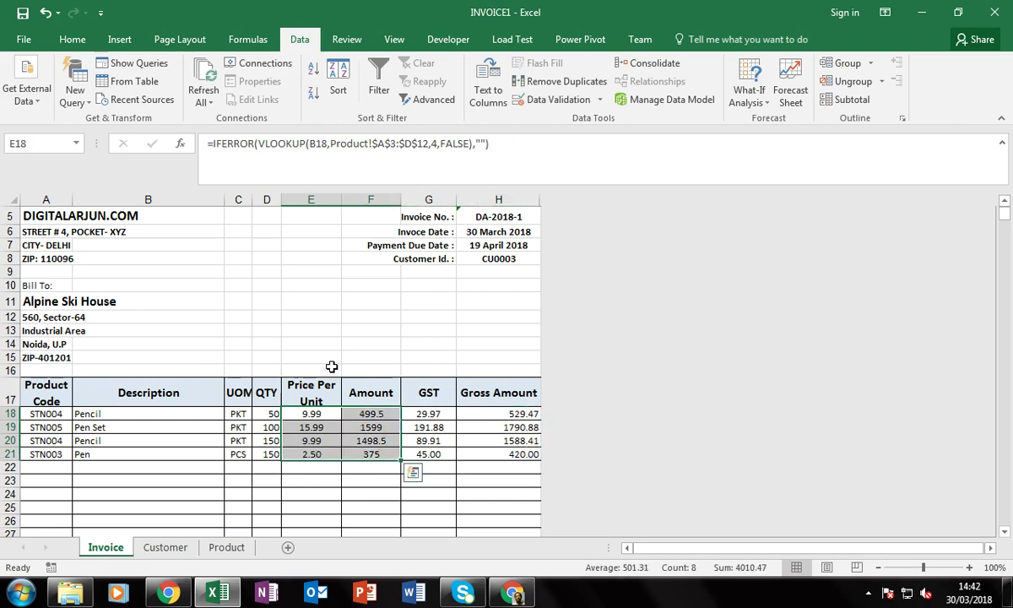
{"action": "key", "text": "Left"}
{"action": "key", "text": "Left"}
{"action": "key", "text": "Right"}
{"action": "key", "text": "Down"}
{"action": "key", "text": "Down"}
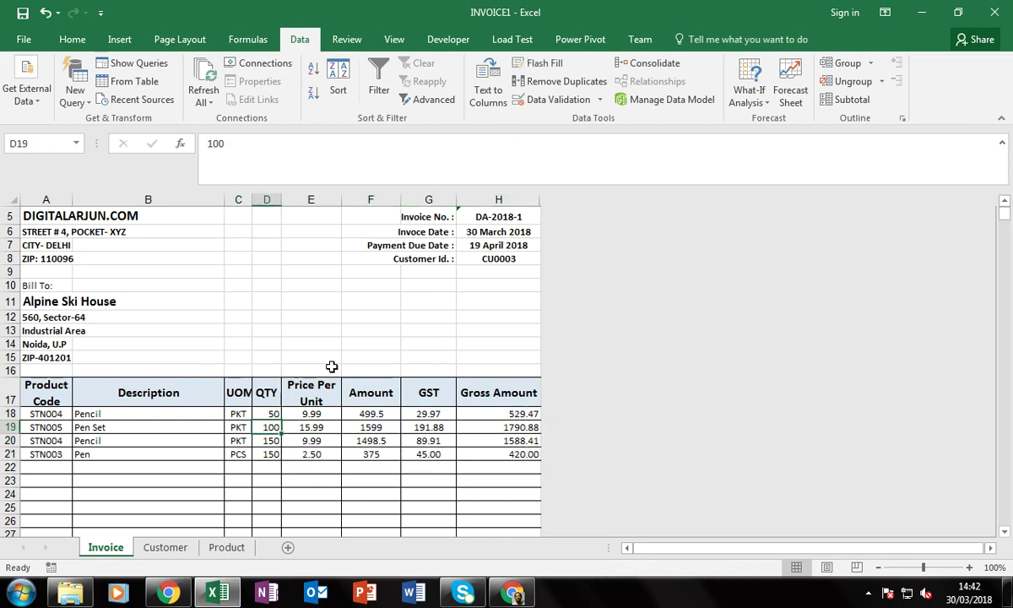
{"action": "key", "text": "Up"}
{"action": "key", "text": "Up"}
{"action": "key", "text": "Down"}
{"action": "key", "text": "Down"}
{"action": "key", "text": "Down"}
{"action": "key", "text": "Up"}
{"action": "key", "text": "Up"}
{"action": "key", "text": "Down"}
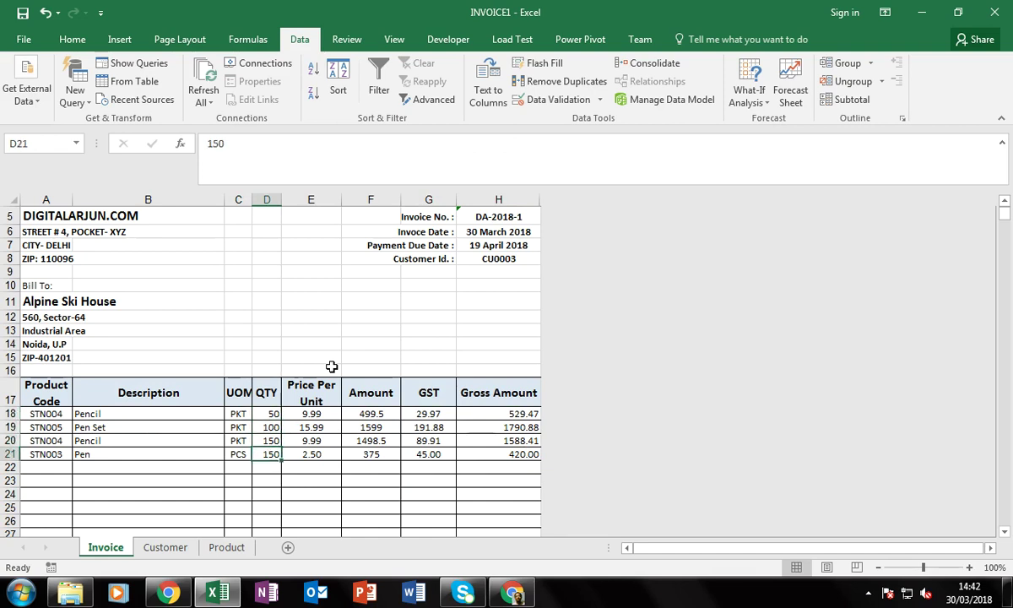
{"action": "key", "text": "Down"}
{"action": "key", "text": "Up"}
{"action": "key", "text": "Up"}
{"action": "key", "text": "Up"}
{"action": "key", "text": "Down"}
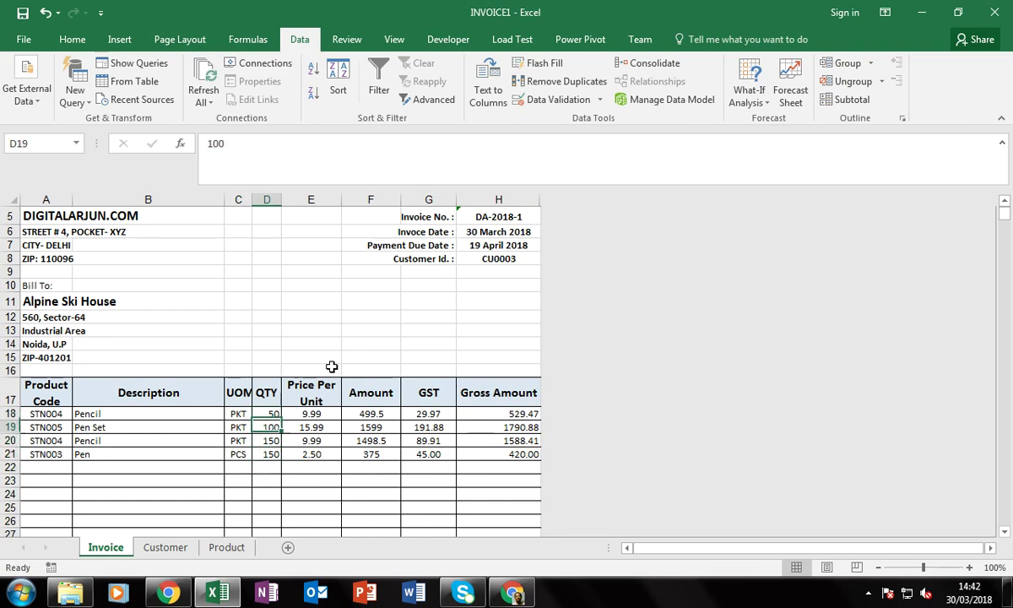
{"action": "key", "text": "Down"}
{"action": "key", "text": "Right"}
{"action": "key", "text": "Right"}
{"action": "key", "text": "Right"}
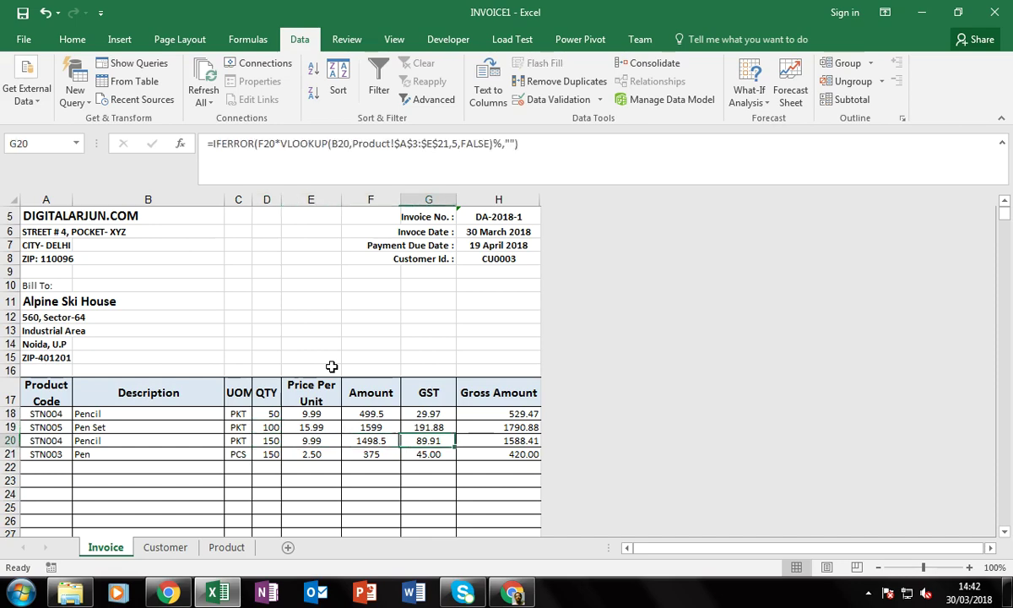
{"action": "key", "text": "Right"}
{"action": "key", "text": "Left"}
{"action": "scroll", "coordinate": [236, 363], "scroll_direction": "up", "scroll_amount": 2}
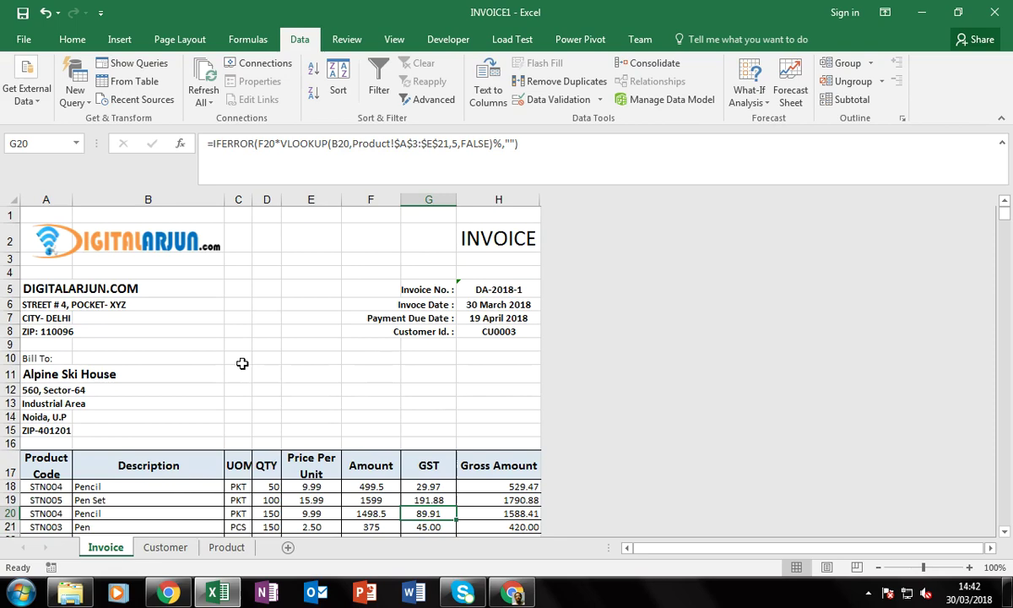
Select the whole Invoice sheet and tick Locked on the Format Cells Protection tab
{"action": "left_click", "coordinate": [199, 291]}
{"action": "left_click", "coordinate": [342, 346]}
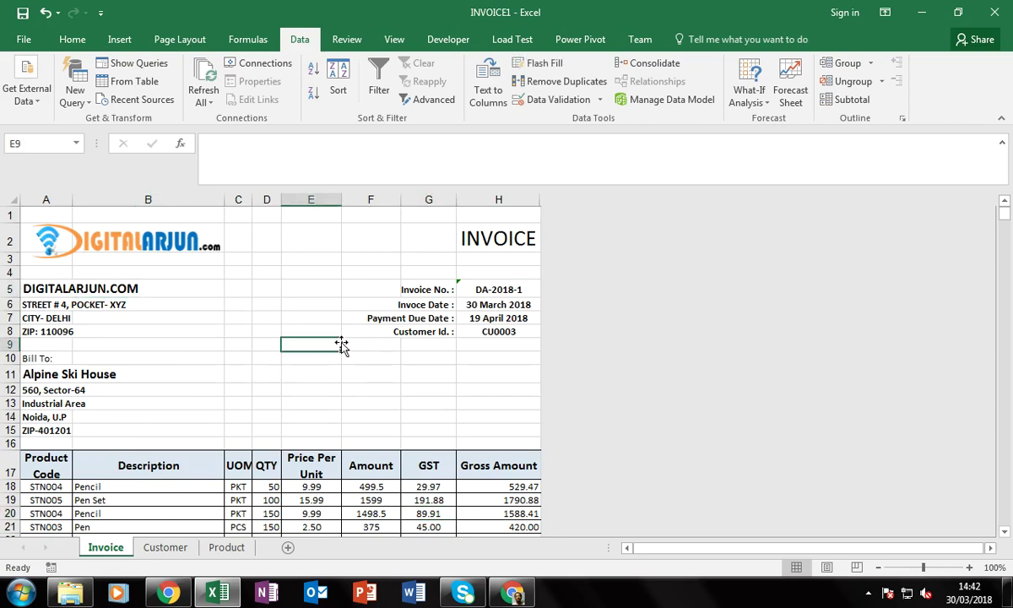
{"action": "key", "text": "Up"}
{"action": "key", "text": "Up"}
{"action": "key", "text": "Up"}
{"action": "key", "text": "Up"}
{"action": "key", "text": "Up"}
{"action": "key", "text": "ctrl+a"}
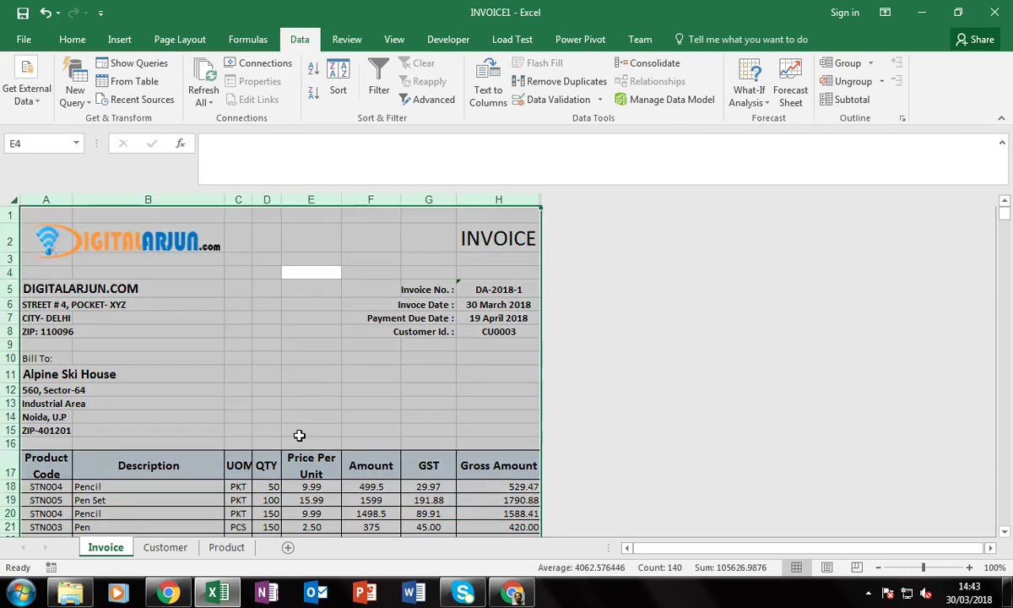
{"action": "right_click", "coordinate": [253, 322]}
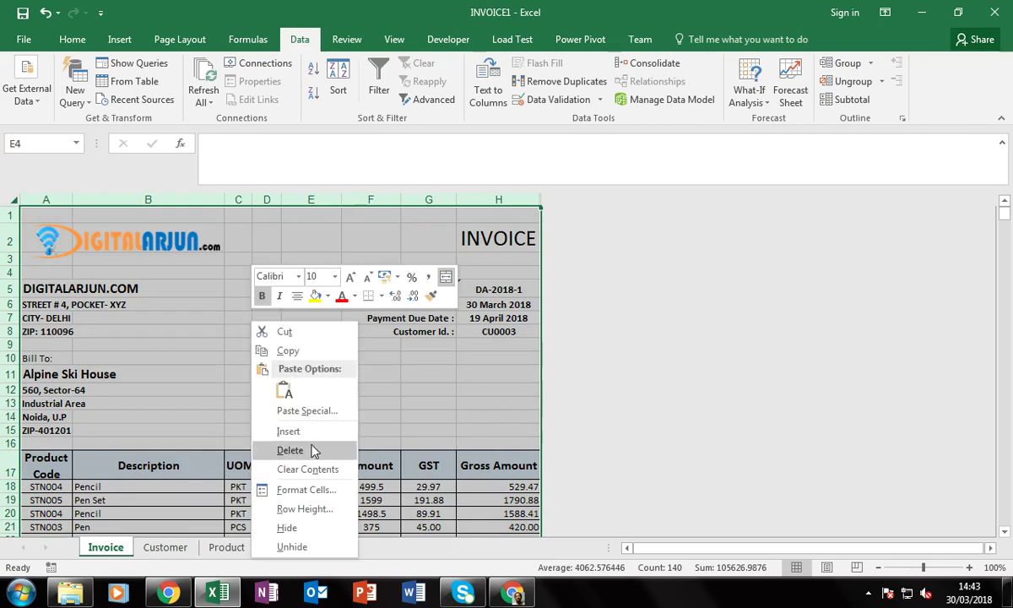
{"action": "left_click", "coordinate": [302, 493]}
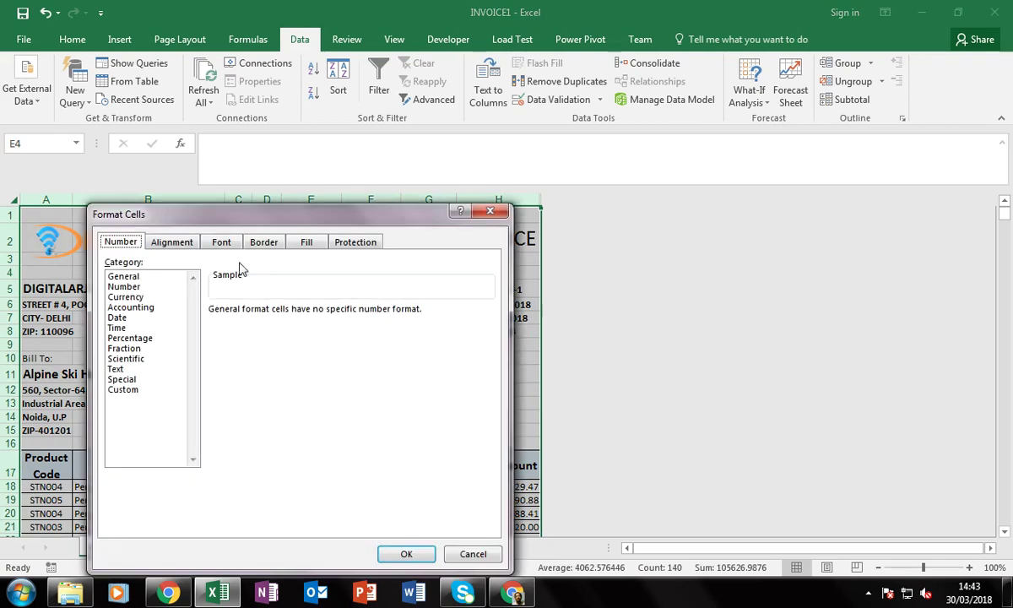
{"action": "left_click", "coordinate": [374, 243]}
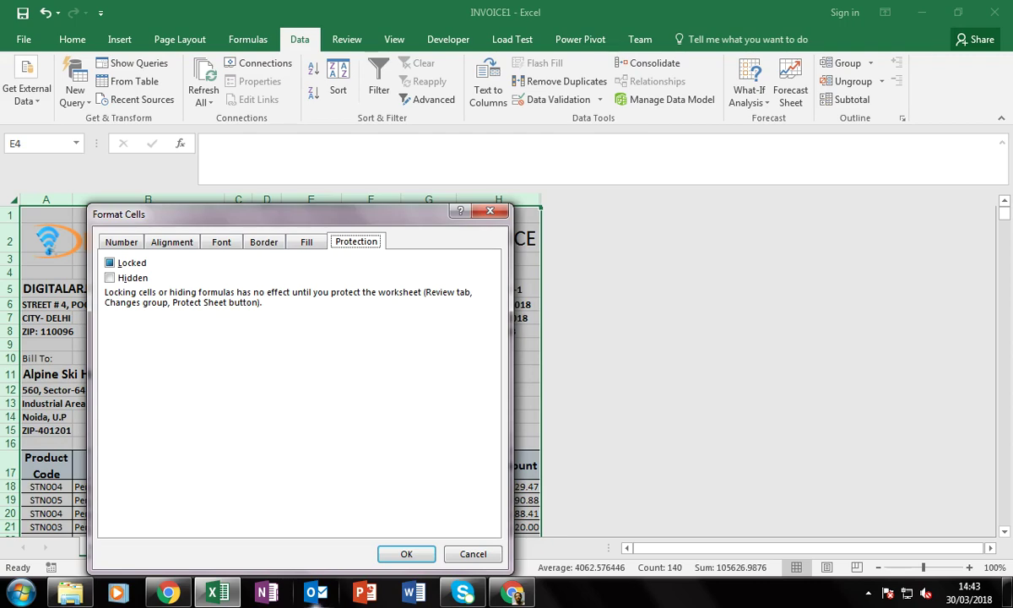
{"action": "left_click", "coordinate": [131, 264]}
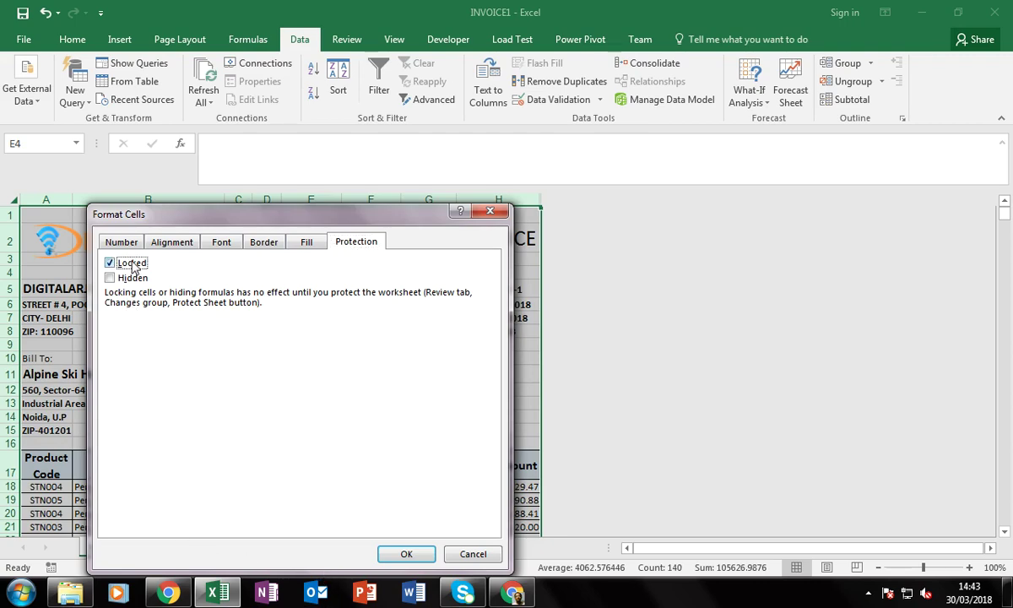
{"action": "left_click", "coordinate": [406, 555]}
{"action": "scroll", "coordinate": [317, 411], "scroll_direction": "down", "scroll_amount": 3}
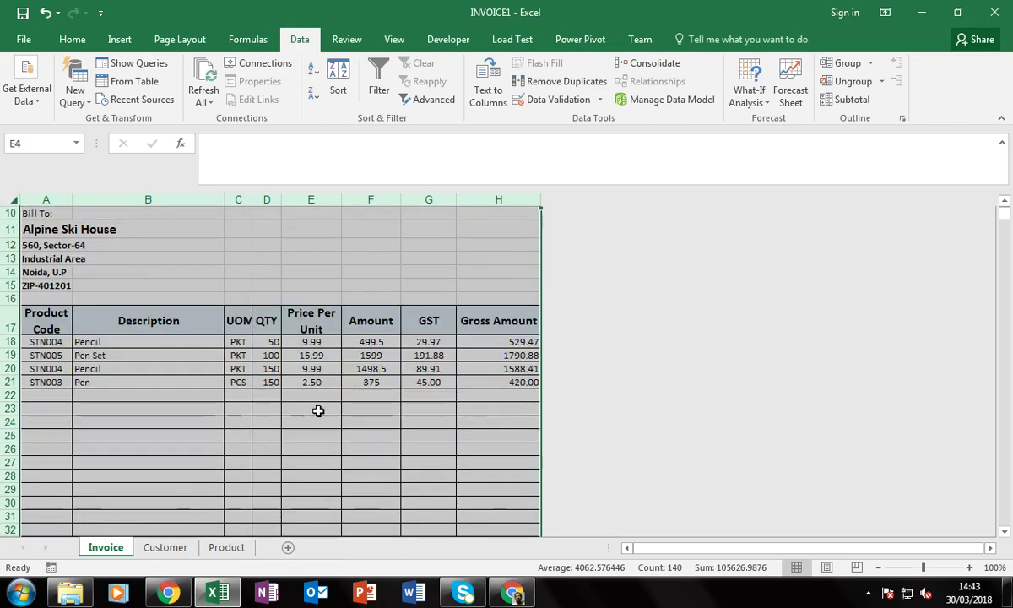
{"action": "left_click", "coordinate": [276, 421]}
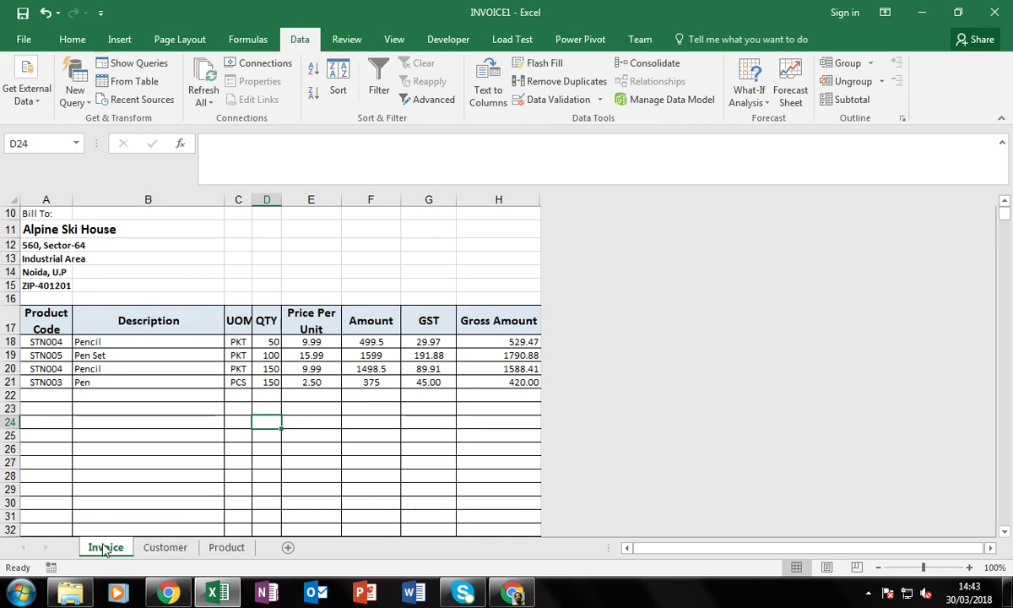
Select QTY cells D18:D32 and untick Locked on the Format Cells Protection tab
{"action": "left_click", "coordinate": [266, 339]}
{"action": "left_click_drag", "start_coordinate": [266, 339], "coordinate": [269, 517]}
{"action": "scroll", "coordinate": [306, 507], "scroll_direction": "down", "scroll_amount": 2}
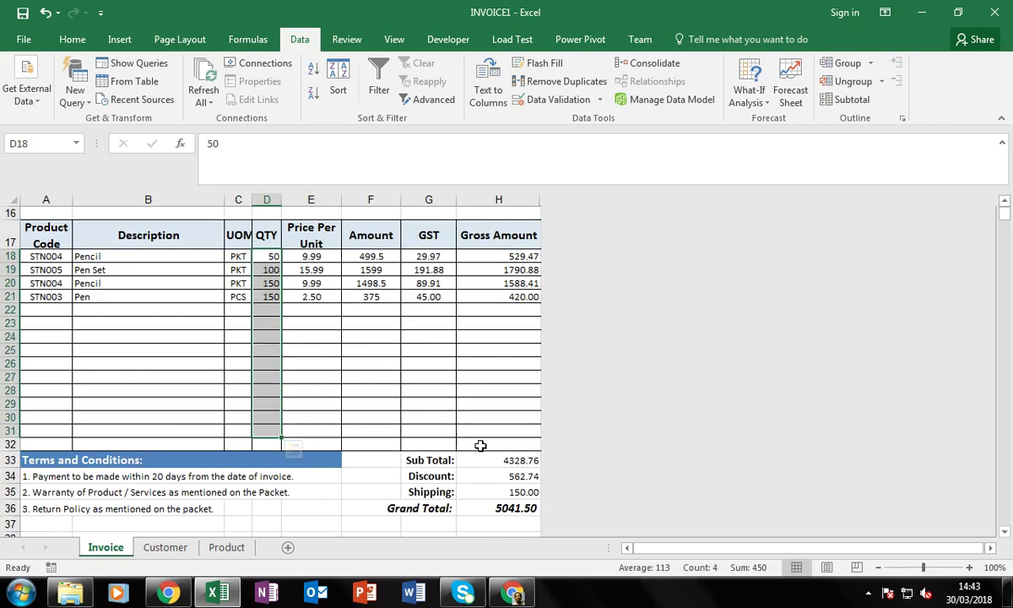
{"action": "key", "text": "shift+Down"}
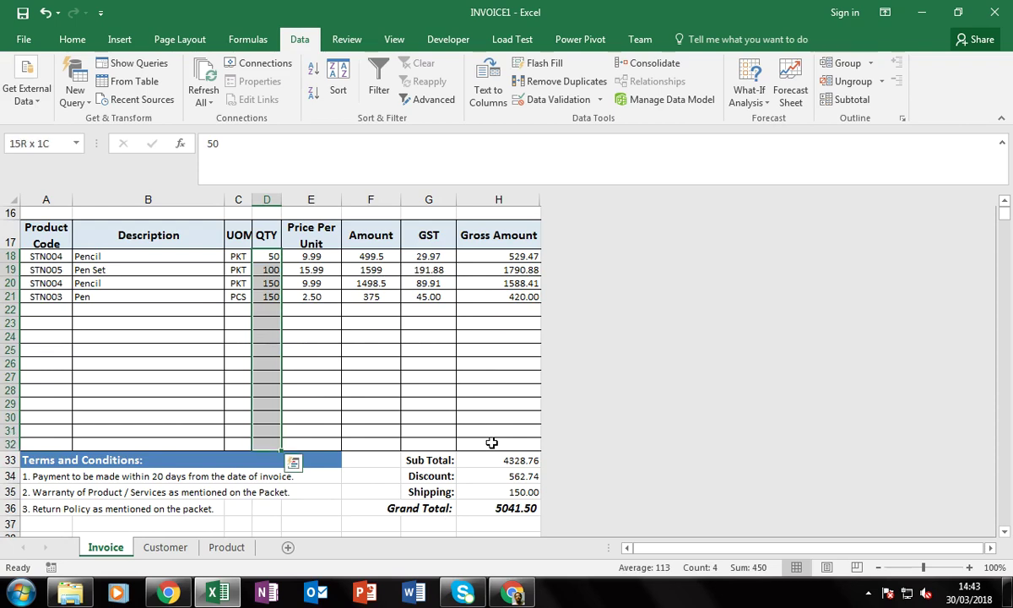
{"action": "right_click", "coordinate": [270, 253]}
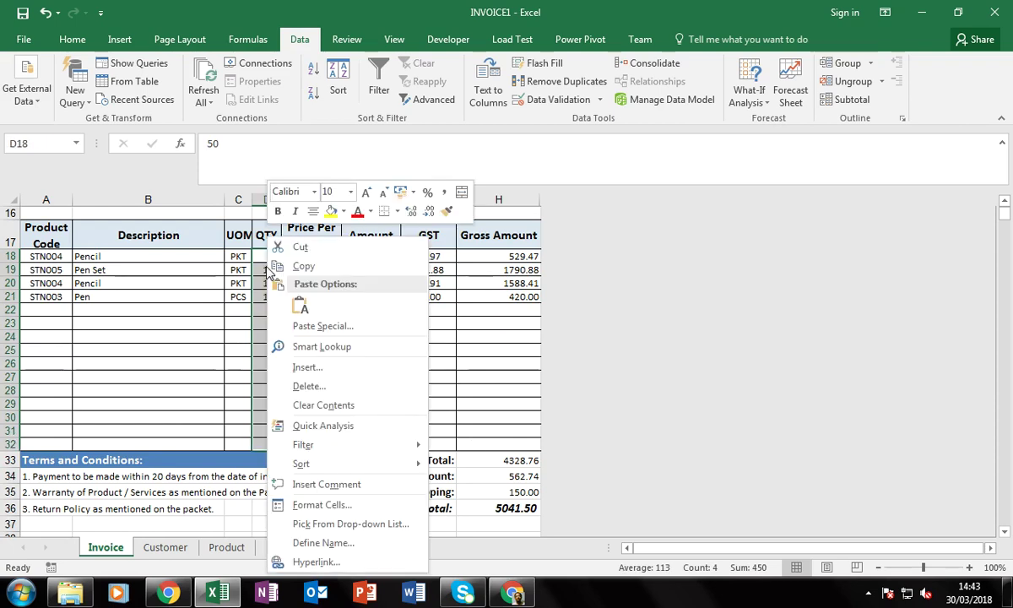
{"action": "left_click", "coordinate": [336, 512]}
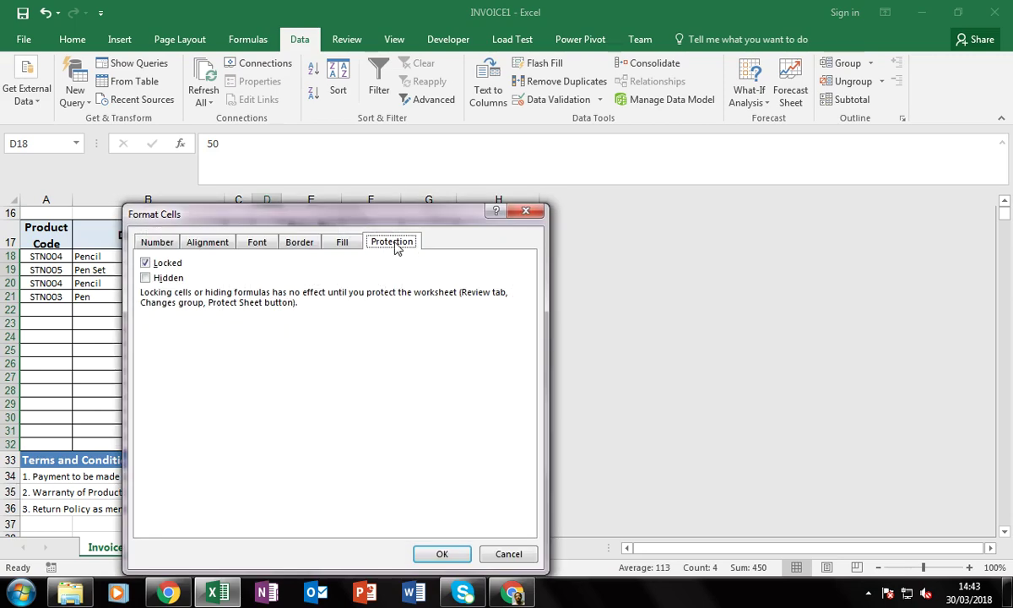
{"action": "left_click", "coordinate": [145, 263]}
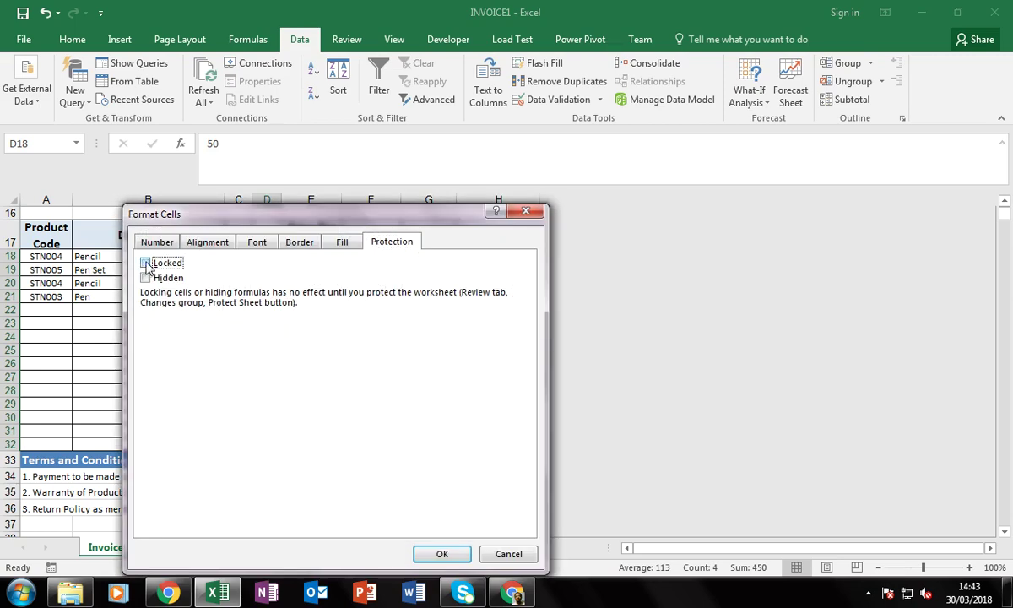
{"action": "left_click", "coordinate": [442, 553]}
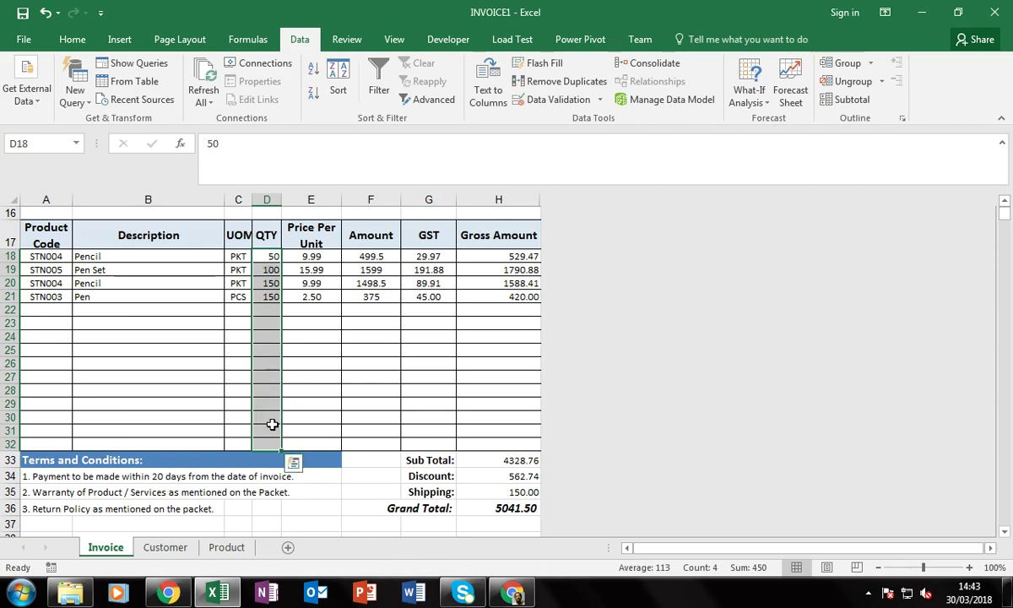
{"action": "left_click", "coordinate": [272, 426]}
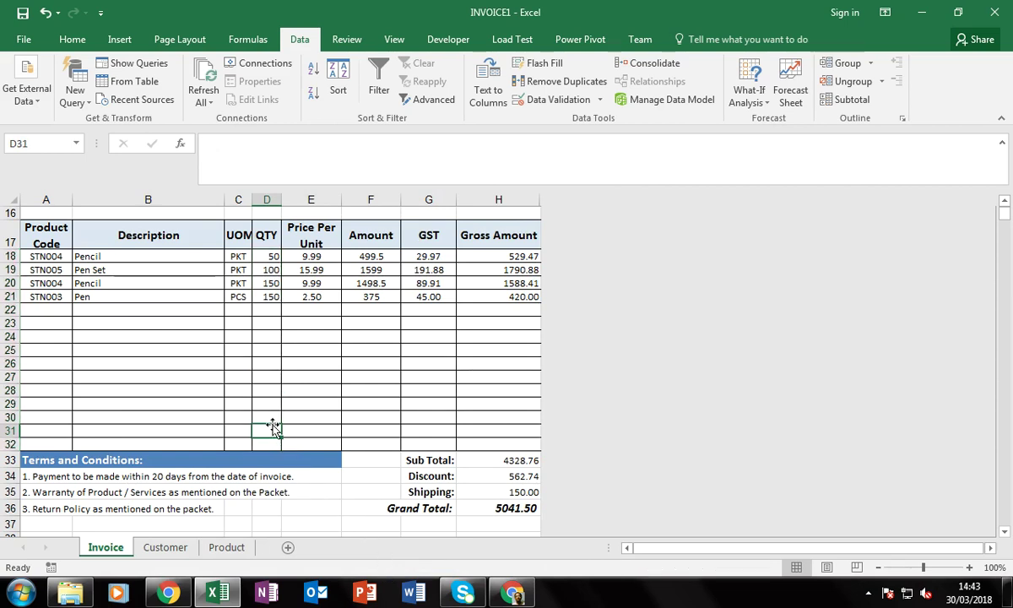
{"action": "scroll", "coordinate": [193, 484], "scroll_direction": "up", "scroll_amount": 4}
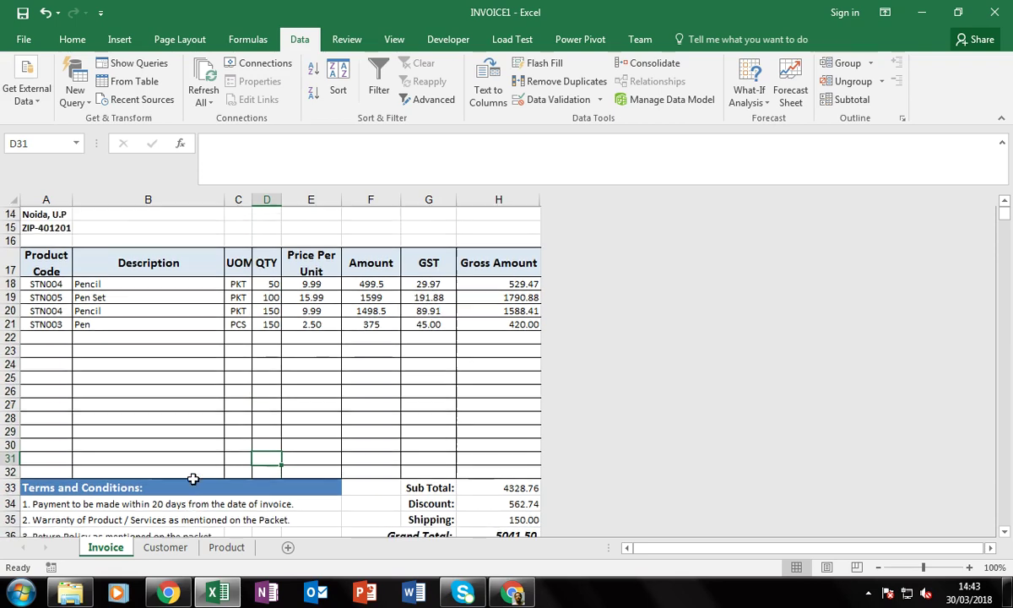
{"action": "left_click", "coordinate": [171, 428]}
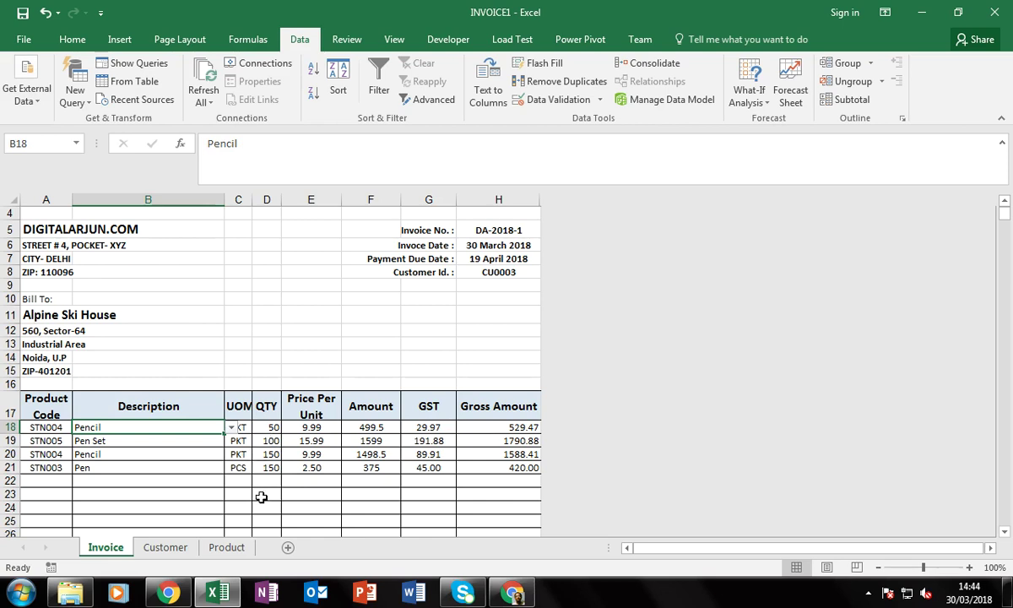
Clear the sample item descriptions in B18:B21
{"action": "left_click", "coordinate": [268, 440]}
{"action": "left_click", "coordinate": [150, 438]}
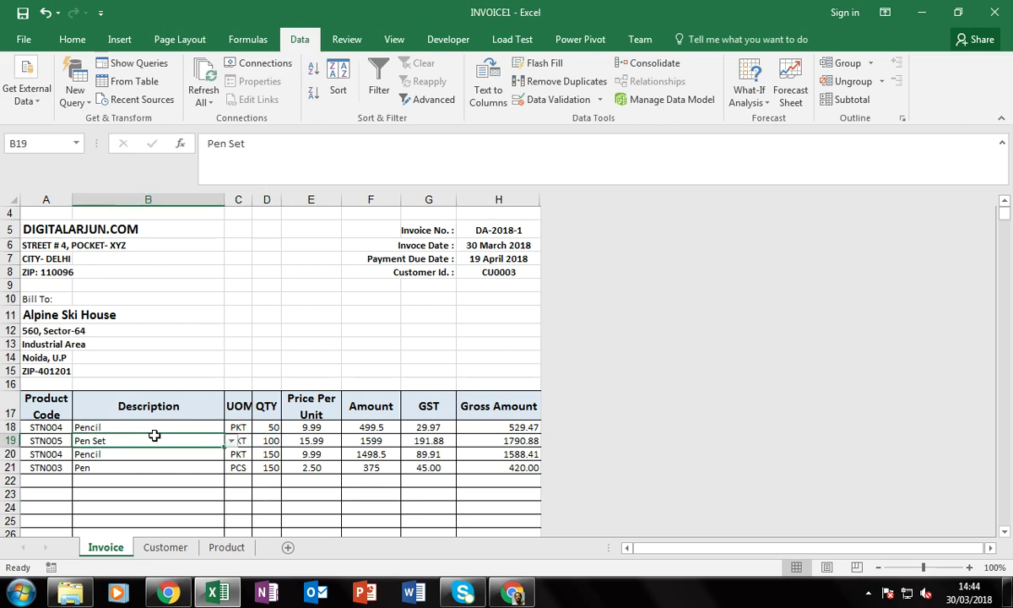
{"action": "key", "text": "Up"}
{"action": "key", "text": "Right"}
{"action": "key", "text": "shift+Left"}
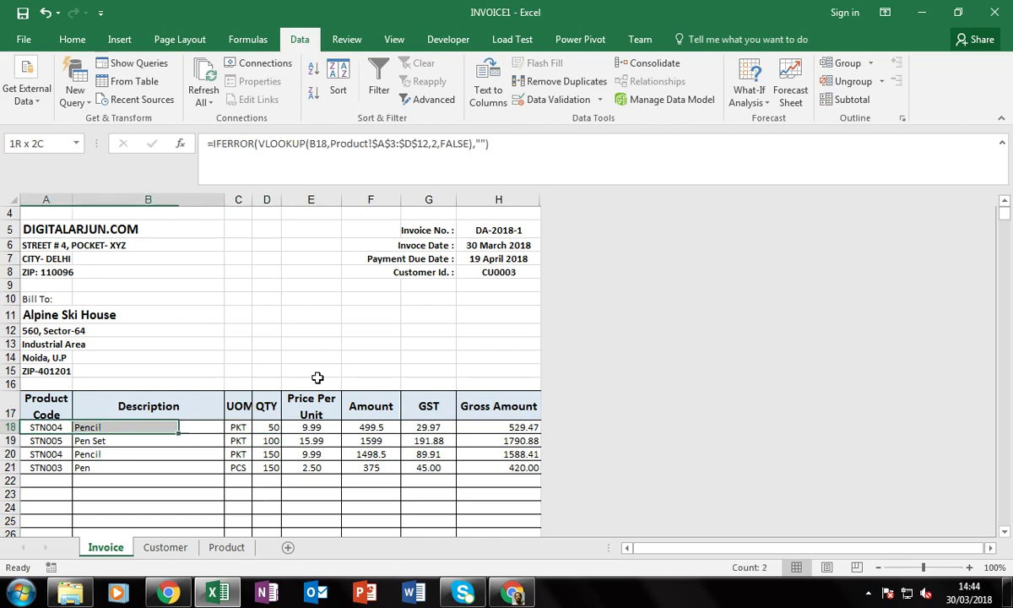
{"action": "key", "text": "Up"}
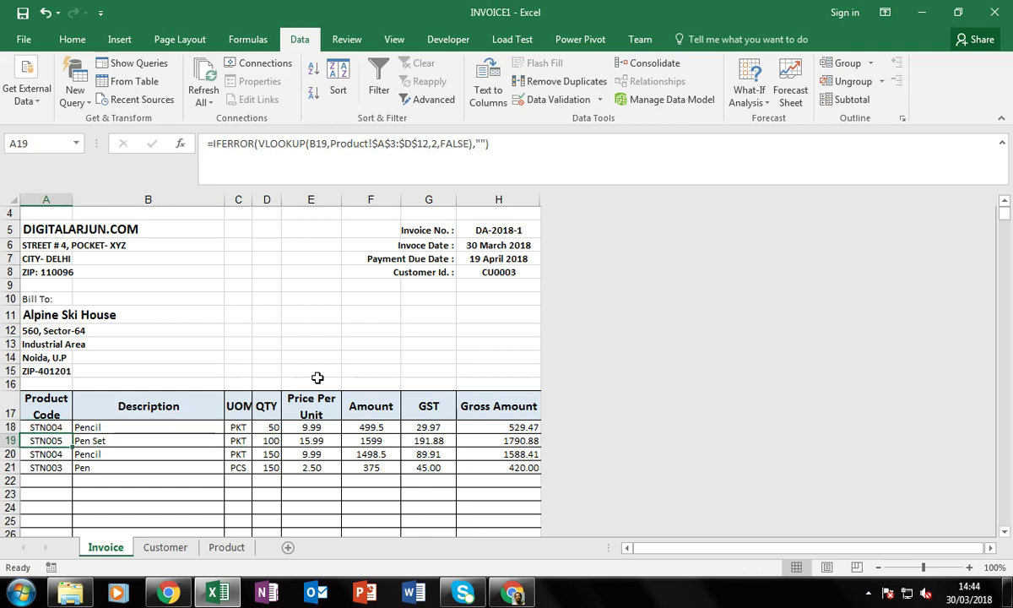
{"action": "key", "text": "Down"}
{"action": "key", "text": "Right"}
{"action": "key", "text": "shift+Down"}
{"action": "key", "text": "shift+Down"}
{"action": "key", "text": "shift+Down"}
{"action": "key", "text": "Delete"}
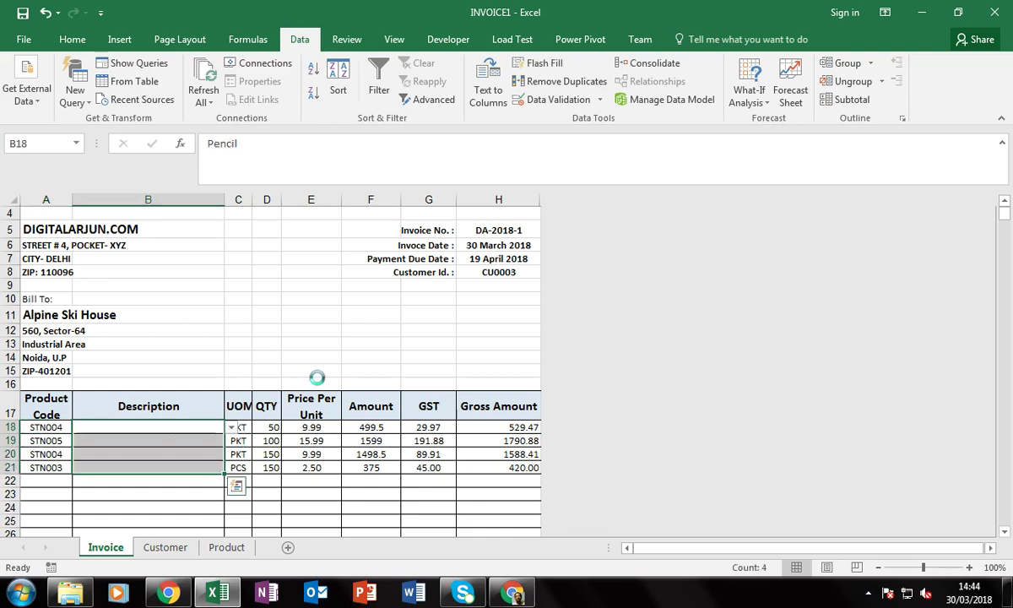
Clear the sample quantities in D18:D21 and the Bill To address in A11:A15
{"action": "key", "text": "Right"}
{"action": "key", "text": "Right"}
{"action": "key", "text": "shift+Down"}
{"action": "key", "text": "shift+Down"}
{"action": "key", "text": "shift+Down"}
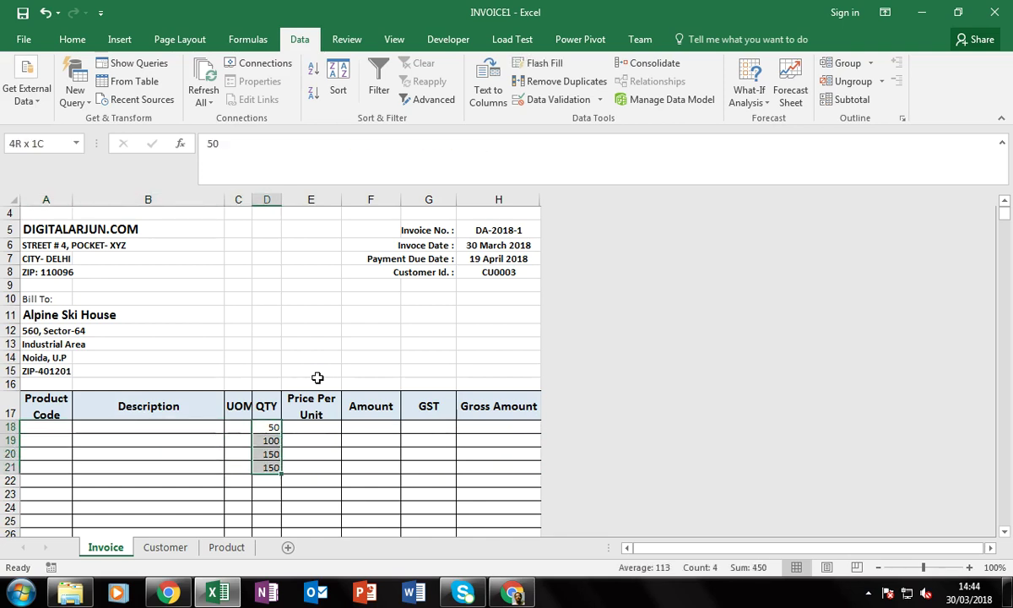
{"action": "key", "text": "Delete"}
{"action": "key", "text": "Up"}
{"action": "key", "text": "Up"}
{"action": "key", "text": "Up"}
{"action": "key", "text": "Left"}
{"action": "key", "text": "Left"}
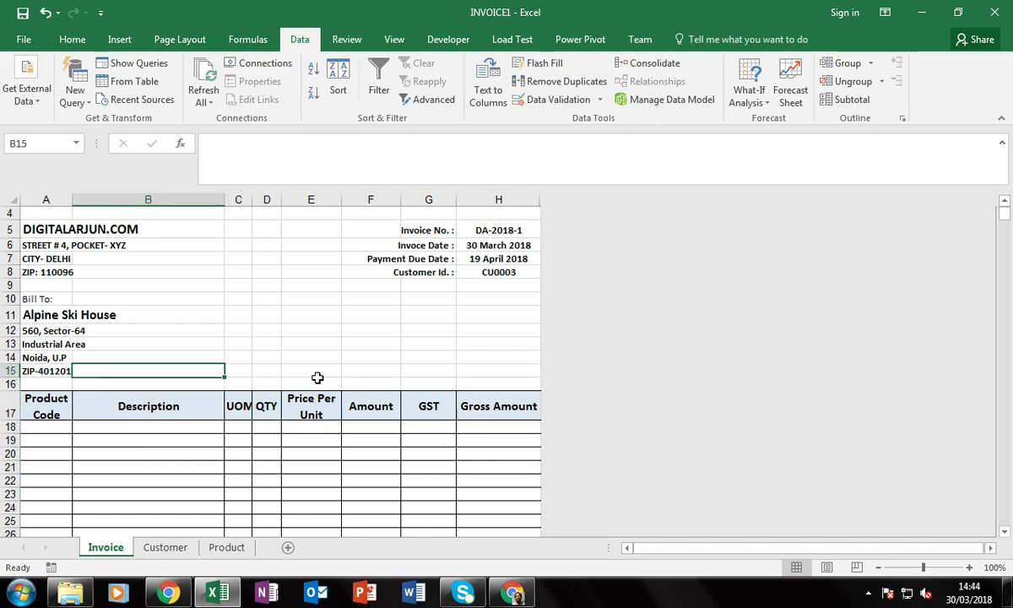
{"action": "key", "text": "Left"}
{"action": "key", "text": "Up"}
{"action": "key", "text": "Up"}
{"action": "key", "text": "Up"}
{"action": "key", "text": "Up"}
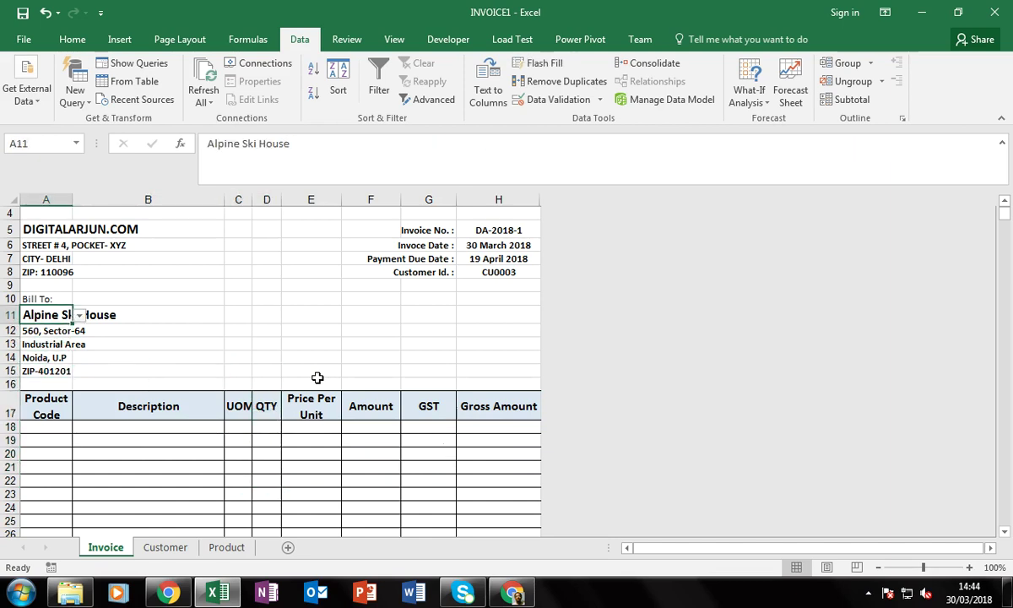
{"action": "key", "text": "shift+Down"}
{"action": "key", "text": "shift+Down"}
{"action": "key", "text": "shift+Down"}
{"action": "key", "text": "shift+Down"}
{"action": "key", "text": "Delete"}
Return the selection to the top of the cleared invoice sheet
{"action": "key", "text": "Right"}
{"action": "key", "text": "Right"}
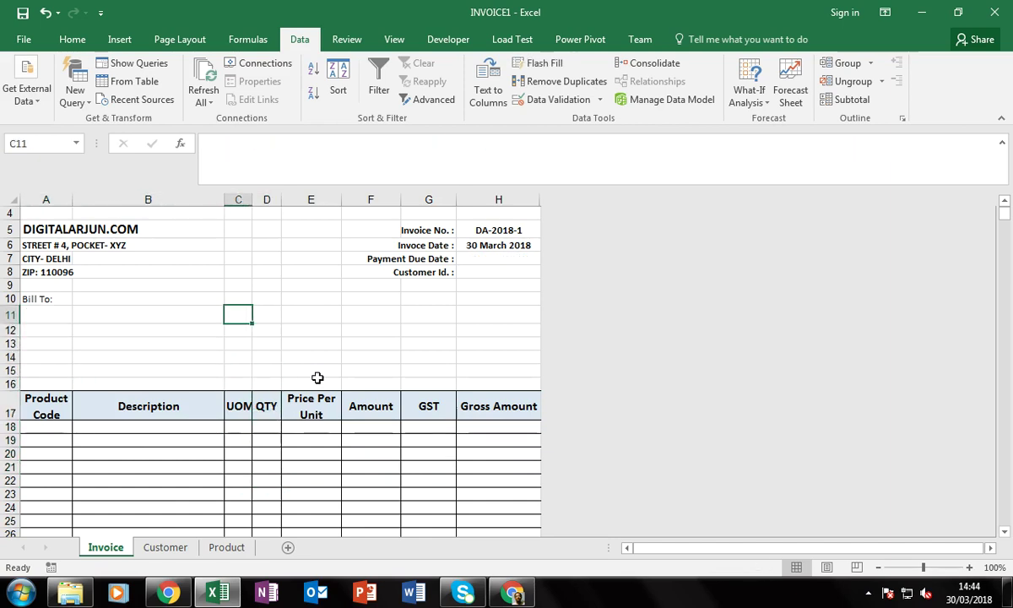
{"action": "key", "text": "Right"}
{"action": "key", "text": "Right"}
{"action": "key", "text": "Left"}
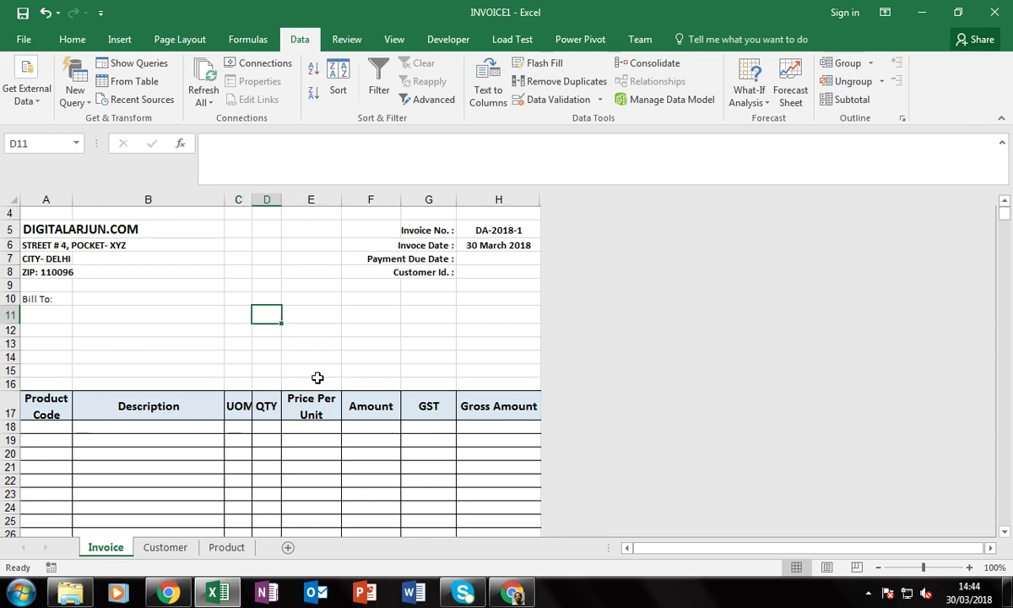
{"action": "key", "text": "Down"}
{"action": "key", "text": "Down"}
{"action": "key", "text": "Down"}
{"action": "key", "text": "Down"}
{"action": "key", "text": "Down"}
{"action": "key", "text": "Down"}
{"action": "key", "text": "ctrl+Down"}
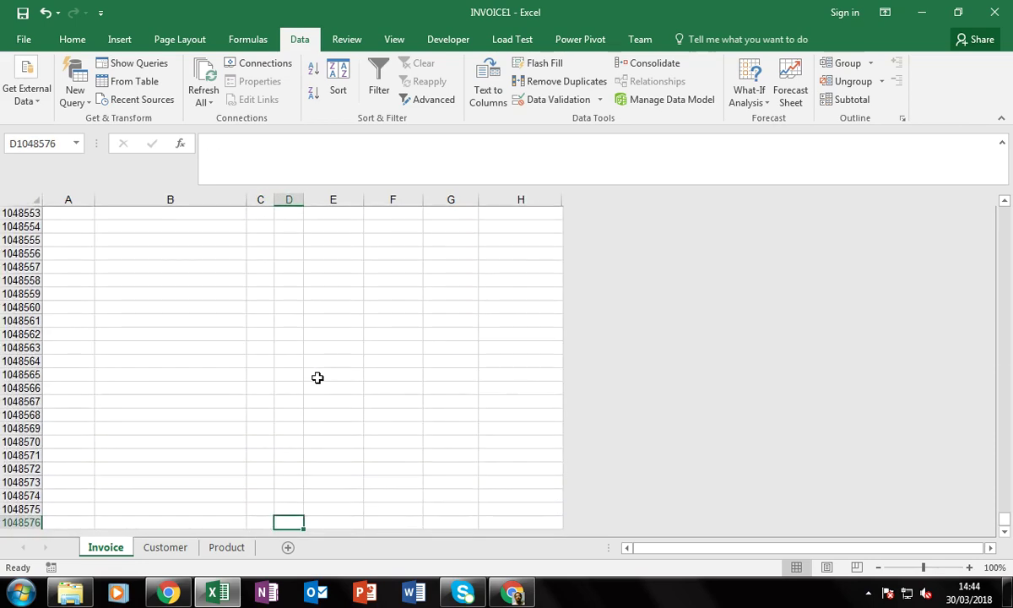
{"action": "key", "text": "ctrl+Up"}
{"action": "key", "text": "ctrl+Up"}
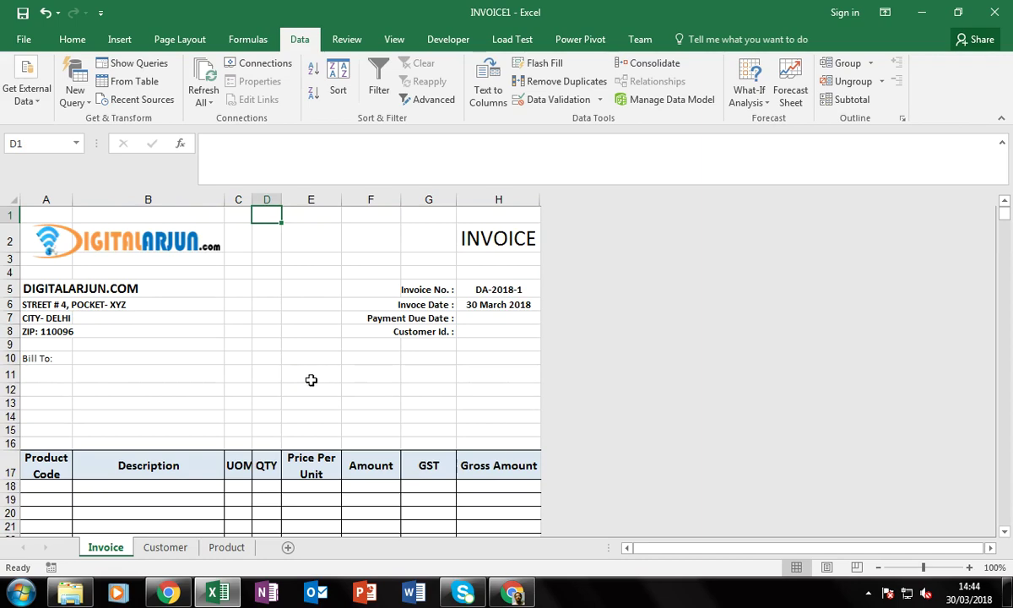
Check Format Cells protection for the quantity cells, closing without changes
{"action": "scroll", "coordinate": [268, 405], "scroll_direction": "down", "scroll_amount": 2}
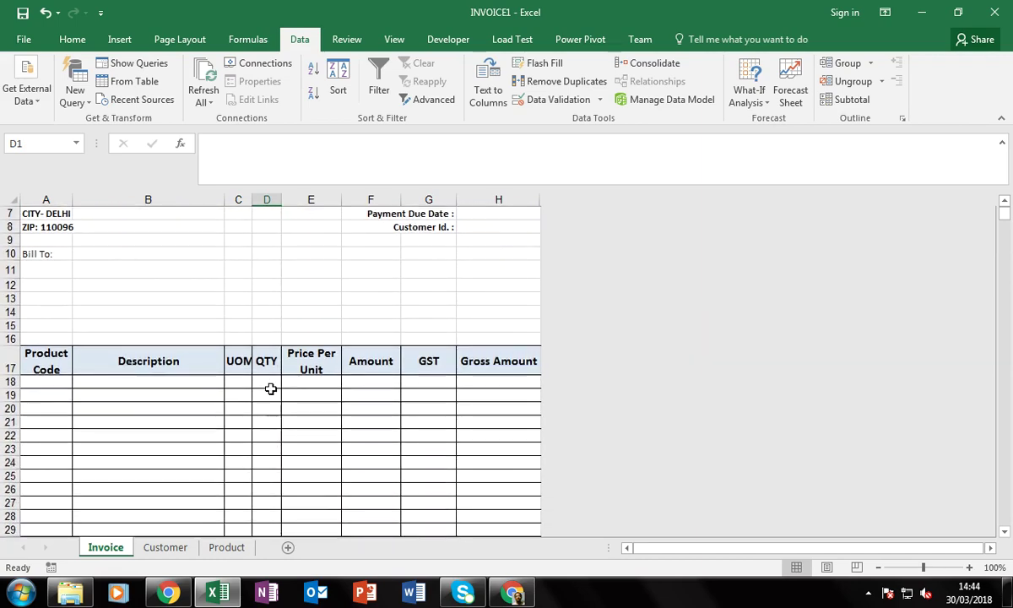
{"action": "left_click", "coordinate": [268, 384]}
{"action": "left_click_drag", "start_coordinate": [270, 405], "coordinate": [267, 443]}
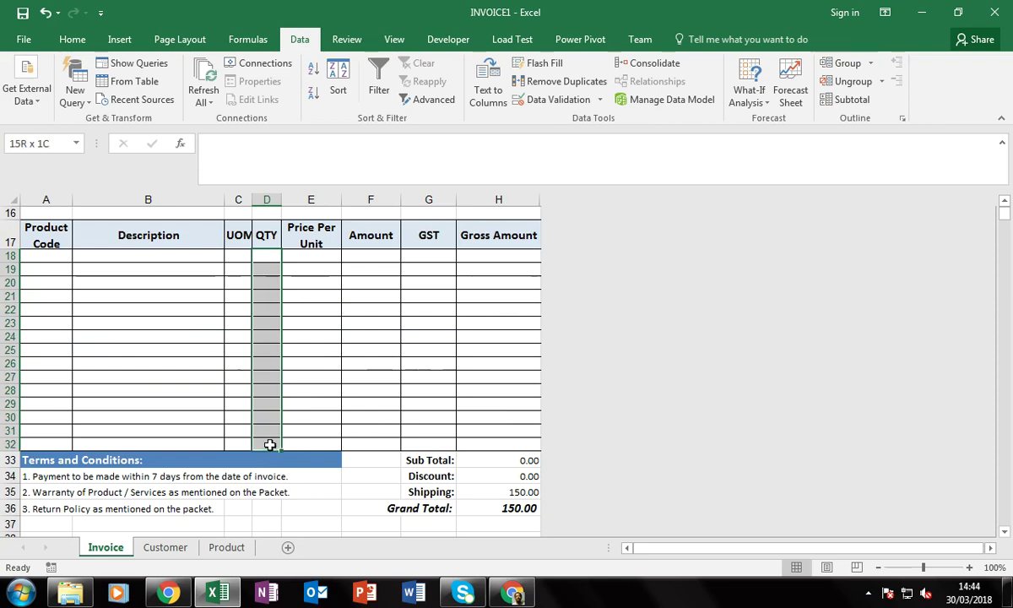
{"action": "right_click", "coordinate": [275, 365]}
{"action": "left_click", "coordinate": [319, 304]}
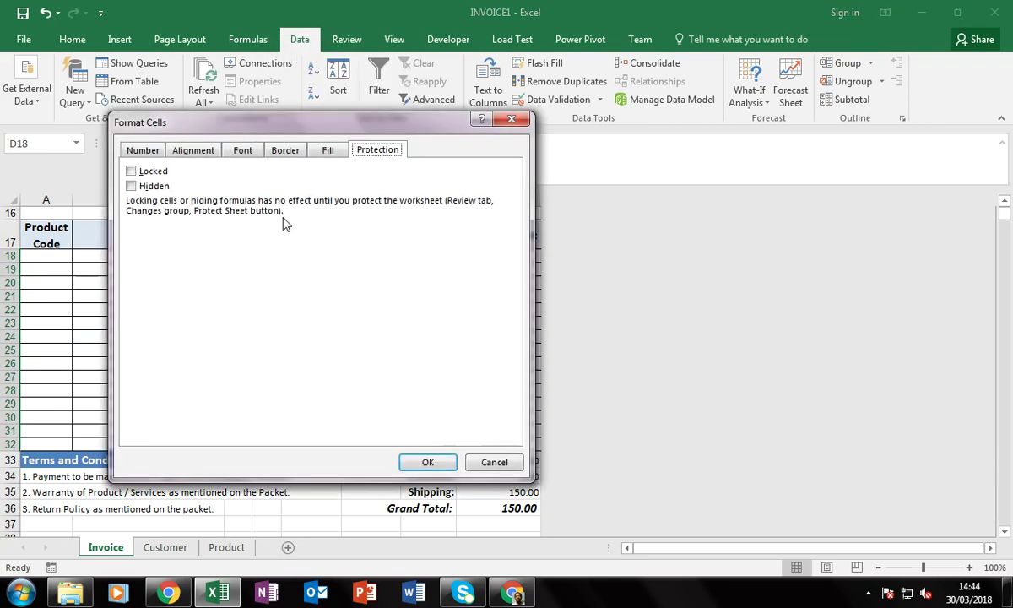
{"action": "left_click", "coordinate": [495, 462]}
Unlock the description cells B18:B32 via Format Cells protection
{"action": "left_click", "coordinate": [135, 350]}
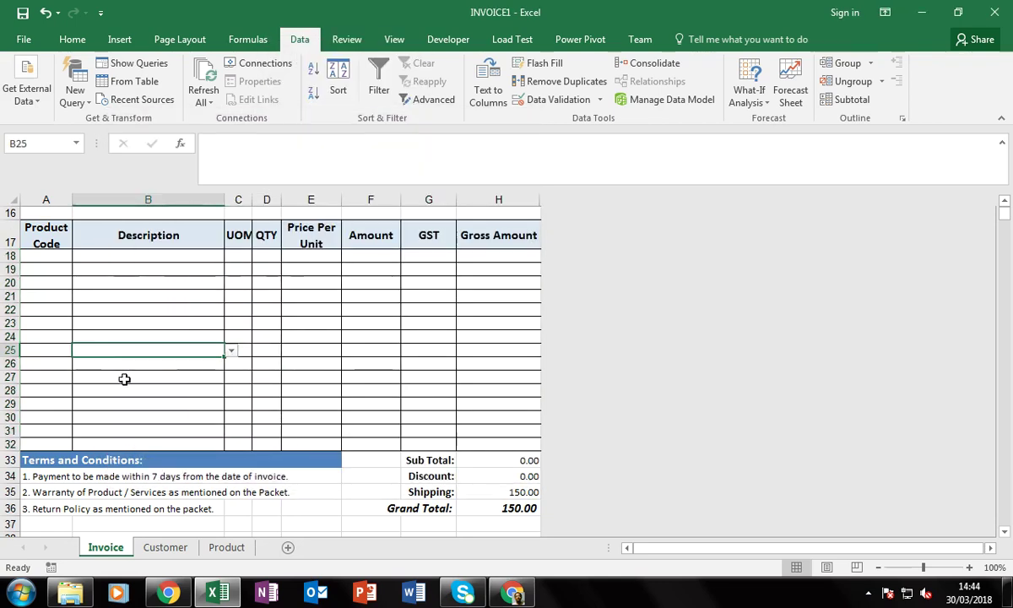
{"action": "scroll", "coordinate": [166, 329], "scroll_direction": "up", "scroll_amount": 2}
{"action": "left_click", "coordinate": [141, 341]}
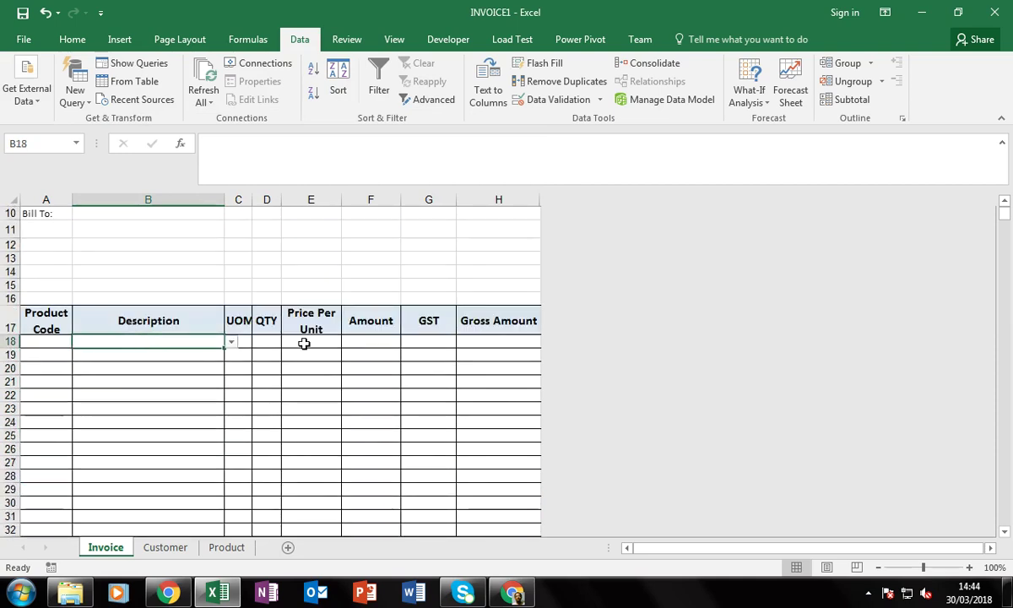
{"action": "key", "text": "shift+Down"}
{"action": "key", "text": "shift+Down"}
{"action": "key", "text": "shift+Down"}
{"action": "key", "text": "shift+Down"}
{"action": "key", "text": "shift+Down"}
{"action": "key", "text": "shift+Down"}
{"action": "key", "text": "shift+Down"}
{"action": "key", "text": "shift+Down"}
{"action": "key", "text": "shift+Down"}
{"action": "key", "text": "shift+Down"}
{"action": "key", "text": "shift+Down"}
{"action": "key", "text": "shift+Down"}
{"action": "key", "text": "shift+Down"}
{"action": "key", "text": "shift+Down"}
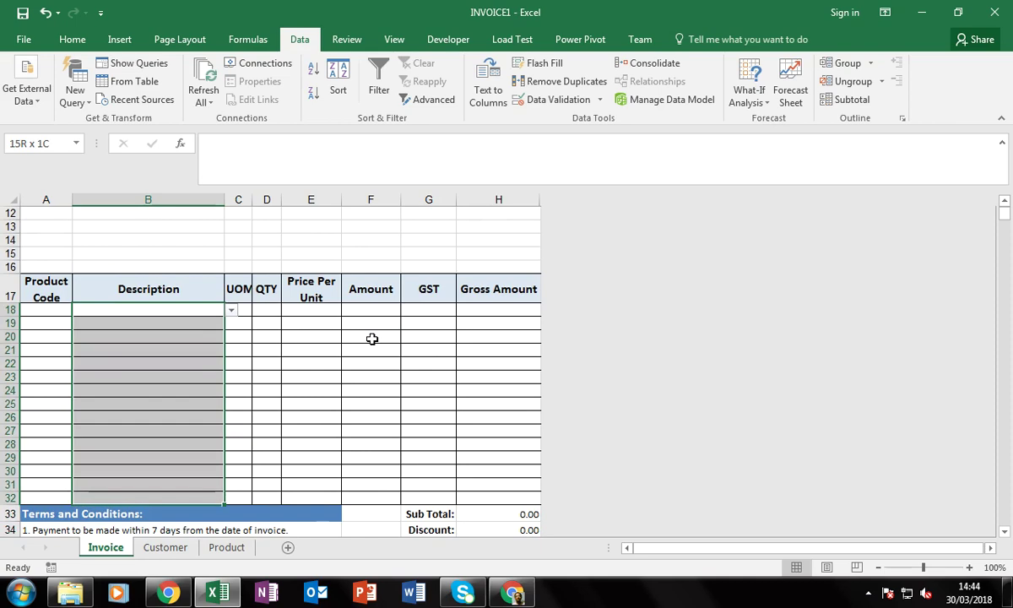
{"action": "right_click", "coordinate": [155, 353]}
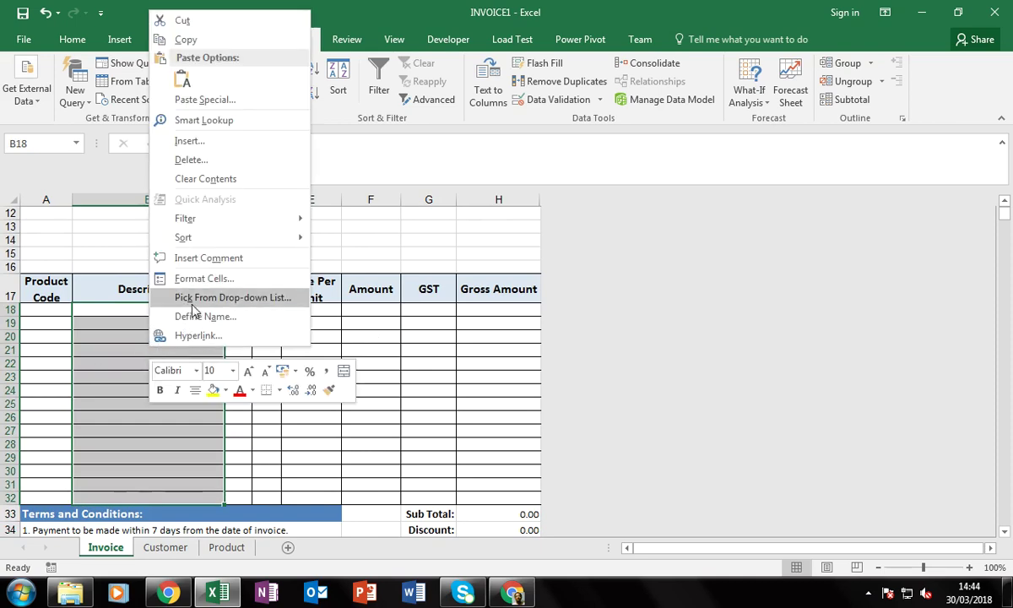
{"action": "left_click", "coordinate": [180, 278]}
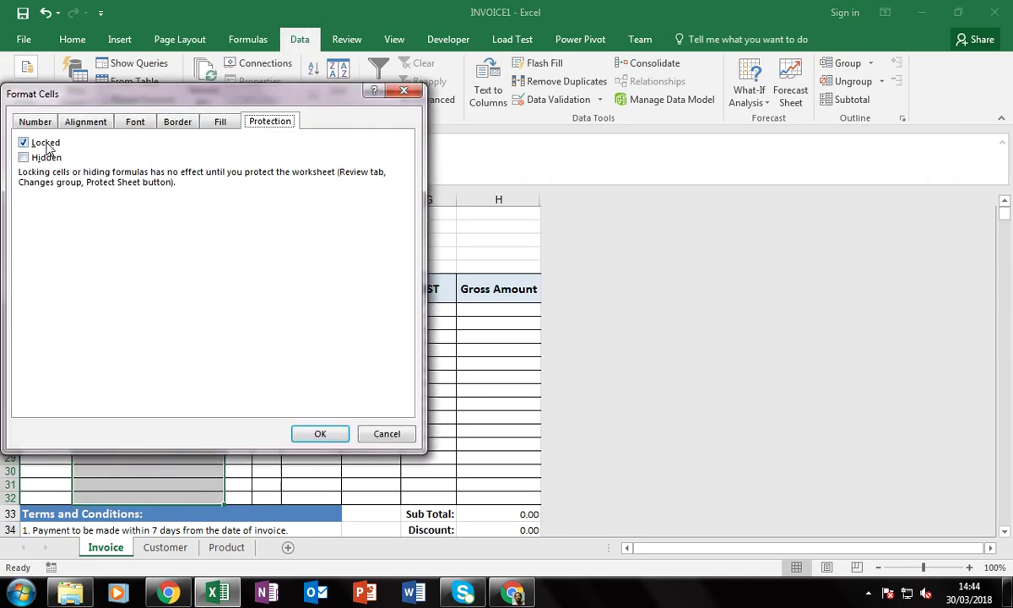
{"action": "left_click", "coordinate": [42, 142]}
{"action": "left_click", "coordinate": [325, 433]}
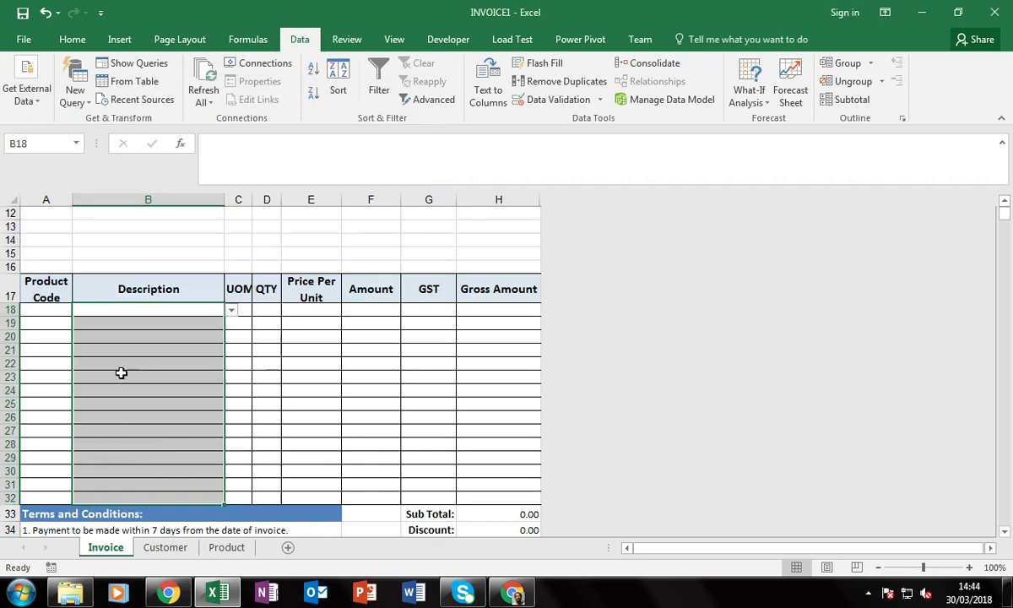
Unlock the Bill To customer cells starting at A11
{"action": "scroll", "coordinate": [120, 373], "scroll_direction": "up", "scroll_amount": 3}
{"action": "left_click", "coordinate": [46, 329]}
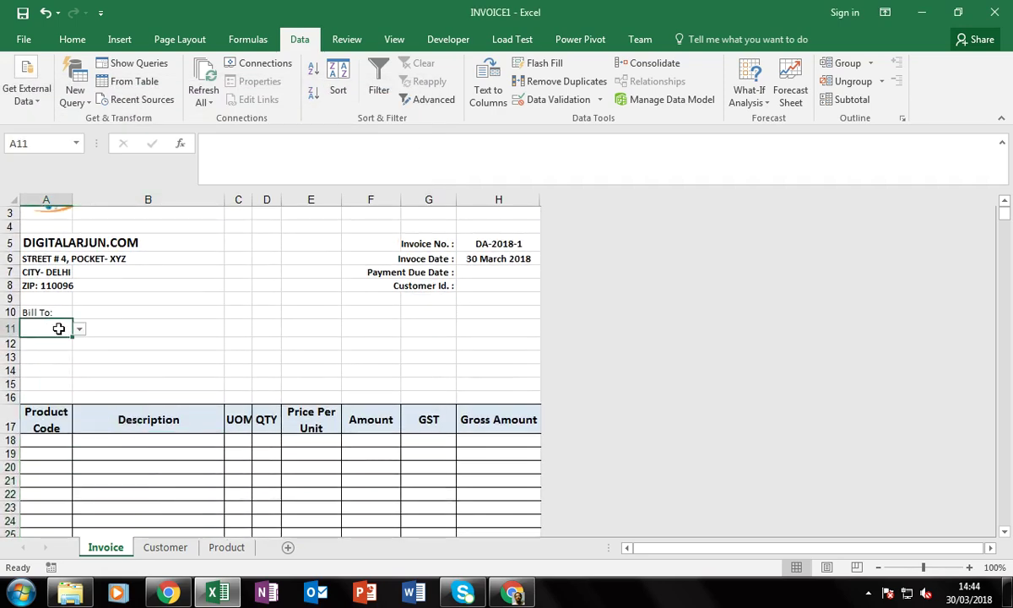
{"action": "right_click", "coordinate": [58, 328]}
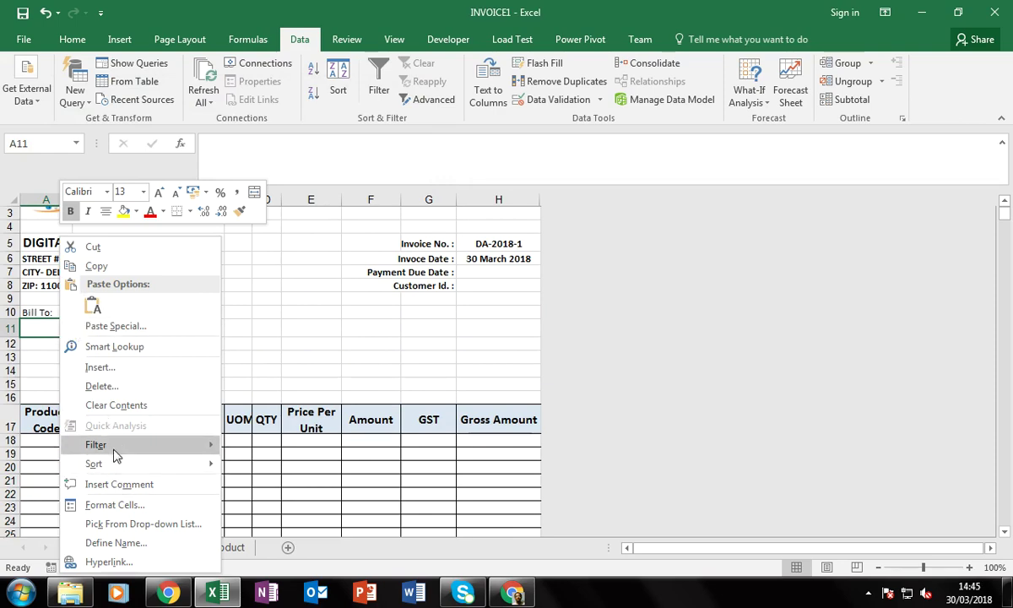
{"action": "left_click", "coordinate": [115, 505]}
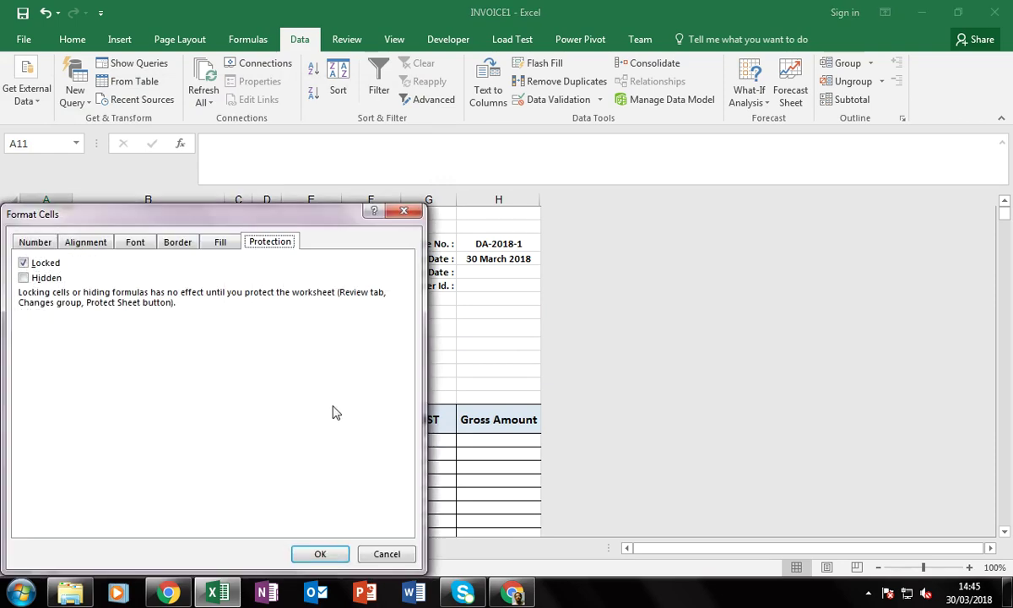
{"action": "left_click", "coordinate": [47, 262]}
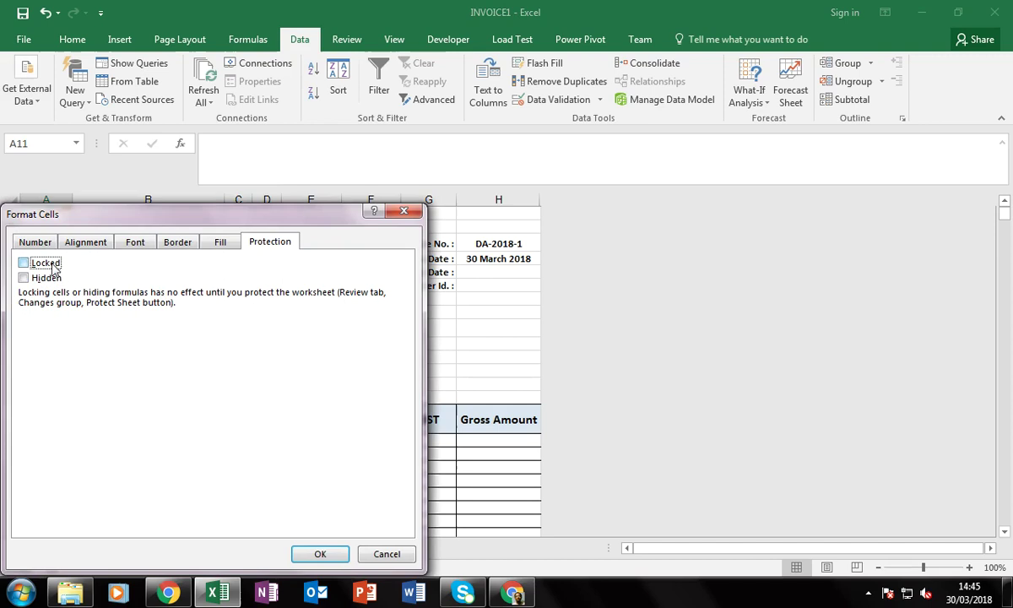
{"action": "left_click", "coordinate": [321, 554]}
Unlock the invoice number cell H5
{"action": "left_click", "coordinate": [372, 373]}
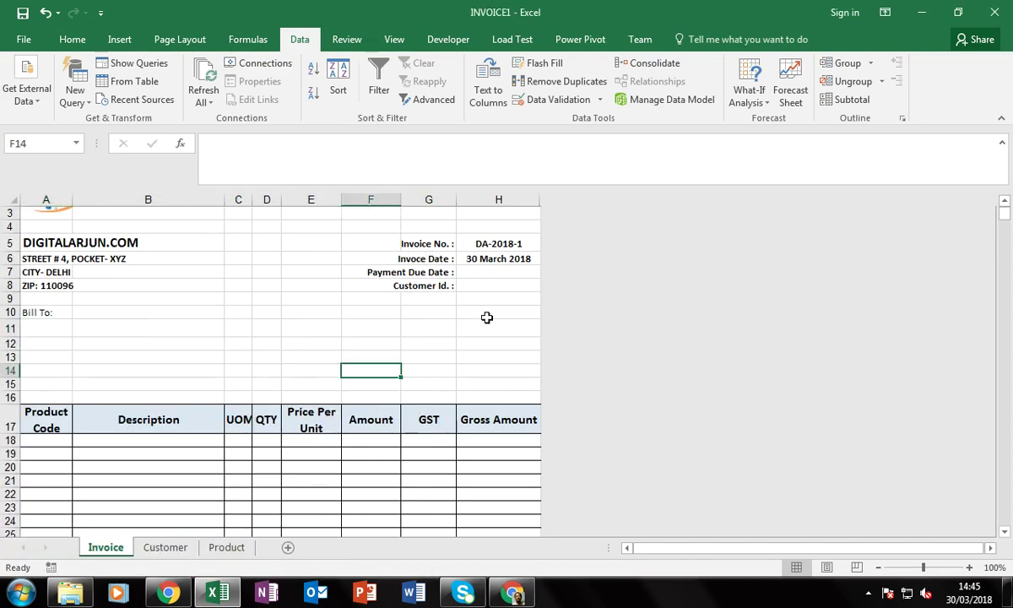
{"action": "left_click", "coordinate": [502, 244]}
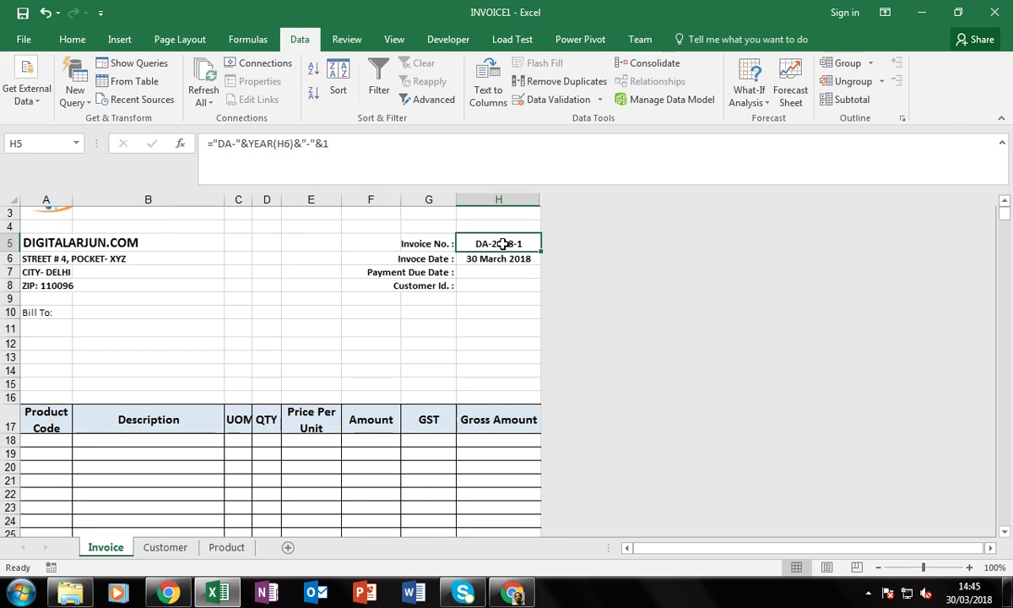
{"action": "right_click", "coordinate": [503, 244]}
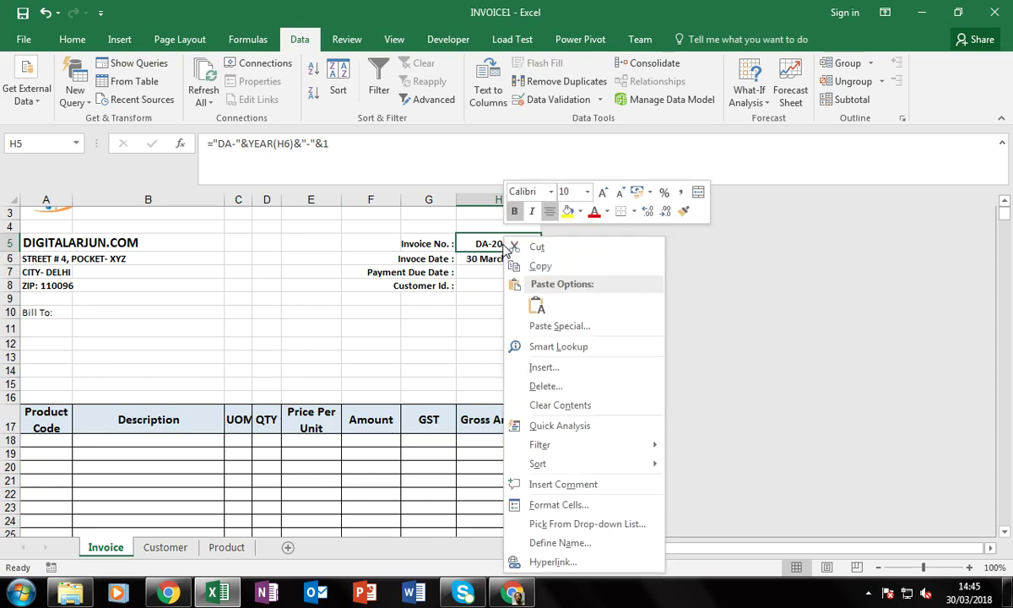
{"action": "left_click", "coordinate": [557, 505]}
{"action": "left_click", "coordinate": [366, 262]}
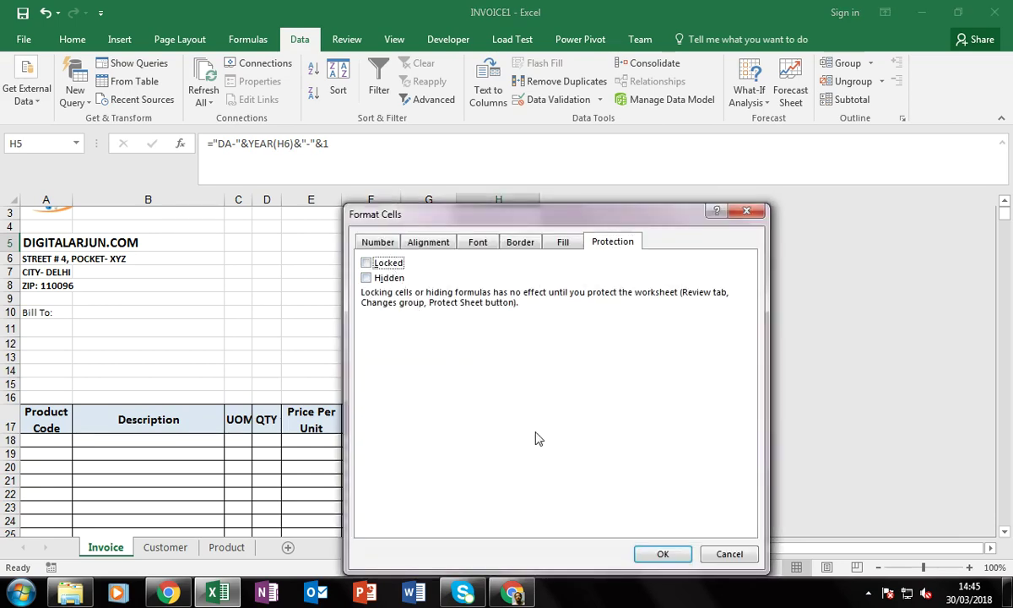
{"action": "left_click", "coordinate": [661, 554]}
Scroll through the blank invoice to check the template
{"action": "left_click", "coordinate": [487, 318]}
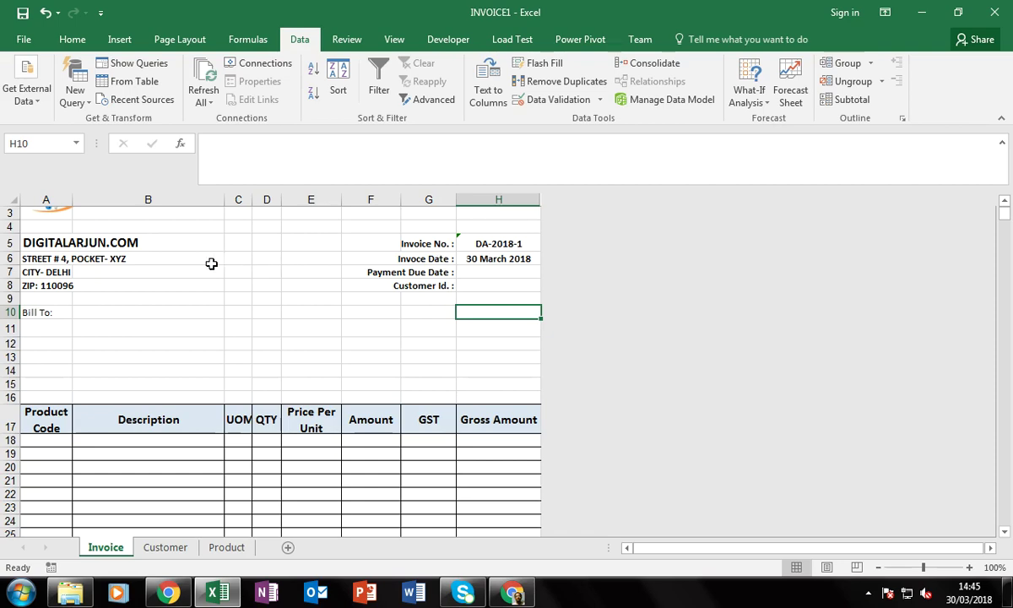
{"action": "scroll", "coordinate": [173, 327], "scroll_direction": "up", "scroll_amount": 1}
{"action": "scroll", "coordinate": [197, 384], "scroll_direction": "down", "scroll_amount": 7}
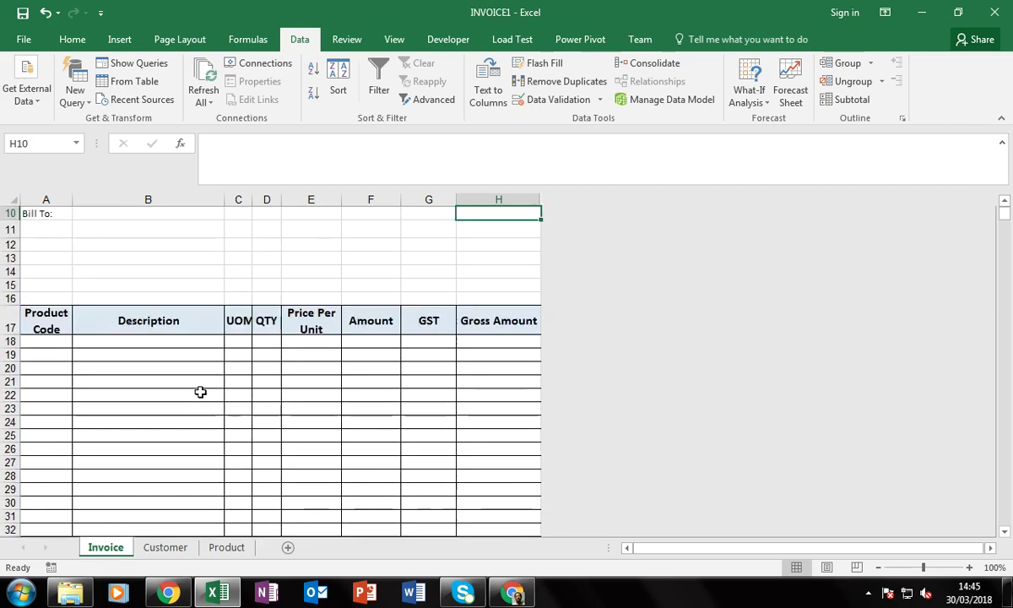
{"action": "scroll", "coordinate": [307, 435], "scroll_direction": "down", "scroll_amount": 6}
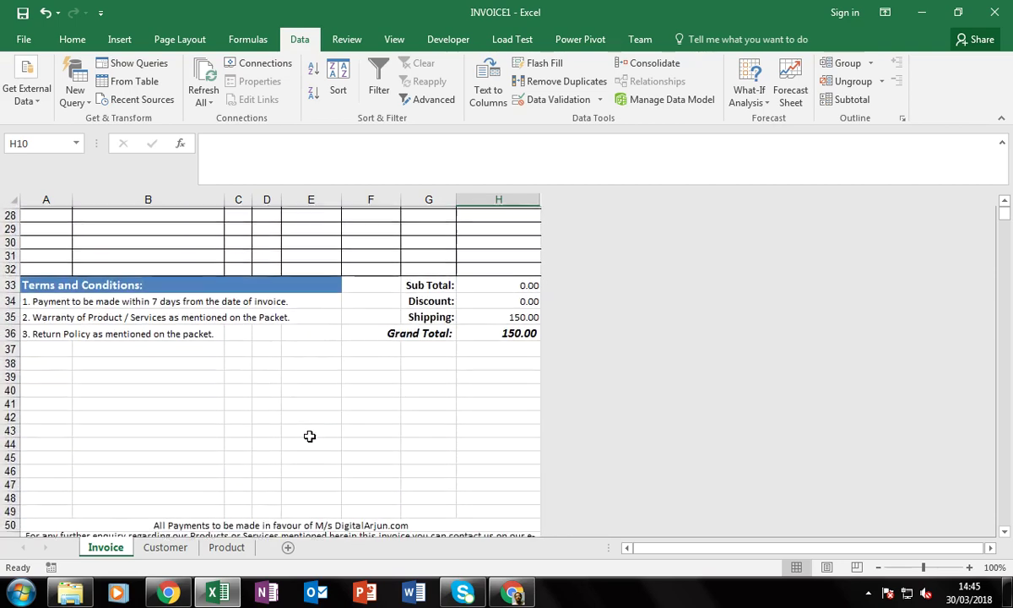
{"action": "scroll", "coordinate": [310, 435], "scroll_direction": "up", "scroll_amount": 5}
{"action": "scroll", "coordinate": [310, 436], "scroll_direction": "up", "scroll_amount": 8}
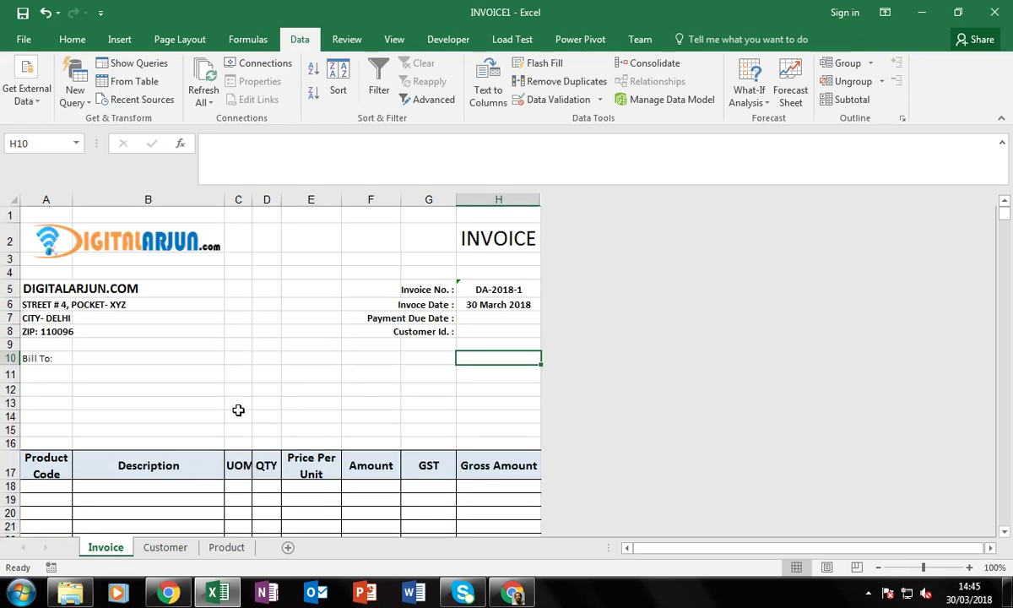
Protect the Invoice sheet with a password, entering and confirming the password
{"action": "right_click", "coordinate": [104, 553]}
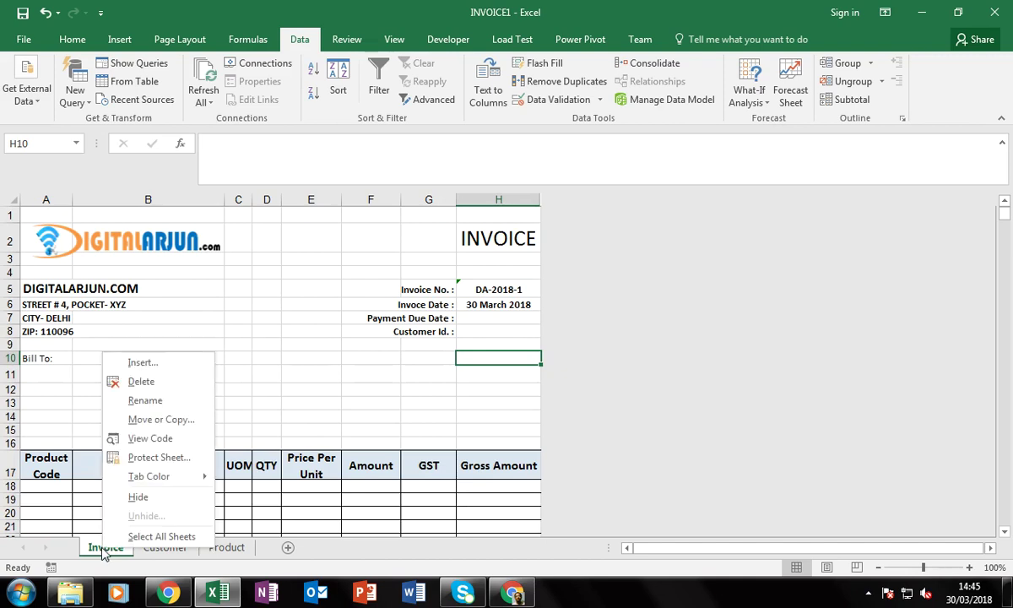
{"action": "left_click", "coordinate": [158, 458]}
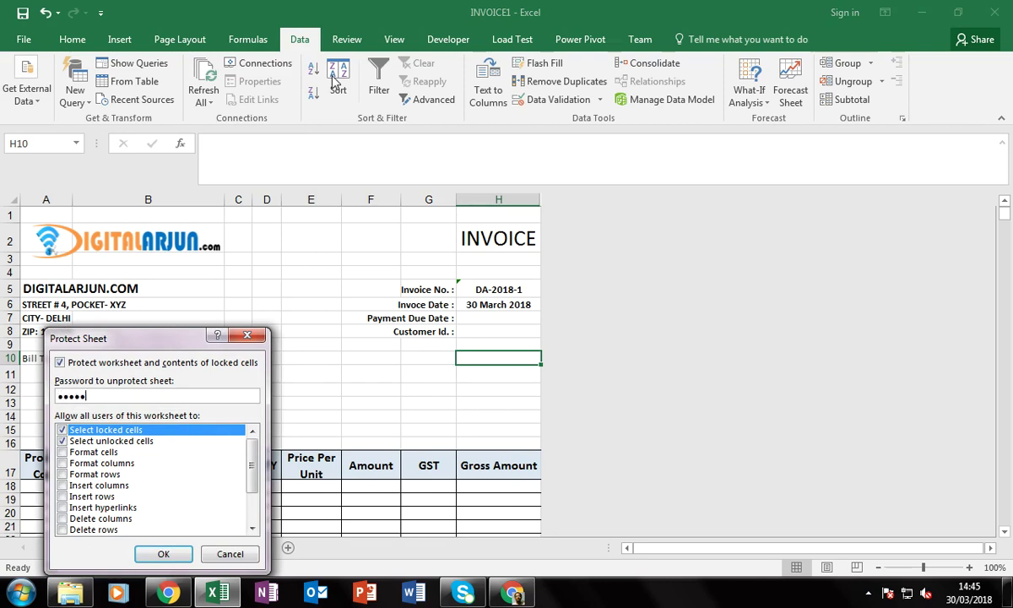
{"action": "left_click", "coordinate": [163, 553]}
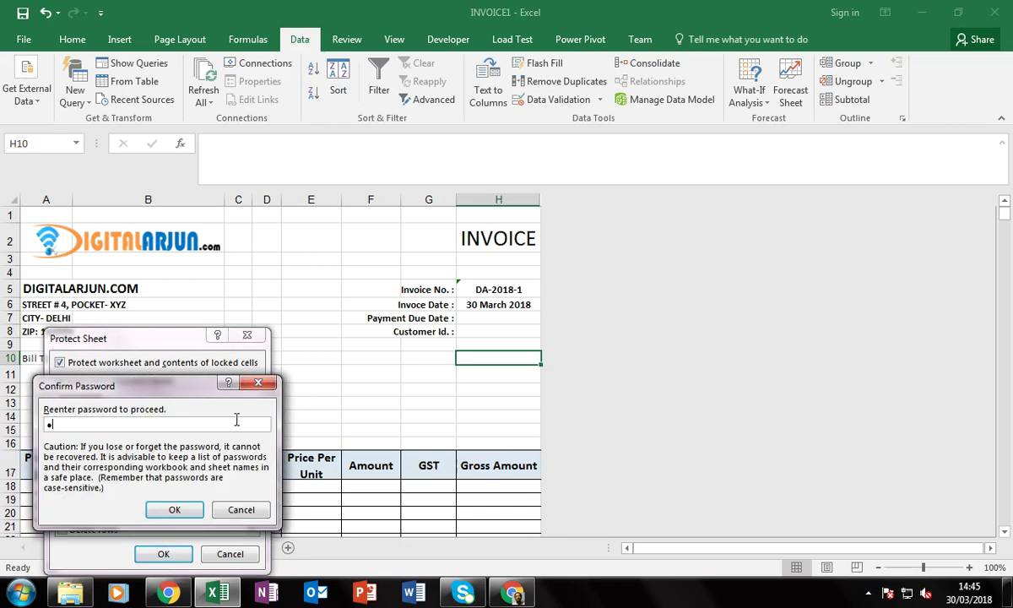
{"action": "type", "text": "12345678"}
{"action": "left_click", "coordinate": [175, 510]}
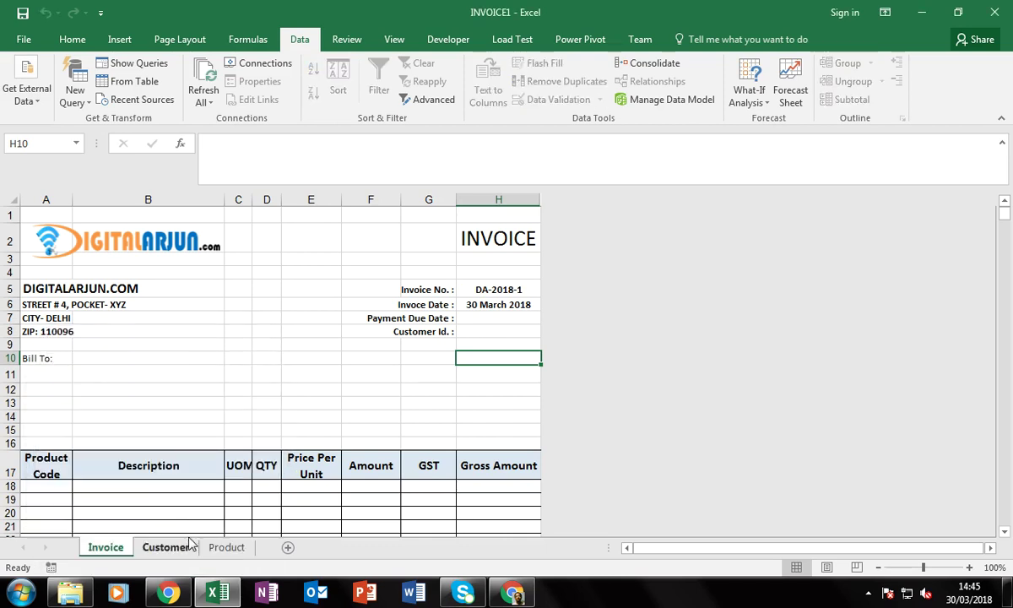
{"action": "left_click", "coordinate": [261, 376]}
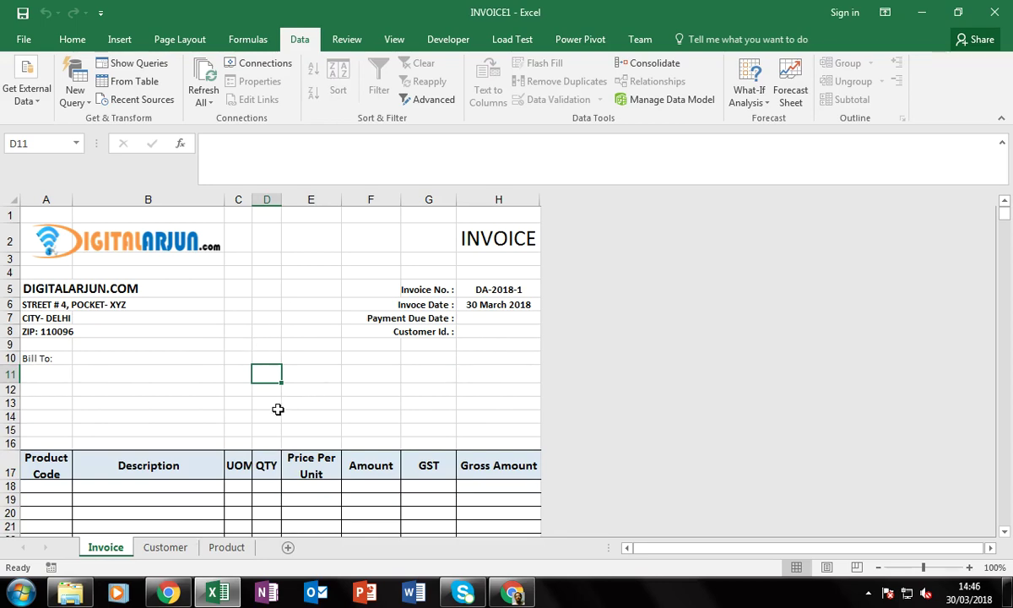
{"action": "scroll", "coordinate": [277, 408], "scroll_direction": "down", "scroll_amount": 7}
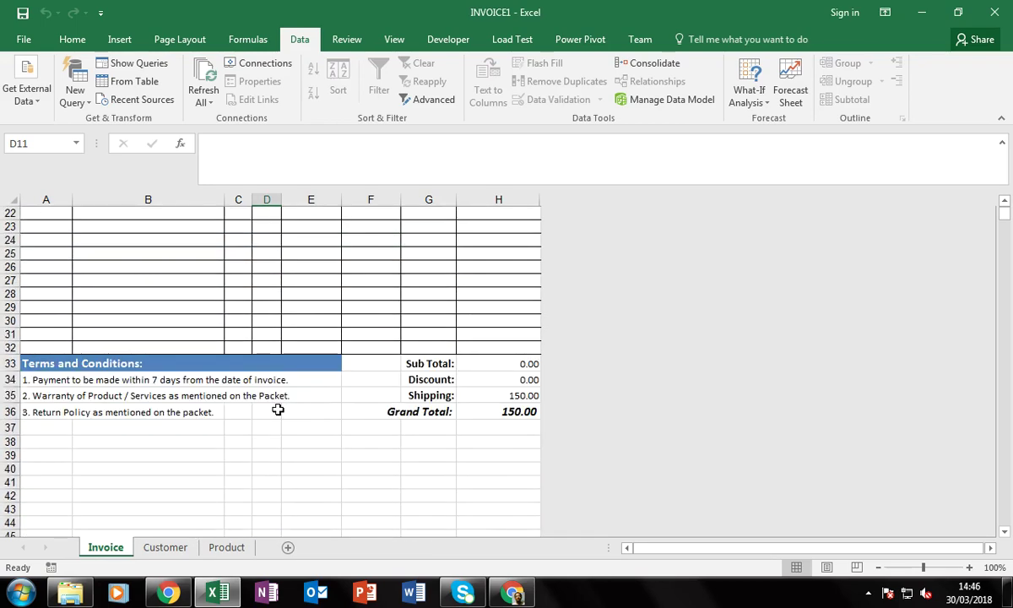
{"action": "left_click", "coordinate": [505, 397]}
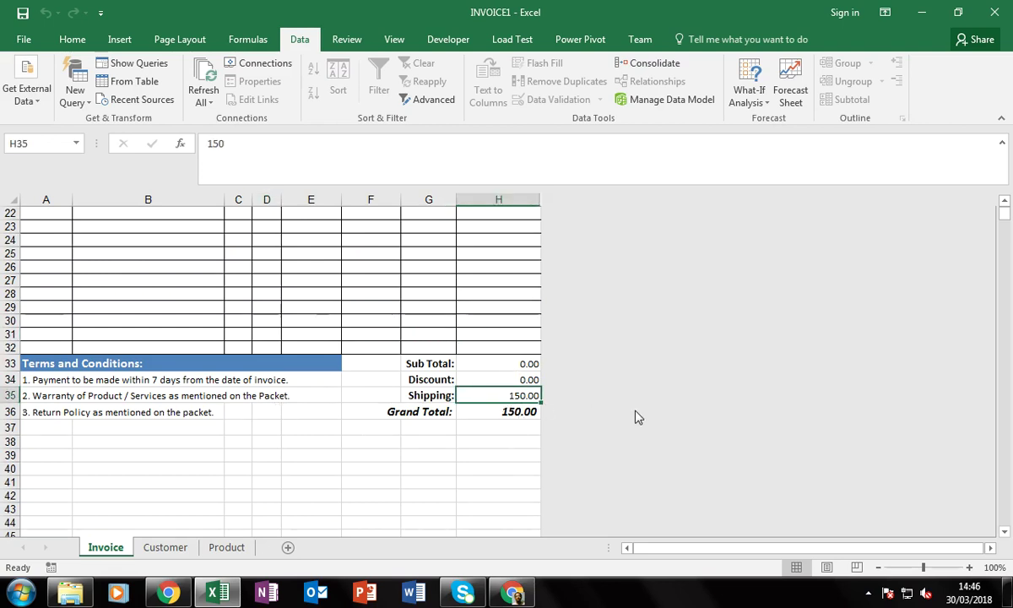
{"action": "key", "text": "Delete"}
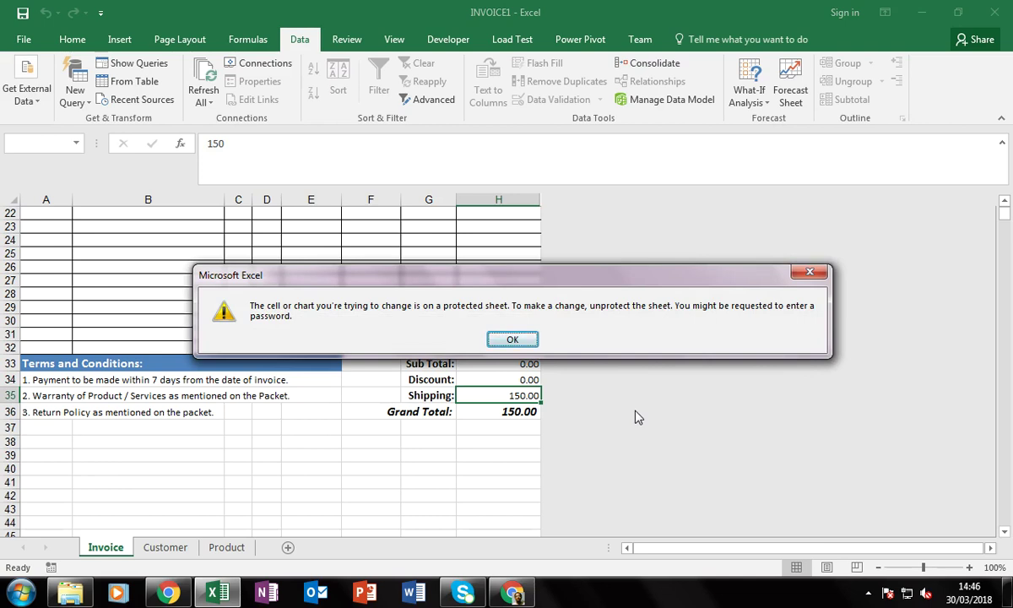
{"action": "key", "text": "Return"}
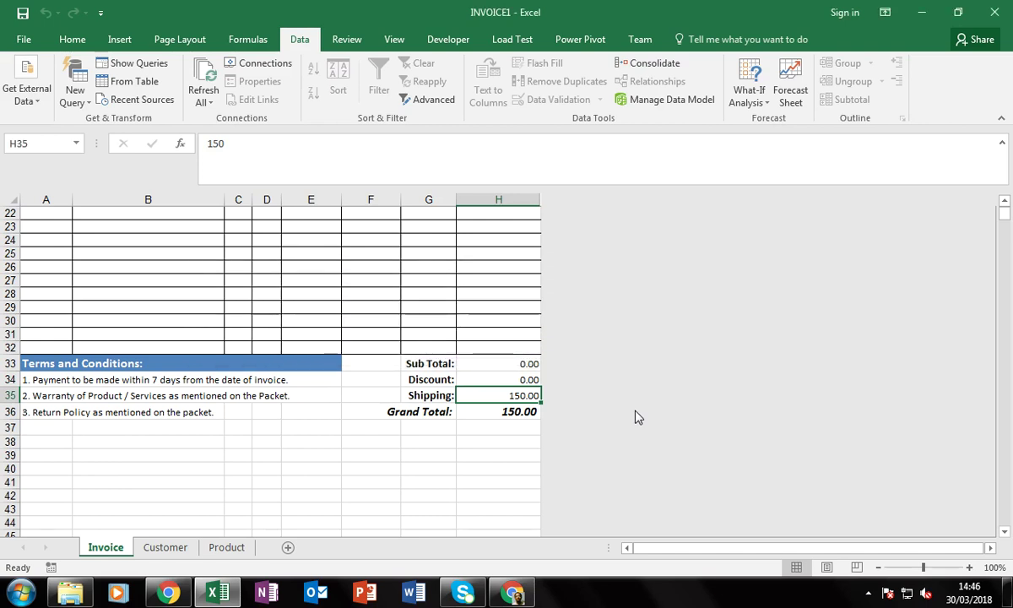
{"action": "key", "text": "Left"}
{"action": "key", "text": "Right"}
{"action": "scroll", "coordinate": [638, 417], "scroll_direction": "up", "scroll_amount": 1}
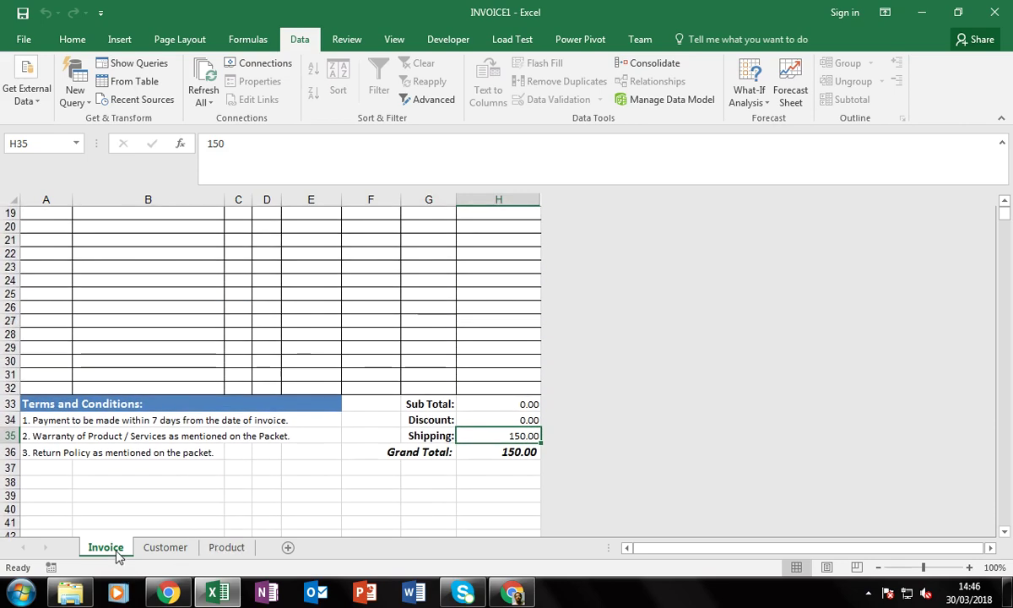
{"action": "right_click", "coordinate": [115, 547]}
{"action": "left_click", "coordinate": [167, 460]}
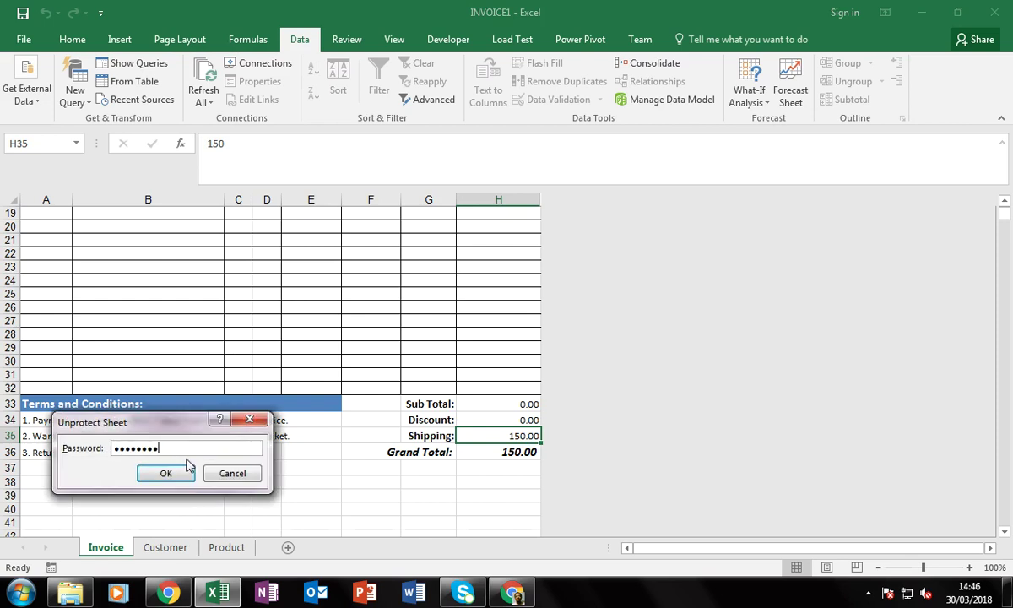
{"action": "left_click", "coordinate": [187, 466]}
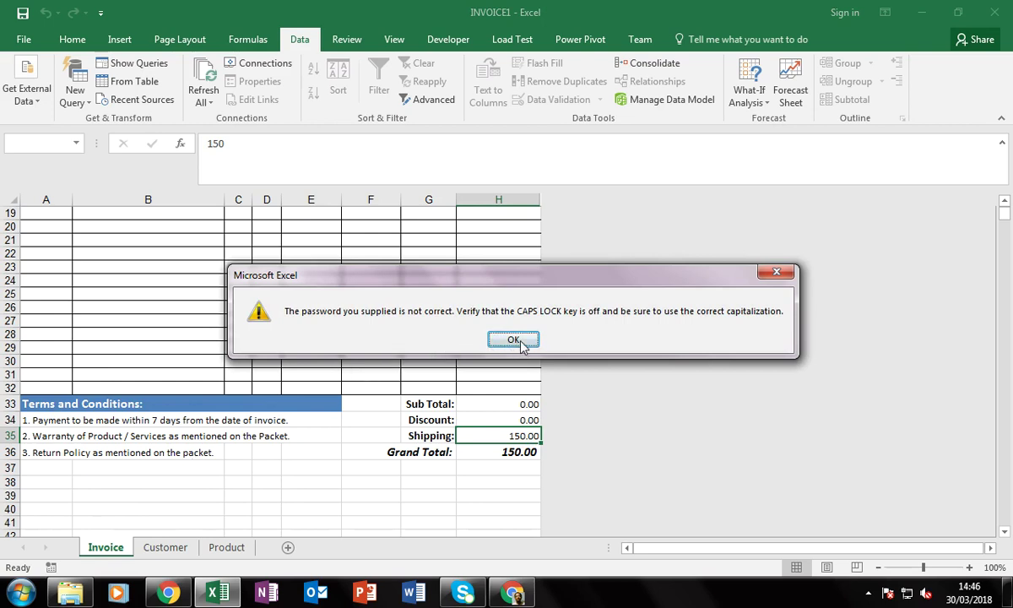
{"action": "left_click", "coordinate": [513, 341]}
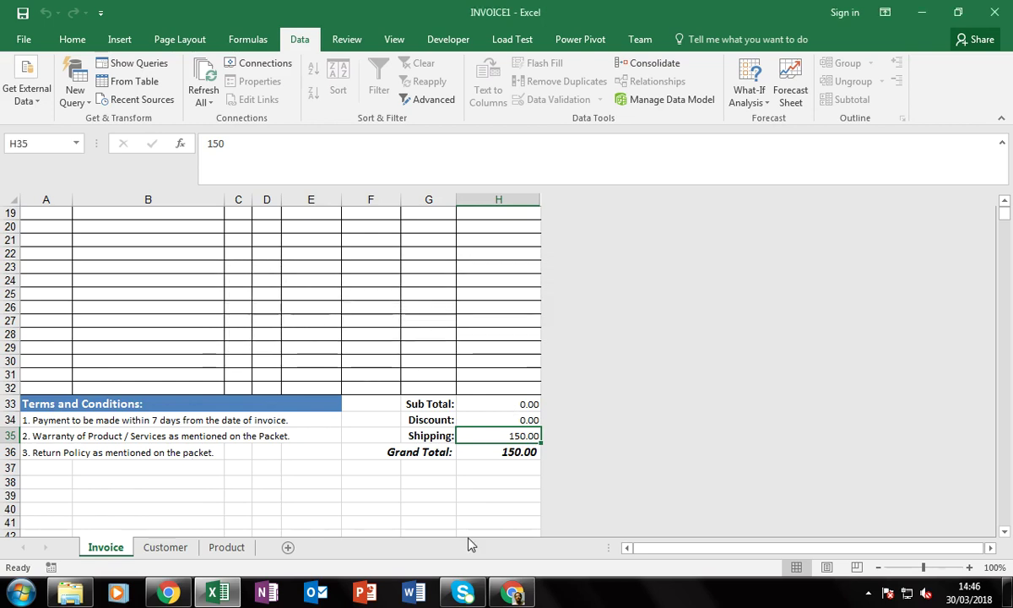
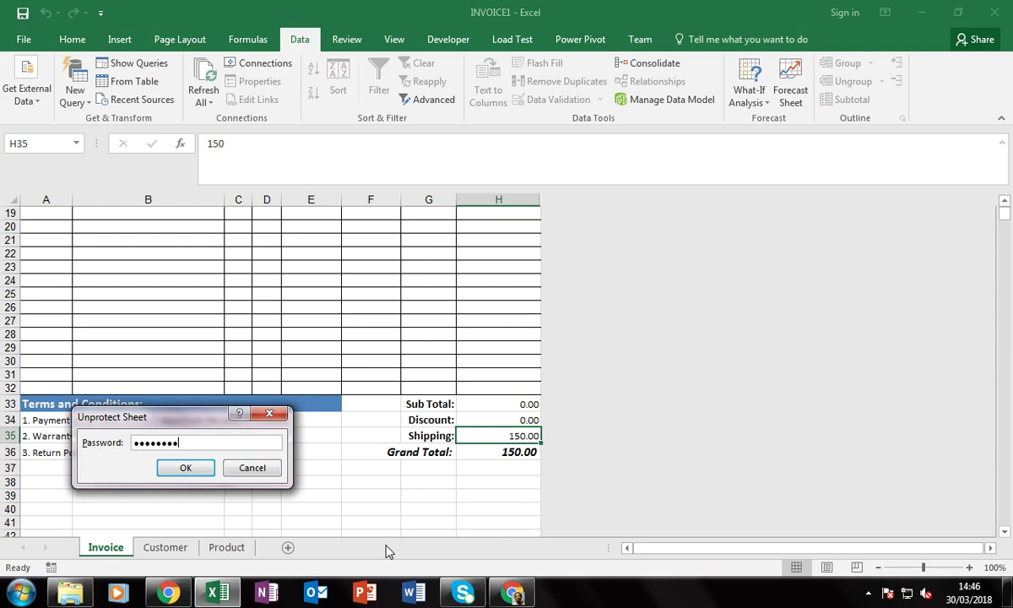
Unprotect the Invoice sheet and unlock the Shipping amount cell H35
{"action": "key", "text": "Return"}
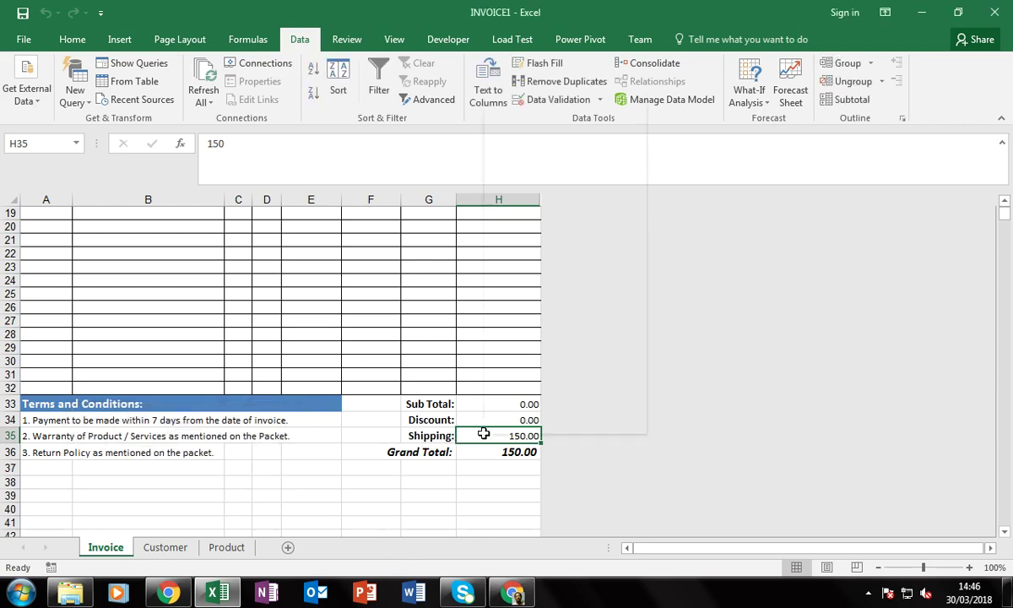
{"action": "right_click", "coordinate": [483, 433]}
{"action": "left_click", "coordinate": [509, 363]}
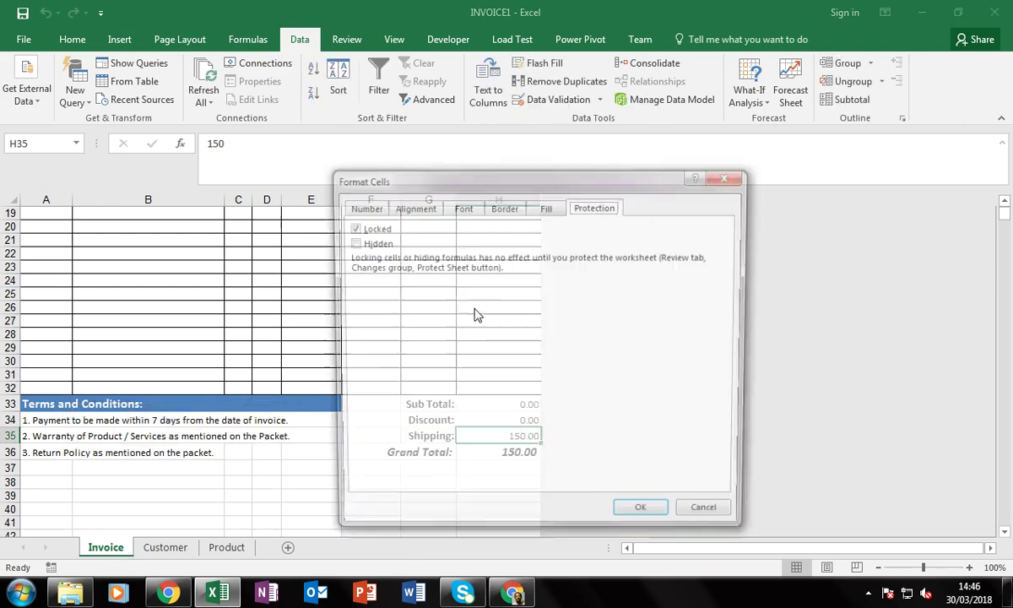
{"action": "left_click", "coordinate": [351, 227]}
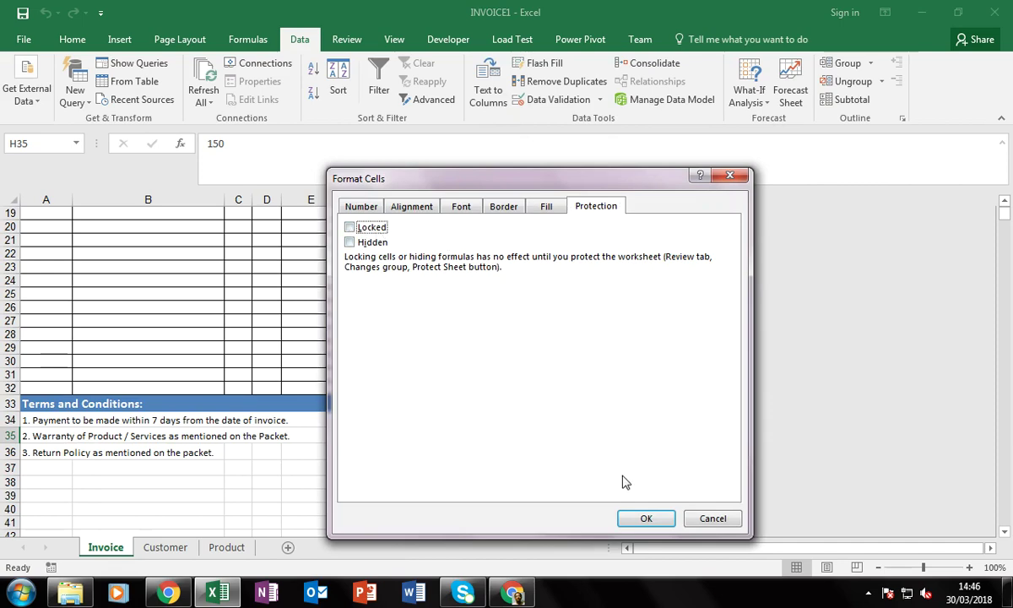
{"action": "left_click", "coordinate": [645, 518]}
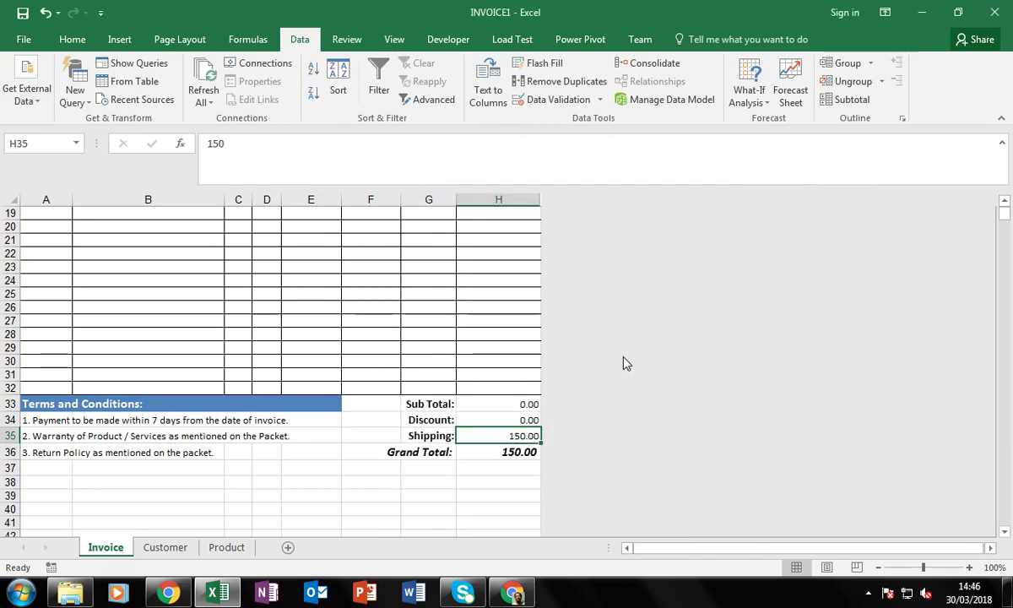
Clear the 150.00 shipping value from H35 so Grand Total shows 0.00
{"action": "key", "text": "Delete"}
{"action": "key", "text": "Left"}
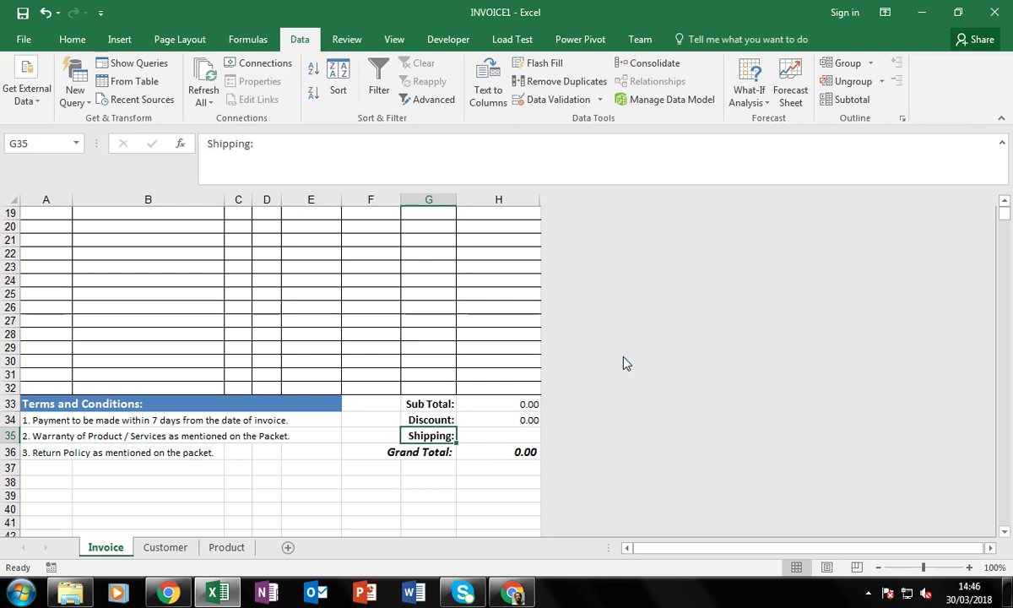
{"action": "key", "text": "Tab"}
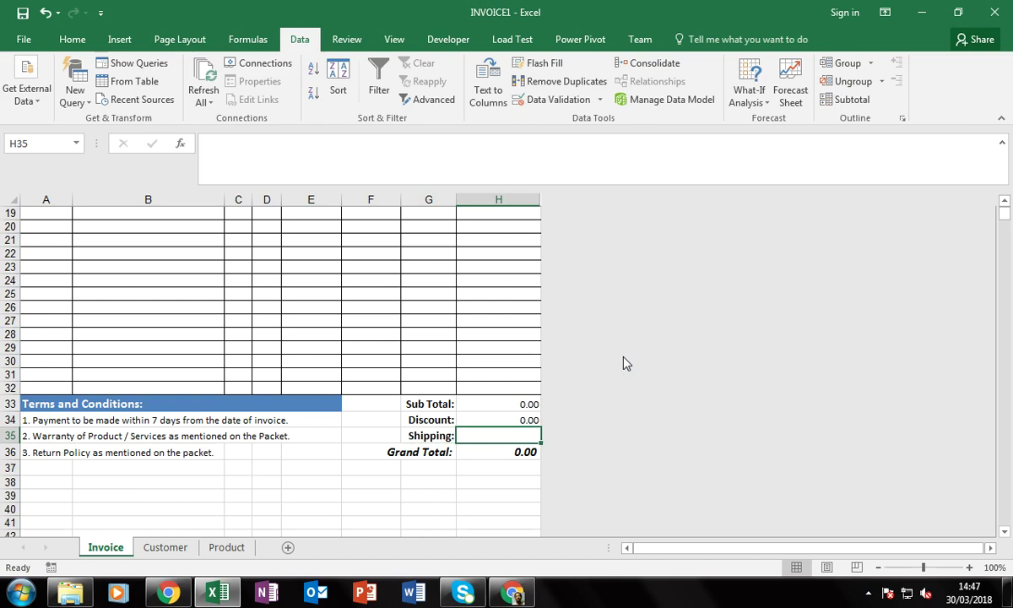
{"action": "key", "text": "Left"}
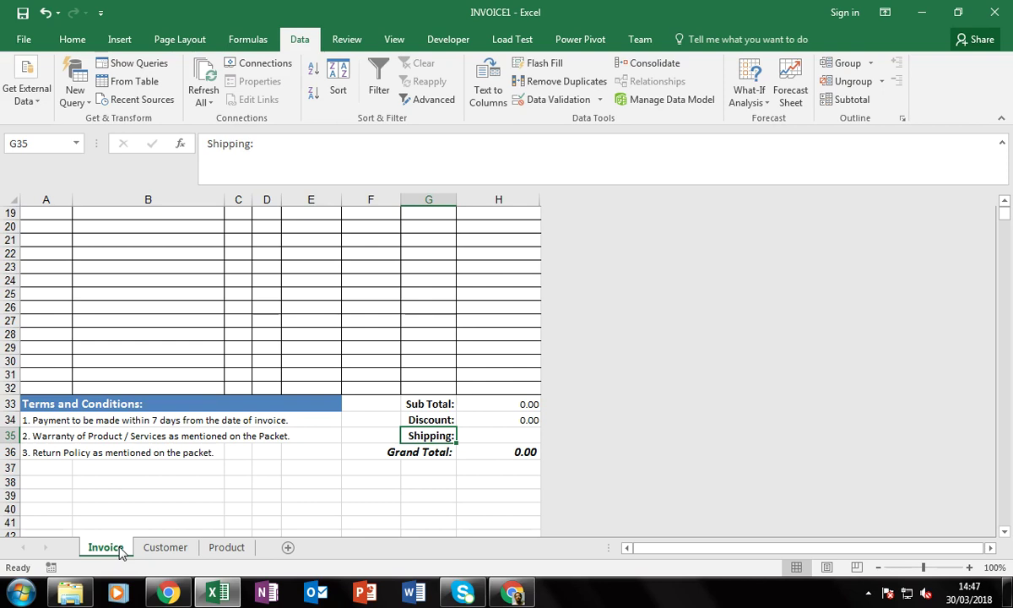
Protect the Invoice sheet again, entering and confirming the sheet password
{"action": "right_click", "coordinate": [121, 550]}
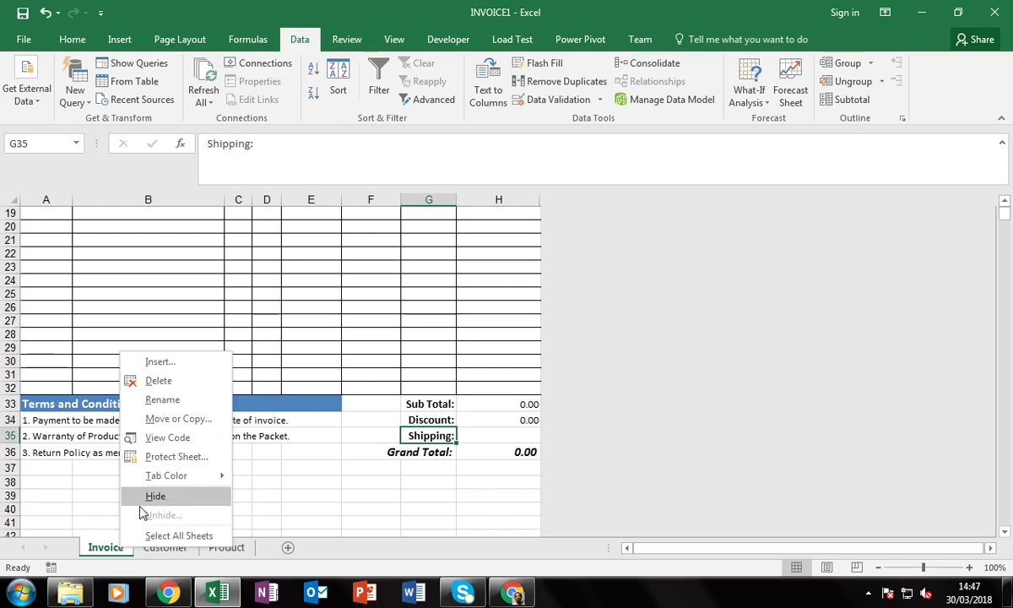
{"action": "left_click", "coordinate": [175, 456]}
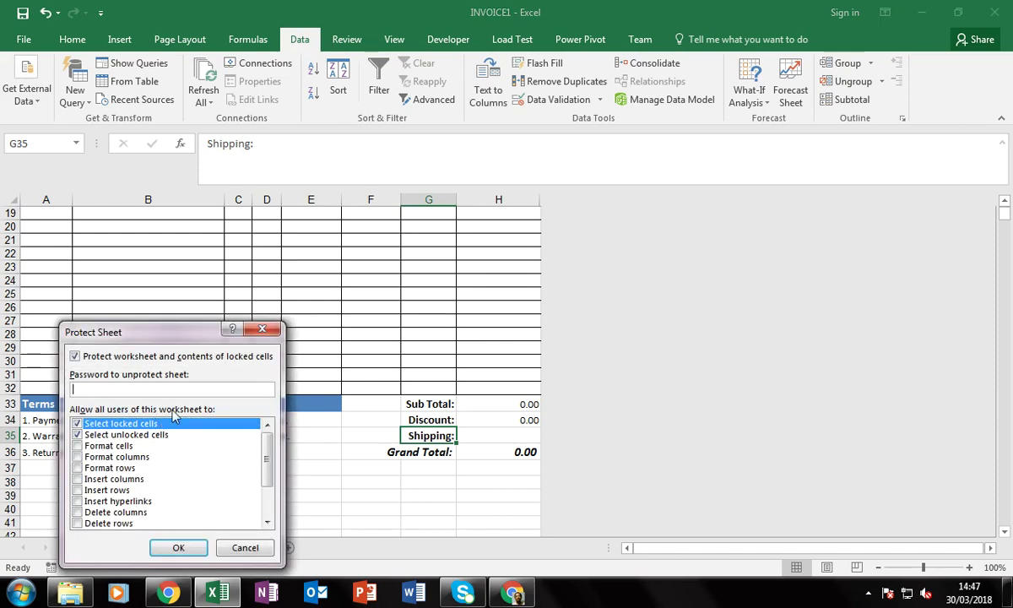
{"action": "type", "text": "password"}
{"action": "key", "text": "Return"}
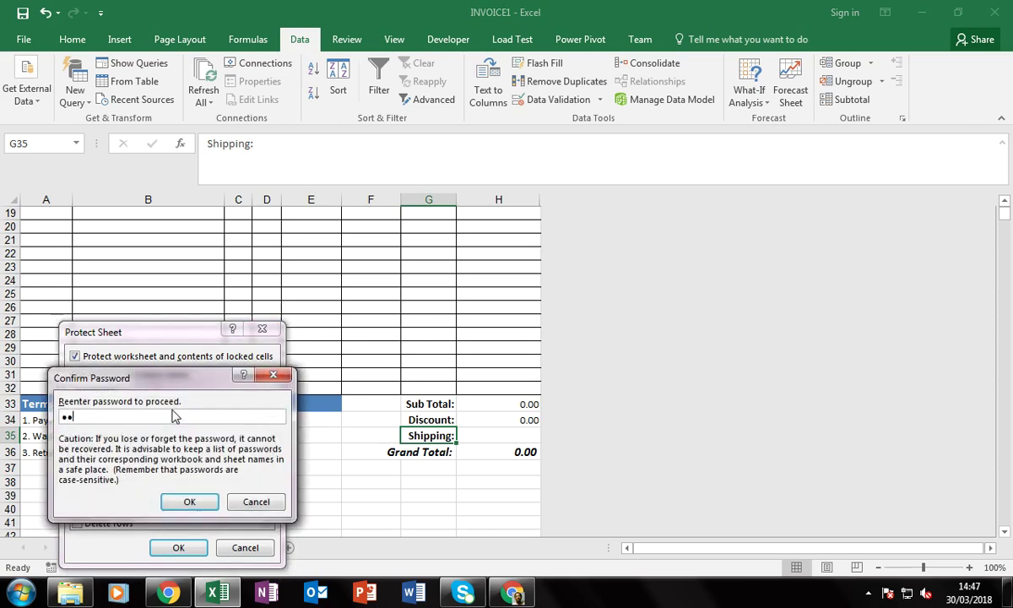
{"action": "type", "text": "password"}
{"action": "key", "text": "Return"}
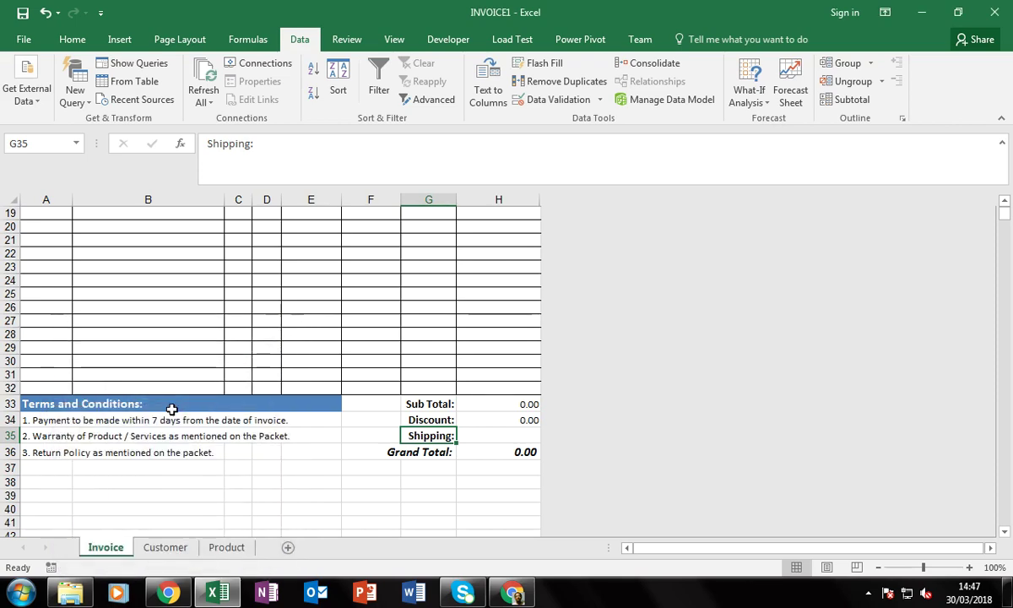
{"action": "left_click", "coordinate": [199, 346]}
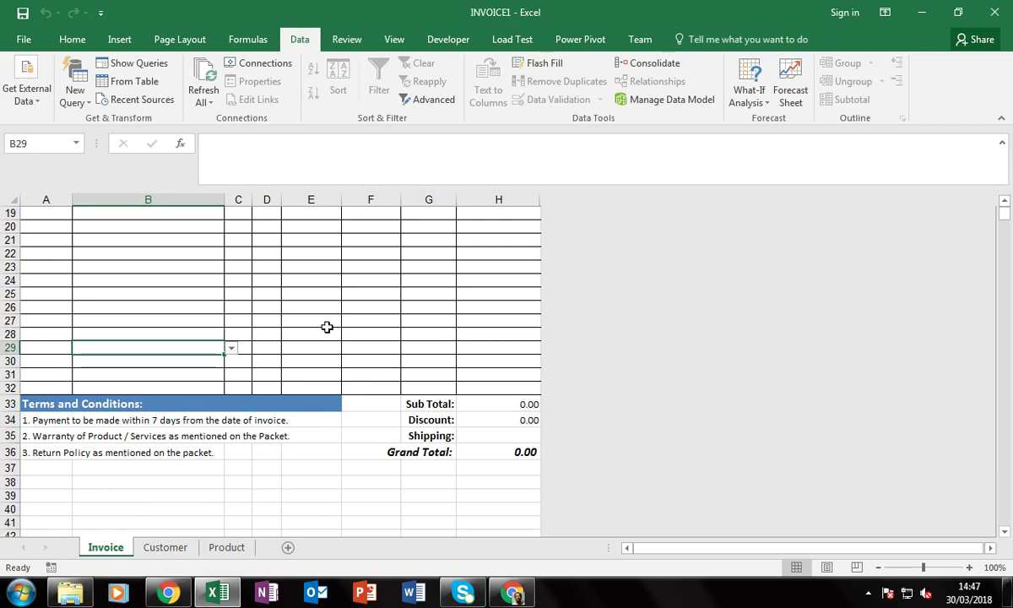
Set up Save As to the D:\DA folder with type Excel Template (*.xltx)
{"action": "key", "text": "alt+f"}
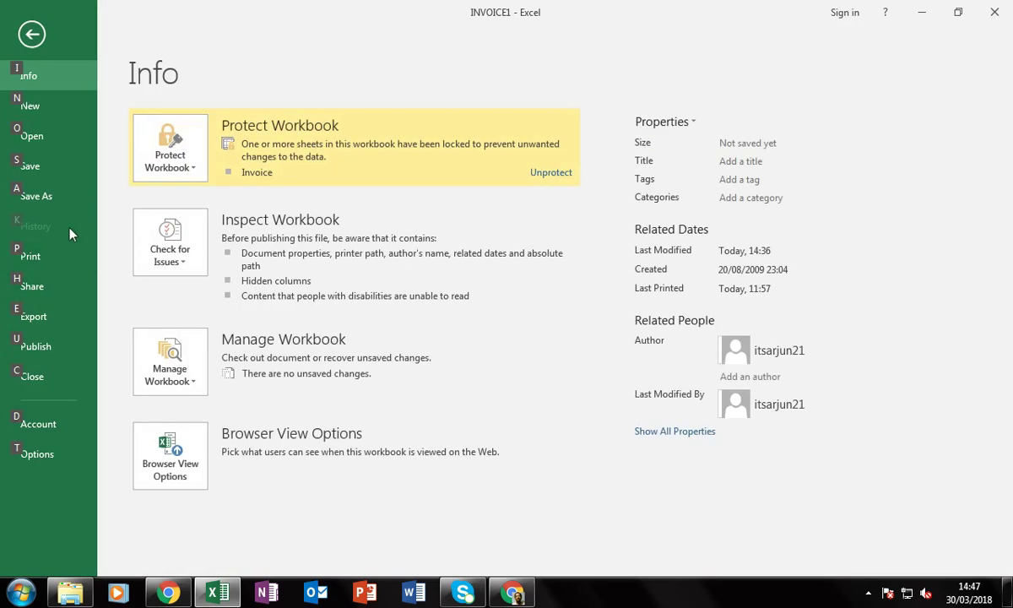
{"action": "left_click", "coordinate": [58, 187]}
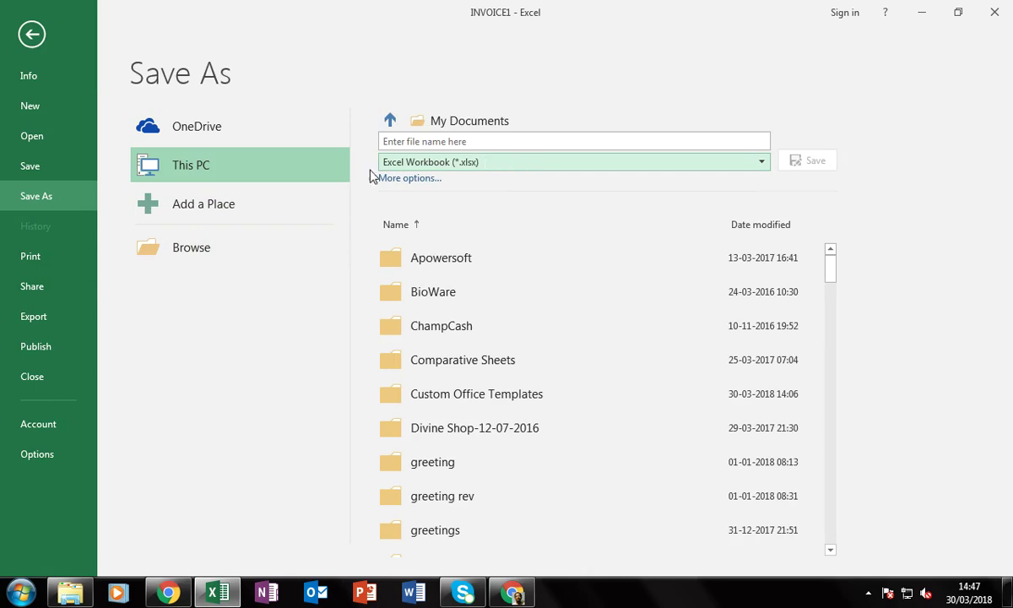
{"action": "left_click", "coordinate": [181, 253]}
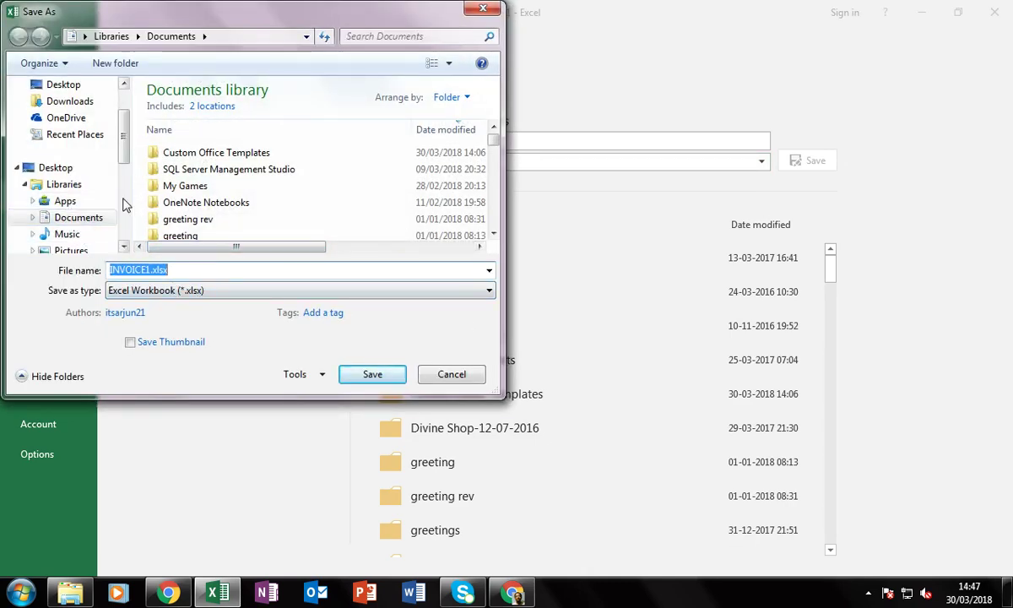
{"action": "scroll", "coordinate": [81, 198], "scroll_direction": "down", "scroll_amount": 3}
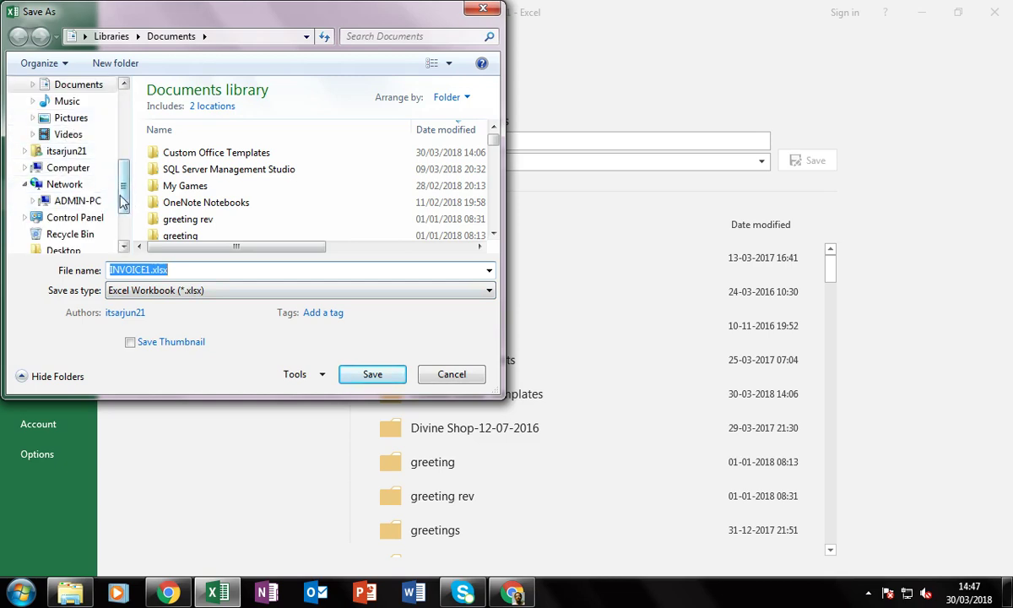
{"action": "left_click", "coordinate": [71, 167]}
{"action": "double_click", "coordinate": [265, 173]}
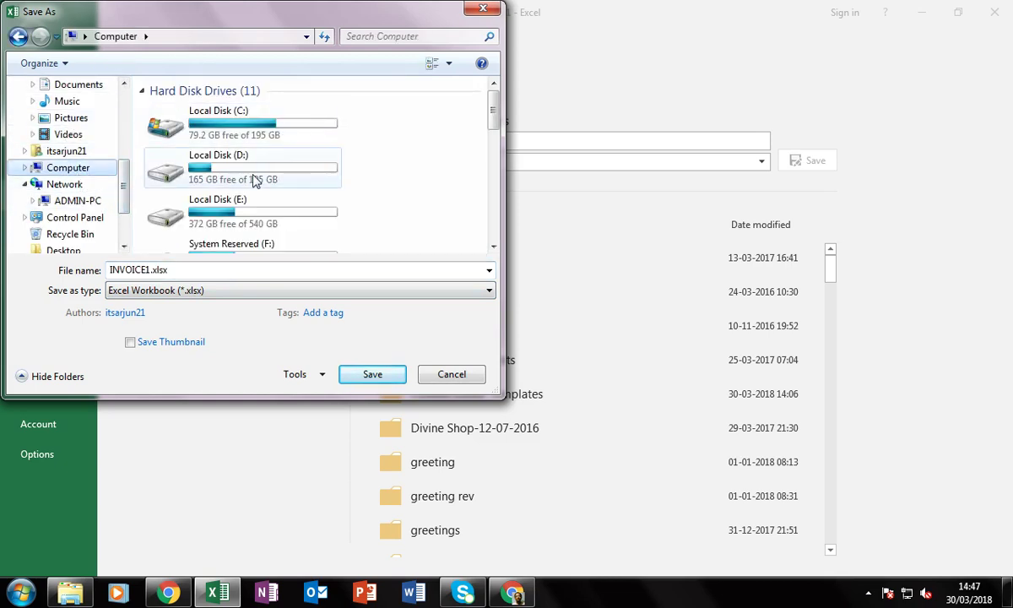
{"action": "double_click", "coordinate": [170, 175]}
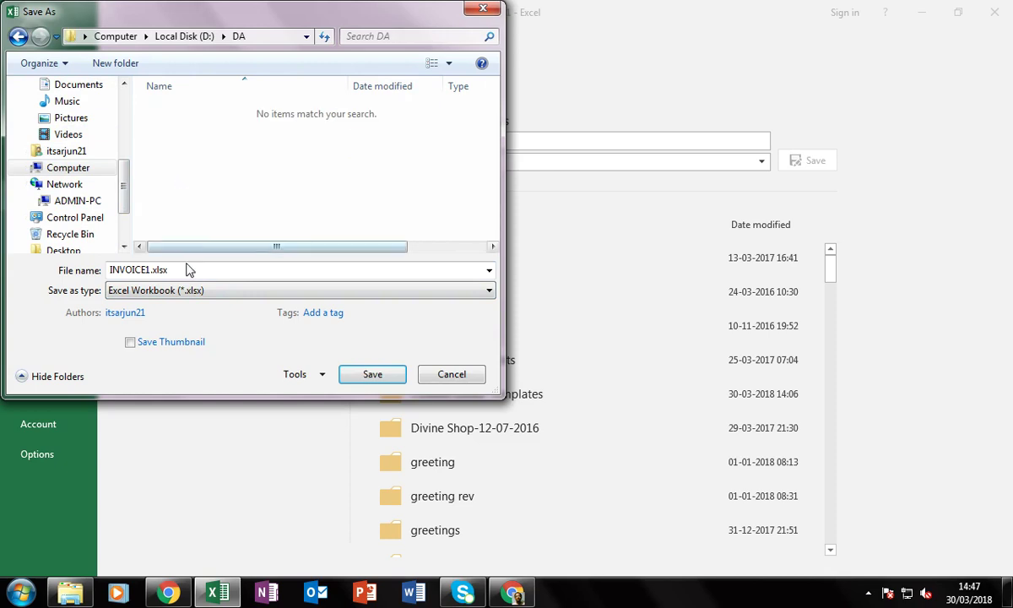
{"action": "left_click", "coordinate": [207, 295]}
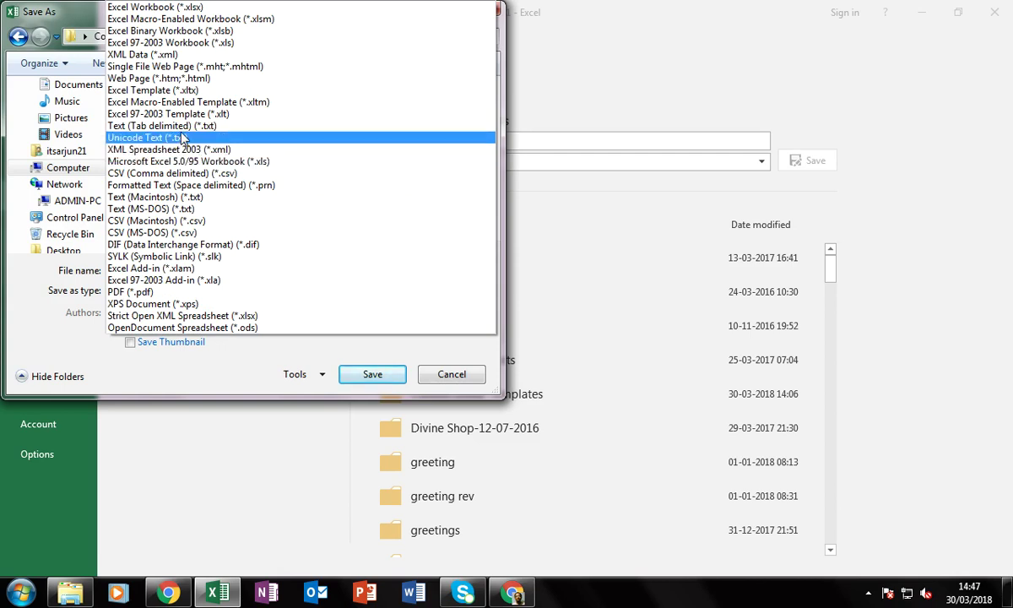
{"action": "left_click", "coordinate": [189, 90]}
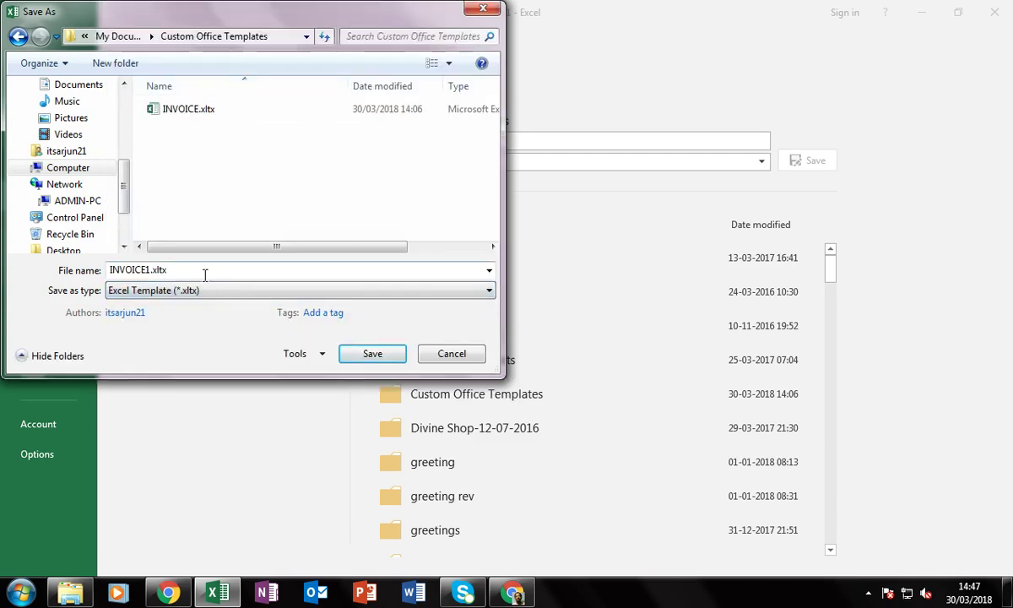
Name the file INVOICE, replace the existing INVOICE.xltx, and close Excel
{"action": "double_click", "coordinate": [152, 269]}
{"action": "left_click", "coordinate": [147, 269]}
{"action": "key", "text": "BackSpace"}
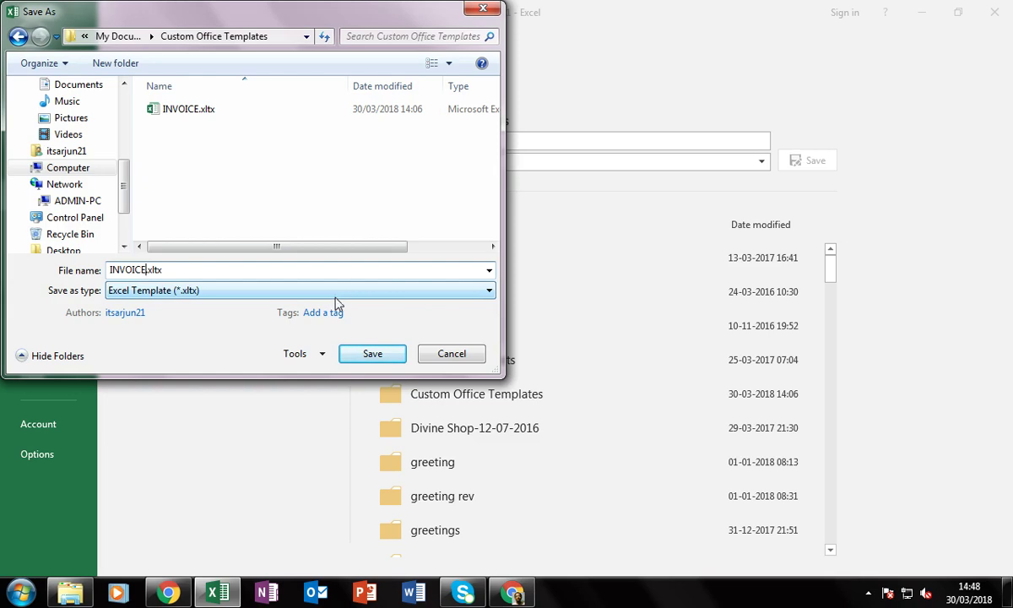
{"action": "left_click", "coordinate": [378, 363]}
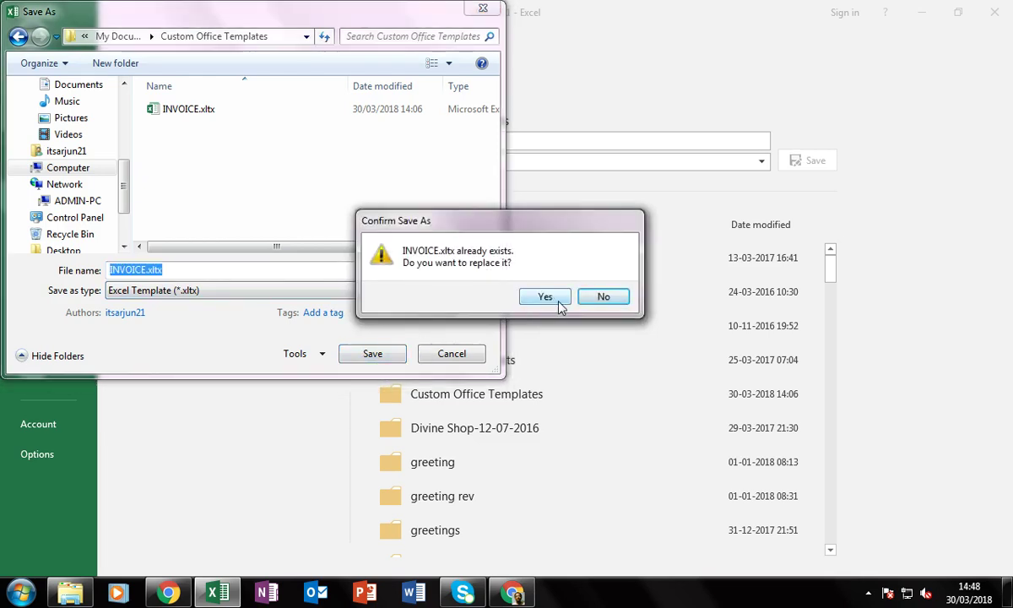
{"action": "left_click", "coordinate": [545, 297]}
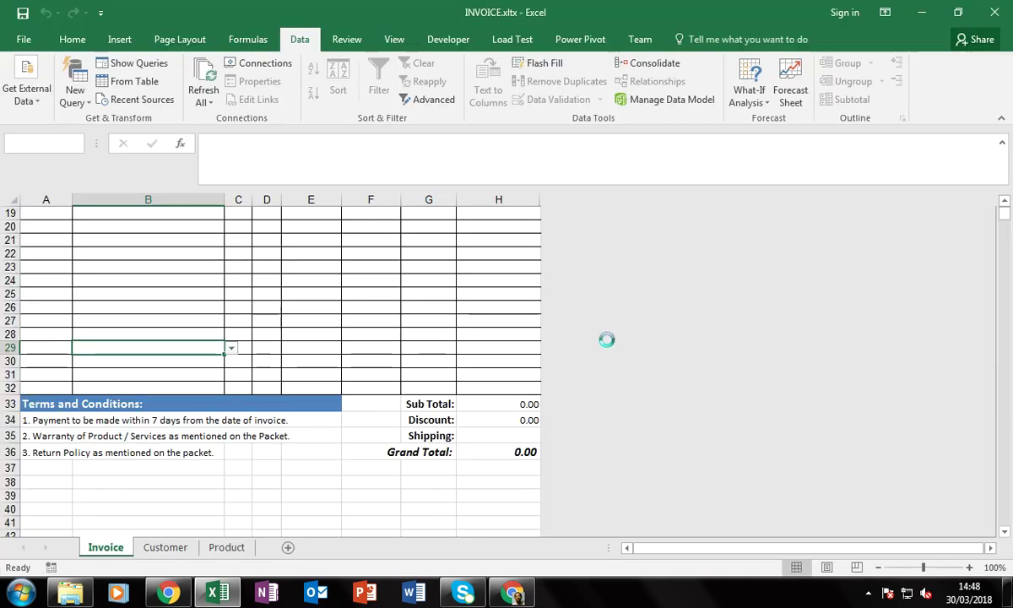
{"action": "left_click", "coordinate": [993, 12]}
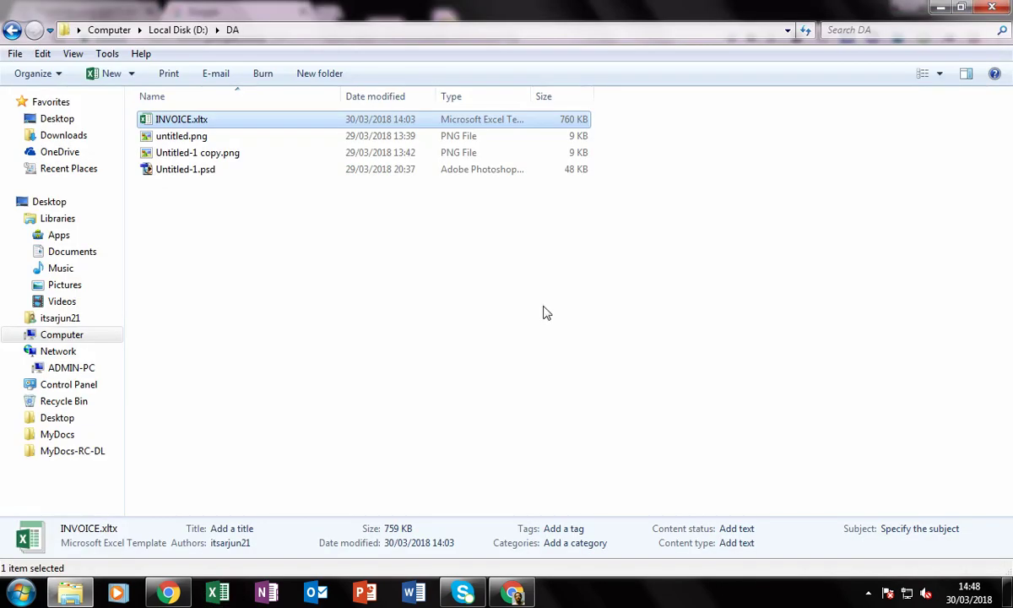
Open INVOICE.xltx from D:\DA to start a new INVOICE1 workbook
{"action": "left_click", "coordinate": [262, 312]}
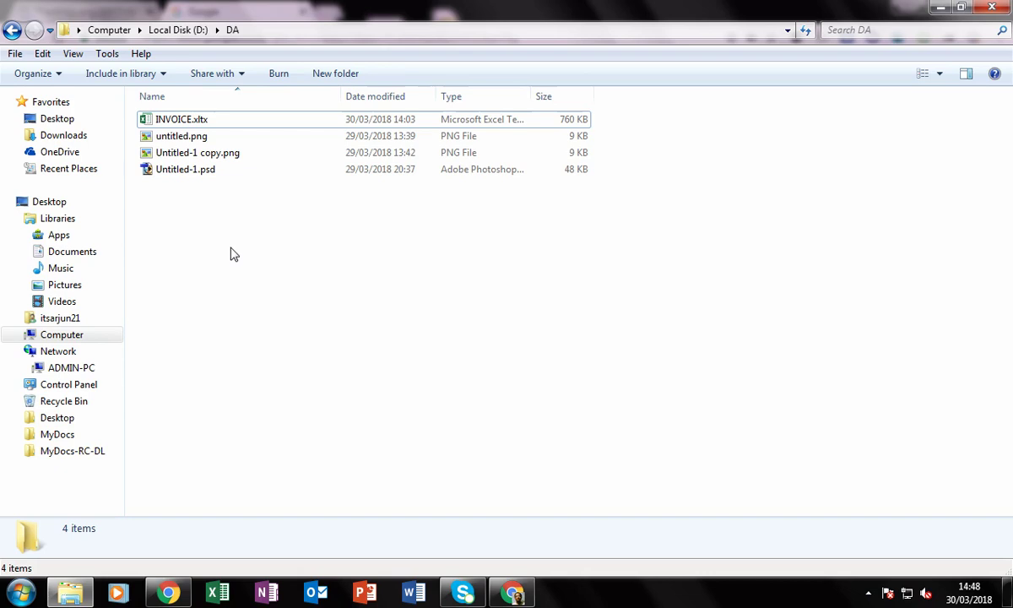
{"action": "double_click", "coordinate": [222, 123]}
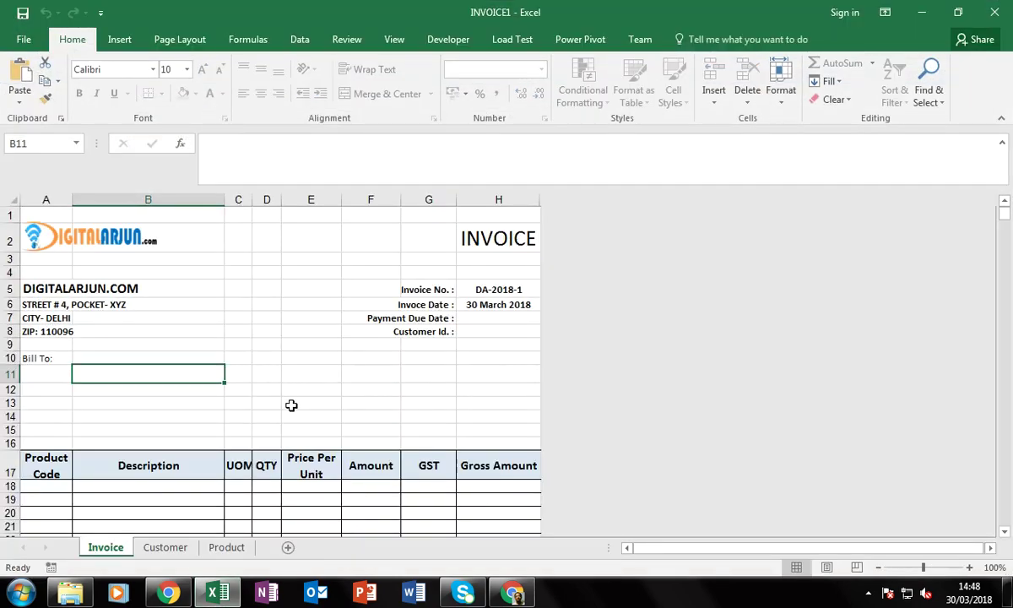
{"action": "left_click", "coordinate": [205, 322]}
{"action": "left_click", "coordinate": [287, 317]}
{"action": "type", "text": "bv"}
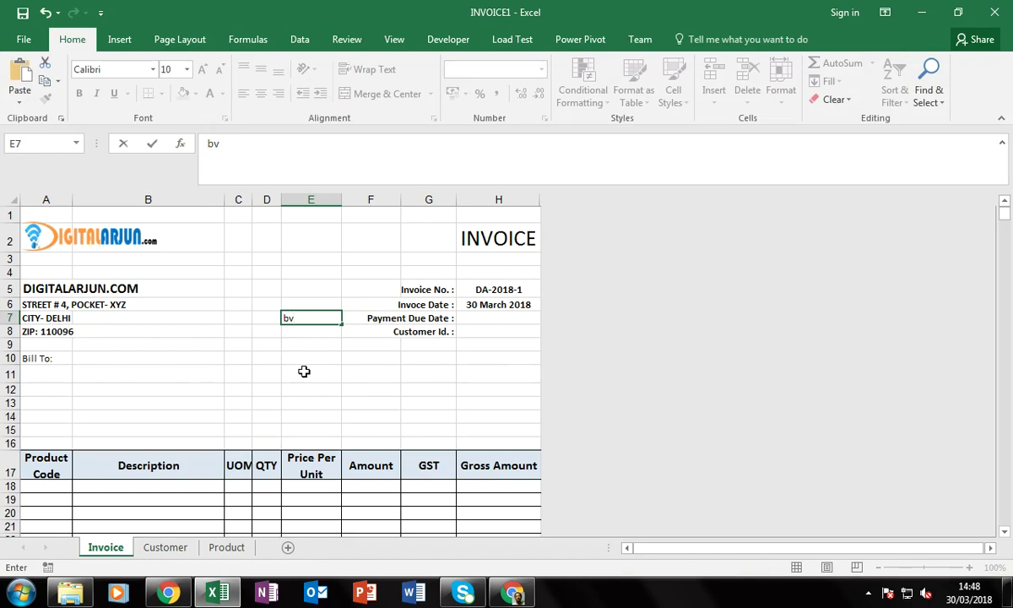
{"action": "key", "text": "Escape"}
{"action": "left_click", "coordinate": [277, 405]}
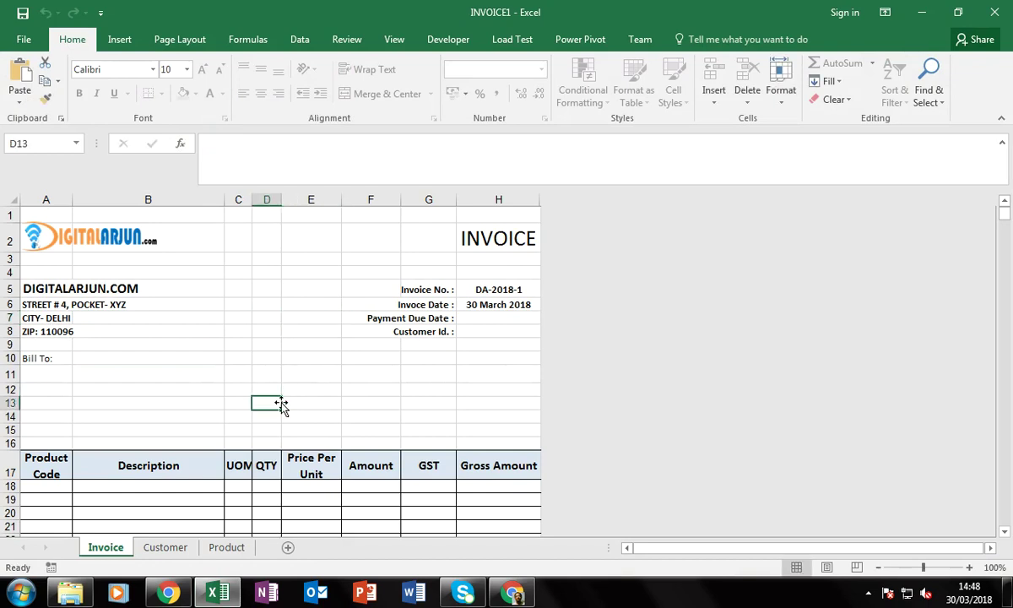
{"action": "double_click", "coordinate": [278, 406]}
{"action": "left_click", "coordinate": [513, 340]}
{"action": "left_click", "coordinate": [296, 371]}
{"action": "double_click", "coordinate": [269, 329]}
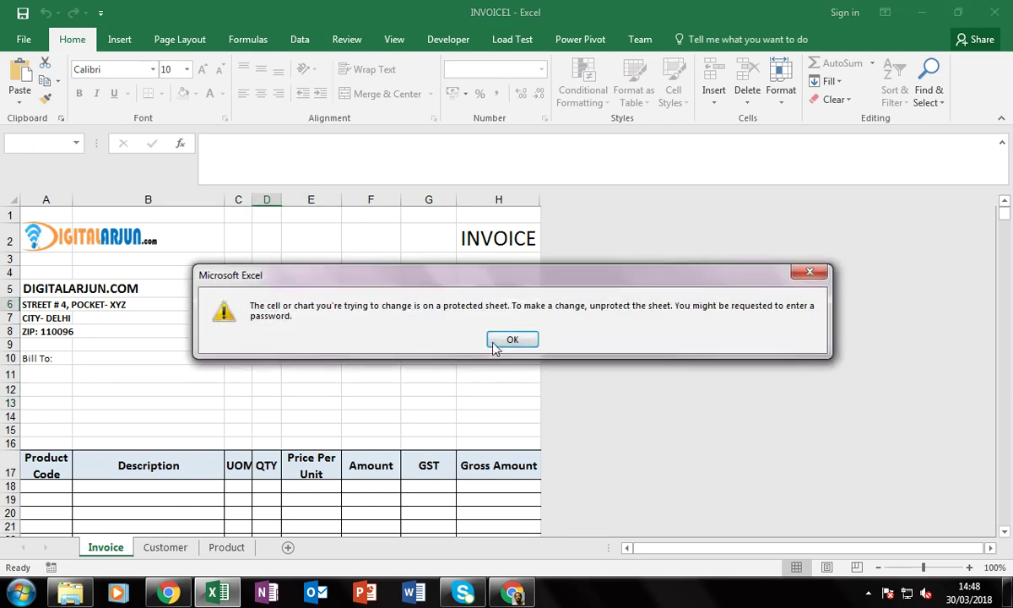
{"action": "left_click", "coordinate": [497, 345]}
{"action": "left_click", "coordinate": [372, 389]}
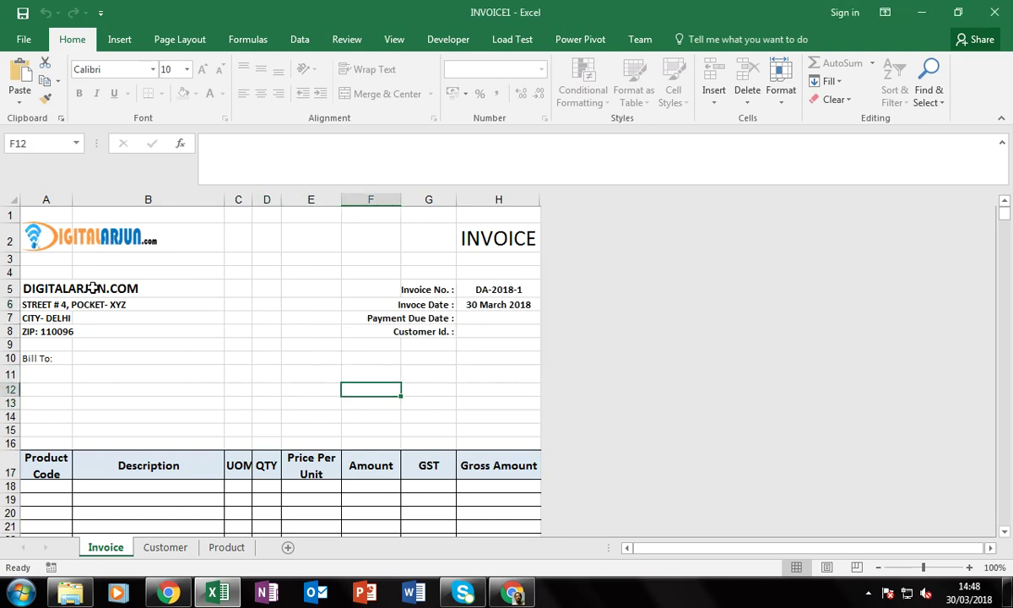
{"action": "left_click", "coordinate": [63, 306]}
{"action": "double_click", "coordinate": [68, 305]}
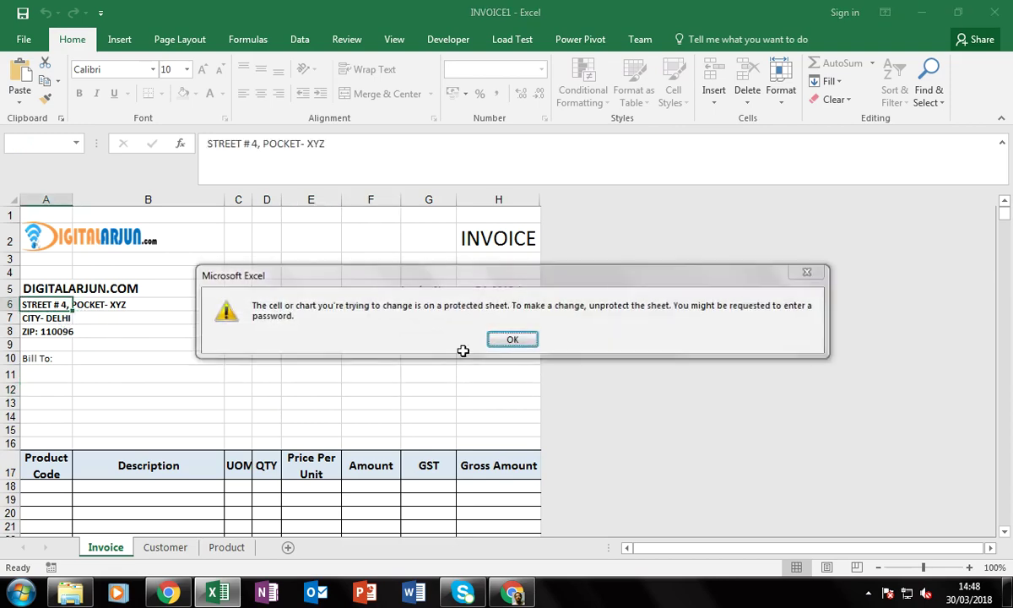
{"action": "left_click", "coordinate": [502, 339]}
{"action": "left_click", "coordinate": [494, 316]}
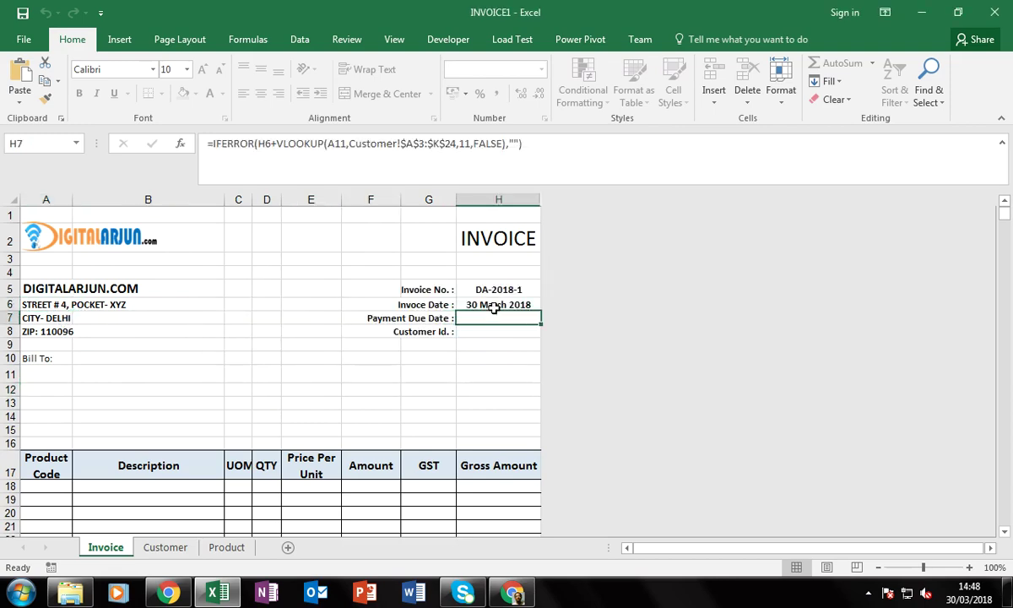
{"action": "left_click", "coordinate": [494, 305]}
{"action": "double_click", "coordinate": [494, 307]}
{"action": "left_click", "coordinate": [503, 335]}
{"action": "left_click", "coordinate": [500, 332]}
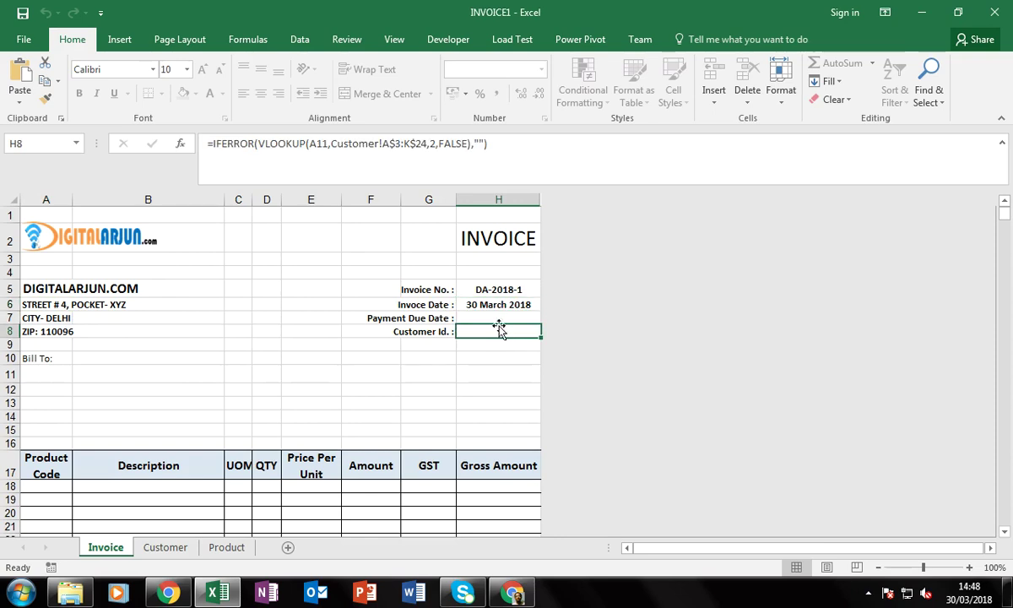
{"action": "double_click", "coordinate": [500, 332]}
{"action": "left_click", "coordinate": [507, 336]}
{"action": "left_click", "coordinate": [492, 289]}
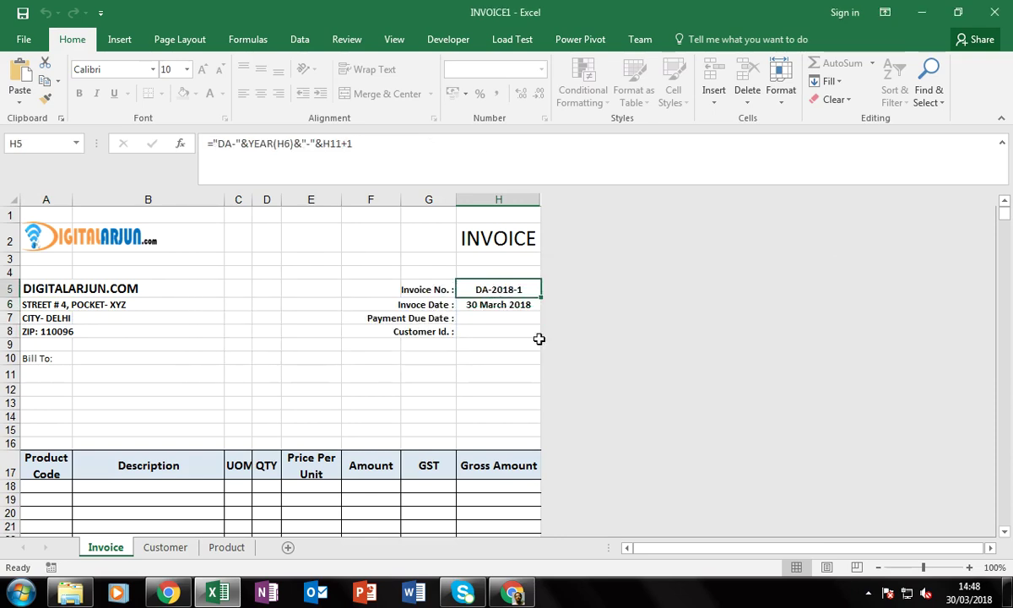
{"action": "key", "text": "F2"}
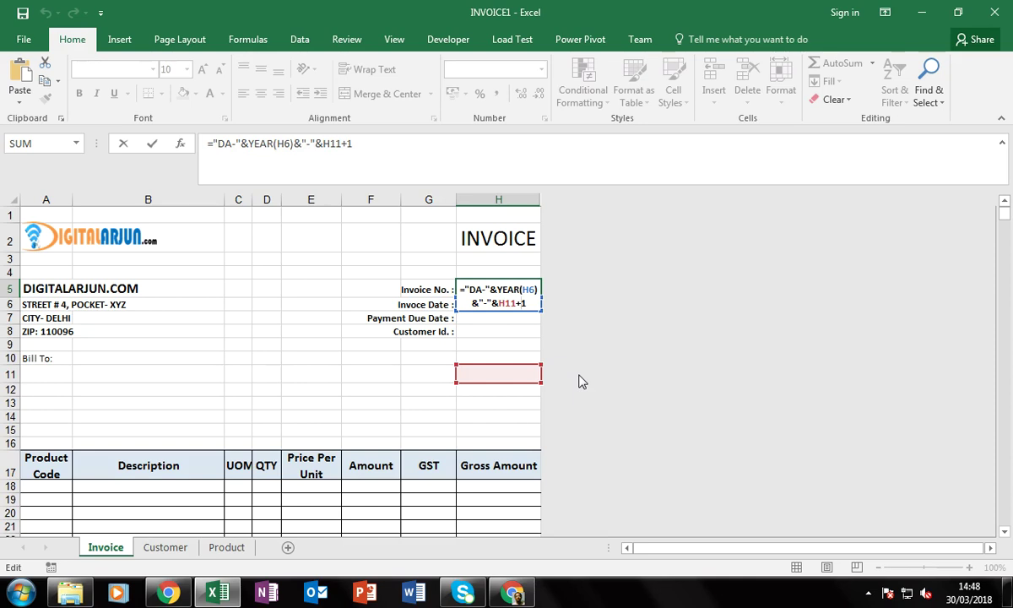
{"action": "key", "text": "Return"}
{"action": "key", "text": "Down"}
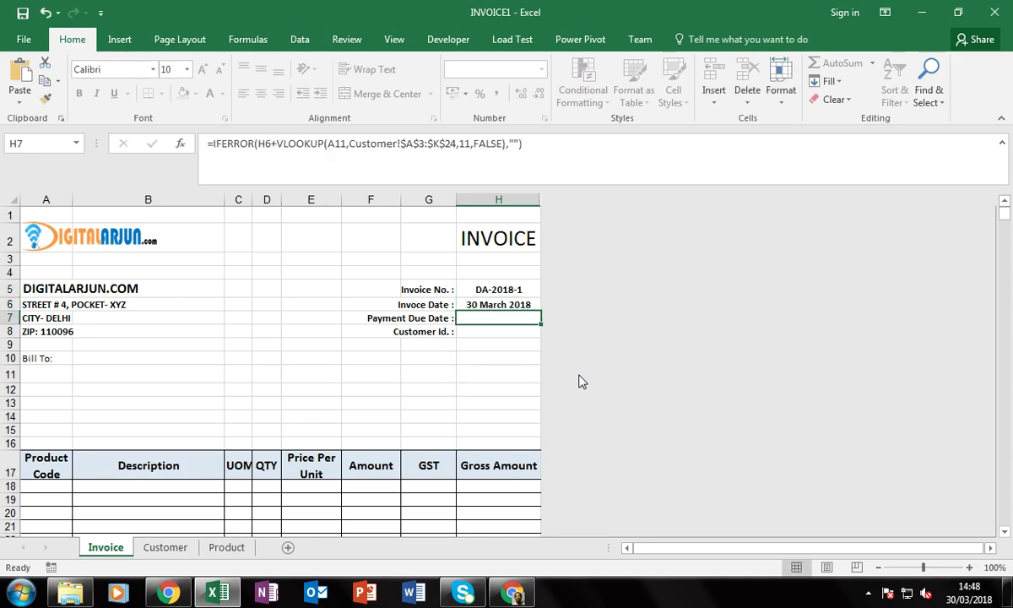
{"action": "key", "text": "Left"}
{"action": "key", "text": "Left"}
{"action": "key", "text": "Left"}
{"action": "key", "text": "Left"}
{"action": "key", "text": "Left"}
{"action": "key", "text": "Left"}
{"action": "key", "text": "Left"}
{"action": "key", "text": "Down"}
{"action": "key", "text": "Down"}
{"action": "key", "text": "Down"}
{"action": "key", "text": "Down"}
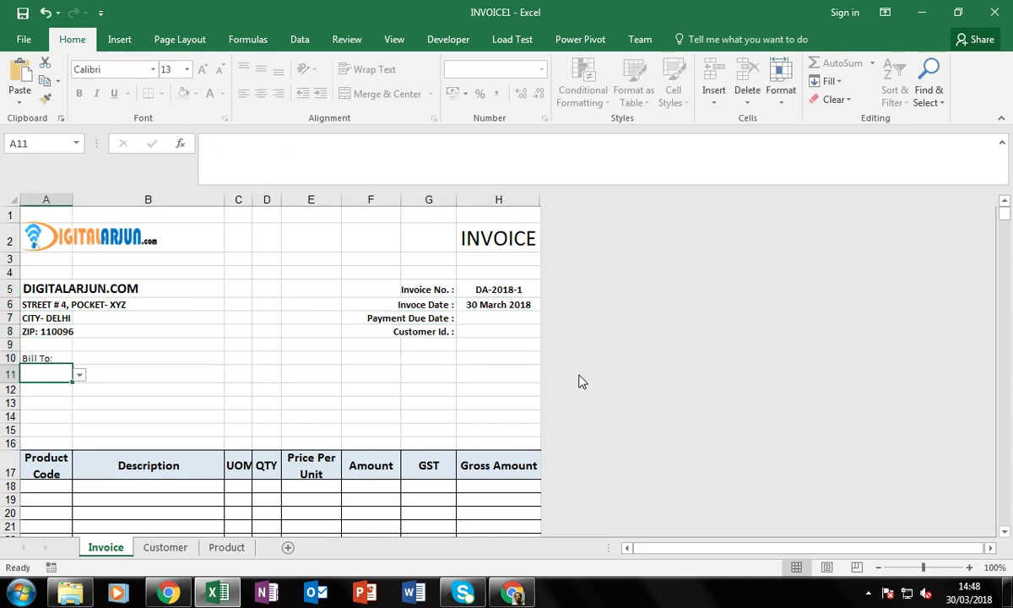
{"action": "key", "text": "alt+Down"}
{"action": "key", "text": "Down"}
{"action": "key", "text": "Down"}
{"action": "key", "text": "Down"}
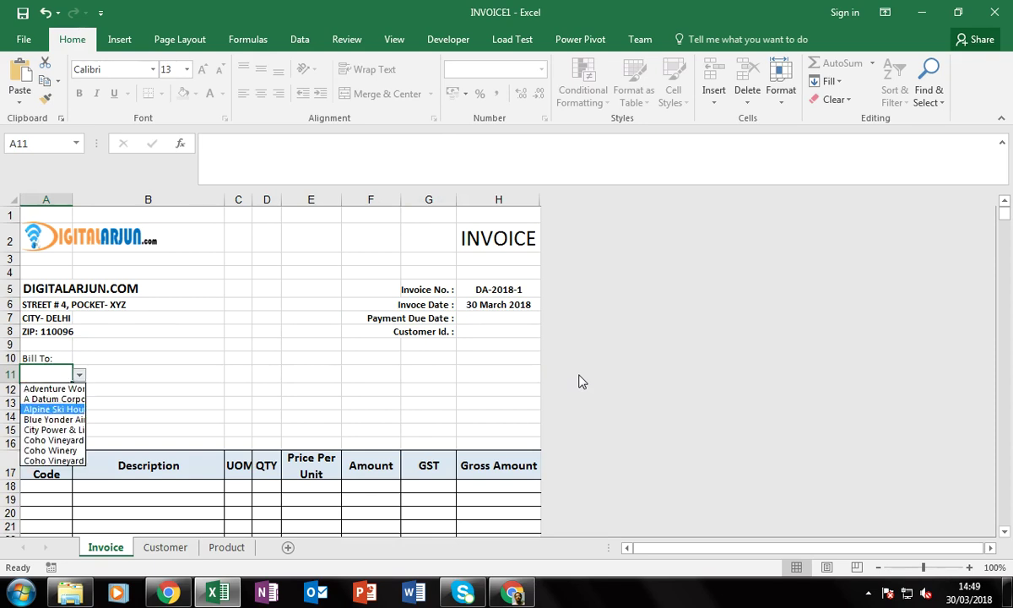
{"action": "key", "text": "Return"}
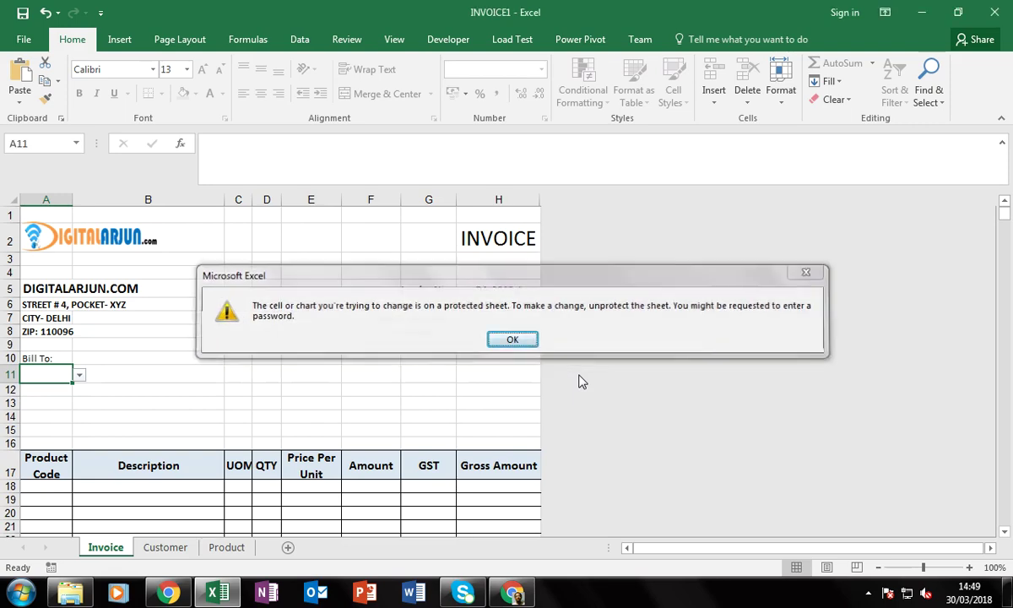
{"action": "key", "text": "Return"}
{"action": "key", "text": "alt+Down"}
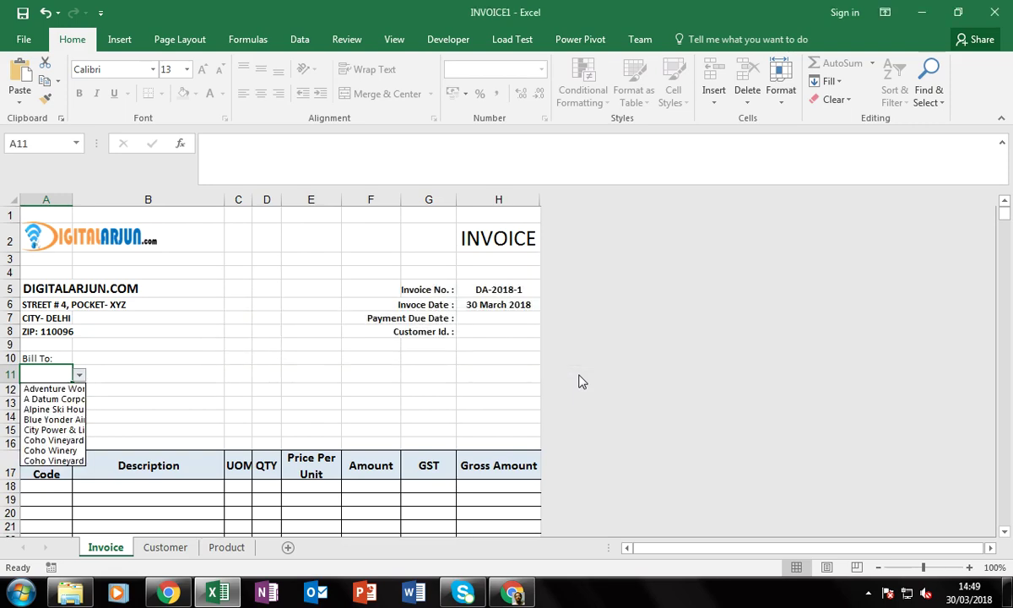
{"action": "key", "text": "Down"}
{"action": "key", "text": "Return"}
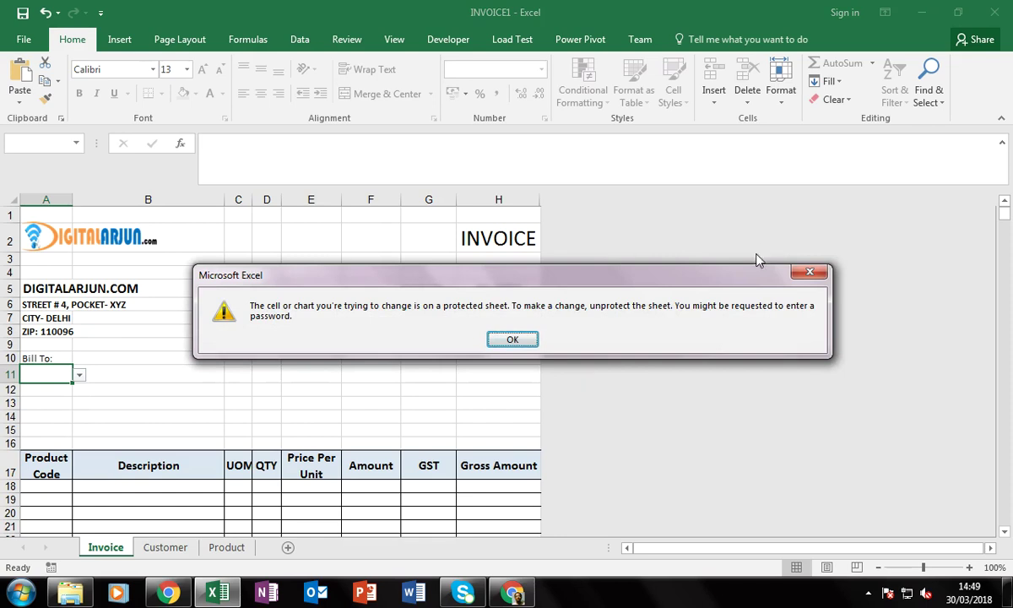
{"action": "left_click", "coordinate": [509, 338]}
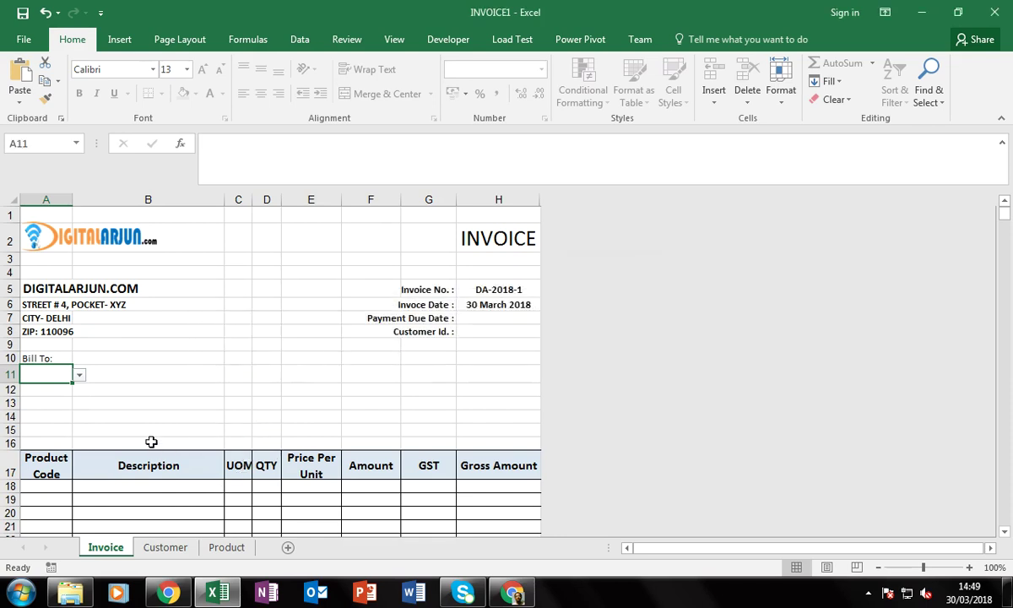
Unprotect the Invoice sheet and unlock the Bill To customer cell A11
{"action": "right_click", "coordinate": [121, 553]}
{"action": "left_click", "coordinate": [161, 456]}
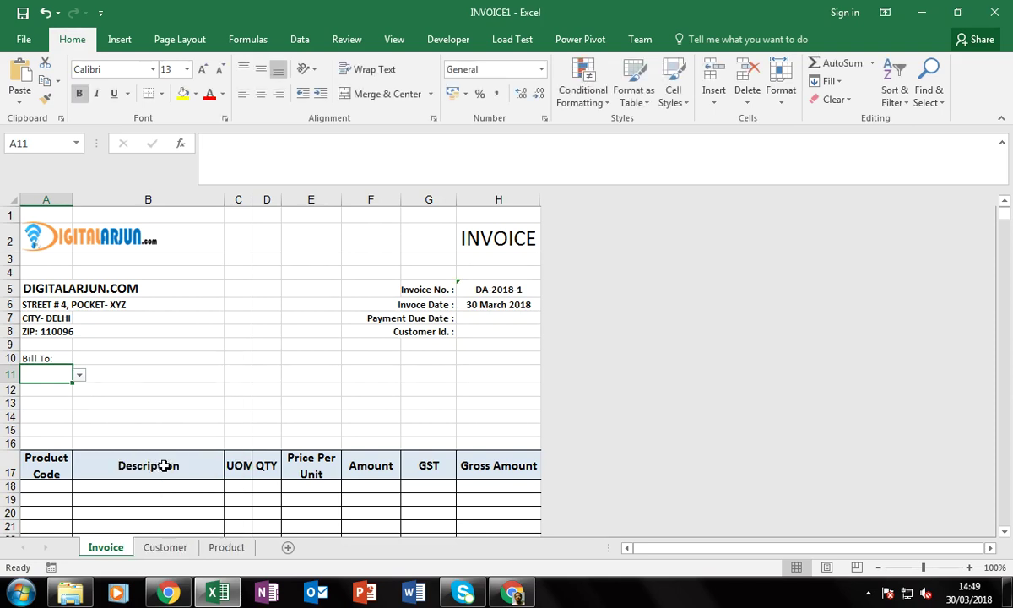
{"action": "left_click", "coordinate": [100, 403]}
{"action": "left_click", "coordinate": [51, 376]}
{"action": "right_click", "coordinate": [52, 377]}
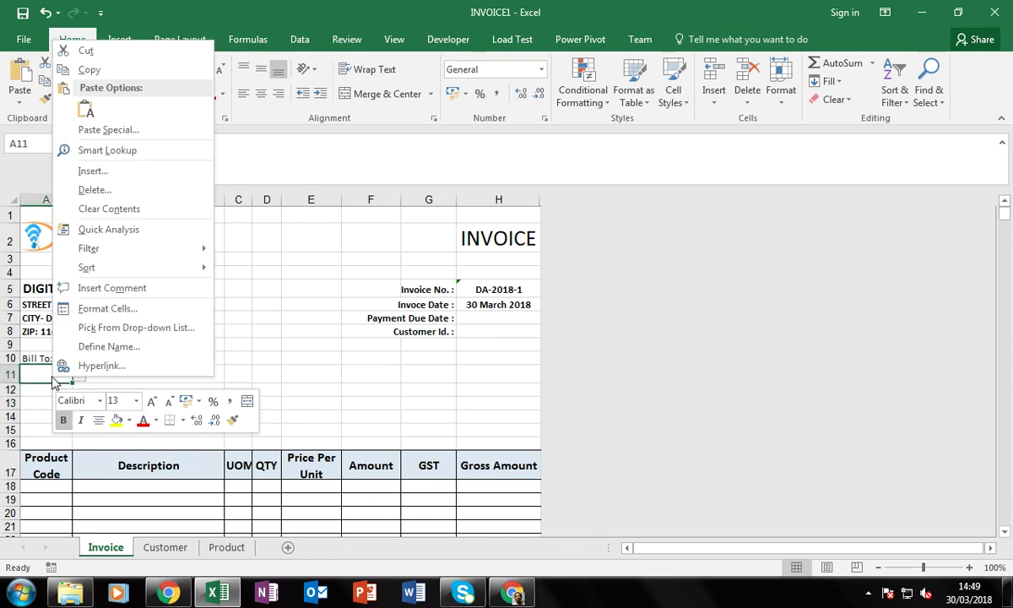
{"action": "left_click", "coordinate": [105, 309]}
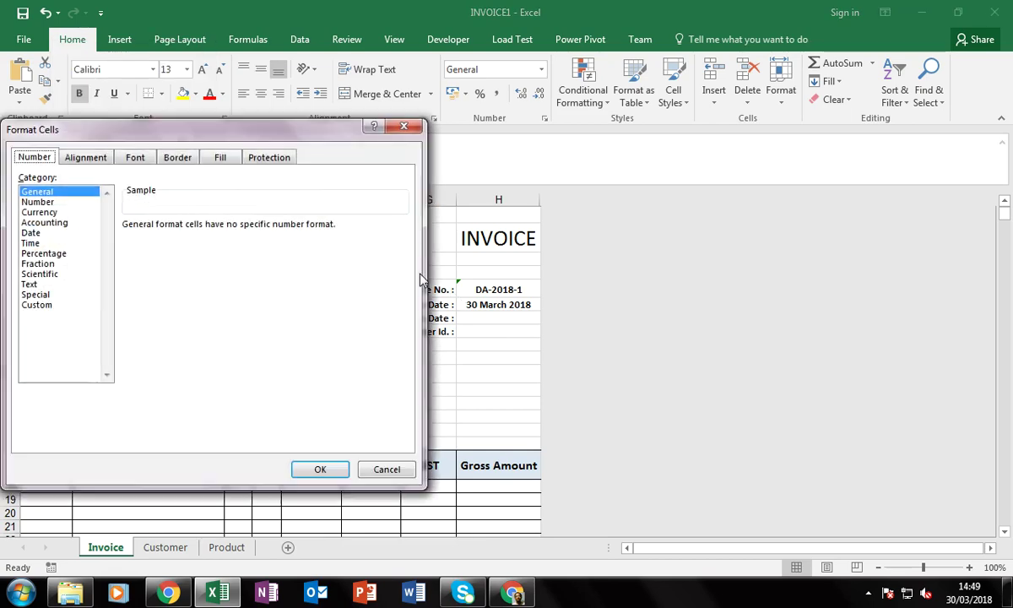
{"action": "left_click", "coordinate": [261, 156]}
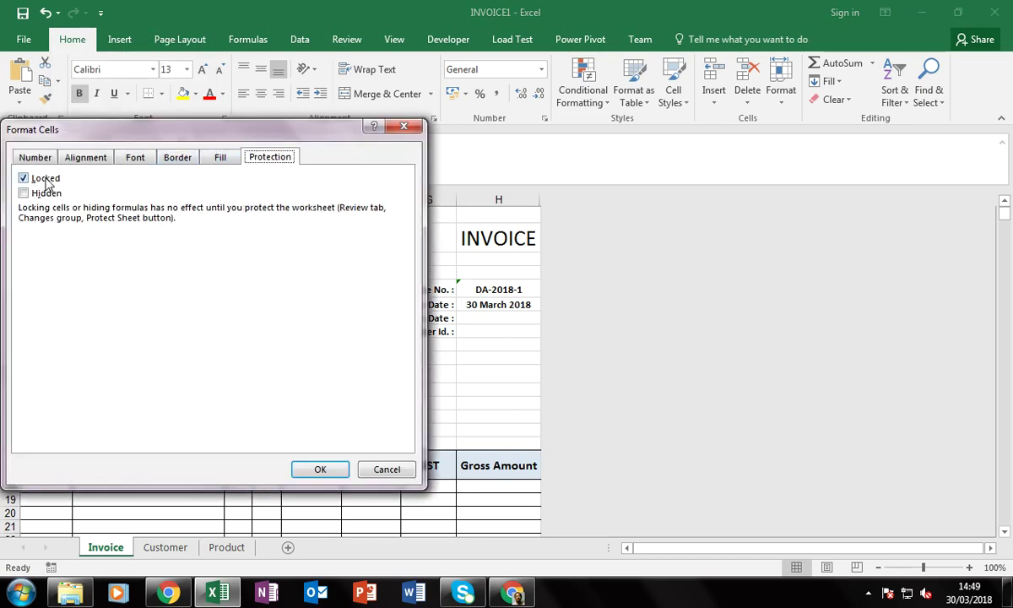
{"action": "left_click", "coordinate": [47, 184]}
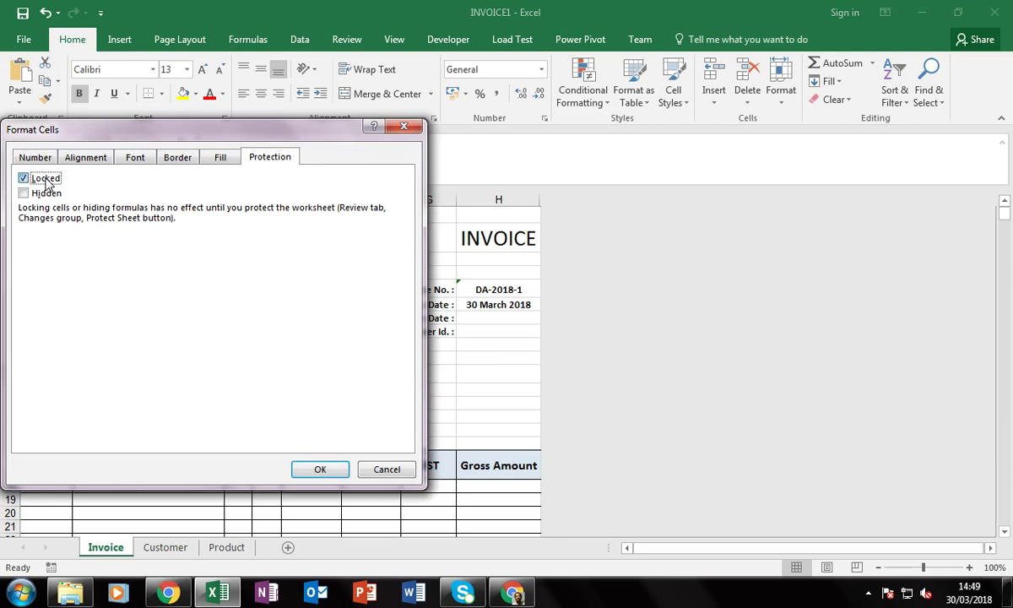
{"action": "left_click", "coordinate": [320, 470]}
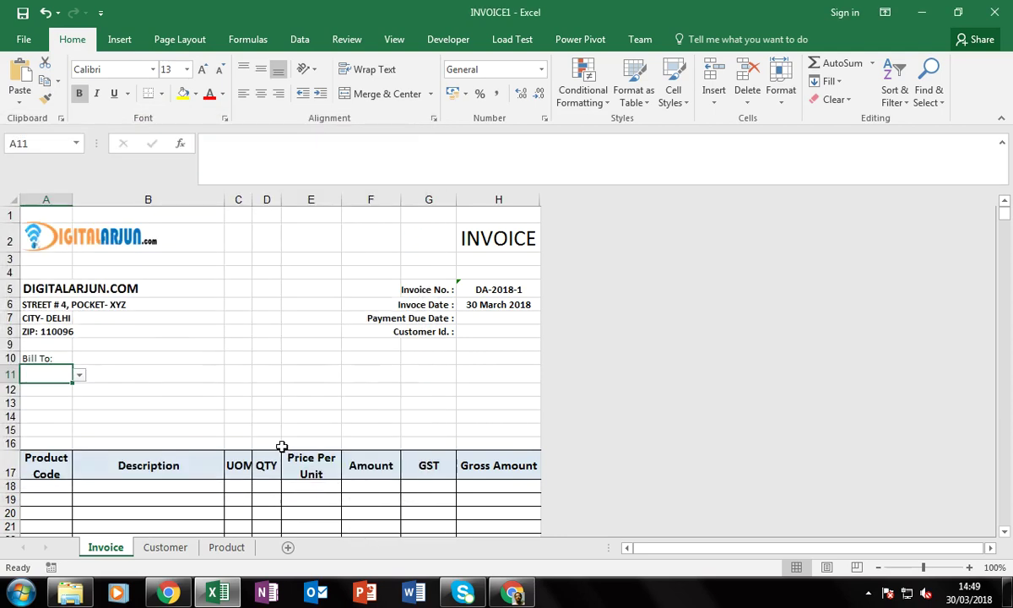
Unlock the Description cells from B18 downward
{"action": "left_click", "coordinate": [143, 379]}
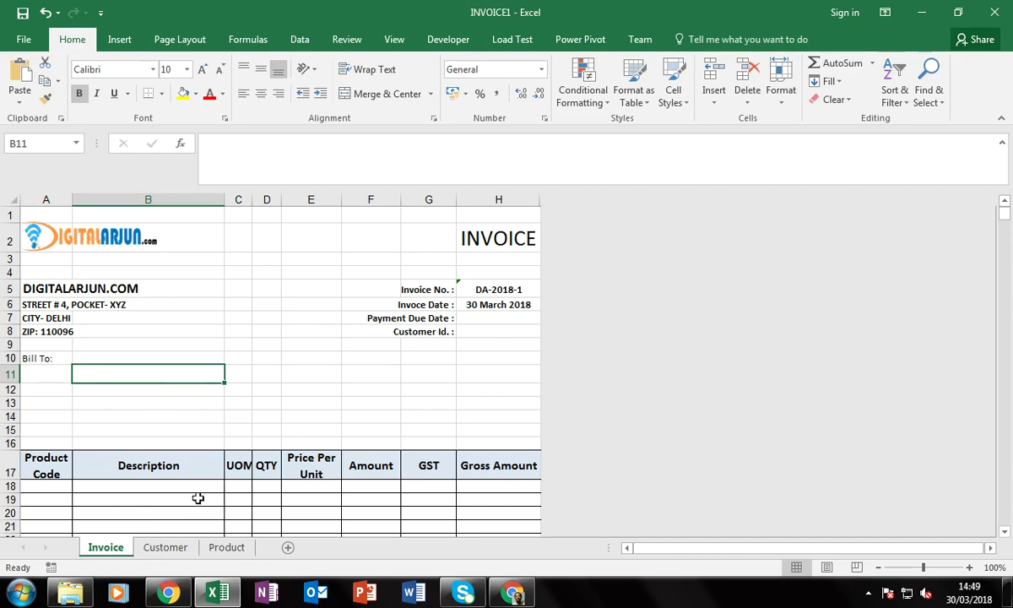
{"action": "left_click", "coordinate": [179, 491]}
{"action": "right_click", "coordinate": [179, 491]}
{"action": "left_click", "coordinate": [221, 422]}
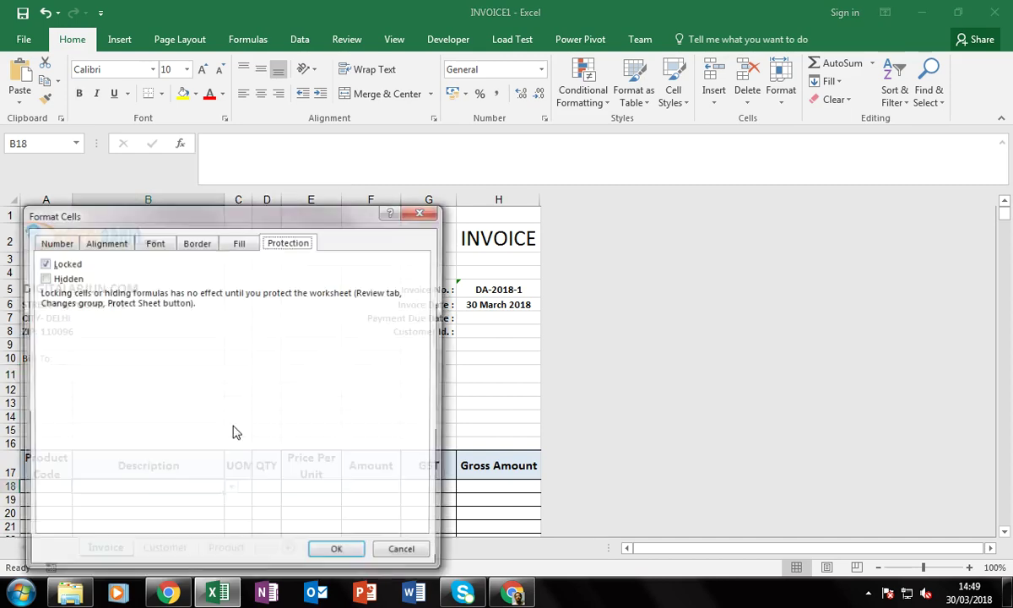
{"action": "left_click", "coordinate": [389, 554]}
{"action": "scroll", "coordinate": [253, 435], "scroll_direction": "down", "scroll_amount": 3}
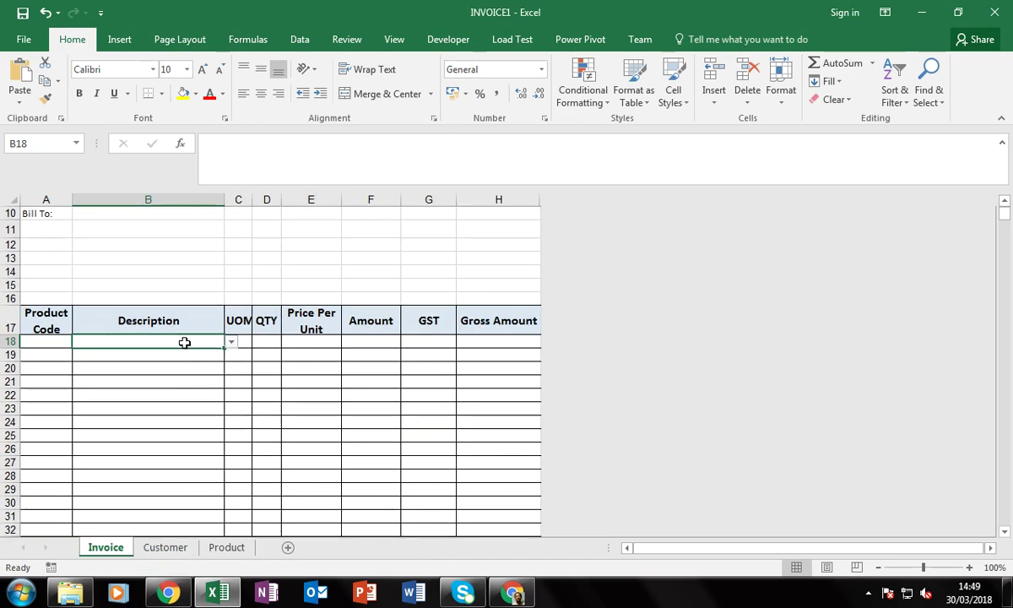
{"action": "left_click_drag", "start_coordinate": [186, 341], "coordinate": [241, 337]}
{"action": "right_click", "coordinate": [150, 301]}
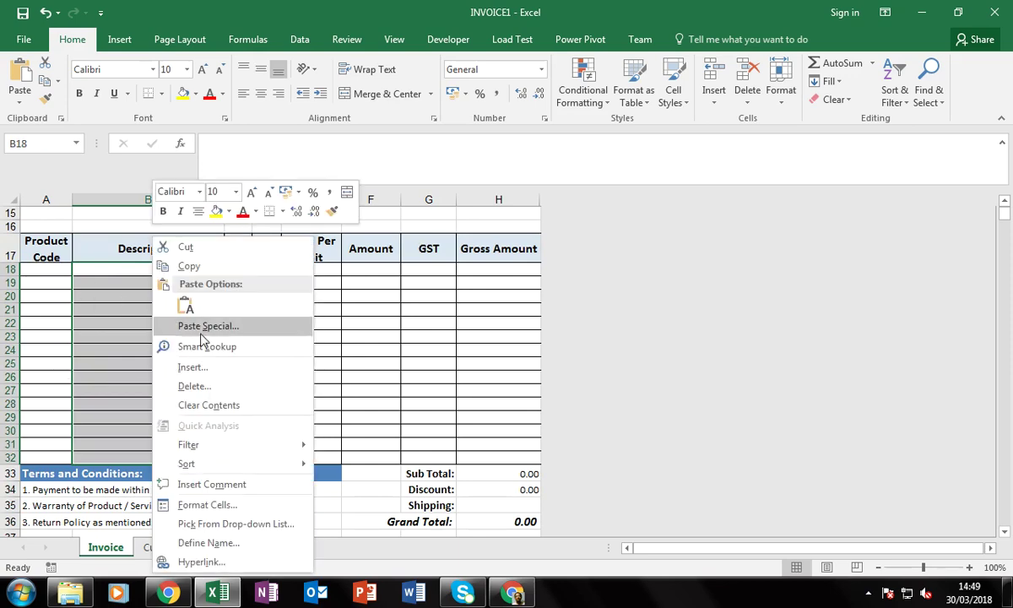
{"action": "left_click", "coordinate": [205, 504]}
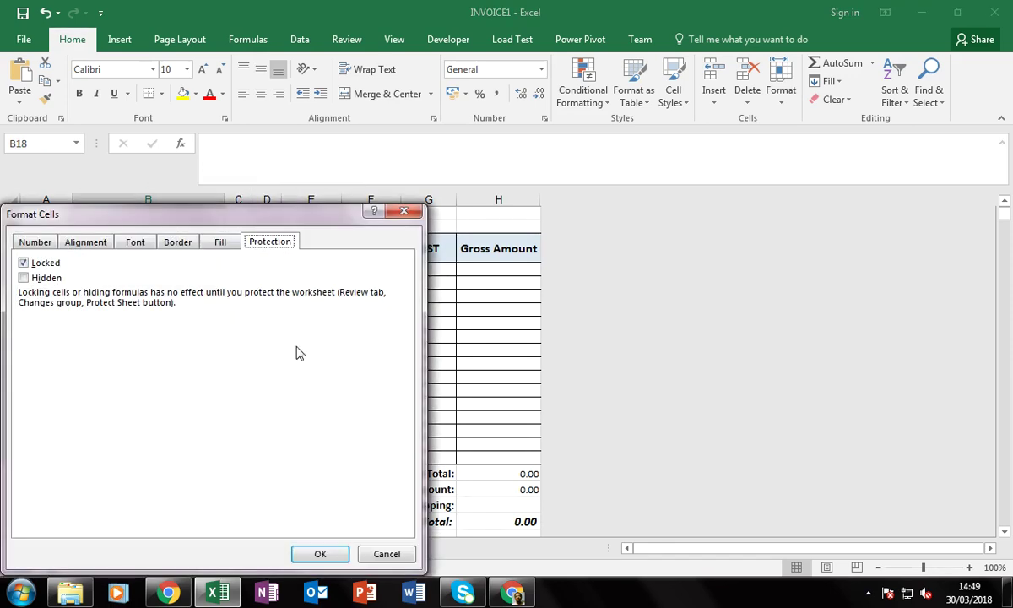
{"action": "left_click", "coordinate": [52, 263]}
{"action": "left_click", "coordinate": [321, 553]}
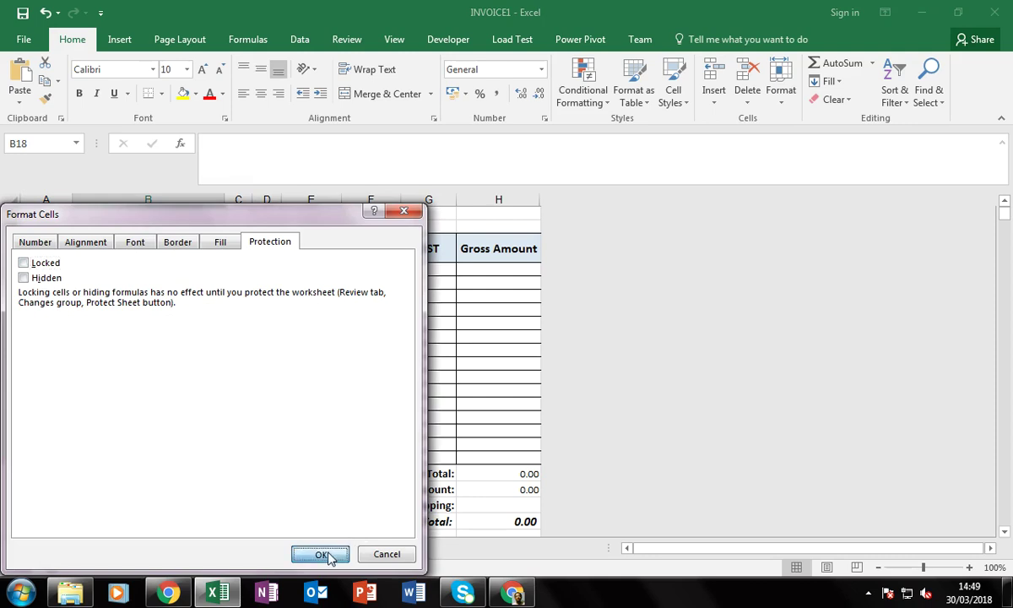
{"action": "left_click", "coordinate": [153, 283]}
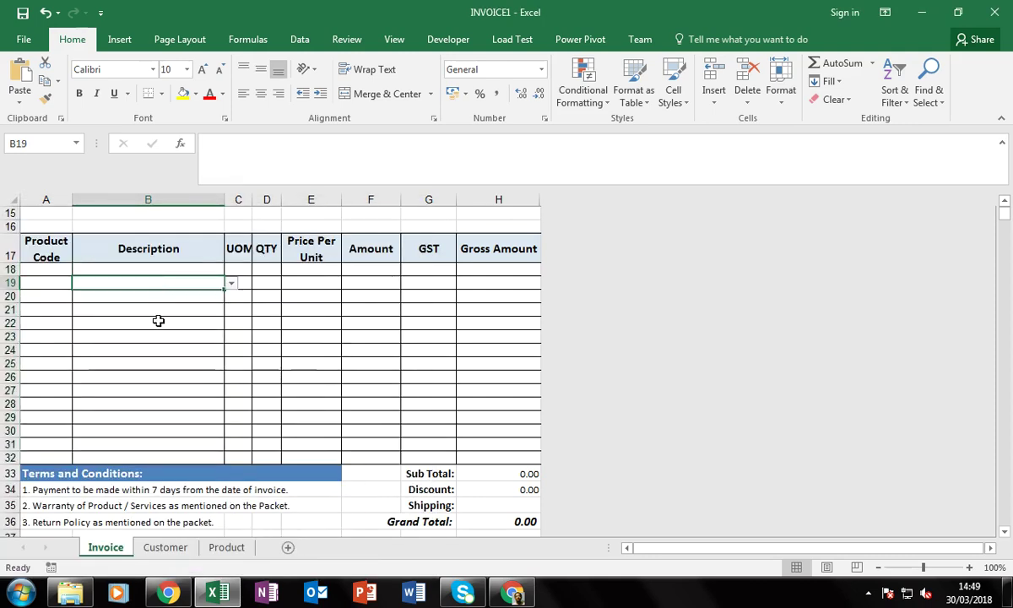
Unlock the QTY cells D18:D32 and the Shipping amount cell H35
{"action": "left_click_drag", "start_coordinate": [267, 269], "coordinate": [278, 454]}
{"action": "right_click", "coordinate": [264, 336]}
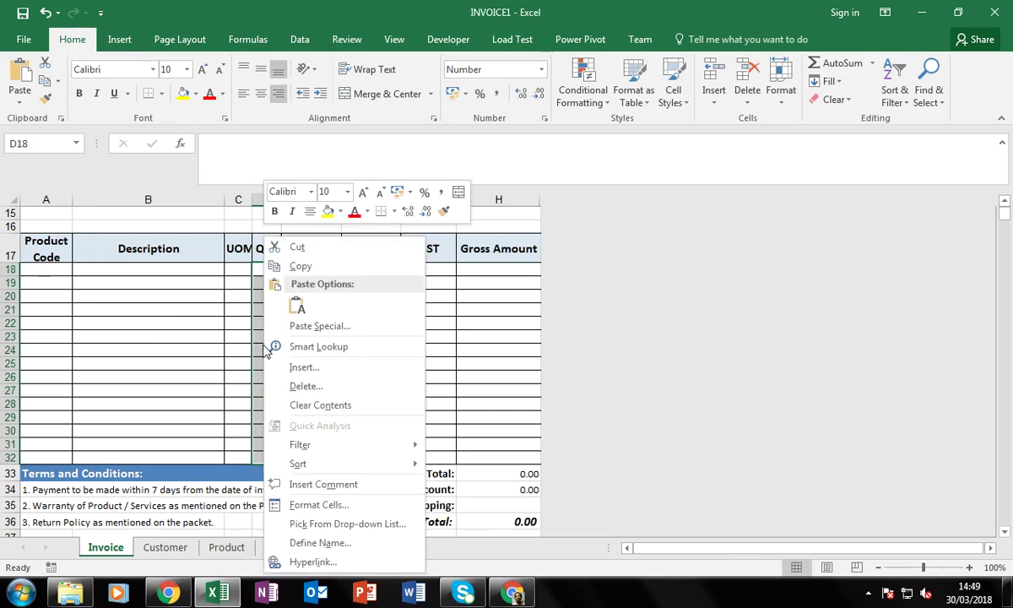
{"action": "left_click", "coordinate": [318, 504]}
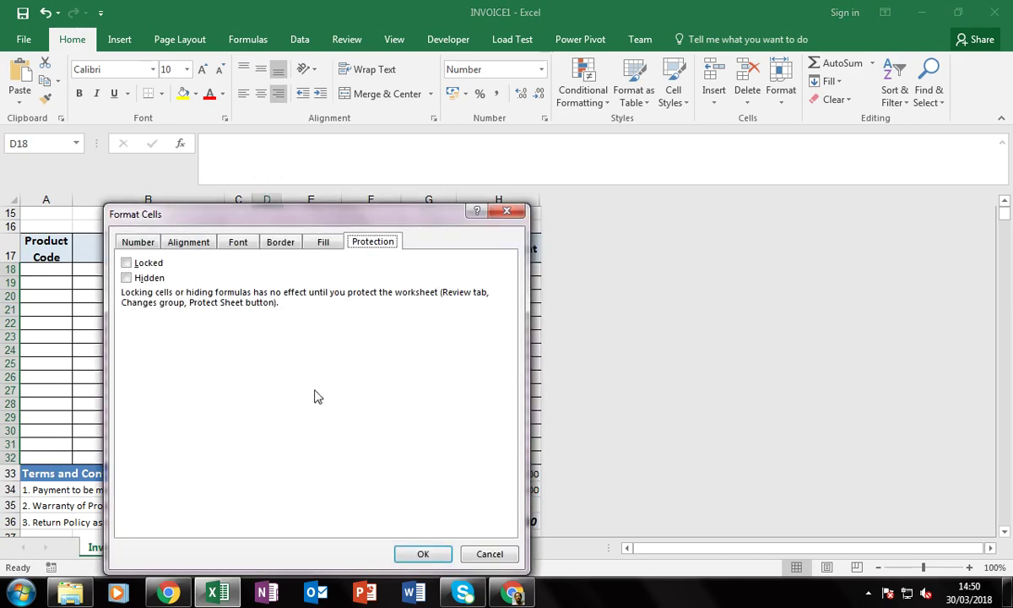
{"action": "left_click", "coordinate": [424, 557]}
{"action": "right_click", "coordinate": [485, 505]}
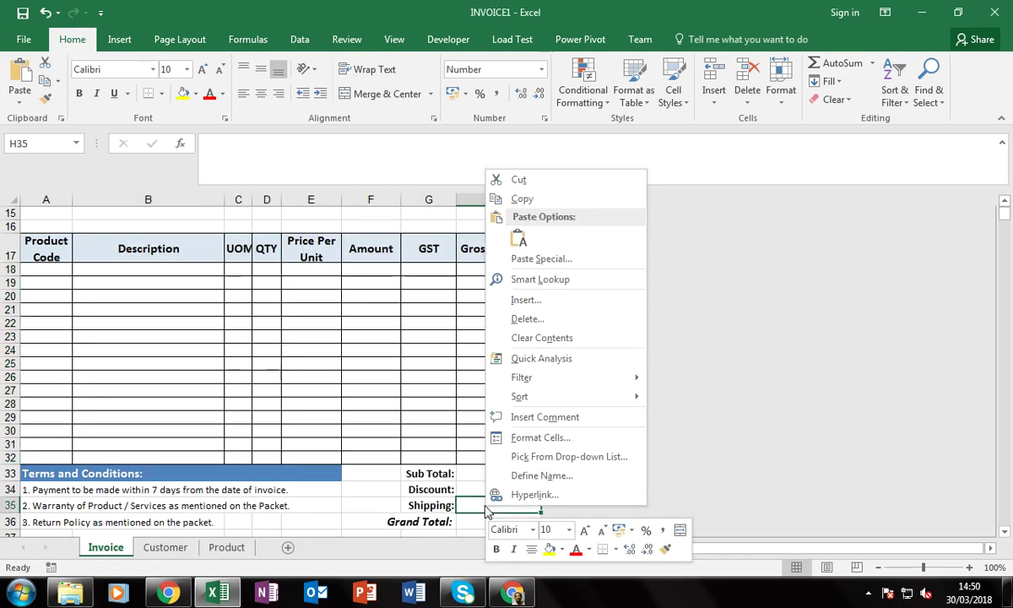
{"action": "left_click", "coordinate": [506, 437]}
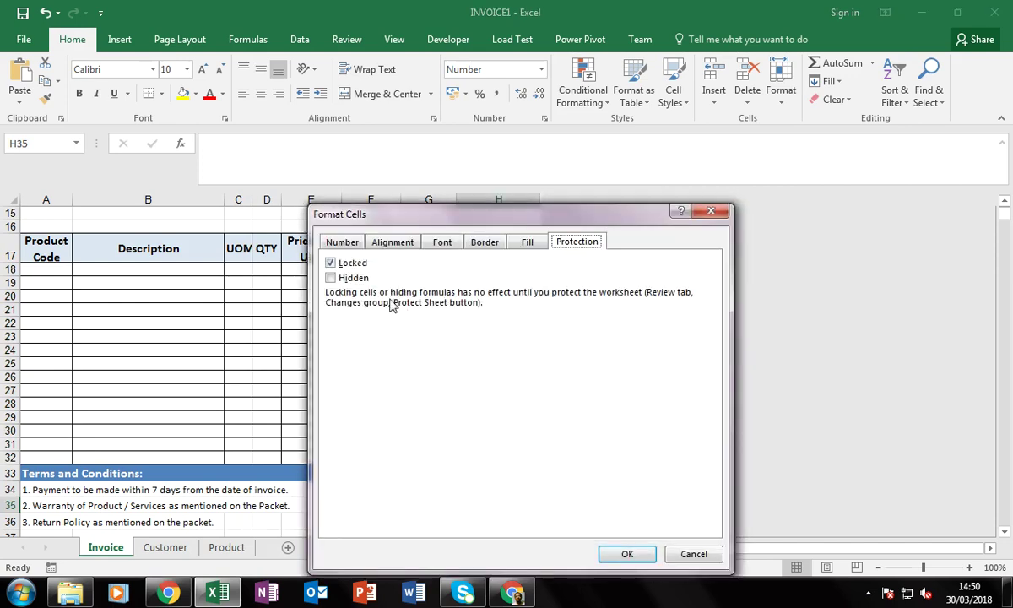
{"action": "left_click", "coordinate": [330, 263]}
{"action": "left_click", "coordinate": [614, 554]}
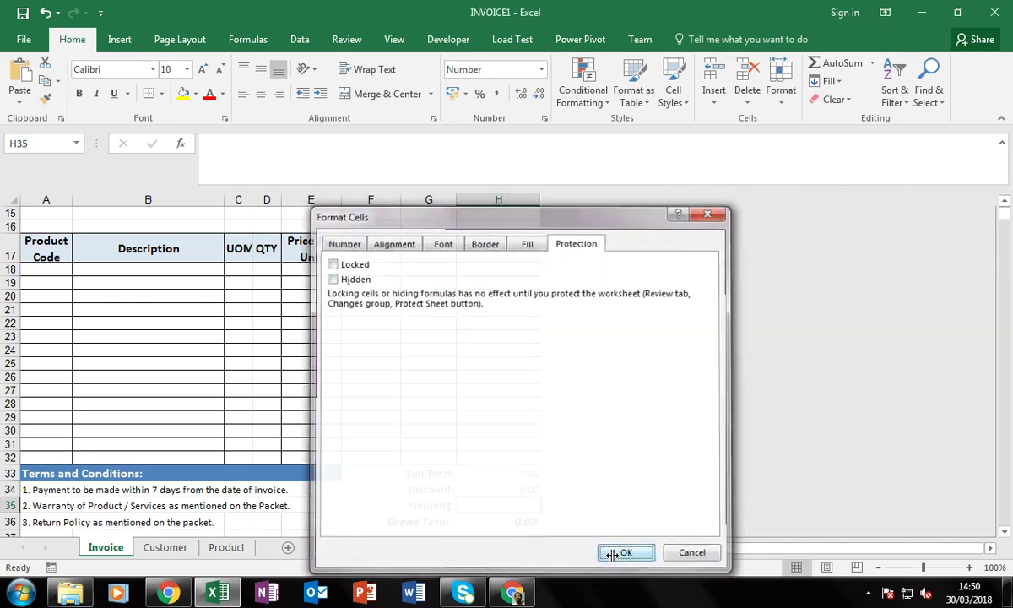
{"action": "scroll", "coordinate": [369, 500], "scroll_direction": "down", "scroll_amount": 3}
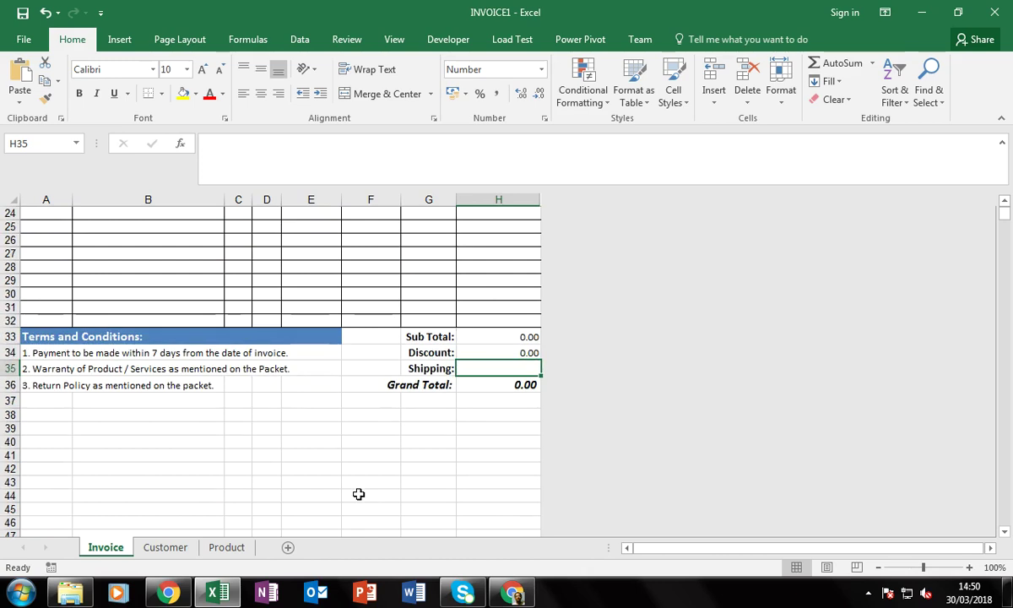
{"action": "left_click", "coordinate": [314, 455]}
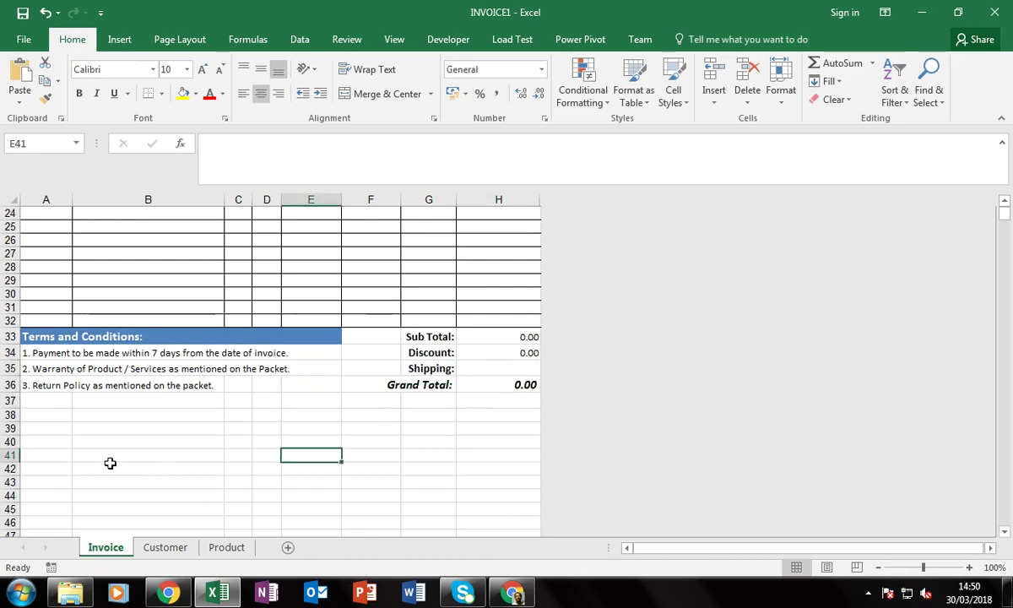
{"action": "left_click", "coordinate": [153, 449]}
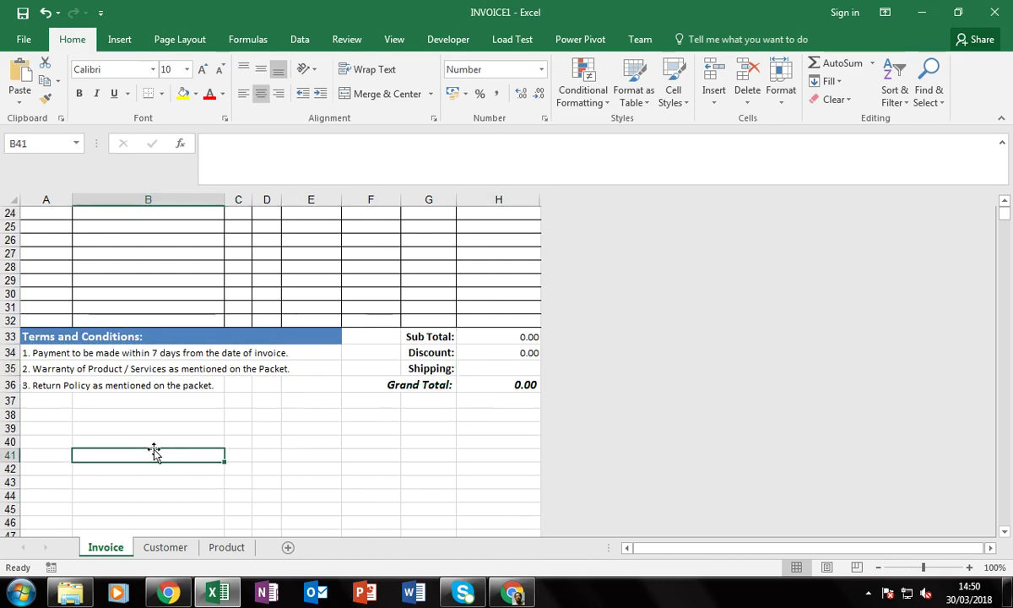
Protect the INVOICE1 Invoice sheet, entering and confirming the sheet password
{"action": "right_click", "coordinate": [108, 548]}
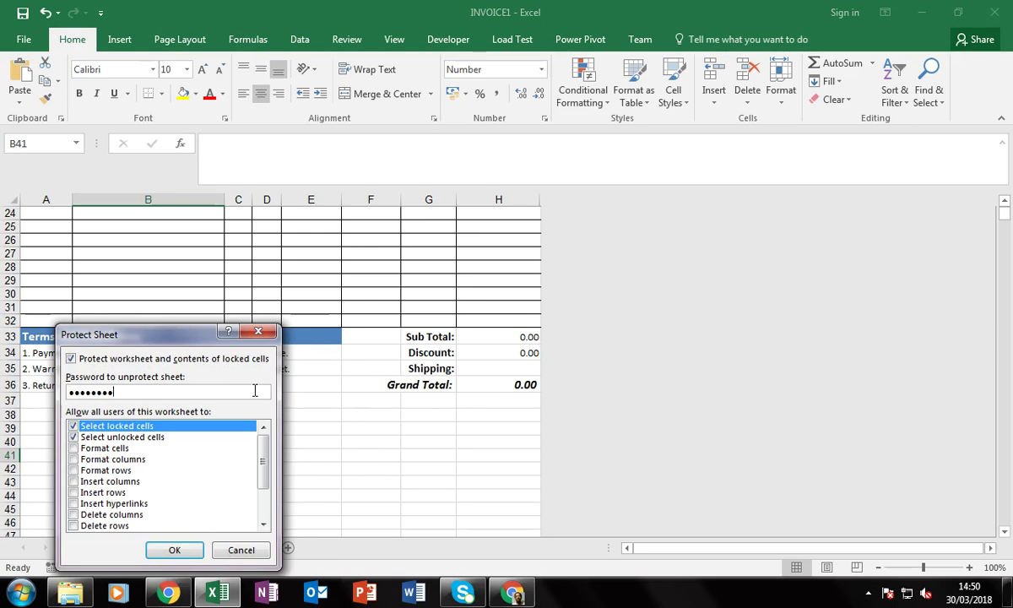
{"action": "key", "text": "Return"}
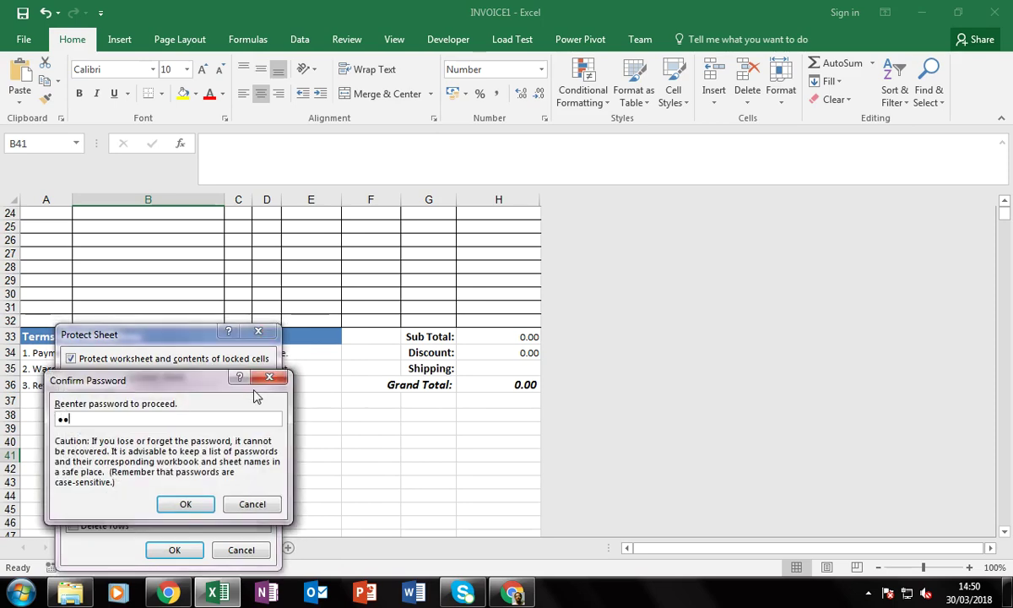
{"action": "type", "text": "invoice"}
{"action": "key", "text": "Return"}
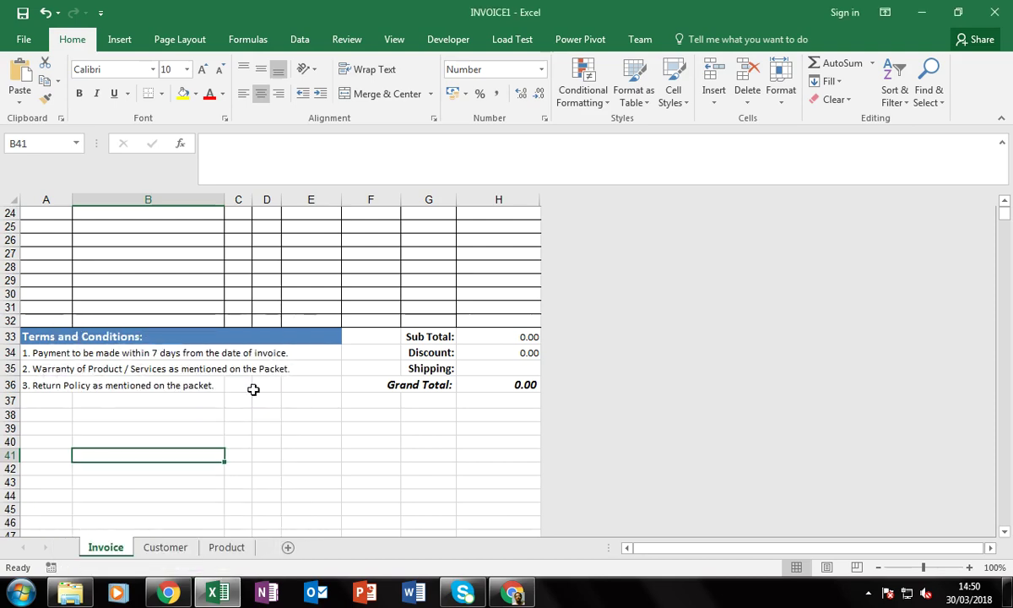
{"action": "key", "text": "alt"}
{"action": "left_click", "coordinate": [163, 497]}
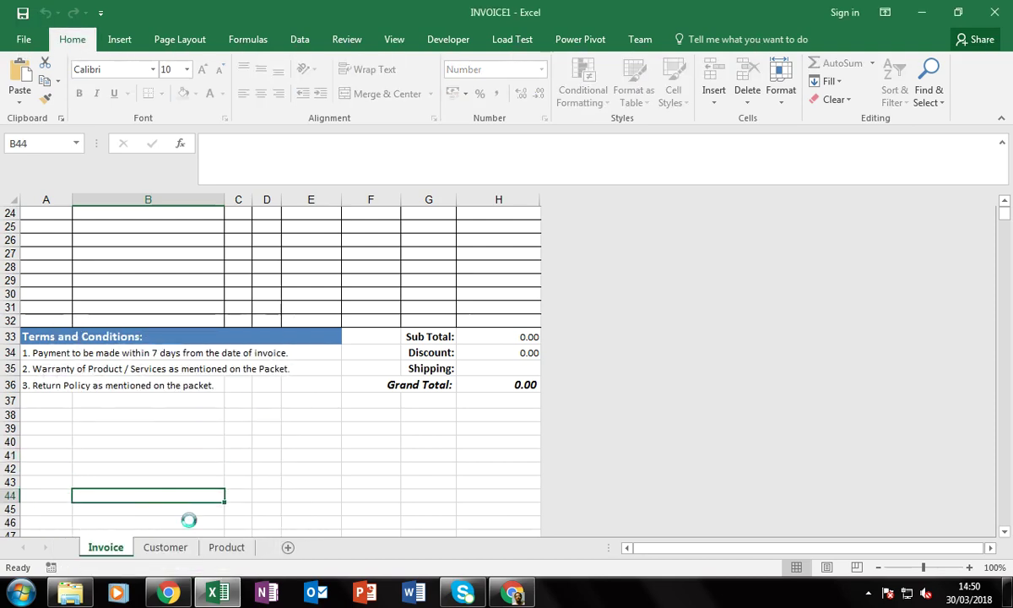
Start saving to Local Disk (D:) with type Excel Template (*.xltx)
{"action": "key", "text": "ctrl+s"}
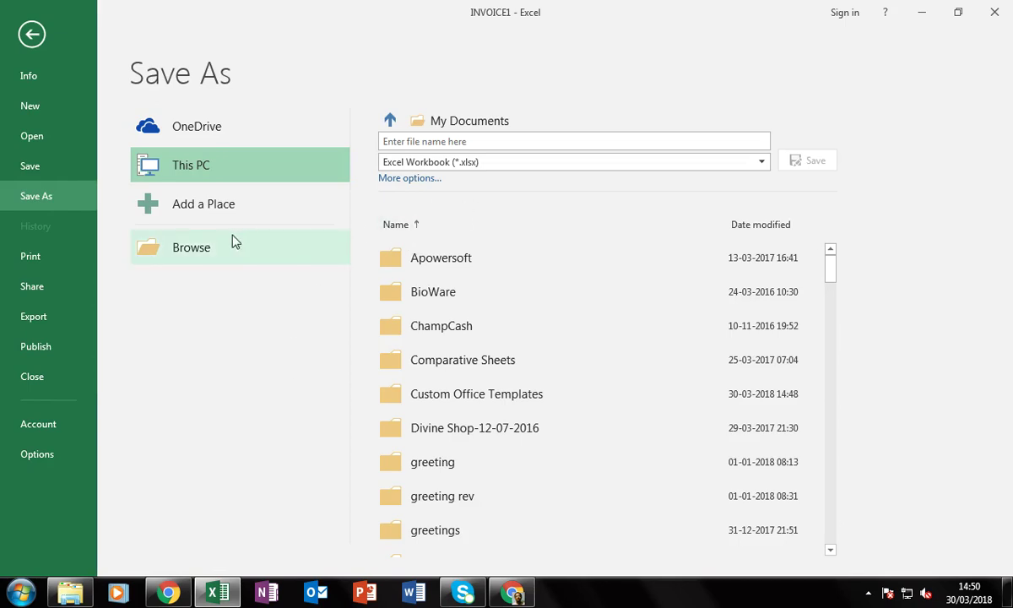
{"action": "left_click", "coordinate": [200, 250]}
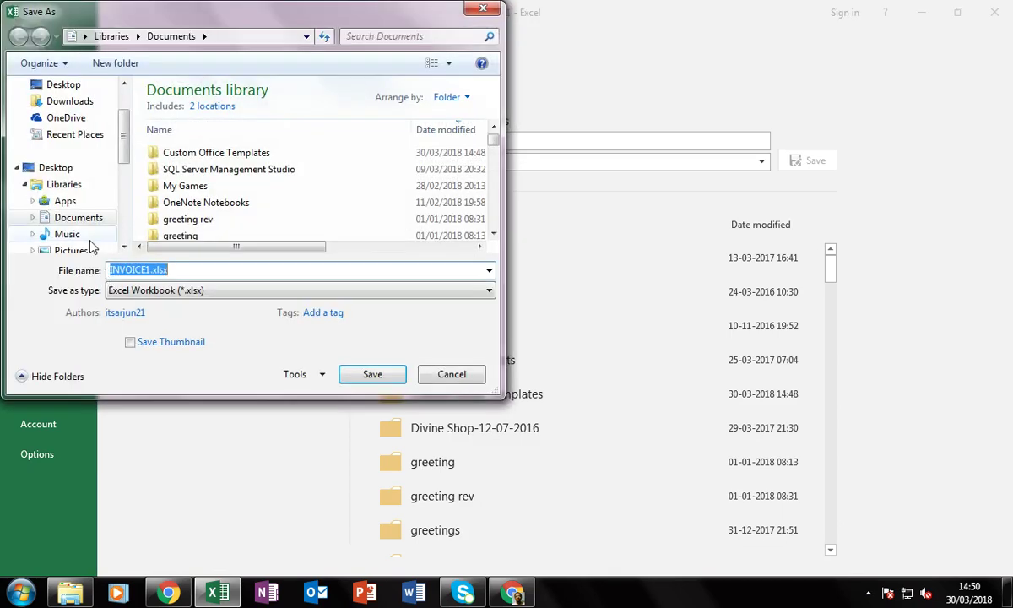
{"action": "scroll", "coordinate": [125, 216], "scroll_direction": "down", "scroll_amount": 3}
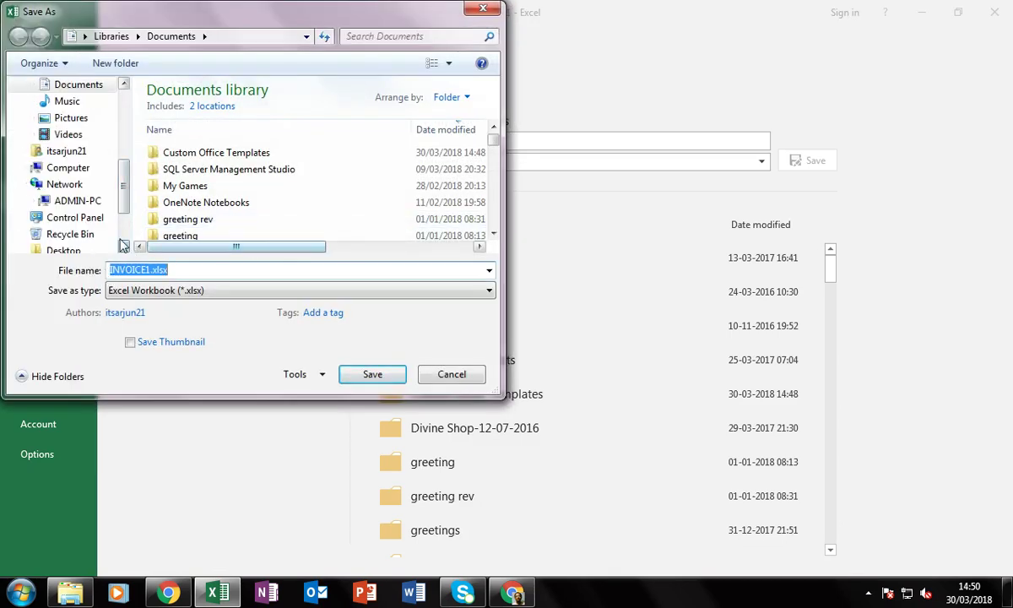
{"action": "left_click", "coordinate": [69, 169]}
{"action": "double_click", "coordinate": [215, 176]}
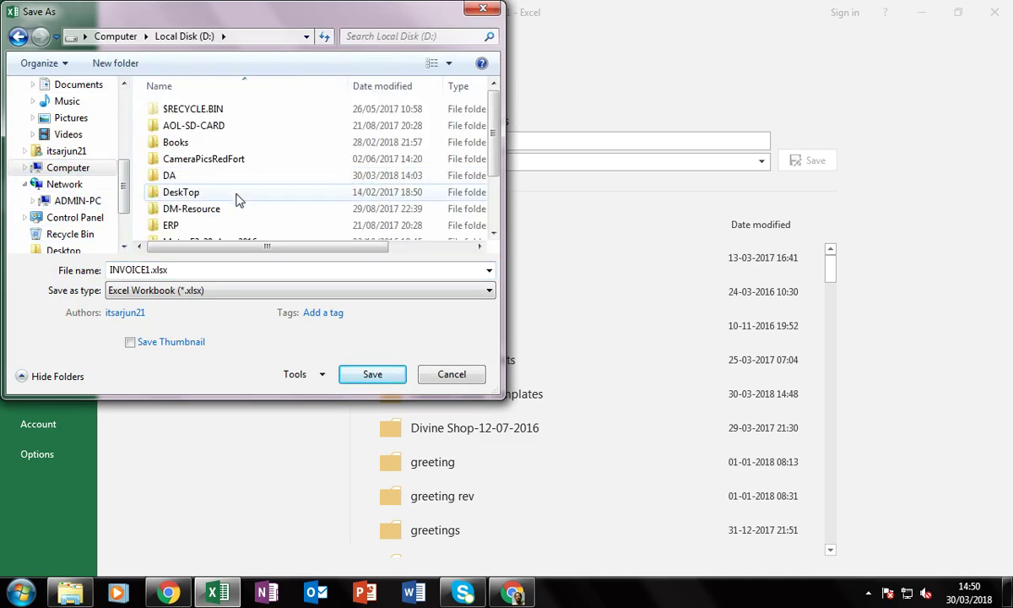
{"action": "left_click", "coordinate": [189, 292]}
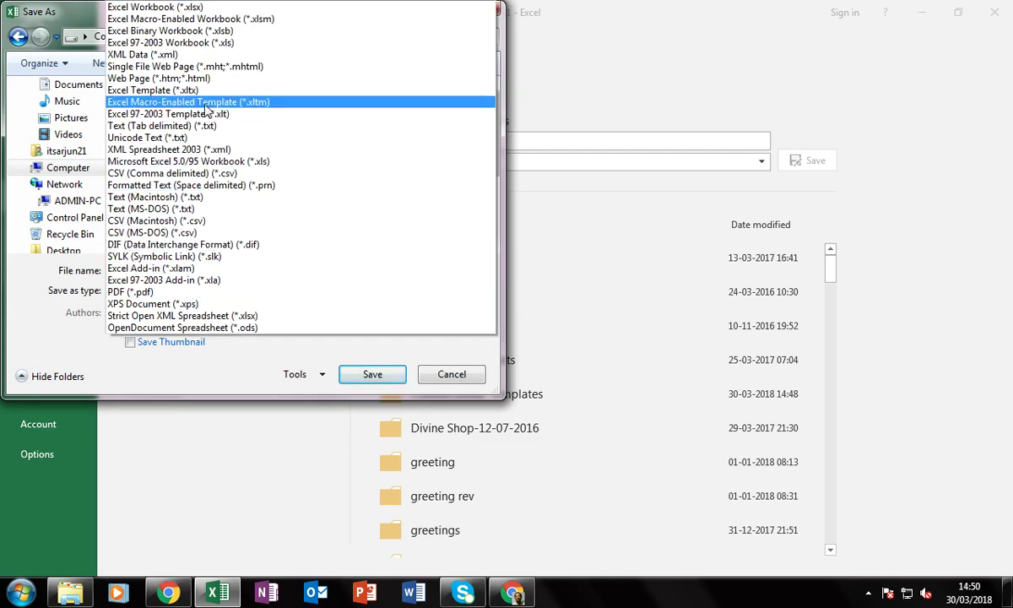
{"action": "left_click", "coordinate": [186, 89]}
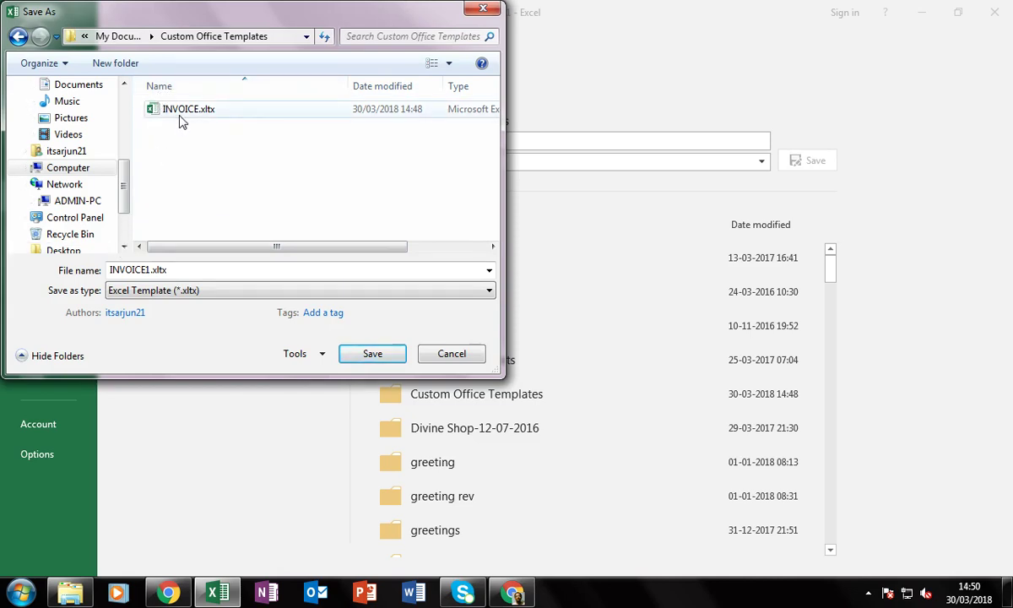
Save as INVOICE.xltx in the DA folder, replacing the existing file
{"action": "left_click", "coordinate": [85, 171]}
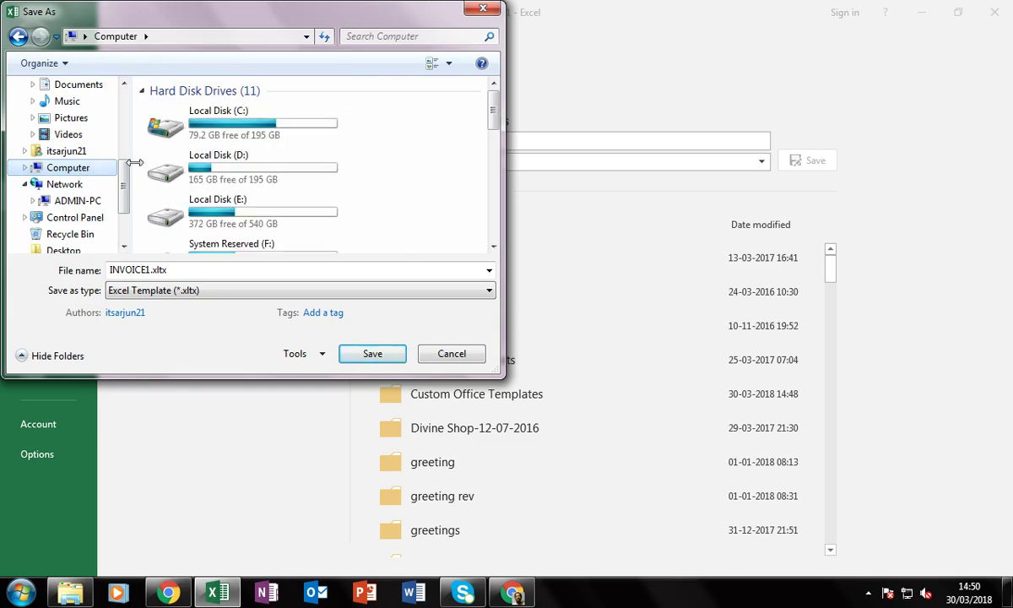
{"action": "double_click", "coordinate": [245, 162]}
{"action": "double_click", "coordinate": [173, 173]}
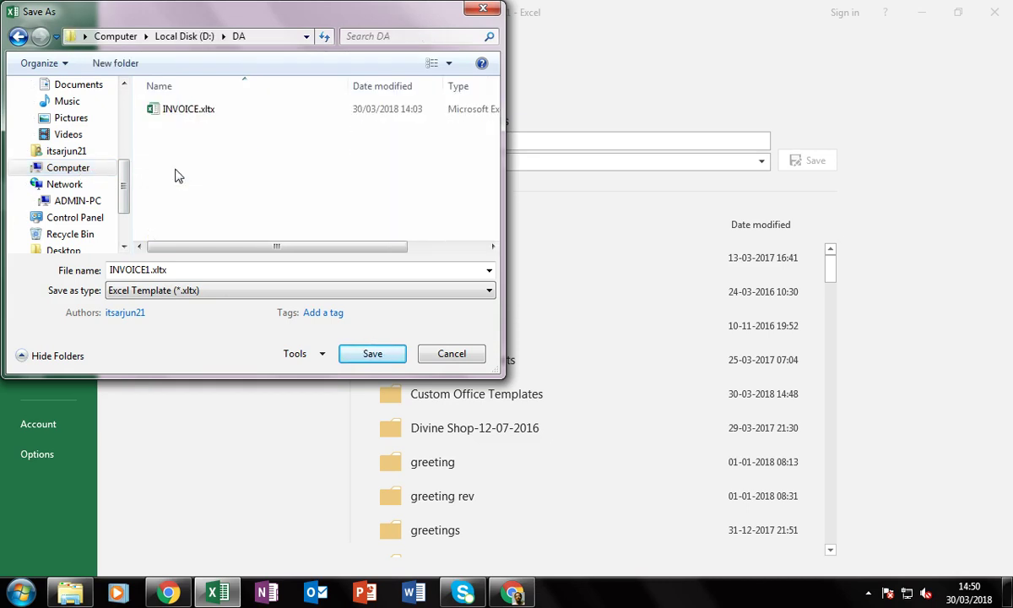
{"action": "left_click", "coordinate": [154, 269]}
{"action": "left_click", "coordinate": [154, 269]}
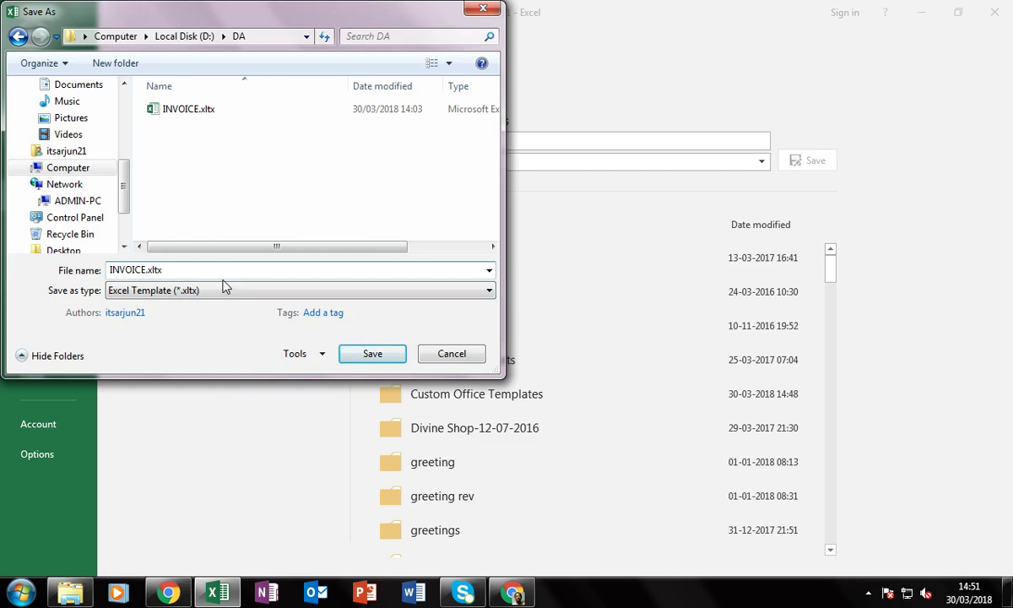
{"action": "left_click", "coordinate": [368, 358]}
{"action": "left_click", "coordinate": [525, 303]}
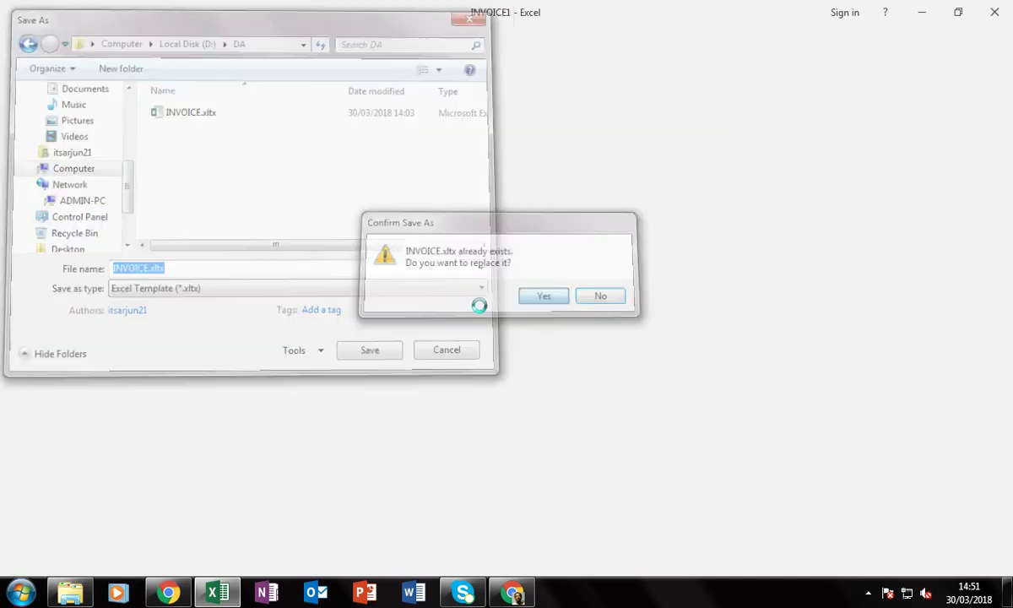
Minimize Excel and open the re-saved INVOICE.xltx from D:\DA as a new workbook
{"action": "left_click", "coordinate": [330, 393]}
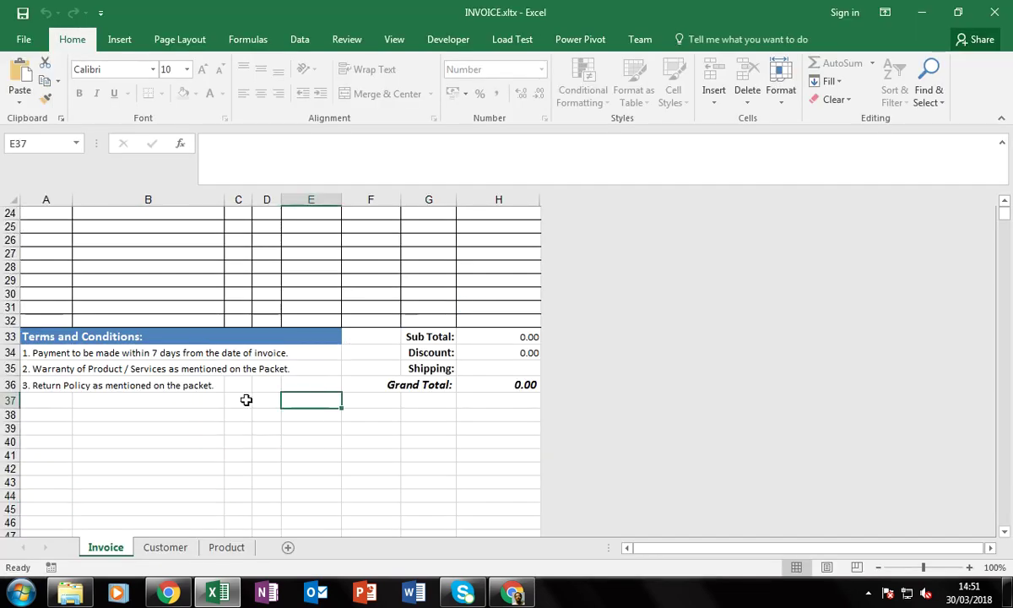
{"action": "left_click", "coordinate": [922, 12]}
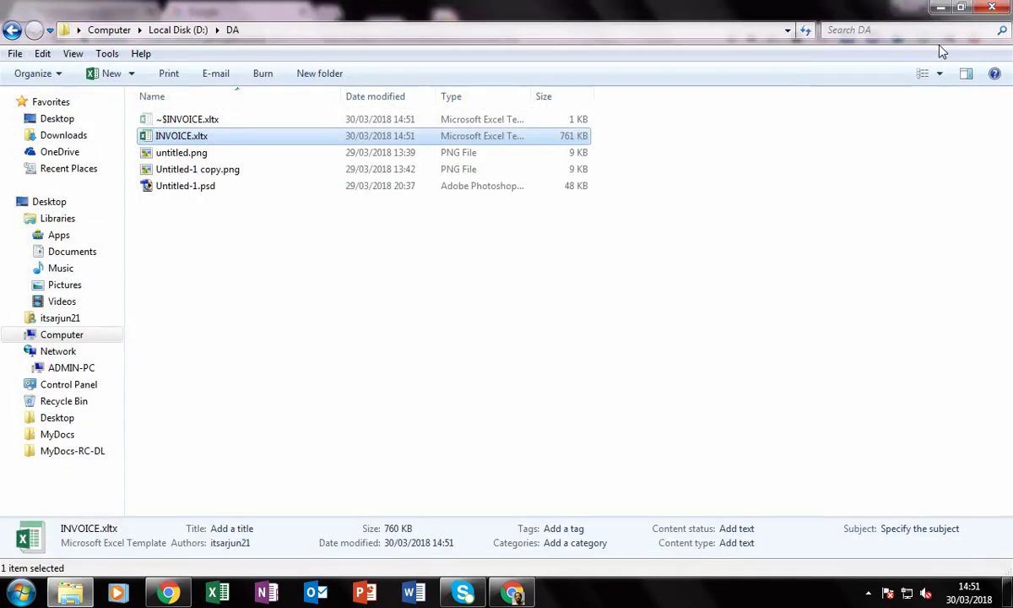
{"action": "left_click", "coordinate": [201, 300]}
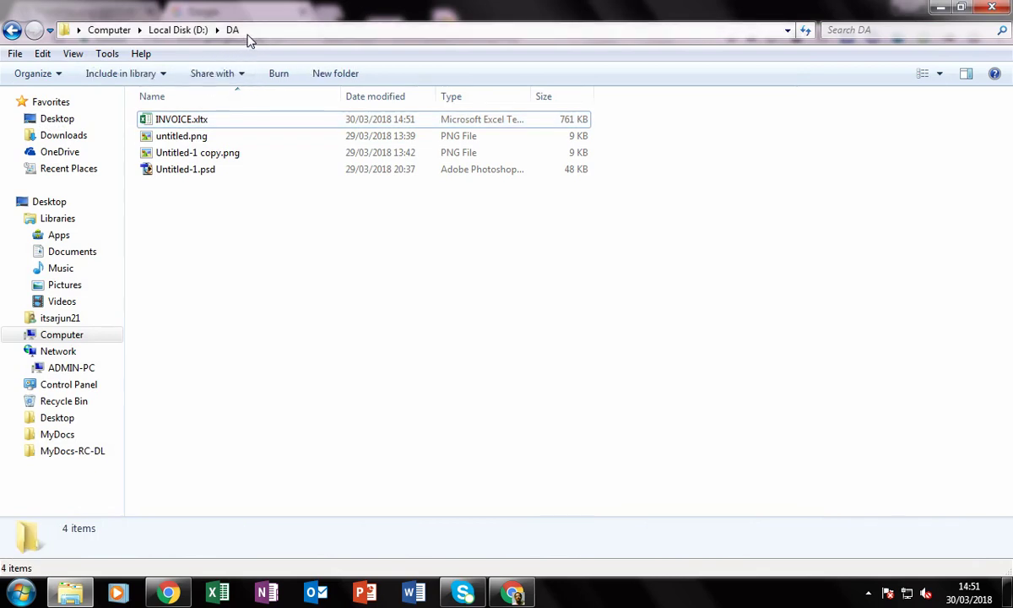
{"action": "double_click", "coordinate": [208, 121]}
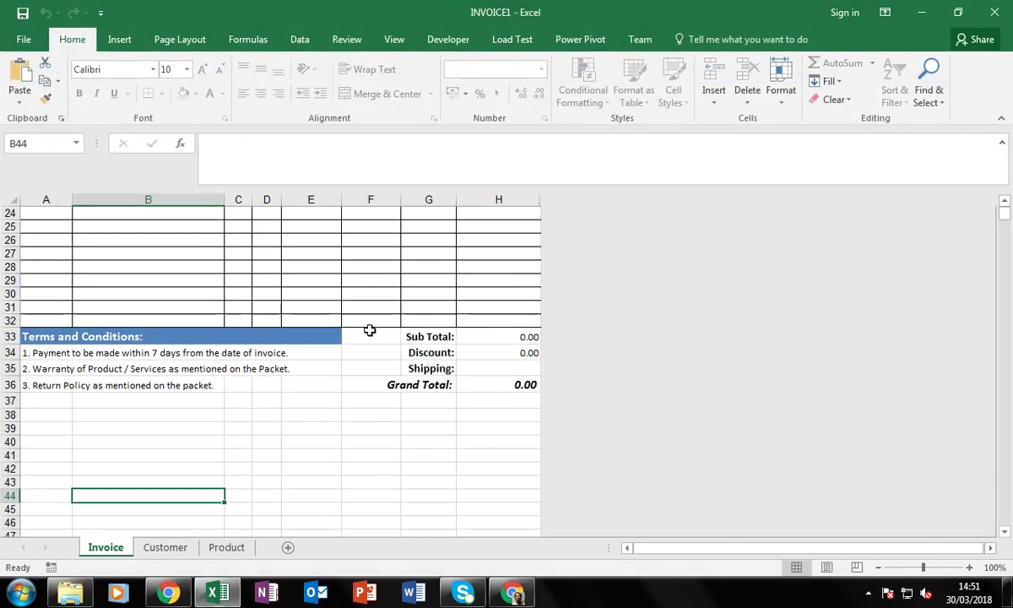
{"action": "left_click", "coordinate": [260, 305]}
{"action": "scroll", "coordinate": [262, 329], "scroll_direction": "up", "scroll_amount": 8}
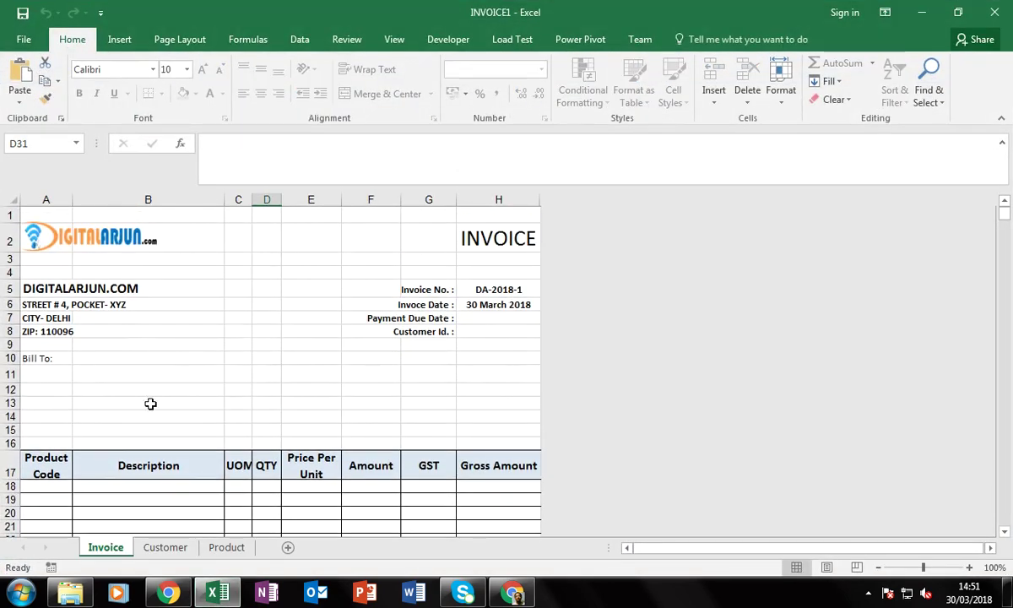
{"action": "scroll", "coordinate": [225, 405], "scroll_direction": "down", "scroll_amount": 3}
{"action": "scroll", "coordinate": [224, 405], "scroll_direction": "up", "scroll_amount": 3}
{"action": "left_click", "coordinate": [65, 375]}
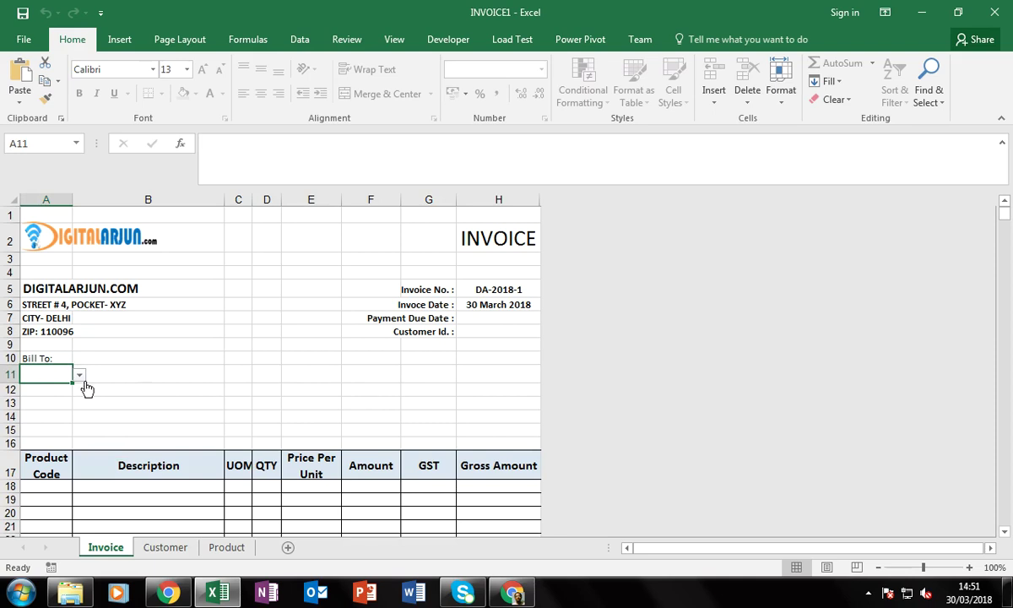
{"action": "left_click", "coordinate": [507, 288]}
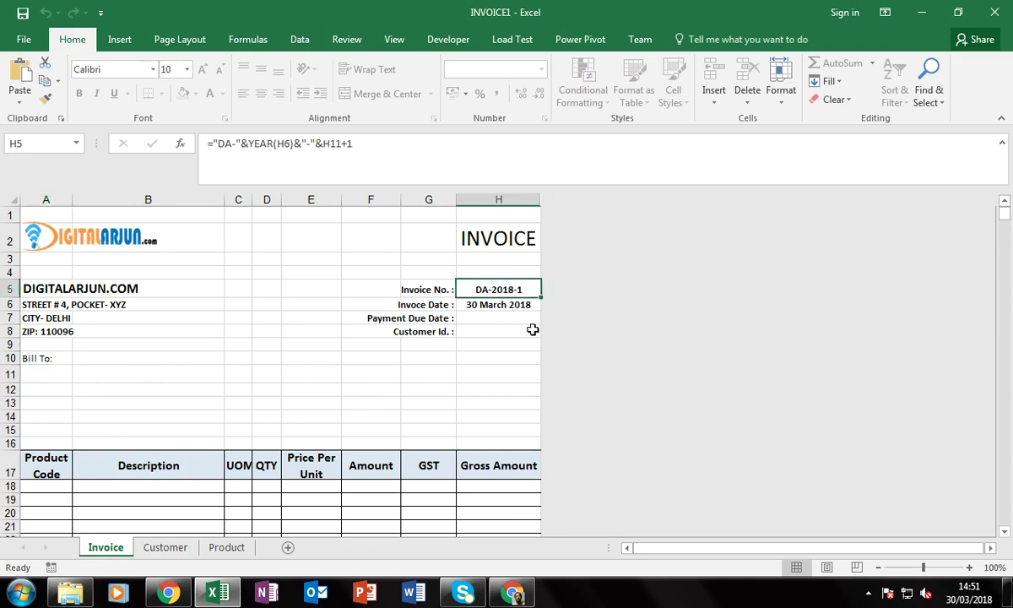
{"action": "key", "text": "F2"}
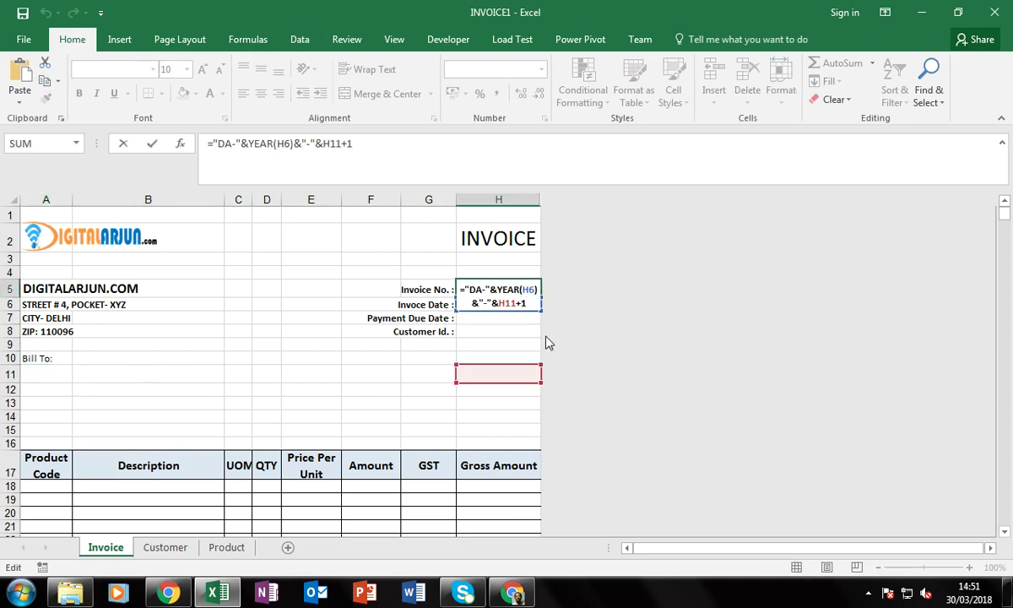
{"action": "key", "text": "Return"}
{"action": "key", "text": "Left"}
{"action": "key", "text": "Left"}
{"action": "key", "text": "Left"}
{"action": "key", "text": "Left"}
{"action": "key", "text": "Left"}
{"action": "key", "text": "Left"}
{"action": "key", "text": "Left"}
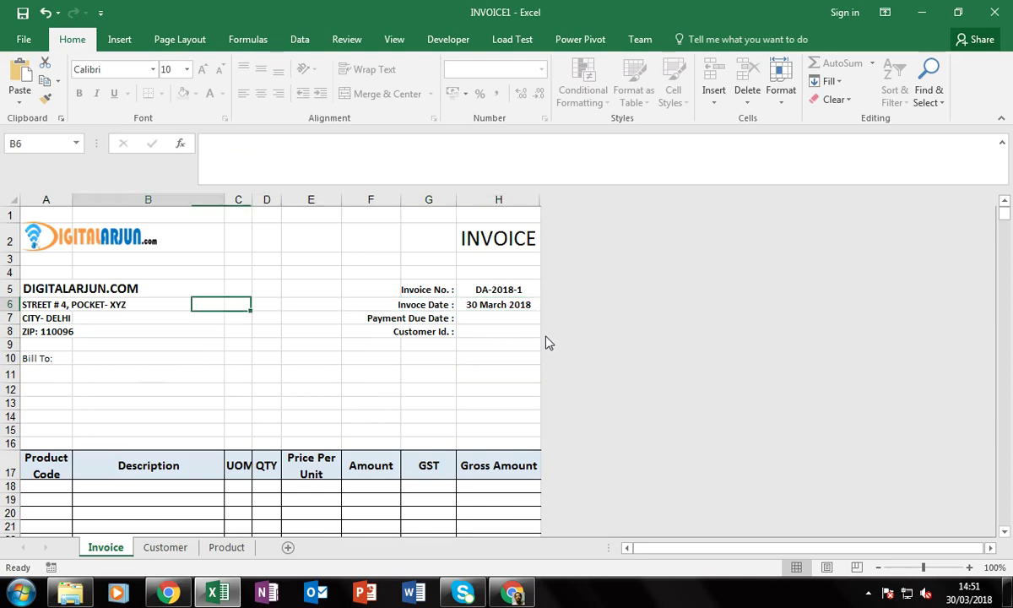
{"action": "key", "text": "Down"}
{"action": "key", "text": "Down"}
{"action": "key", "text": "Down"}
{"action": "key", "text": "Down"}
{"action": "key", "text": "Down"}
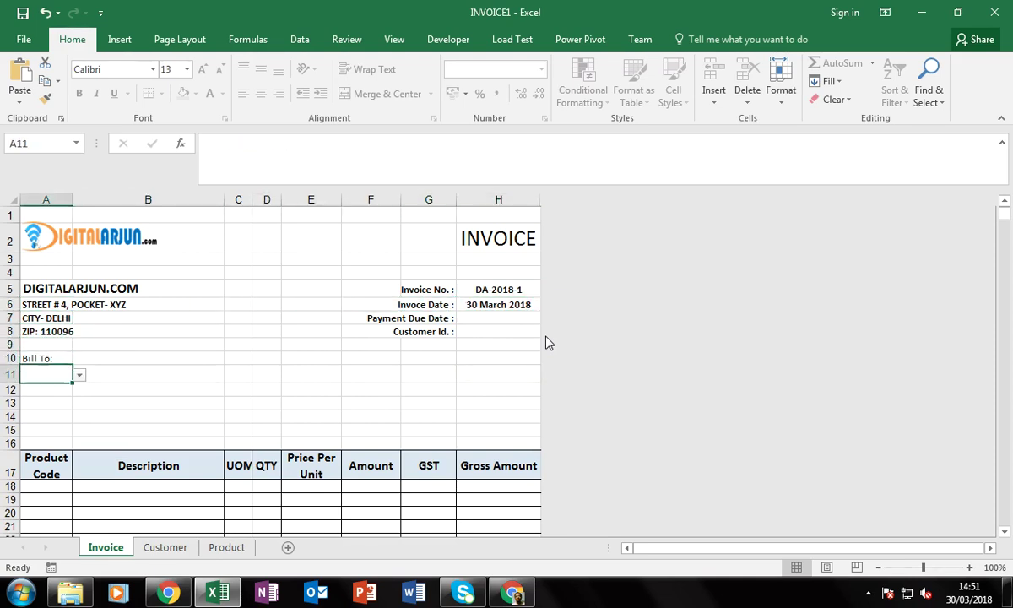
{"action": "key", "text": "F2"}
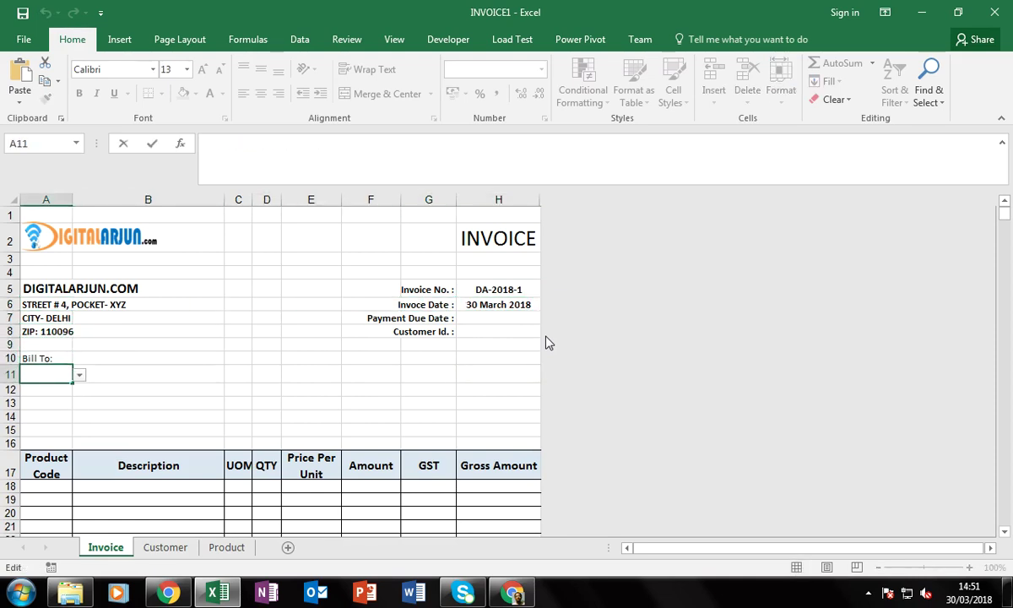
{"action": "key", "text": "Return"}
{"action": "key", "text": "Up"}
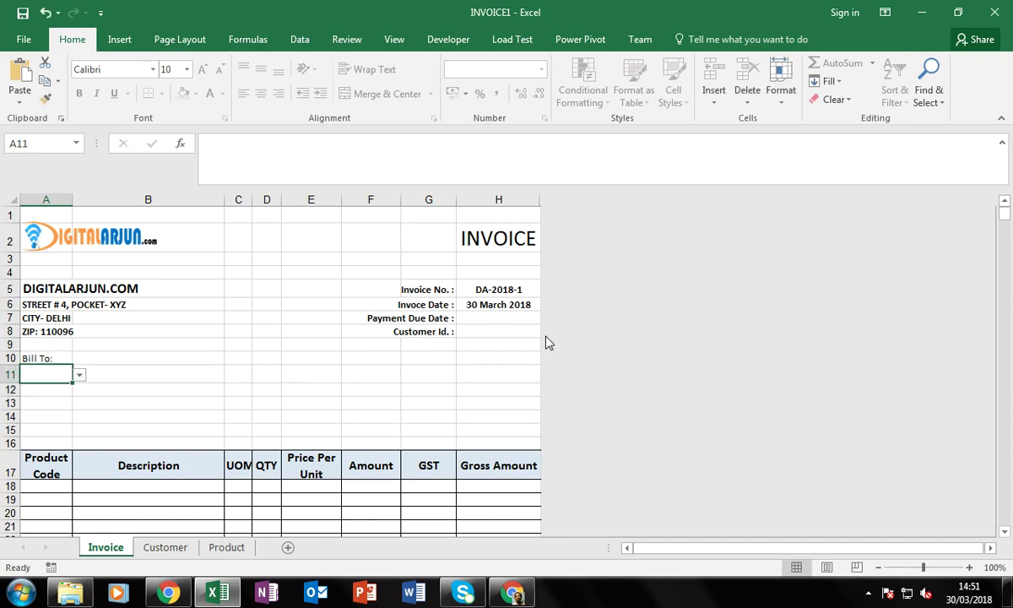
{"action": "key", "text": "alt+Down"}
{"action": "key", "text": "Down"}
{"action": "key", "text": "Down"}
Confirm the customer and add Excel Beginners Kit in row 18 with quantity 1
{"action": "key", "text": "Return"}
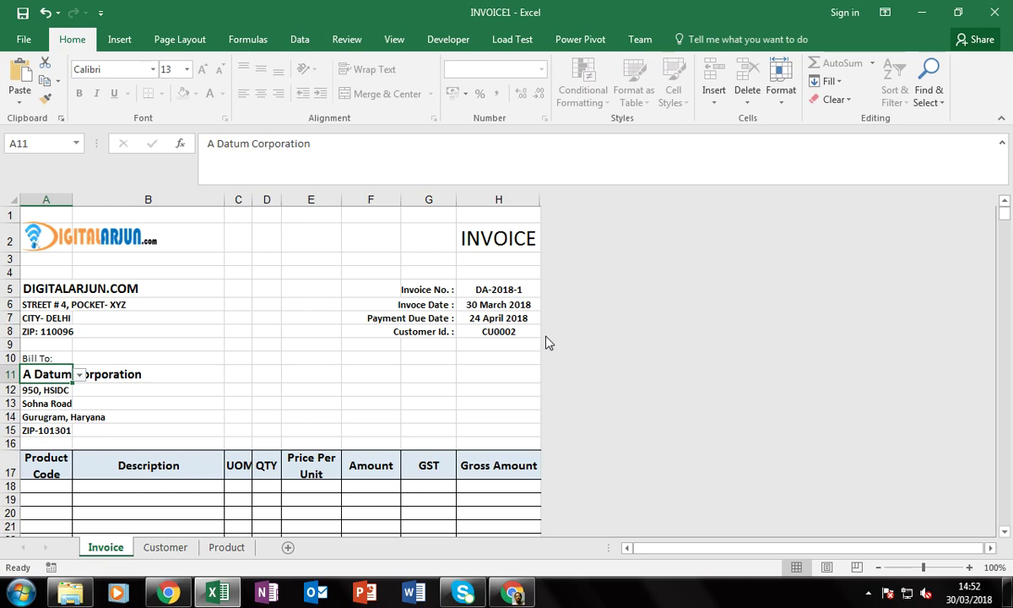
{"action": "key", "text": "Tab"}
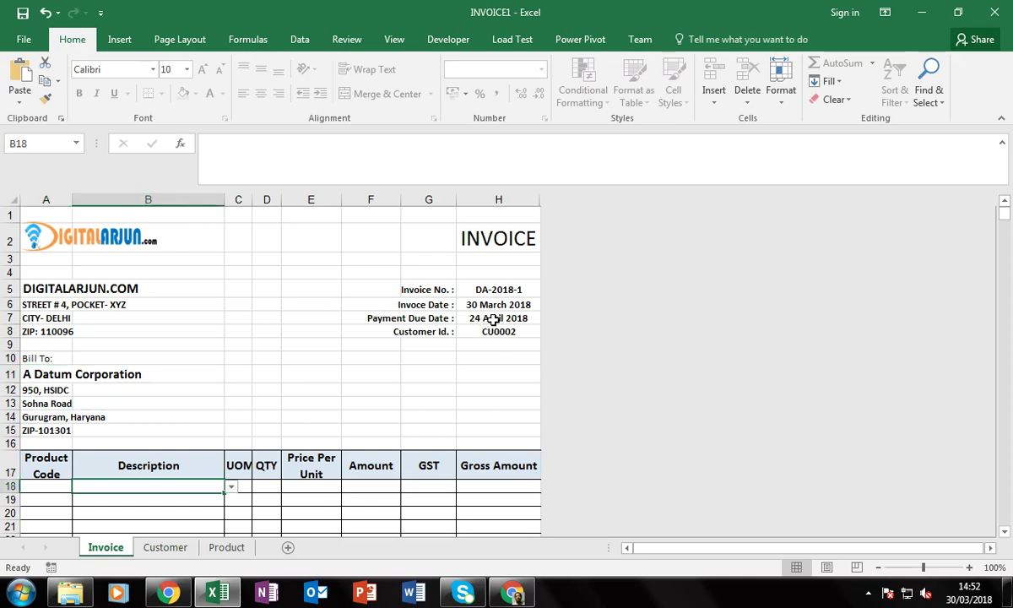
{"action": "scroll", "coordinate": [420, 363], "scroll_direction": "down", "scroll_amount": 2}
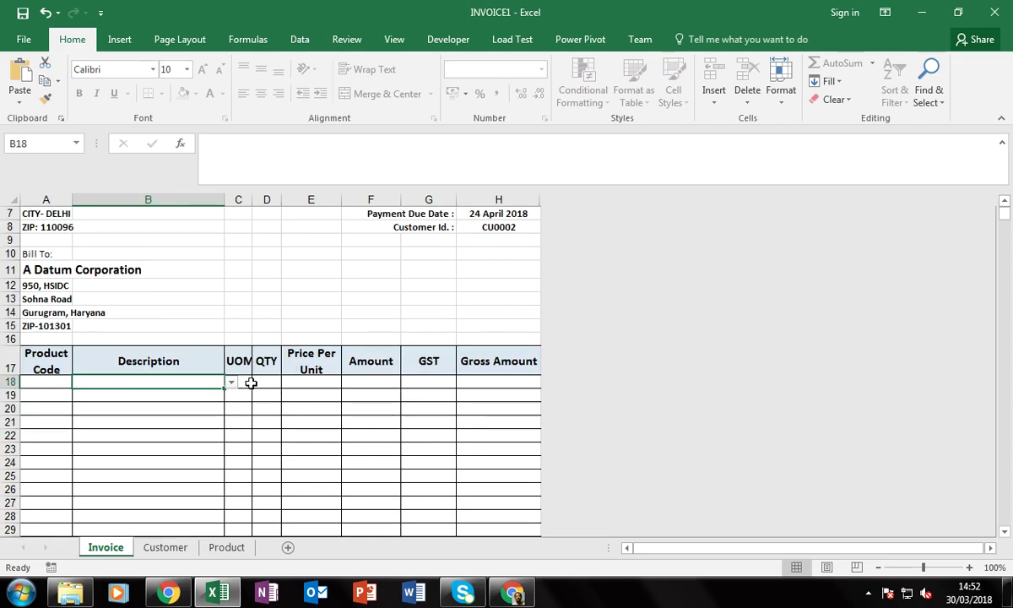
{"action": "key", "text": "alt+Down"}
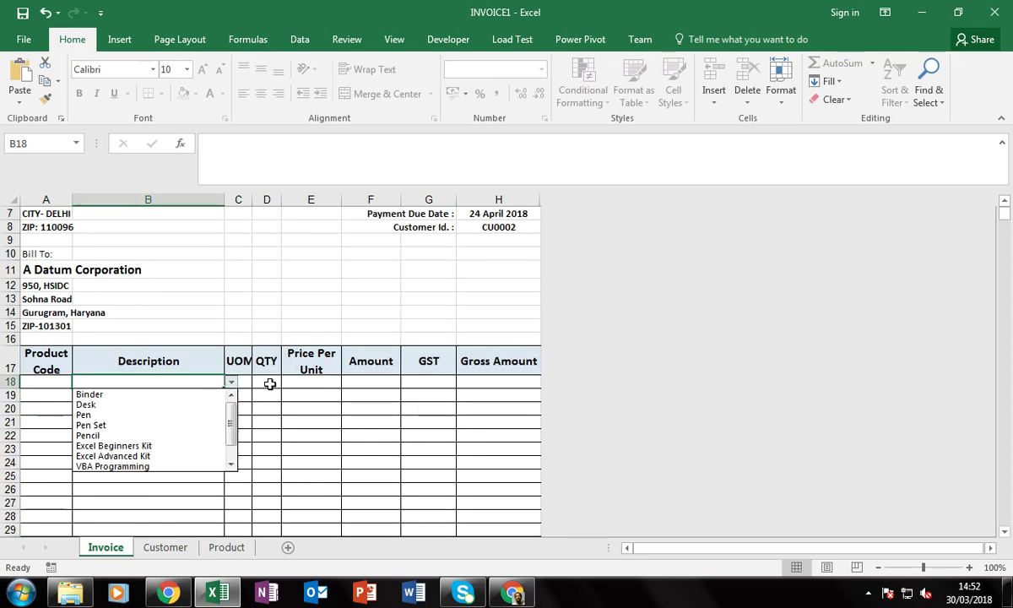
{"action": "key", "text": "Down"}
{"action": "key", "text": "Down"}
{"action": "key", "text": "Down"}
{"action": "key", "text": "Down"}
{"action": "key", "text": "Down"}
{"action": "key", "text": "Down"}
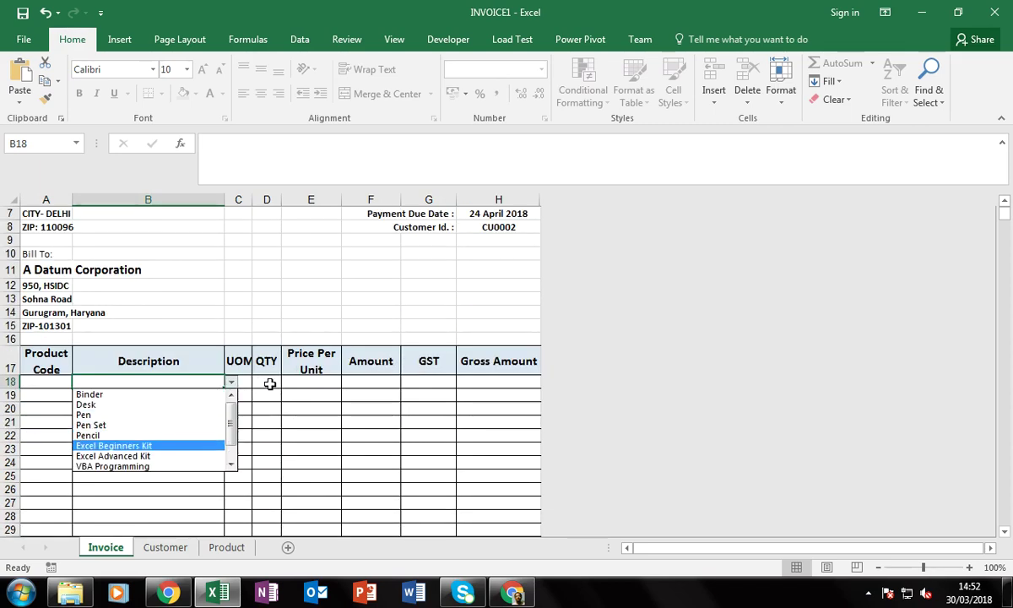
{"action": "key", "text": "Return"}
{"action": "left_click", "coordinate": [270, 383]}
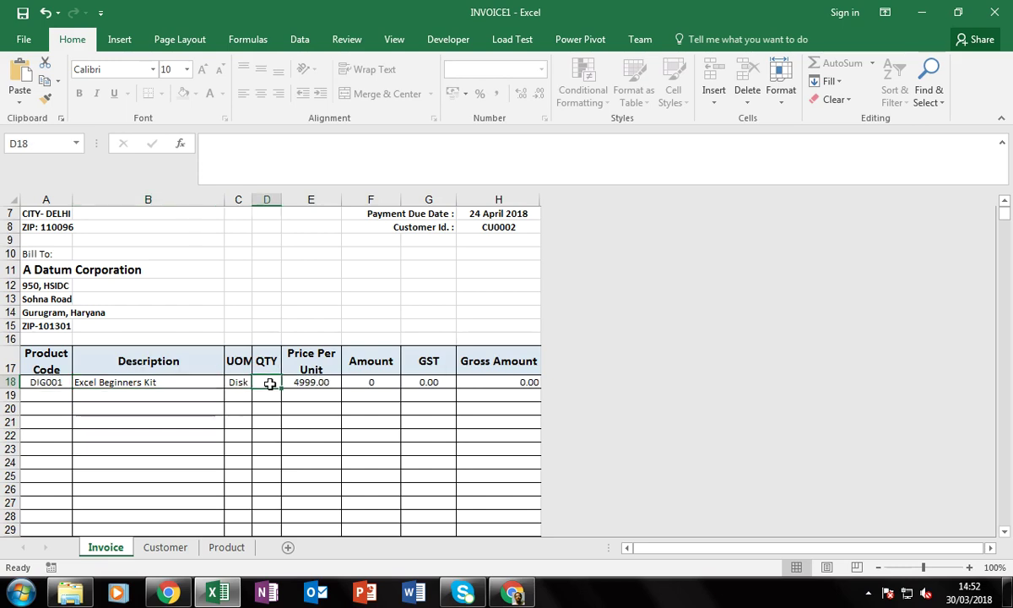
{"action": "type", "text": "1"}
{"action": "key", "text": "Return"}
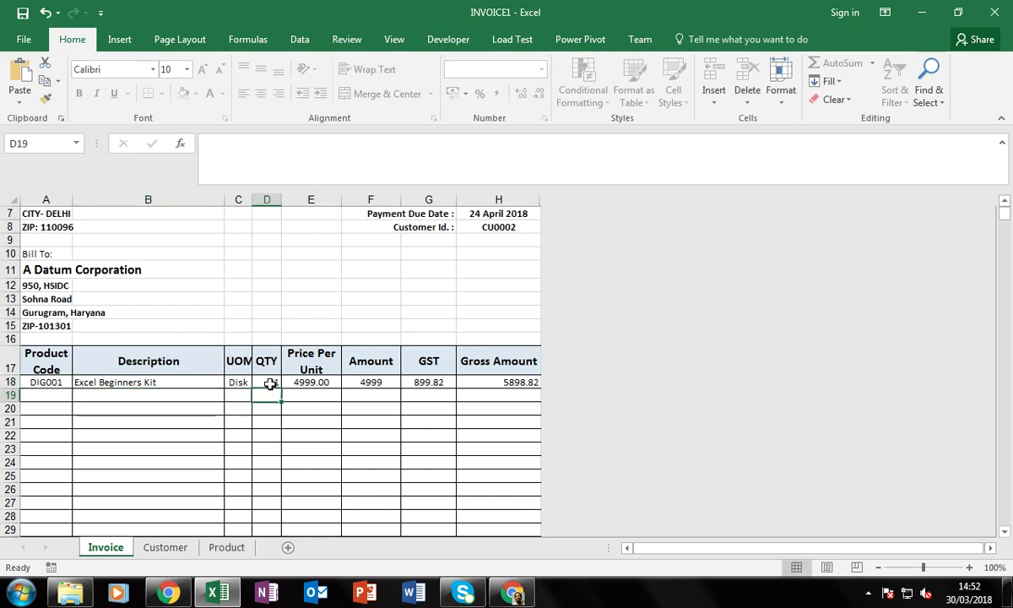
Pick Excel Advanced Kit for row 19 and VBA Programming for row 20
{"action": "key", "text": "Left"}
{"action": "key", "text": "Left"}
{"action": "key", "text": "Down"}
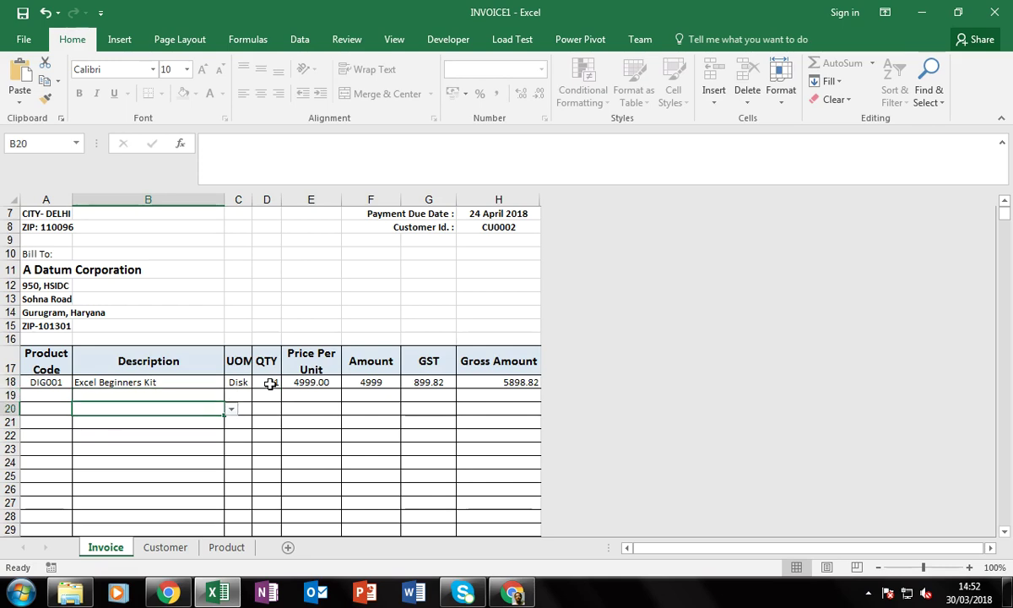
{"action": "key", "text": "Up"}
{"action": "key", "text": "alt+Down"}
{"action": "key", "text": "Down"}
{"action": "key", "text": "Down"}
{"action": "key", "text": "Down"}
{"action": "key", "text": "Down"}
{"action": "key", "text": "Down"}
{"action": "key", "text": "Down"}
{"action": "key", "text": "Down"}
{"action": "key", "text": "Down"}
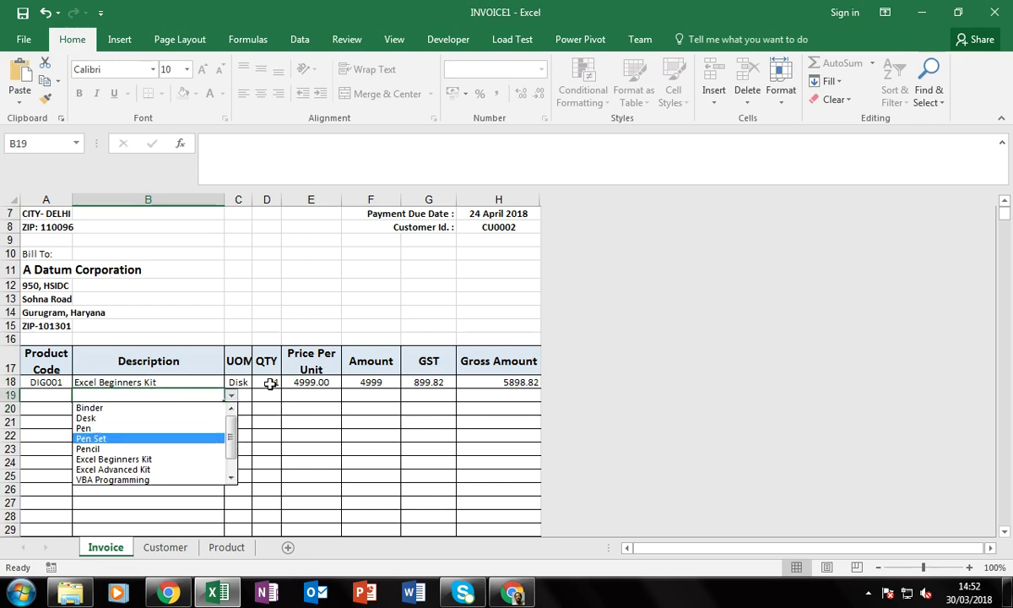
{"action": "key", "text": "Up"}
{"action": "key", "text": "Return"}
{"action": "key", "text": "Return"}
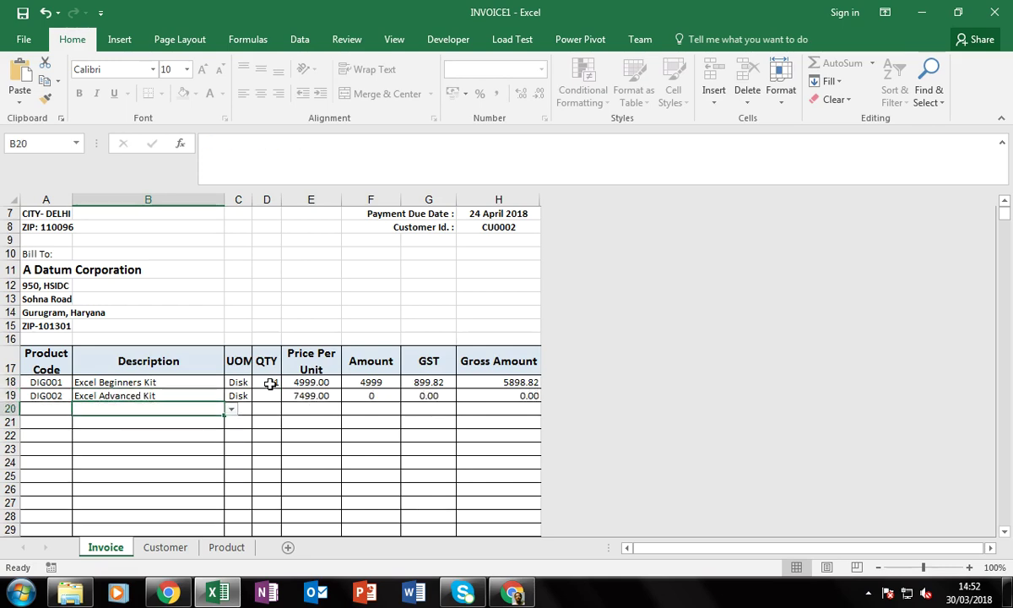
{"action": "key", "text": "alt+Down"}
{"action": "key", "text": "Down"}
{"action": "key", "text": "Down"}
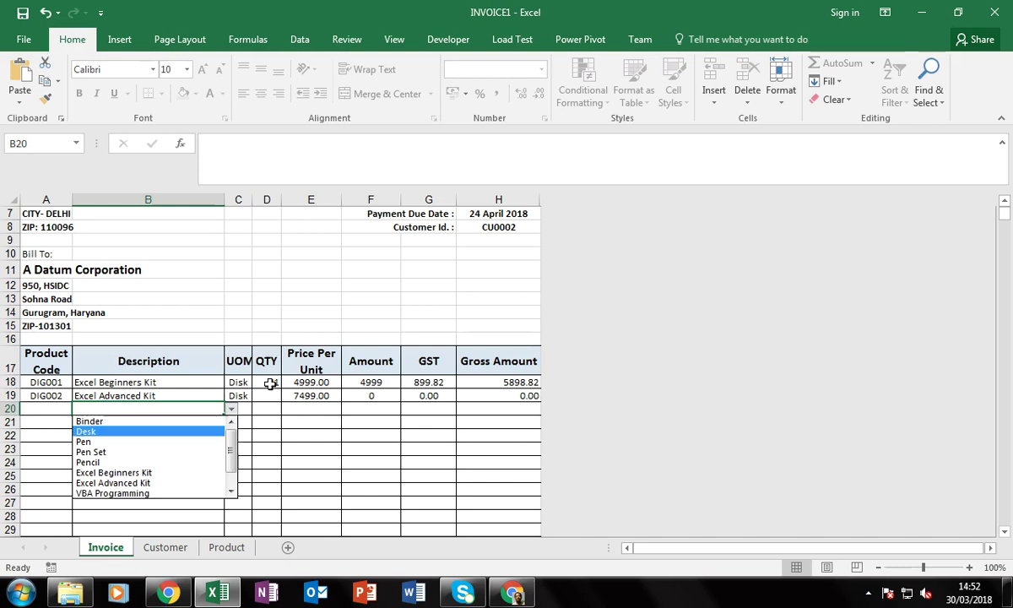
{"action": "key", "text": "Down"}
{"action": "key", "text": "Down"}
{"action": "key", "text": "Down"}
{"action": "key", "text": "Down"}
{"action": "key", "text": "Down"}
{"action": "key", "text": "Down"}
{"action": "key", "text": "Return"}
Enter quantity 1 for rows 19 and 20
{"action": "key", "text": "Up"}
{"action": "key", "text": "Right"}
{"action": "key", "text": "Right"}
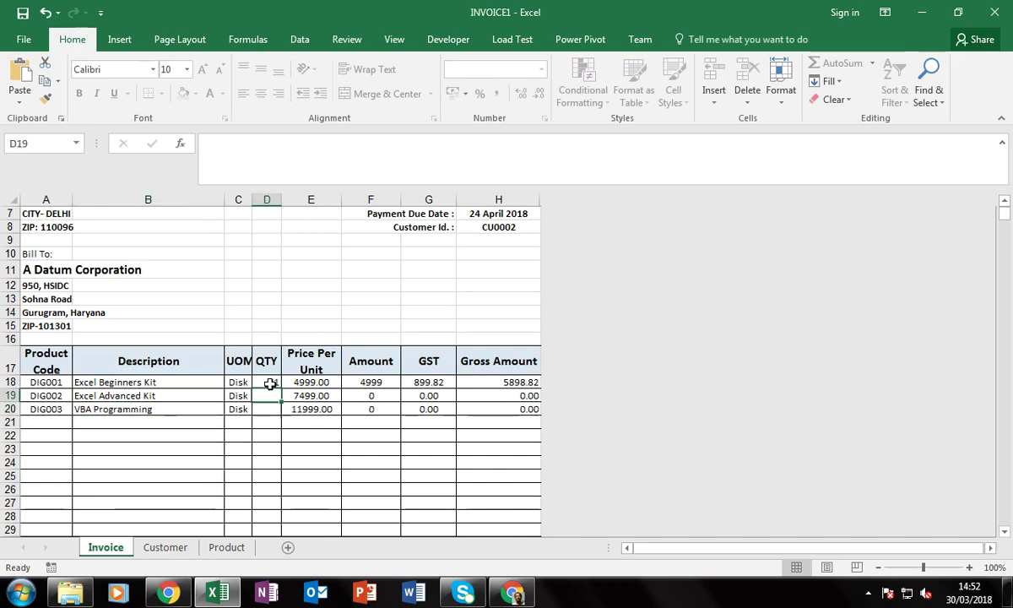
{"action": "type", "text": "1"}
{"action": "key", "text": "Return"}
{"action": "type", "text": "1"}
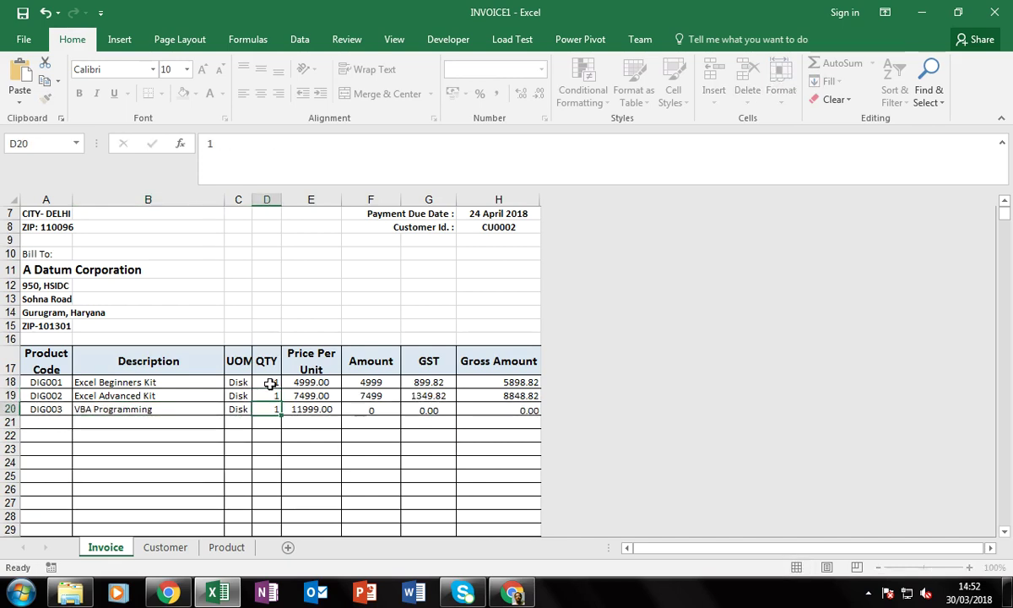
{"action": "key", "text": "Return"}
Try editing the Amount and Discount formulas, and dismiss the protected-sheet warnings
{"action": "scroll", "coordinate": [238, 334], "scroll_direction": "down", "scroll_amount": 2}
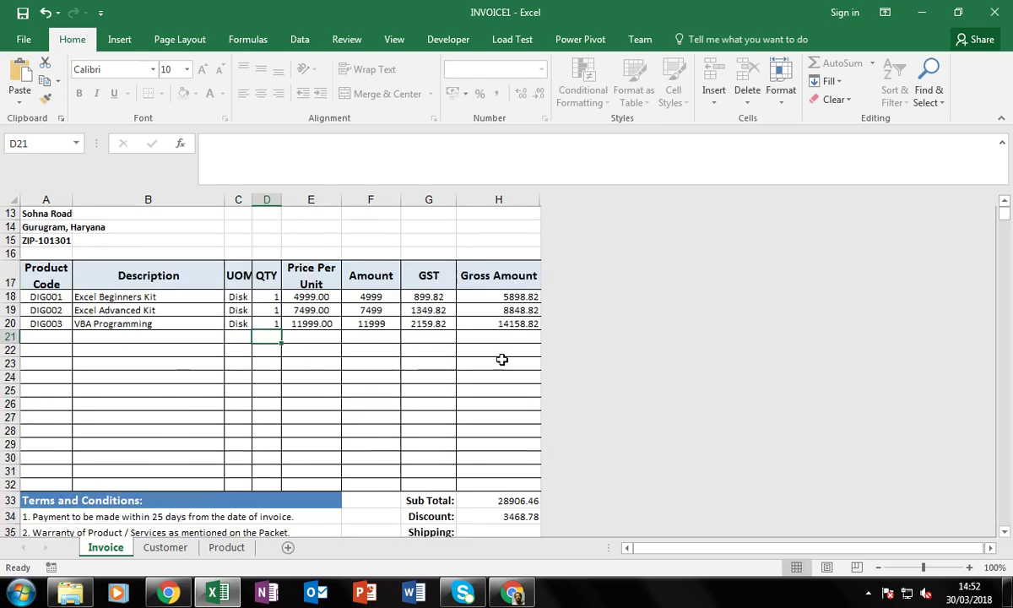
{"action": "left_click", "coordinate": [383, 311]}
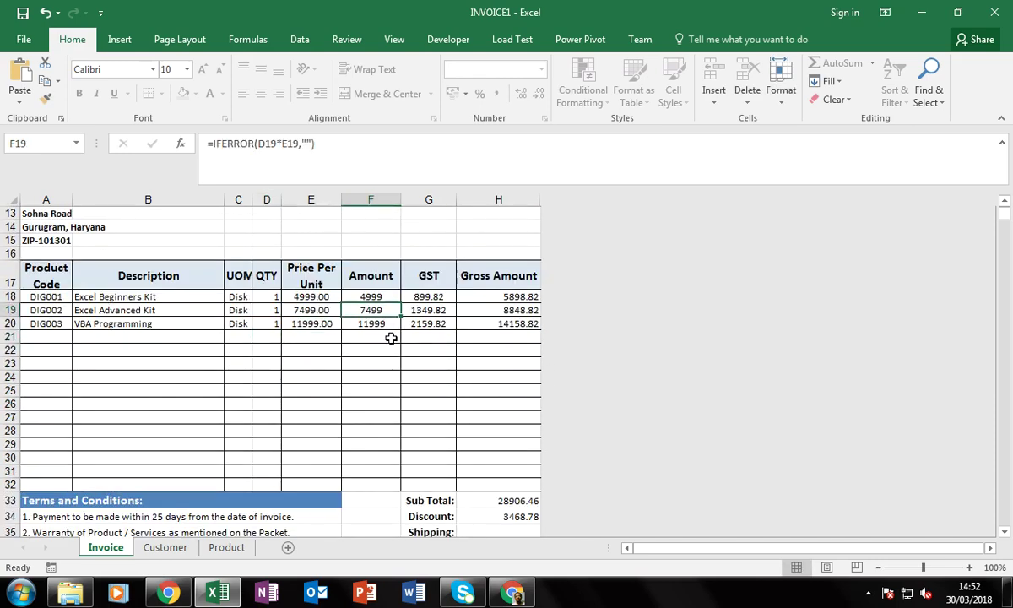
{"action": "double_click", "coordinate": [391, 337]}
{"action": "left_click", "coordinate": [507, 339]}
{"action": "scroll", "coordinate": [511, 506], "scroll_direction": "down", "scroll_amount": 1}
{"action": "left_click", "coordinate": [524, 464]}
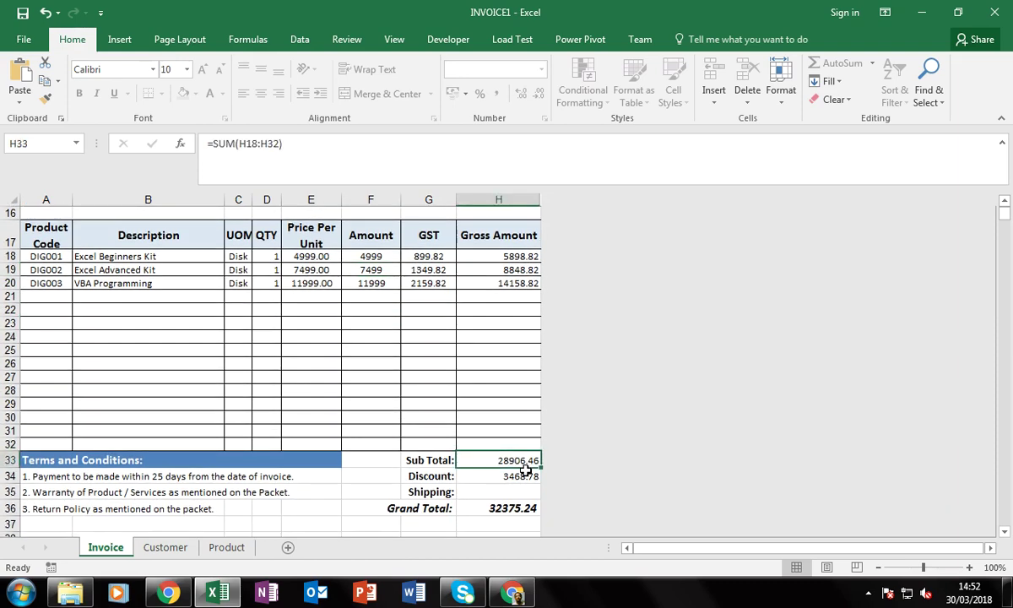
{"action": "double_click", "coordinate": [523, 476]}
{"action": "key", "text": "Return"}
Enter a shipping charge of 150 in H35, making the grand total 32525.24
{"action": "left_click", "coordinate": [520, 495]}
{"action": "type", "text": "150"}
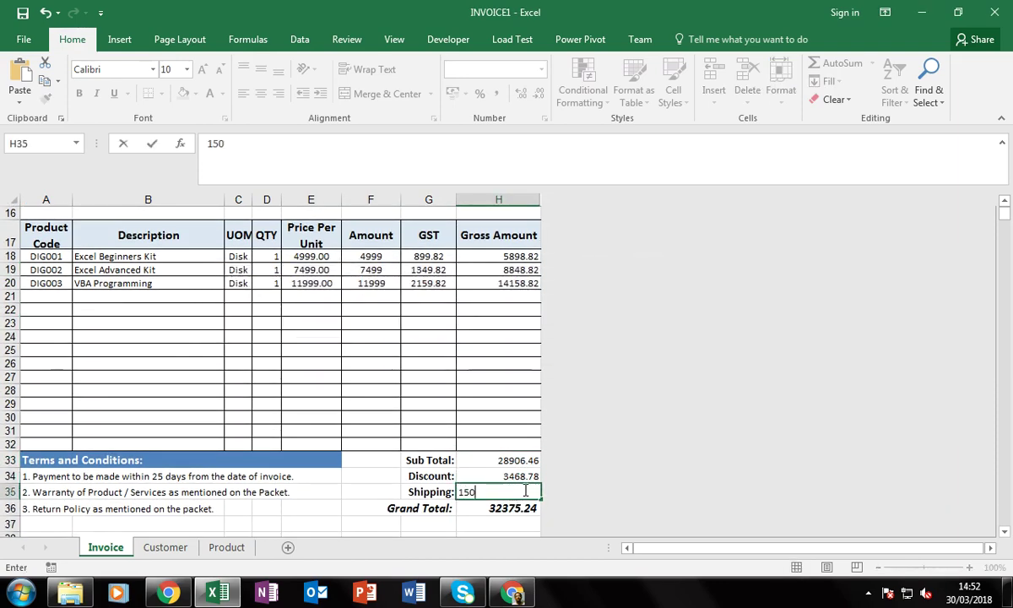
{"action": "key", "text": "Return"}
{"action": "scroll", "coordinate": [313, 443], "scroll_direction": "down", "scroll_amount": 3}
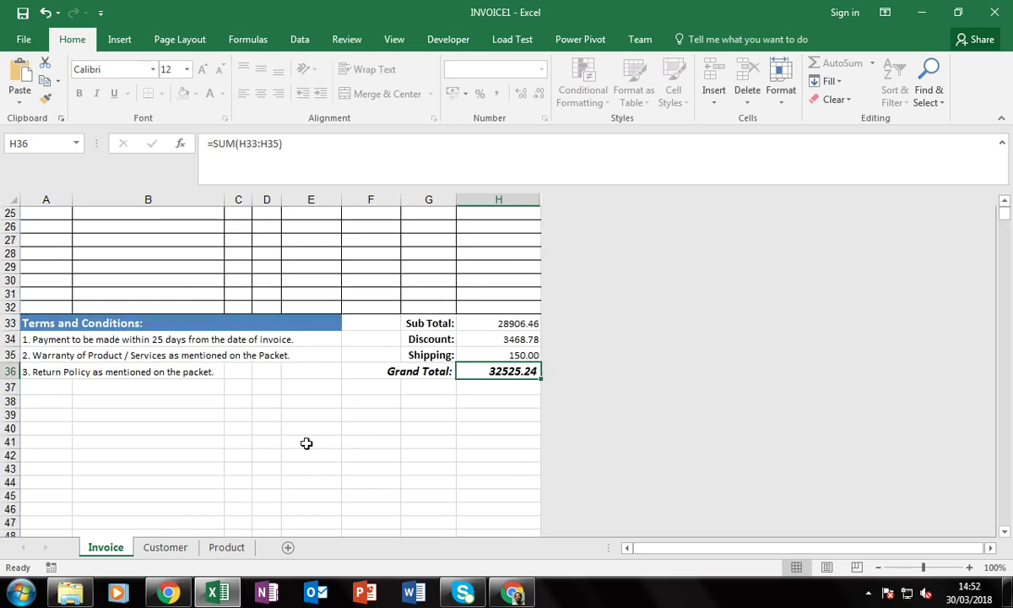
{"action": "scroll", "coordinate": [306, 443], "scroll_direction": "down", "scroll_amount": 2}
{"action": "scroll", "coordinate": [306, 443], "scroll_direction": "up", "scroll_amount": 10}
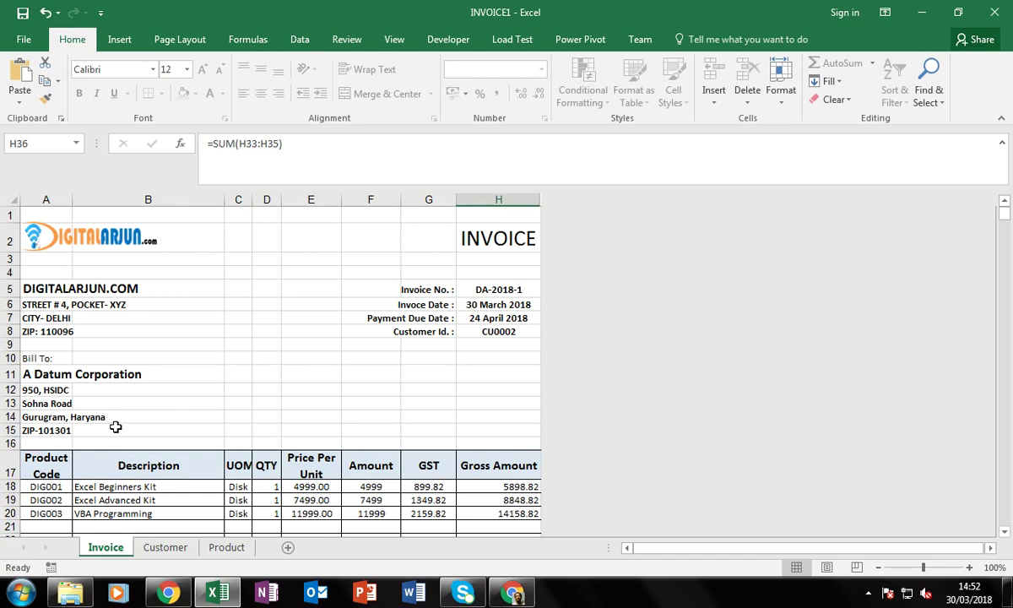
Review the customer name in A11 and the quantity in D20
{"action": "left_click", "coordinate": [59, 377]}
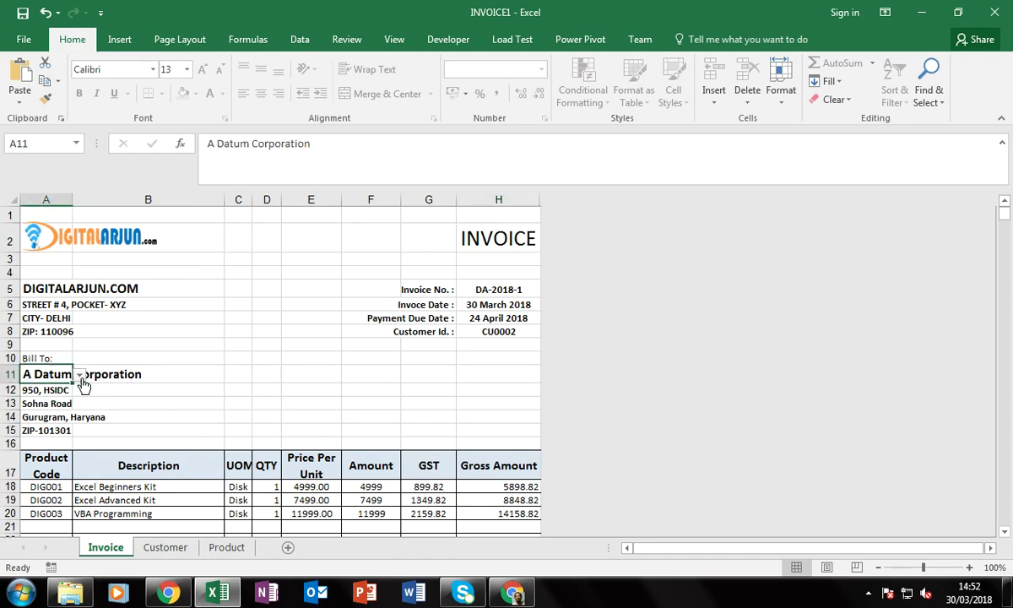
{"action": "scroll", "coordinate": [308, 355], "scroll_direction": "down", "scroll_amount": 2}
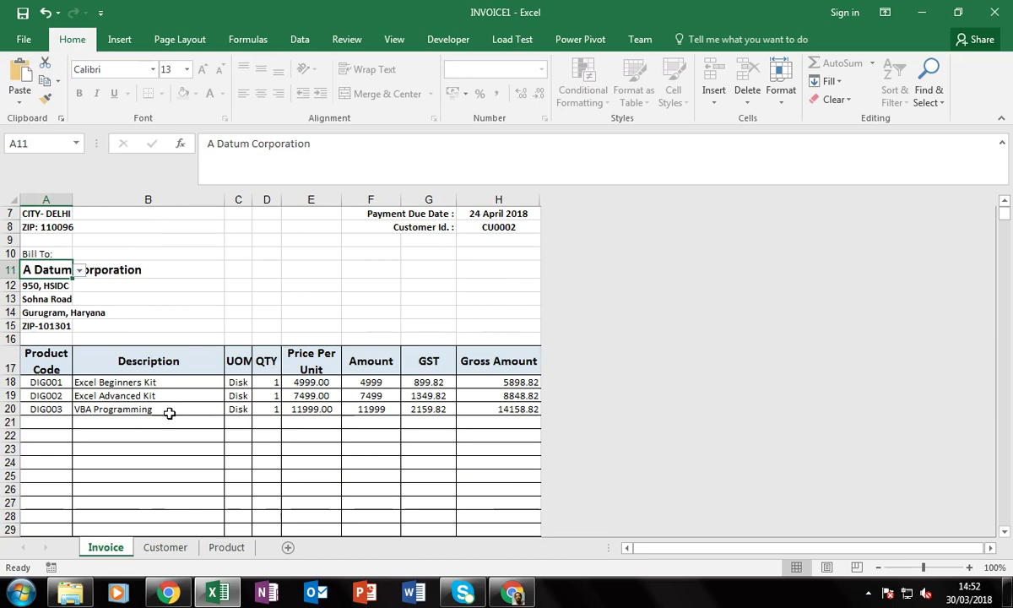
{"action": "scroll", "coordinate": [310, 427], "scroll_direction": "down", "scroll_amount": 4}
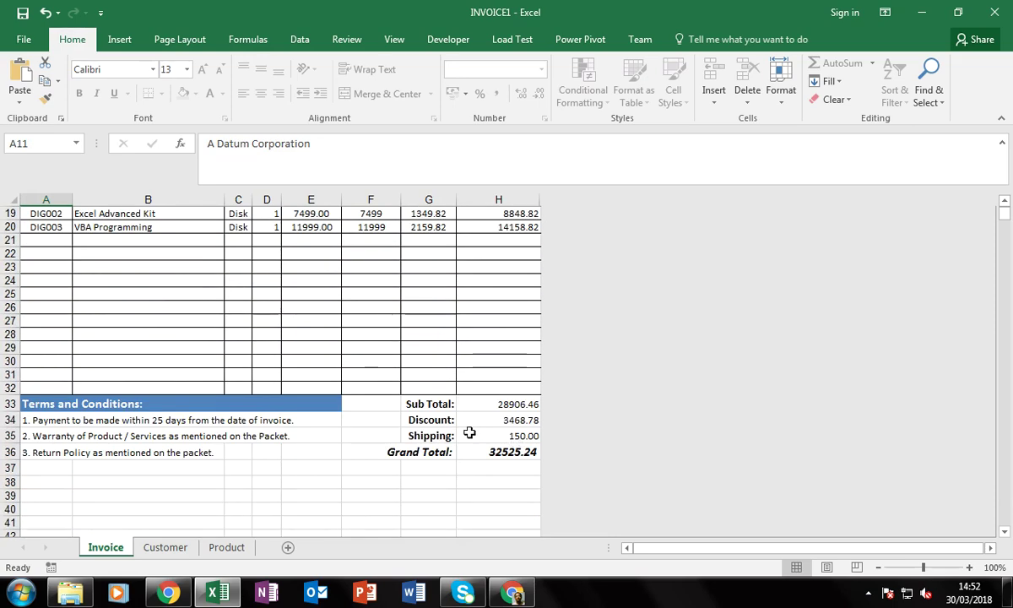
{"action": "left_click", "coordinate": [269, 228]}
{"action": "scroll", "coordinate": [266, 302], "scroll_direction": "up", "scroll_amount": 4}
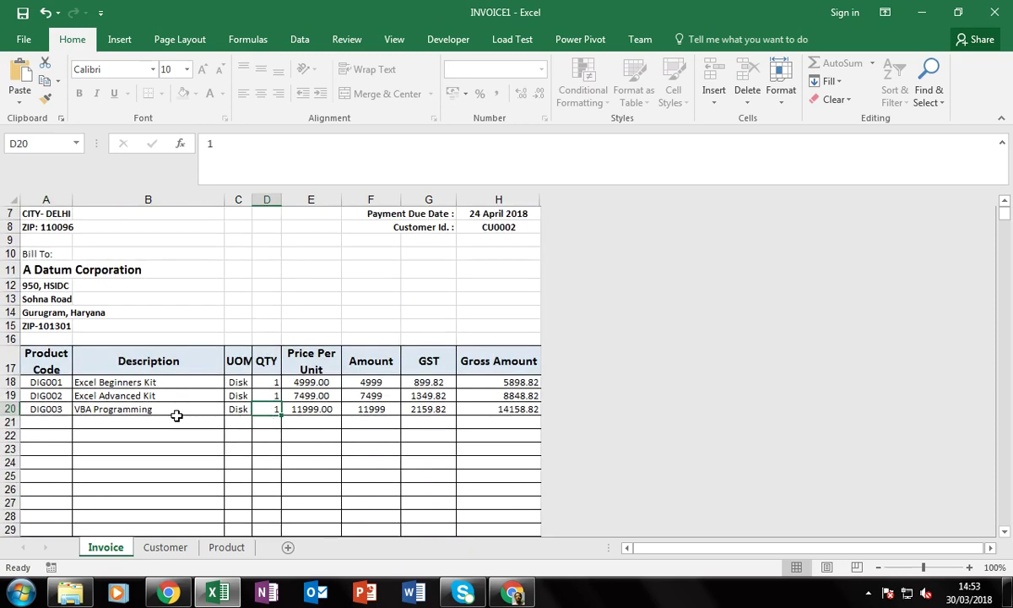
{"action": "scroll", "coordinate": [357, 446], "scroll_direction": "down", "scroll_amount": 4}
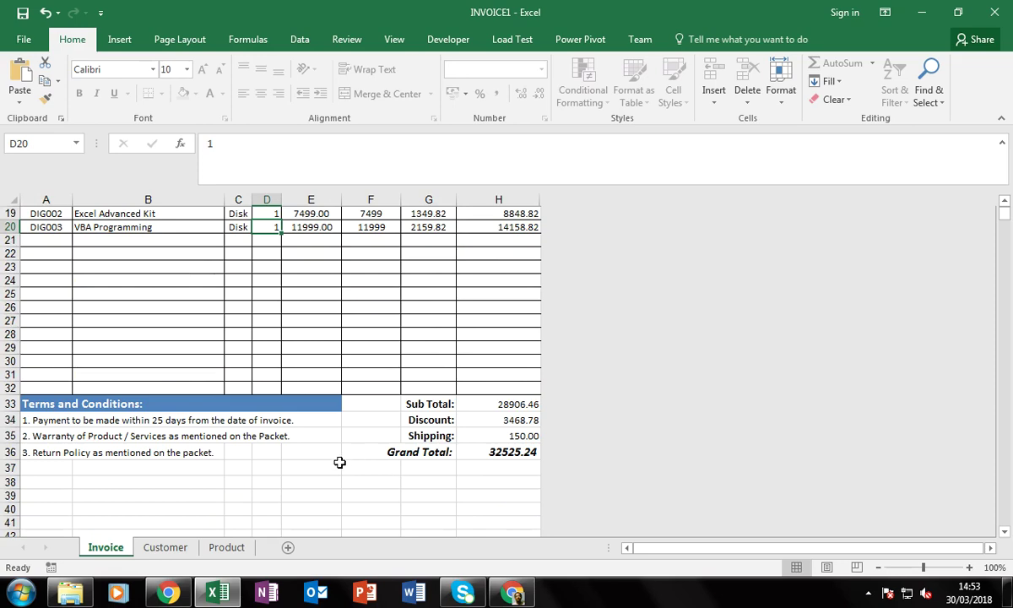
{"action": "scroll", "coordinate": [339, 464], "scroll_direction": "down", "scroll_amount": 3}
{"action": "scroll", "coordinate": [339, 463], "scroll_direction": "up", "scroll_amount": 7}
{"action": "scroll", "coordinate": [340, 462], "scroll_direction": "up", "scroll_amount": 2}
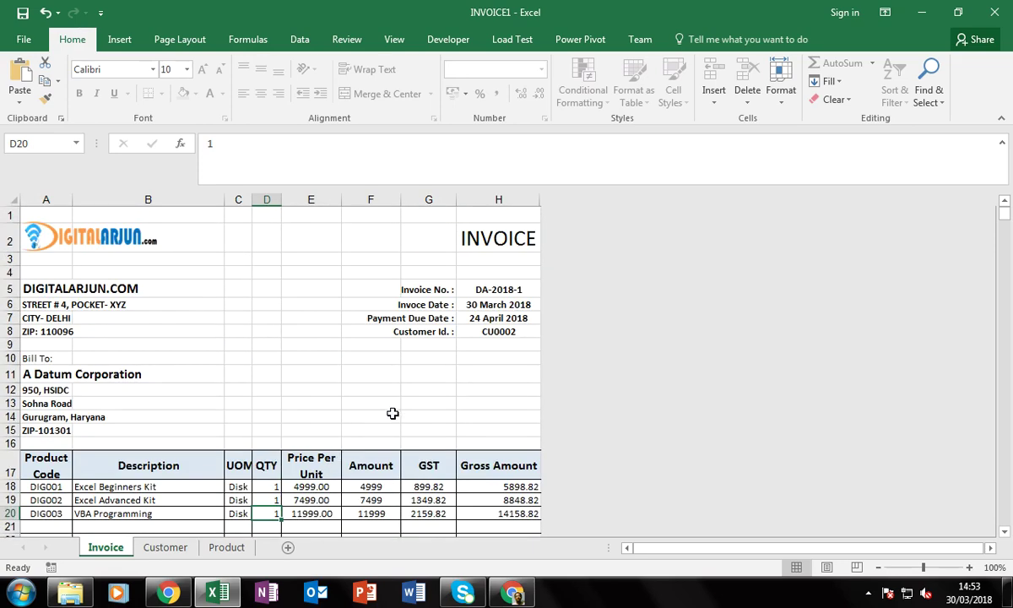
Preview the invoice and print it to CutePDF Writer
{"action": "key", "text": "ctrl+p"}
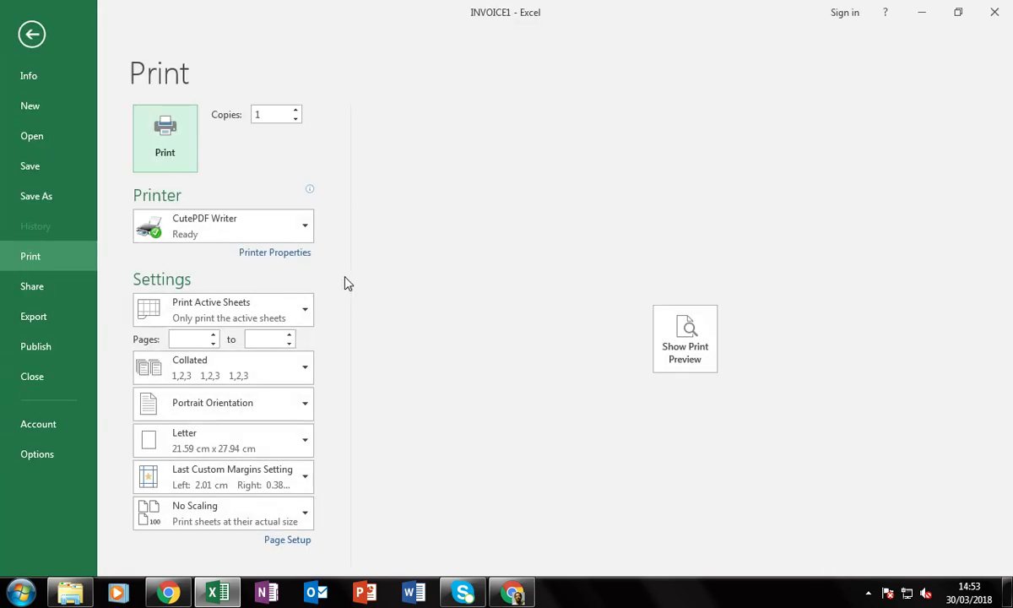
{"action": "left_click", "coordinate": [699, 339]}
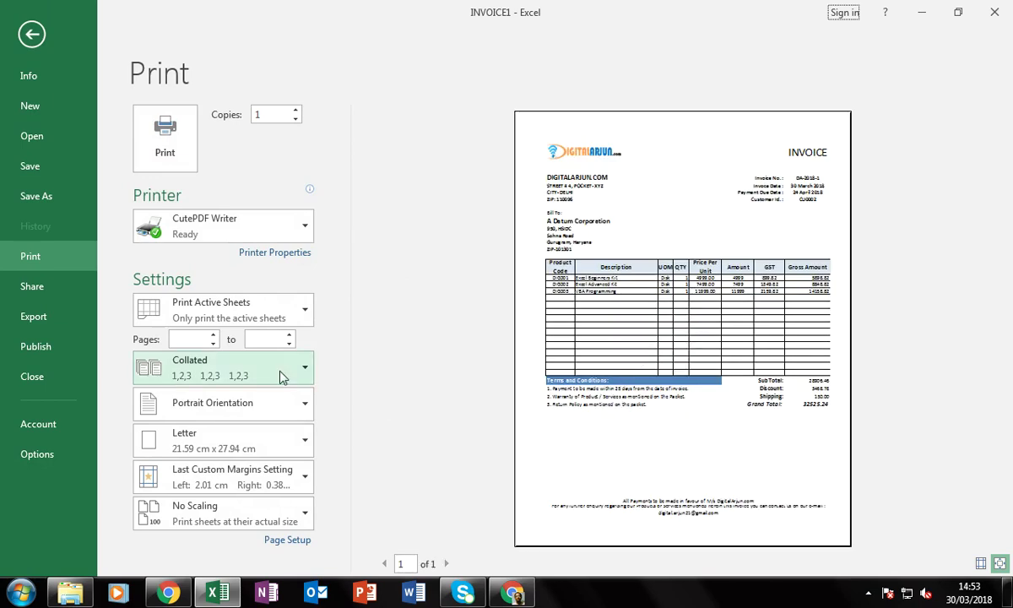
{"action": "left_click", "coordinate": [163, 154]}
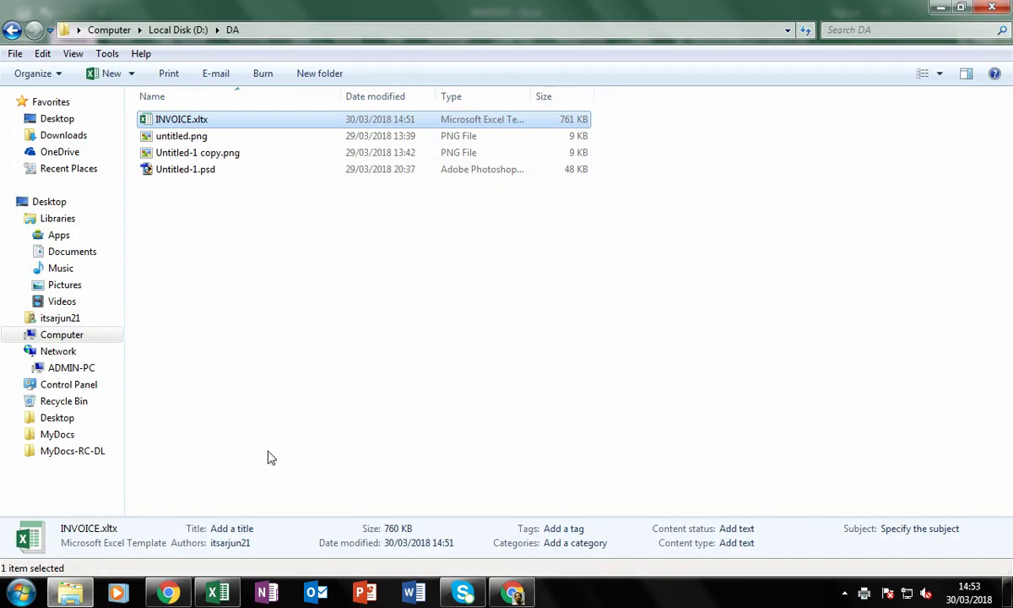
Switch from the DA folder back to the INVOICE1 workbook
{"action": "left_click", "coordinate": [218, 593]}
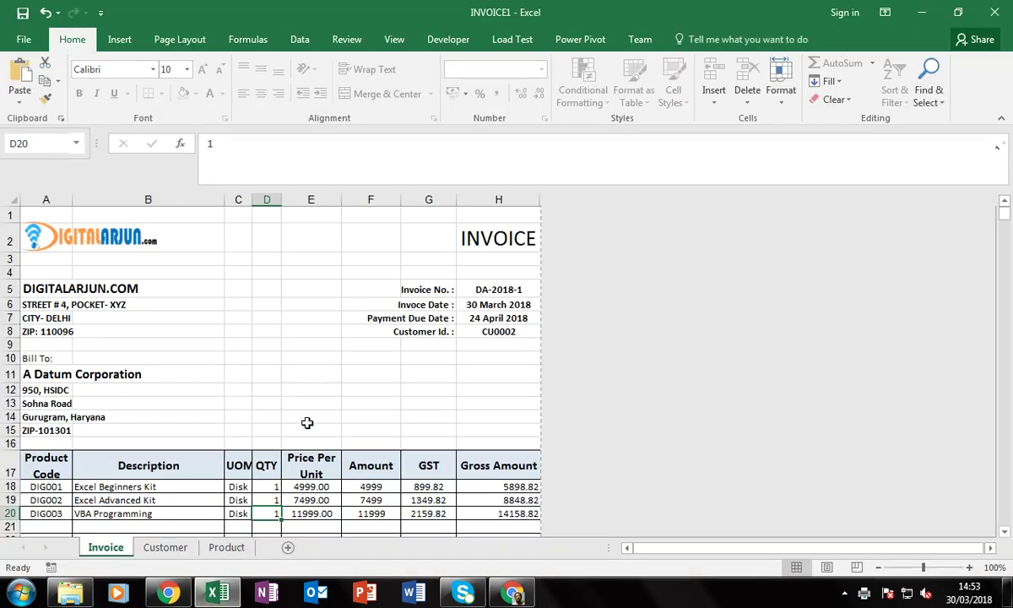
Recommit the H5 invoice number formula and pick City Power & Light as customer in A11
{"action": "left_click", "coordinate": [520, 289]}
{"action": "key", "text": "F2"}
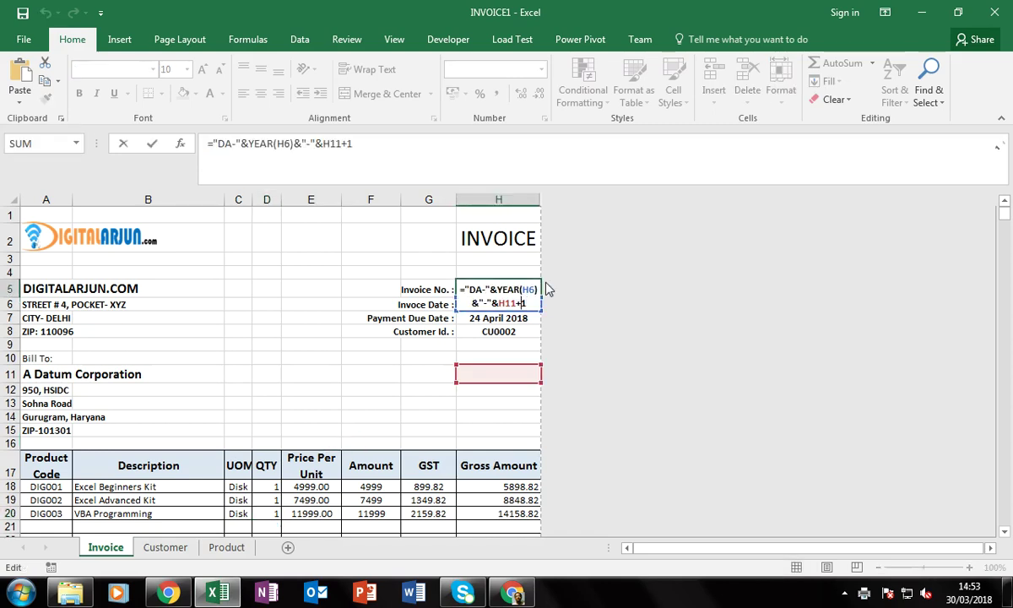
{"action": "key", "text": "Return"}
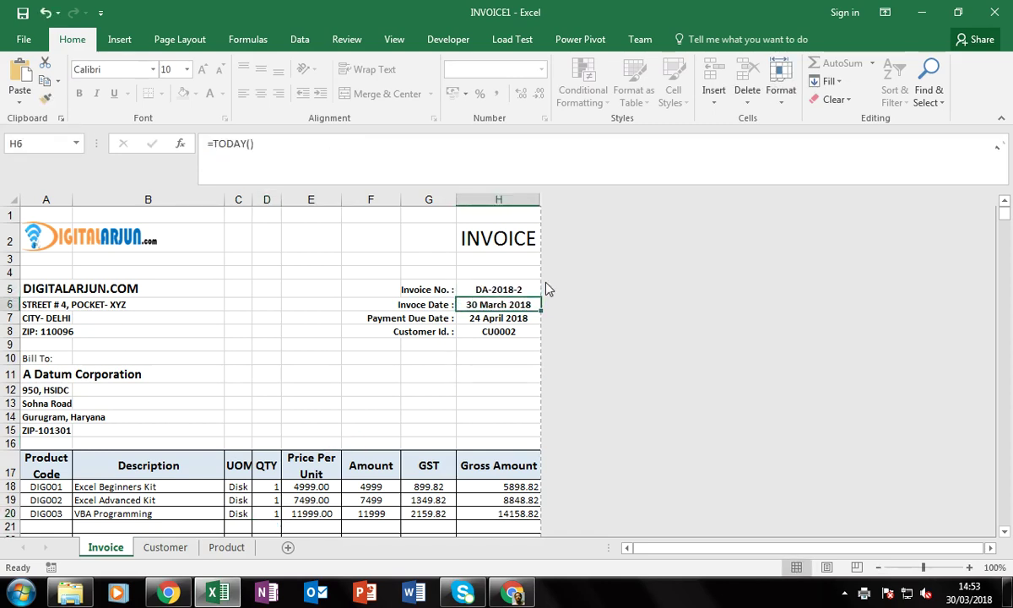
{"action": "key", "text": "Left"}
{"action": "key", "text": "Left"}
{"action": "key", "text": "Left"}
{"action": "key", "text": "Left"}
{"action": "key", "text": "Left"}
{"action": "key", "text": "Left"}
{"action": "key", "text": "Left"}
{"action": "key", "text": "Down"}
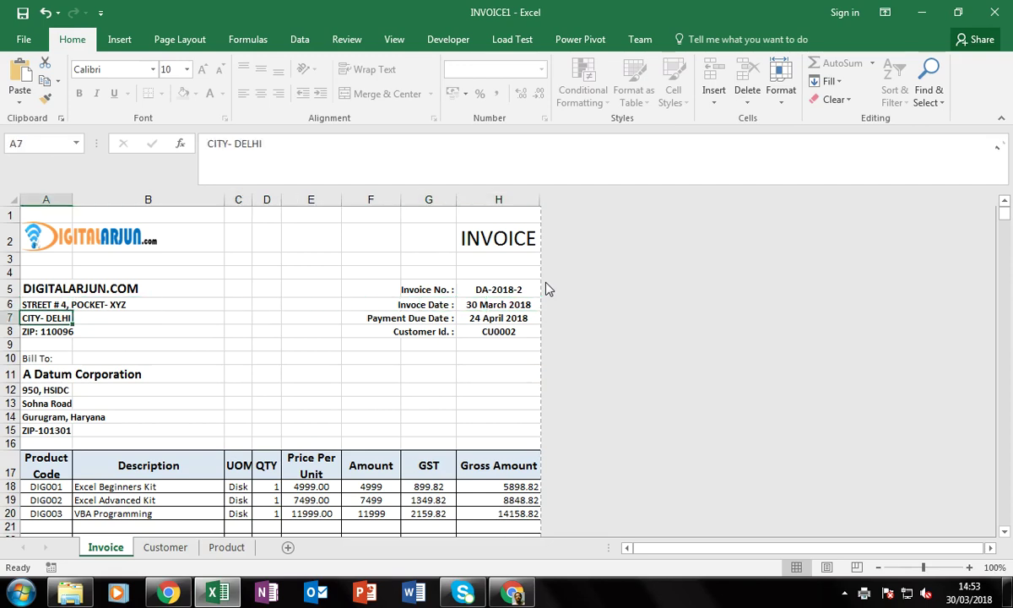
{"action": "key", "text": "Down"}
{"action": "key", "text": "Down"}
{"action": "key", "text": "Down"}
{"action": "key", "text": "Down"}
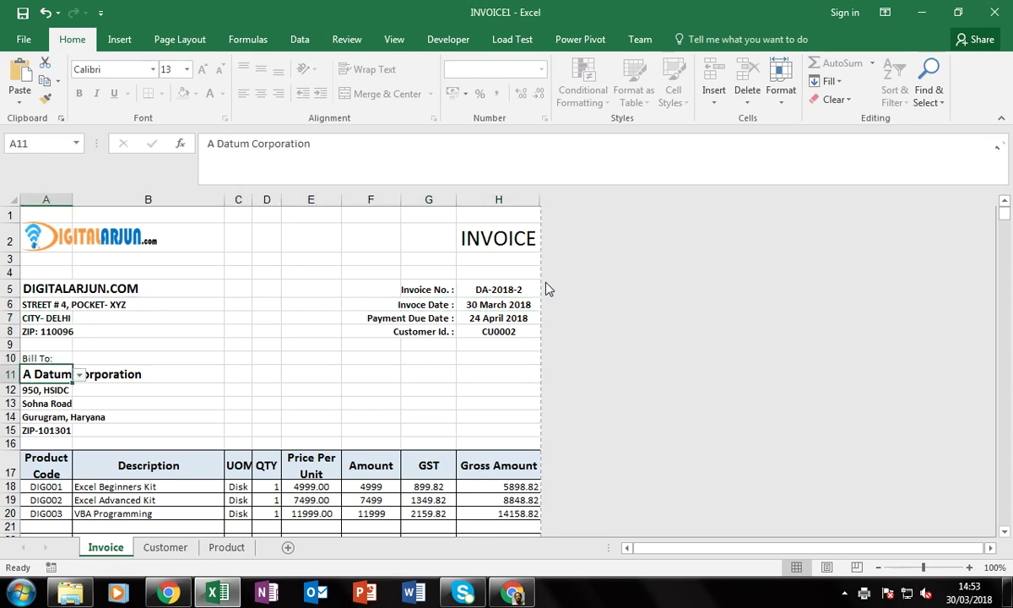
{"action": "key", "text": "alt+Down"}
{"action": "key", "text": "Down"}
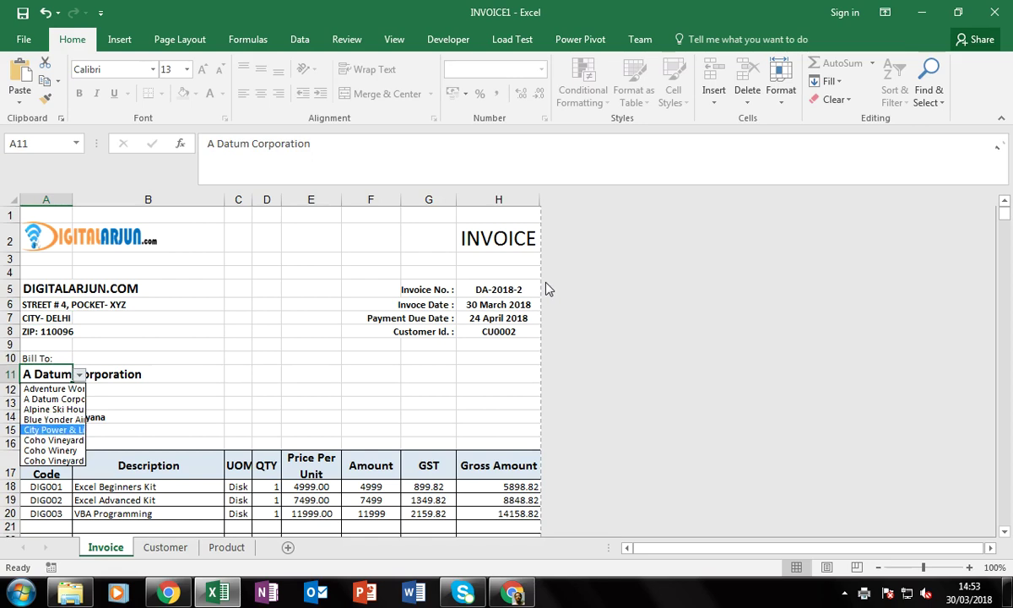
{"action": "key", "text": "Return"}
Choose Pen and Pen Set for the first two line items
{"action": "key", "text": "Tab"}
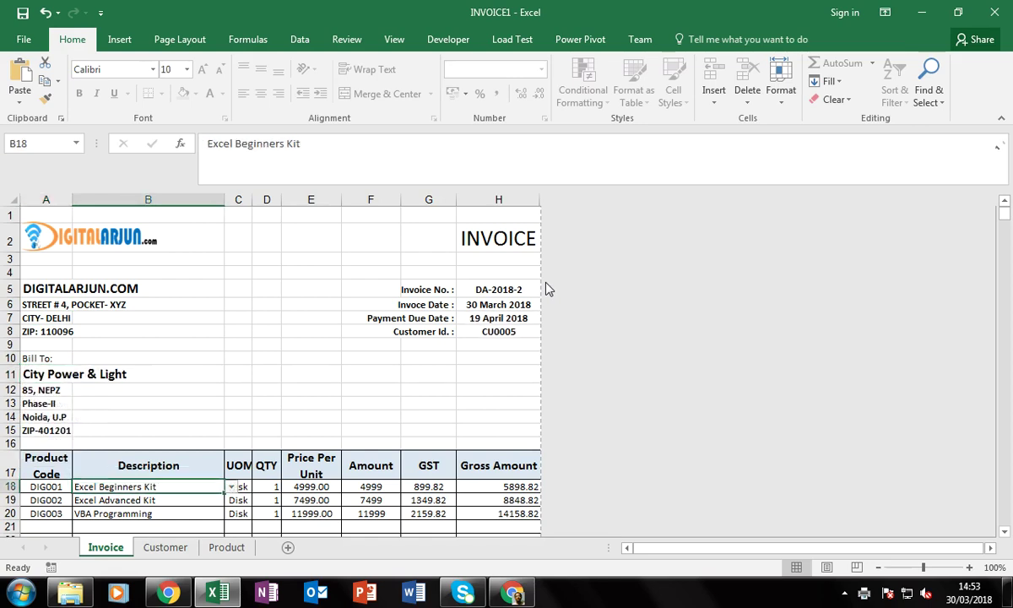
{"action": "key", "text": "alt+Down"}
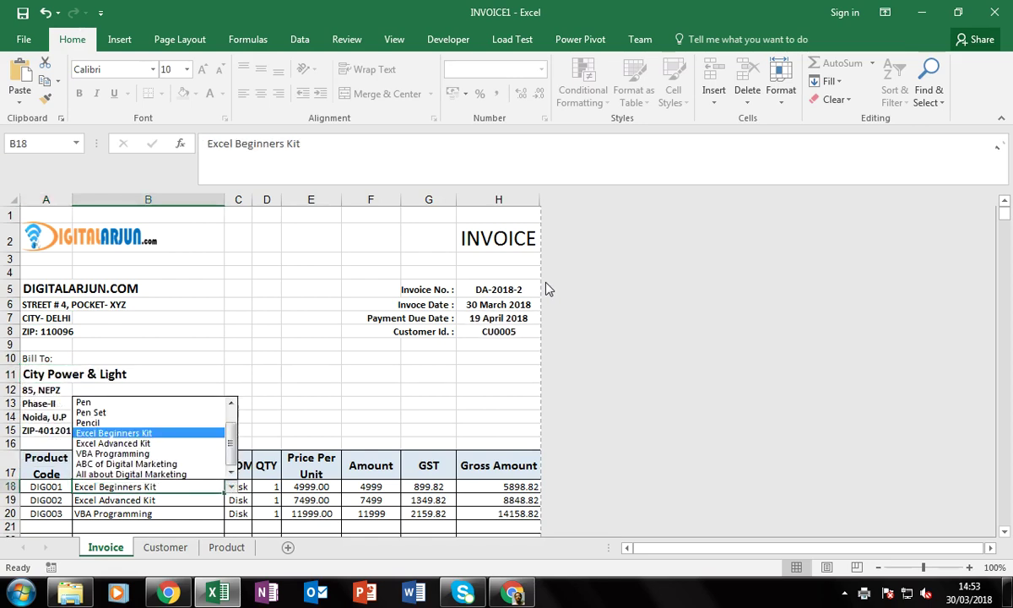
{"action": "key", "text": "Up"}
{"action": "key", "text": "Up"}
{"action": "key", "text": "Up"}
{"action": "key", "text": "Up"}
{"action": "key", "text": "Down"}
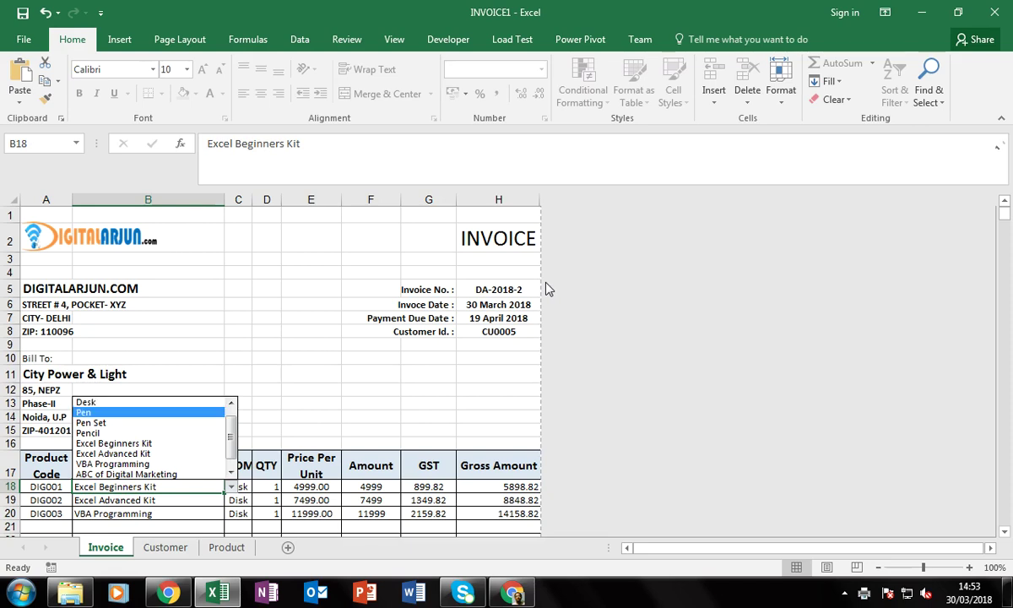
{"action": "key", "text": "Return"}
{"action": "key", "text": "Down"}
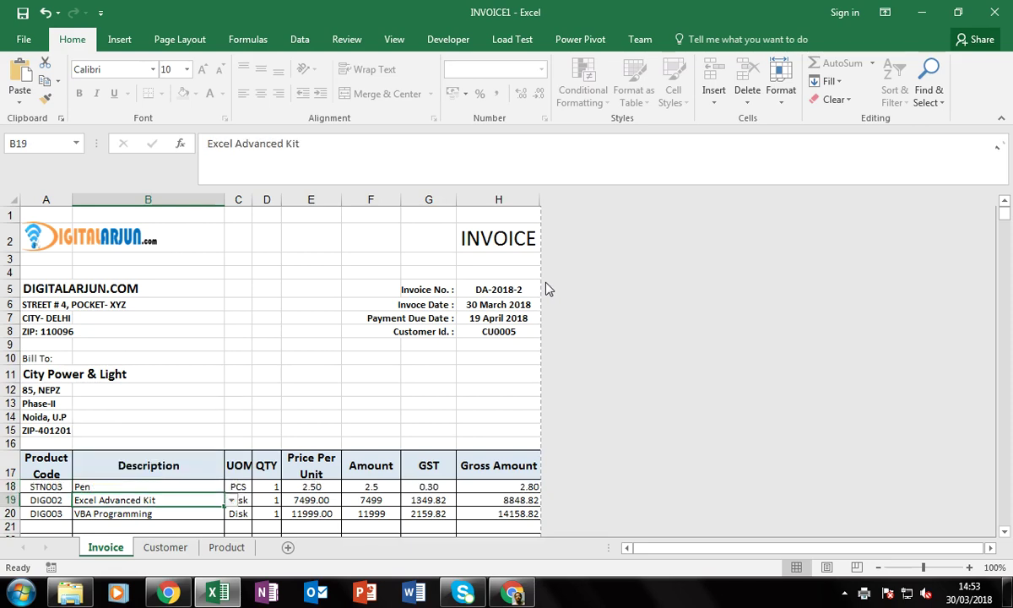
{"action": "key", "text": "alt+Down"}
{"action": "key", "text": "Up"}
{"action": "key", "text": "Up"}
{"action": "key", "text": "Up"}
{"action": "key", "text": "Return"}
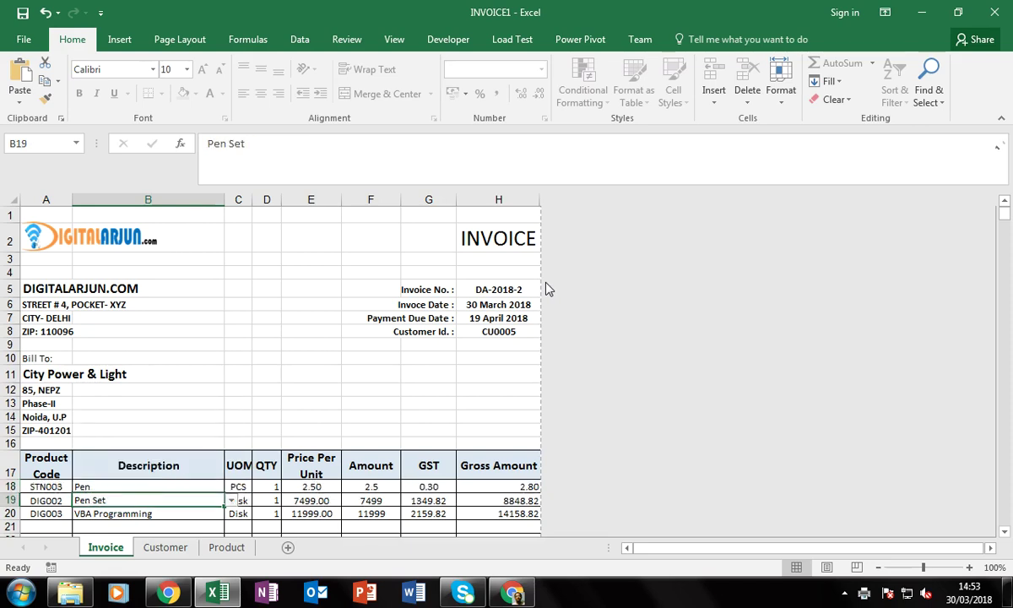
Choose Pencil and Binder for the third and fourth line items
{"action": "key", "text": "Down"}
{"action": "key", "text": "alt+Down"}
{"action": "key", "text": "Up"}
{"action": "key", "text": "Up"}
{"action": "key", "text": "Up"}
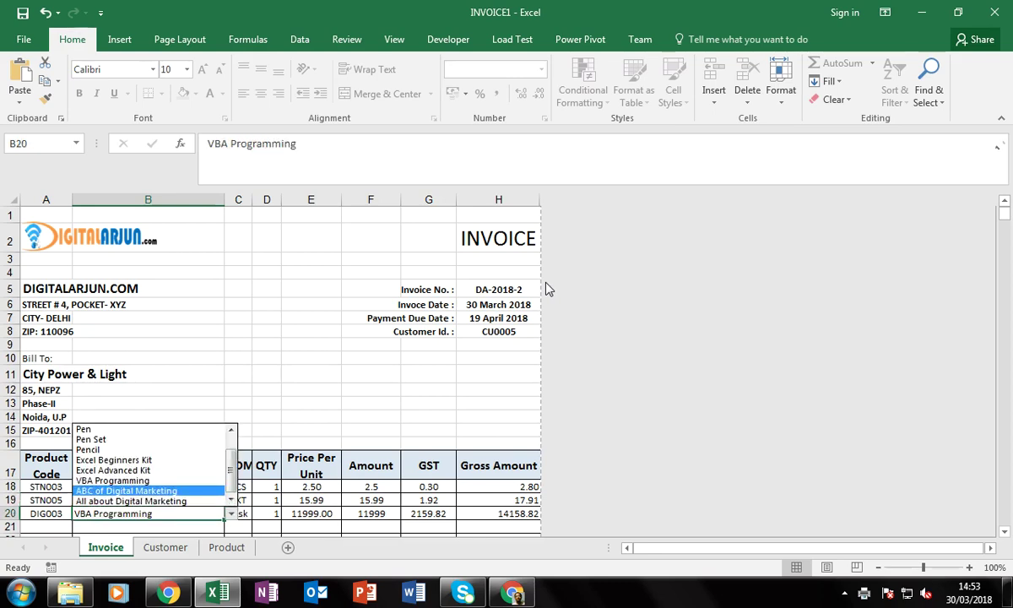
{"action": "key", "text": "Return"}
{"action": "key", "text": "Down"}
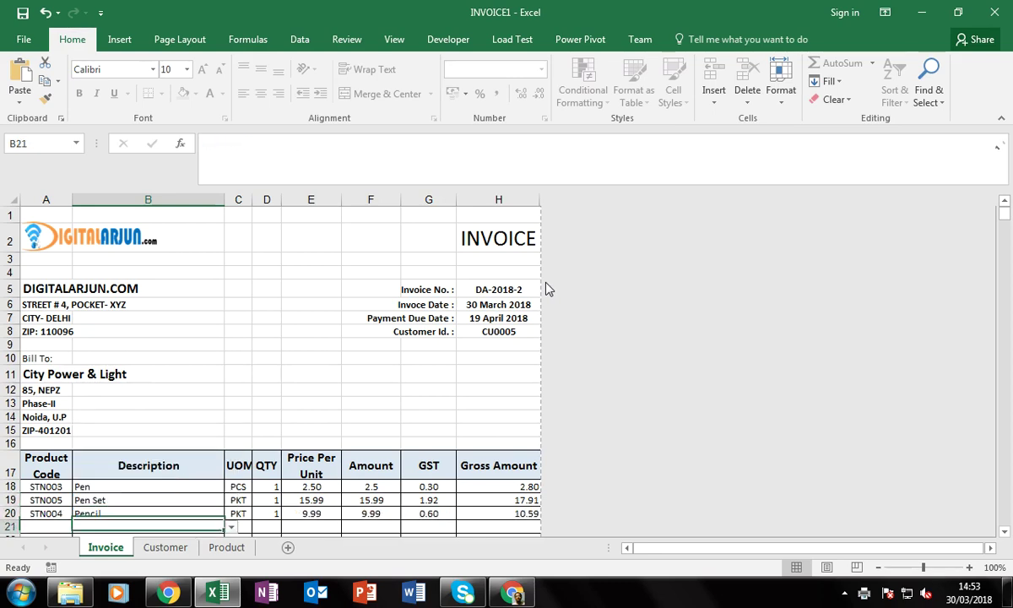
{"action": "key", "text": "alt+Down"}
{"action": "key", "text": "Down"}
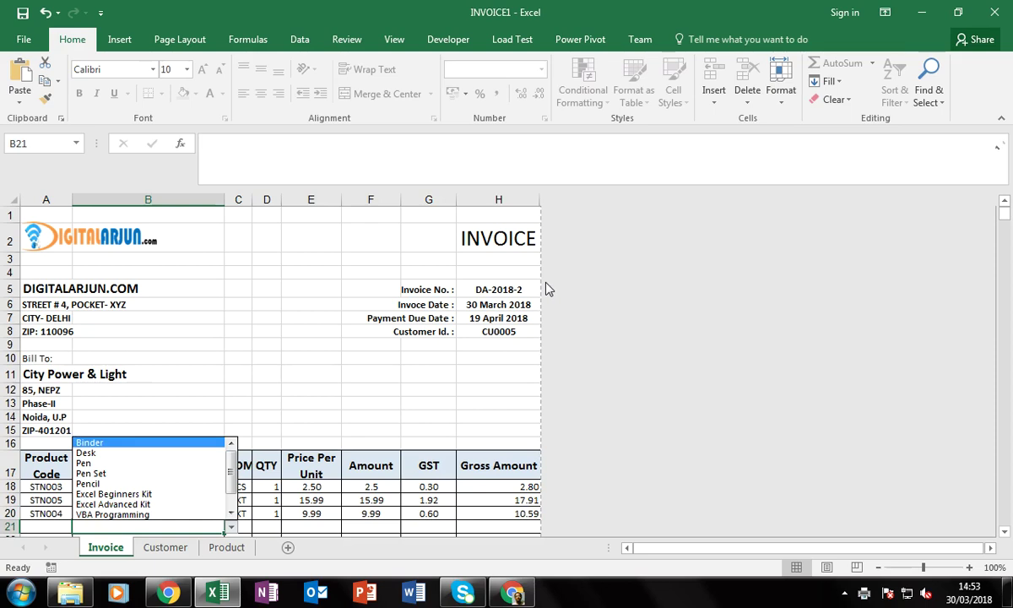
{"action": "key", "text": "Return"}
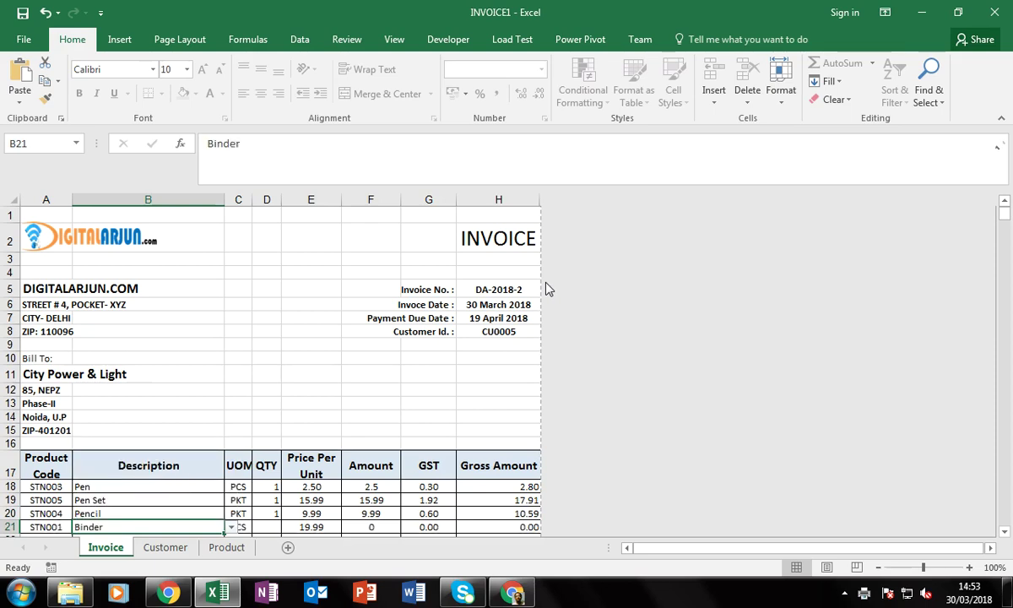
Enter quantities 150, 100, 150 and 50 in D18:D21
{"action": "key", "text": "Right"}
{"action": "key", "text": "Right"}
{"action": "key", "text": "Up"}
{"action": "key", "text": "Up"}
{"action": "key", "text": "Up"}
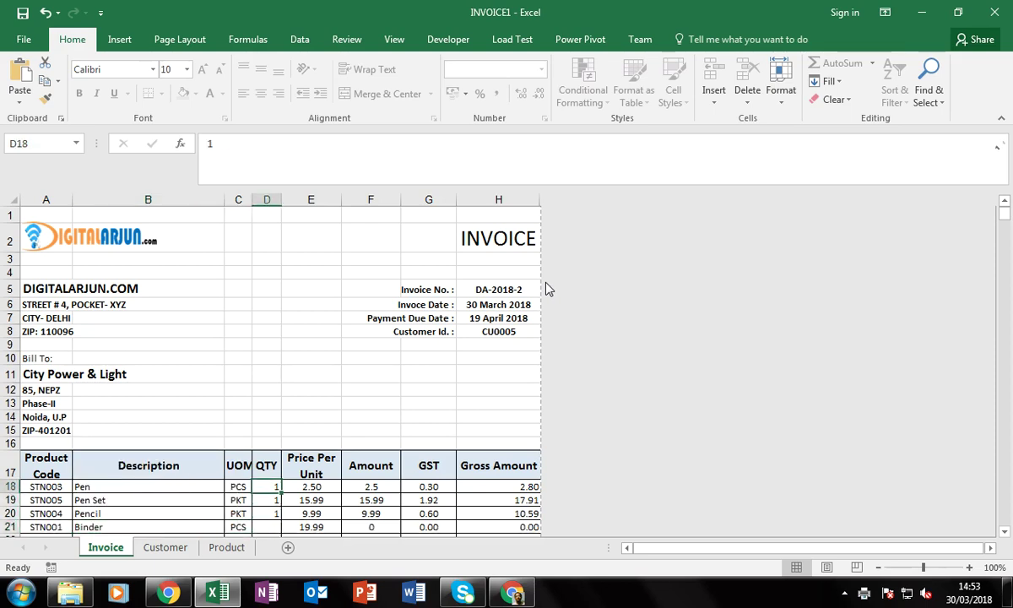
{"action": "type", "text": "150"}
{"action": "key", "text": "Return"}
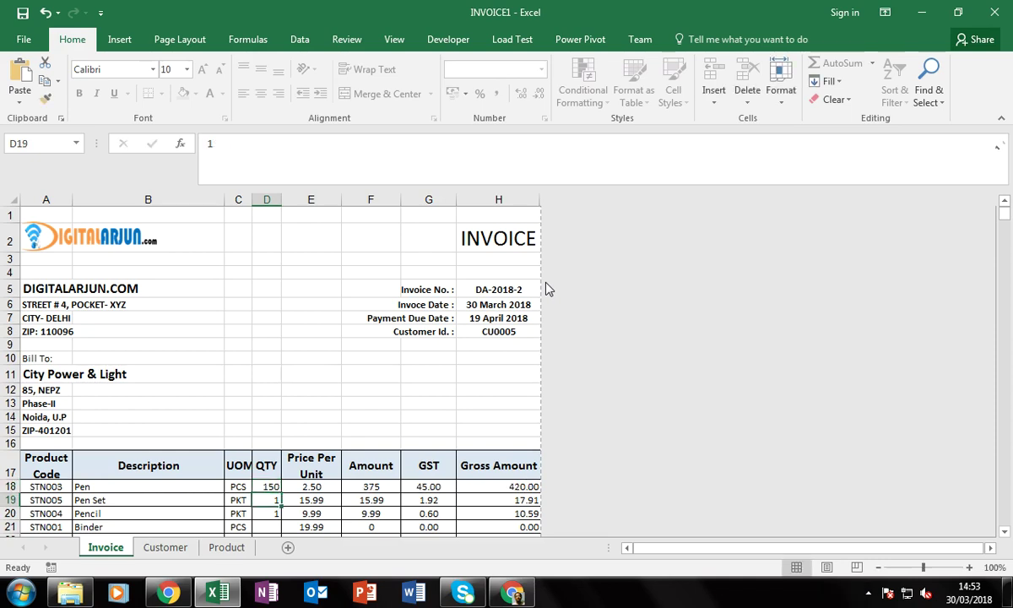
{"action": "type", "text": "1"}
{"action": "key", "text": "Return"}
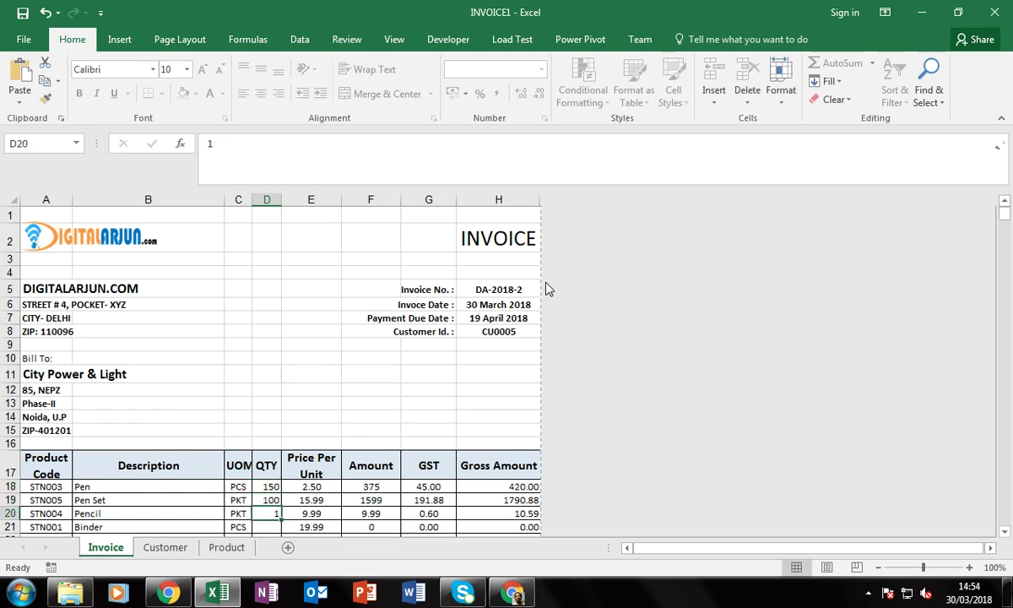
{"action": "type", "text": "150"}
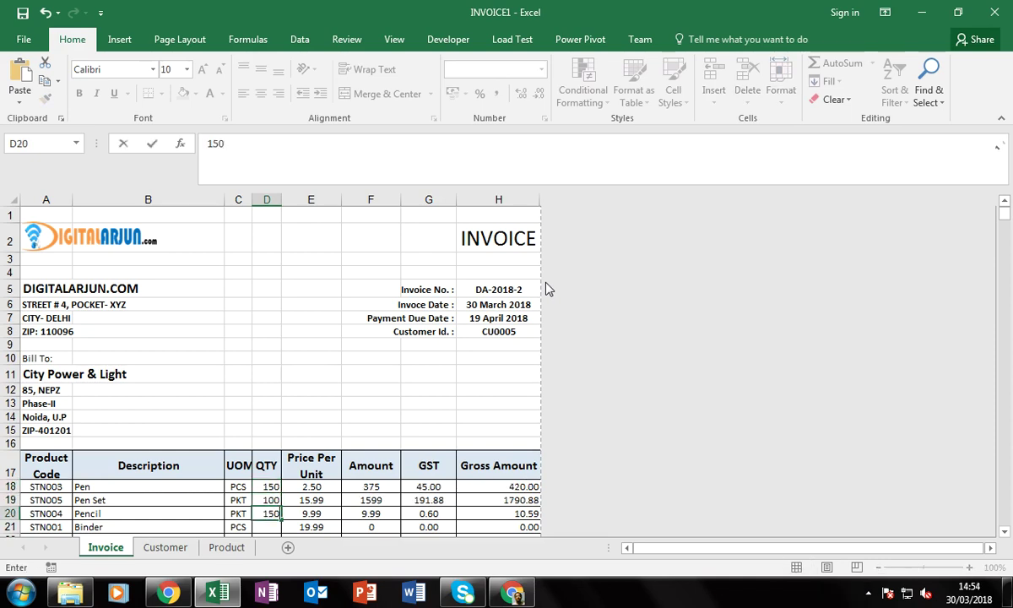
{"action": "key", "text": "Return"}
{"action": "type", "text": "50"}
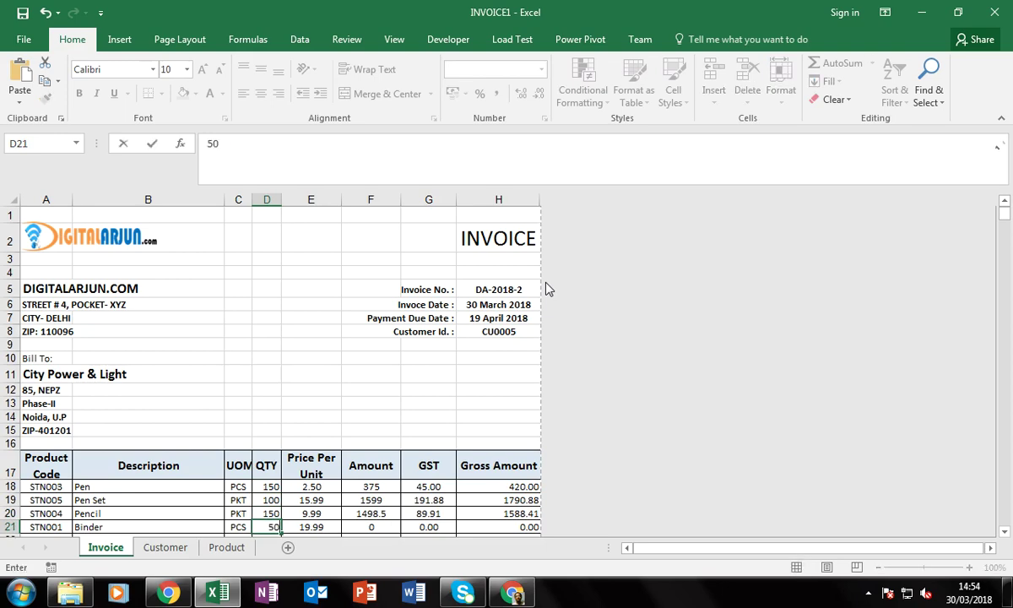
{"action": "key", "text": "Return"}
Set the shipping charge in H35 to 100
{"action": "scroll", "coordinate": [329, 365], "scroll_direction": "down", "scroll_amount": 1}
{"action": "scroll", "coordinate": [329, 366], "scroll_direction": "down", "scroll_amount": 4}
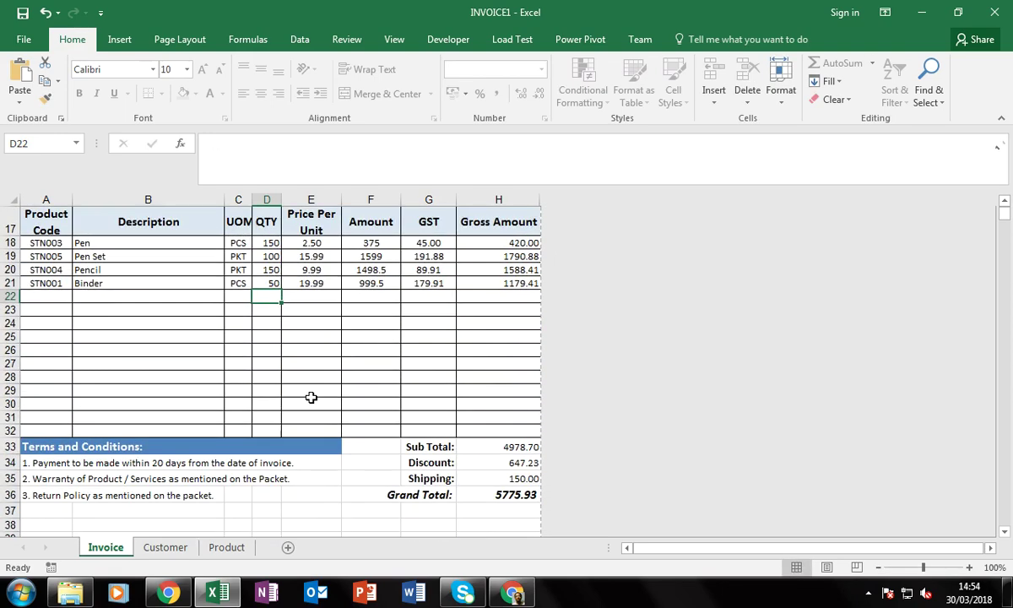
{"action": "left_click", "coordinate": [505, 477]}
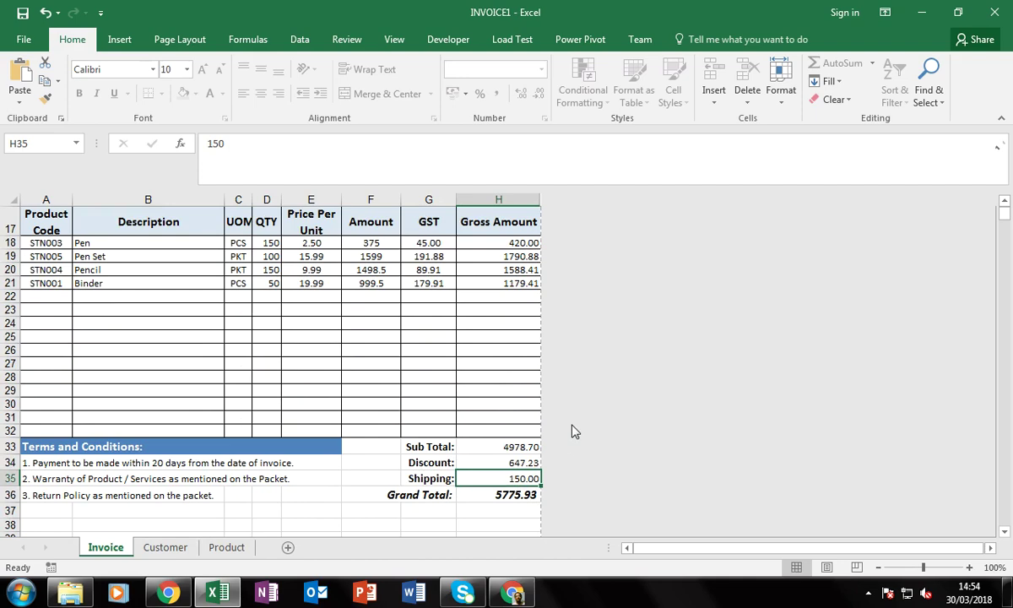
{"action": "type", "text": "100"}
{"action": "key", "text": "Return"}
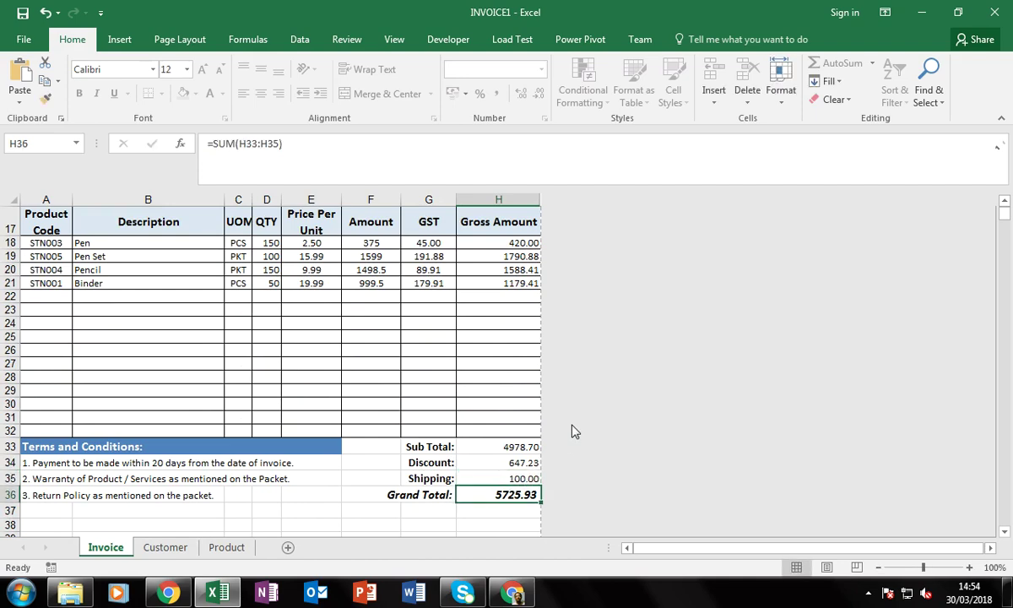
{"action": "scroll", "coordinate": [342, 439], "scroll_direction": "down", "scroll_amount": 5}
{"action": "scroll", "coordinate": [328, 456], "scroll_direction": "up", "scroll_amount": 6}
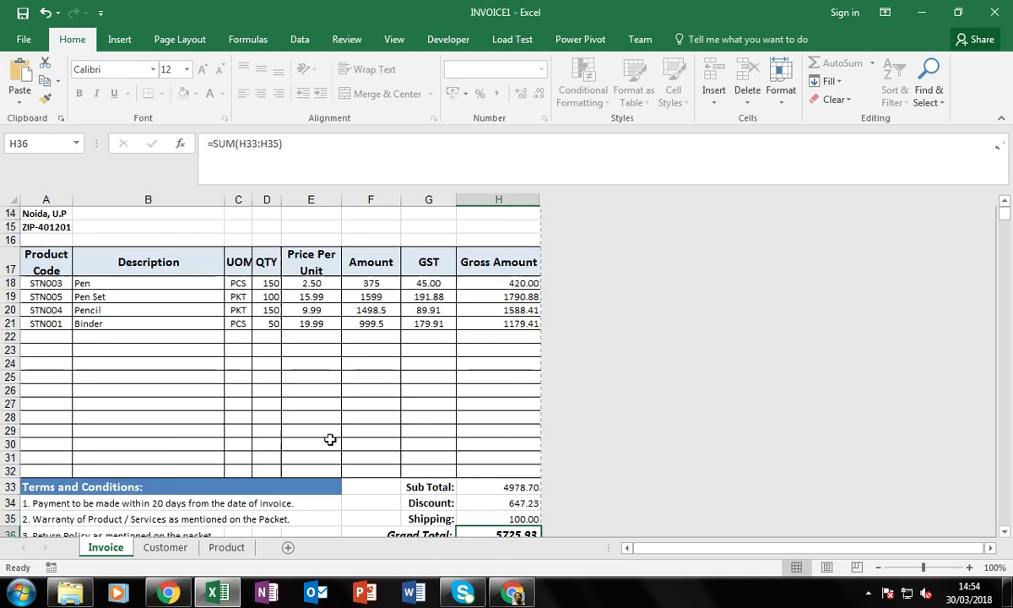
{"action": "scroll", "coordinate": [229, 420], "scroll_direction": "up", "scroll_amount": 4}
{"action": "left_click", "coordinate": [288, 335]}
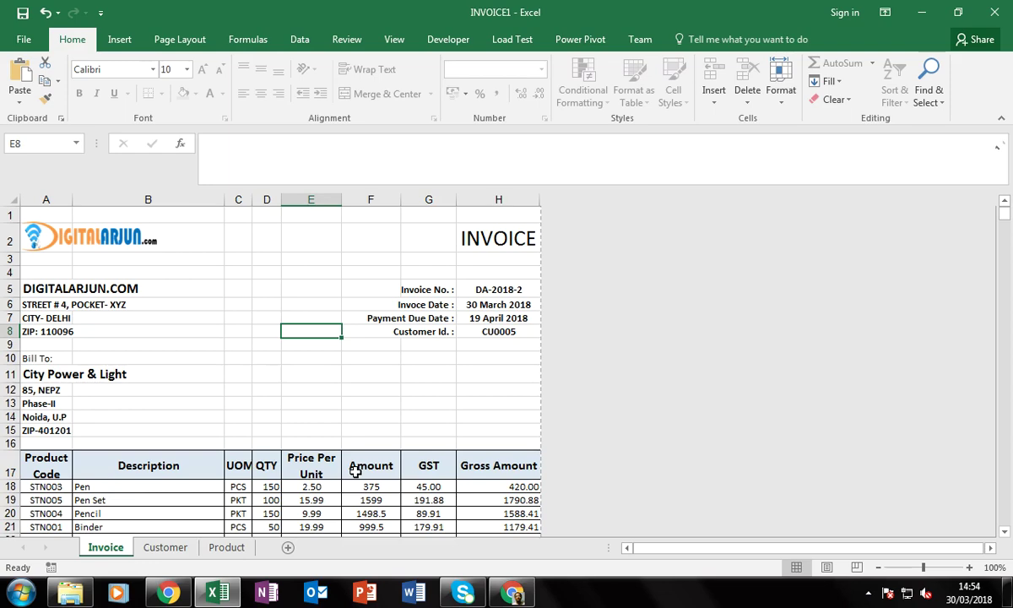
{"action": "key", "text": "alt+f"}
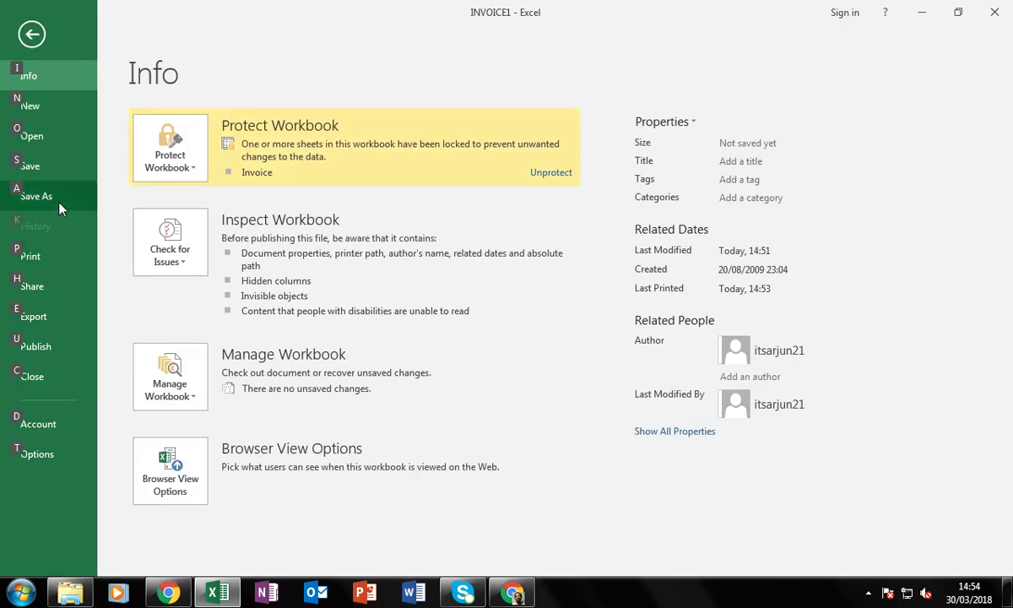
{"action": "left_click", "coordinate": [55, 189]}
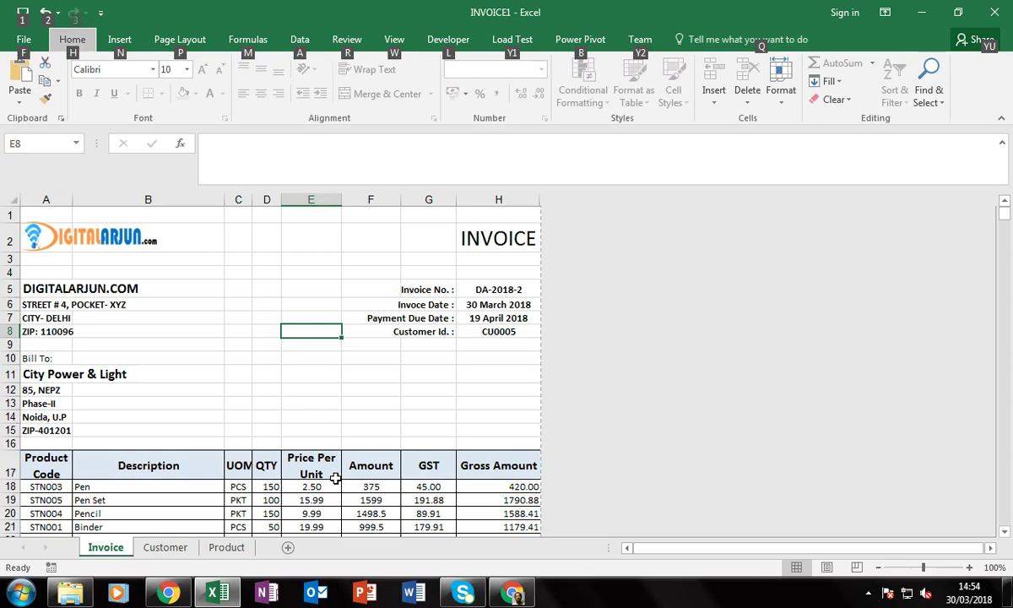
{"action": "left_click", "coordinate": [167, 546]}
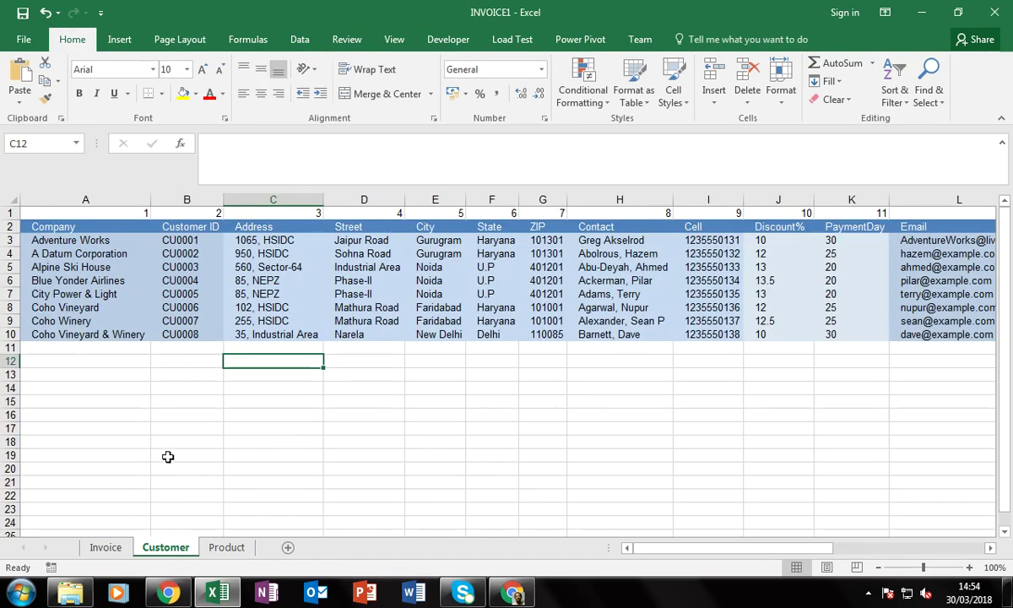
{"action": "left_click", "coordinate": [222, 547]}
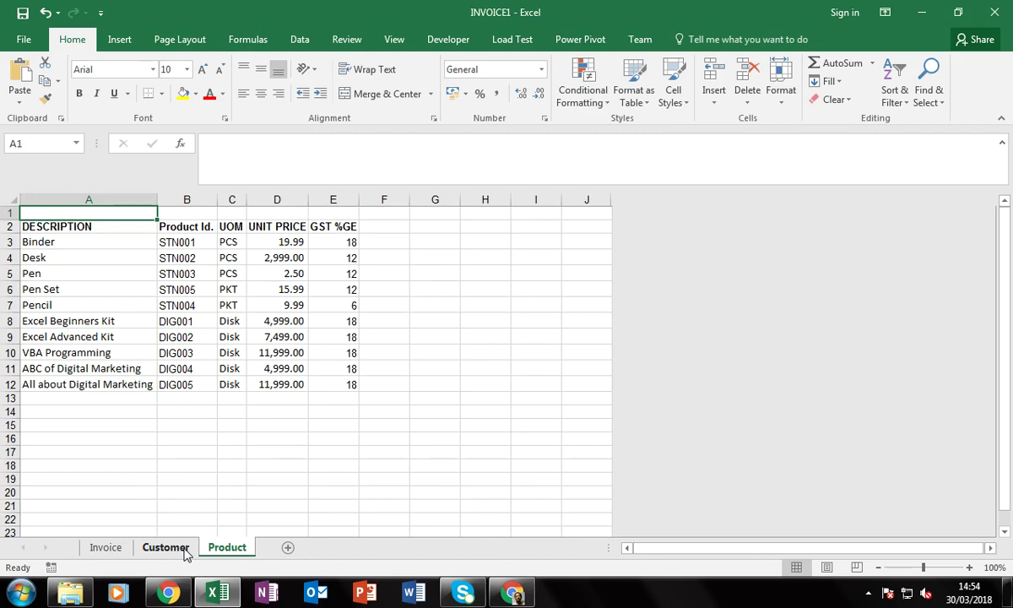
{"action": "left_click", "coordinate": [167, 547]}
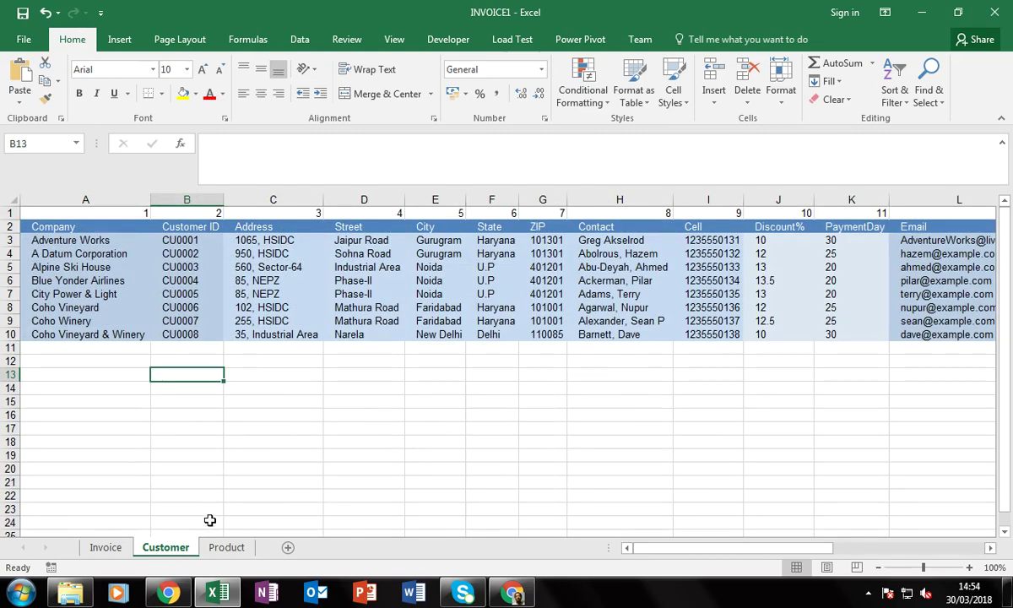
{"action": "left_click", "coordinate": [226, 547]}
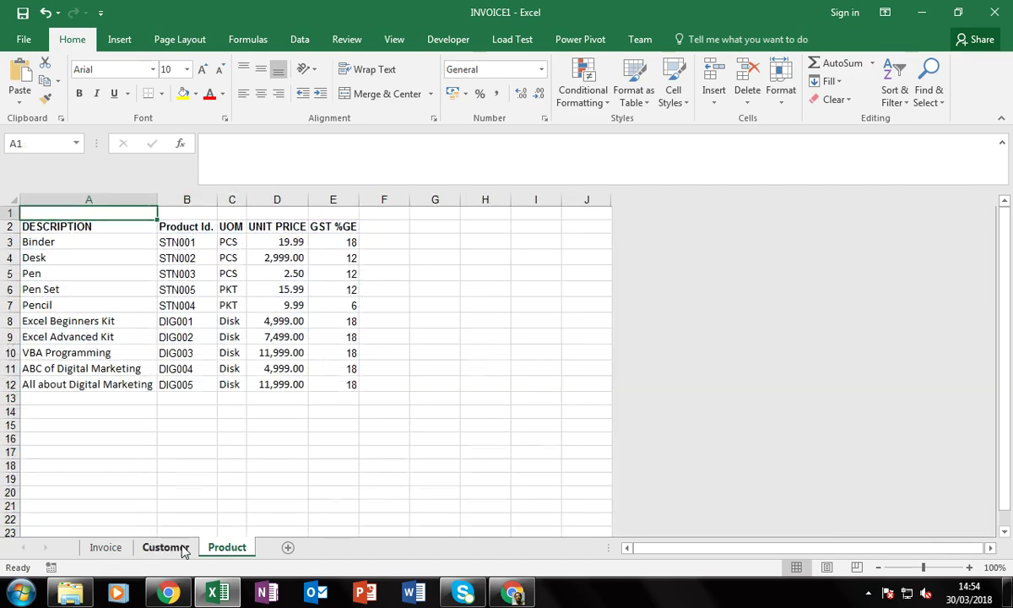
{"action": "left_click", "coordinate": [169, 547]}
{"action": "left_click", "coordinate": [224, 549]}
{"action": "left_click", "coordinate": [172, 549]}
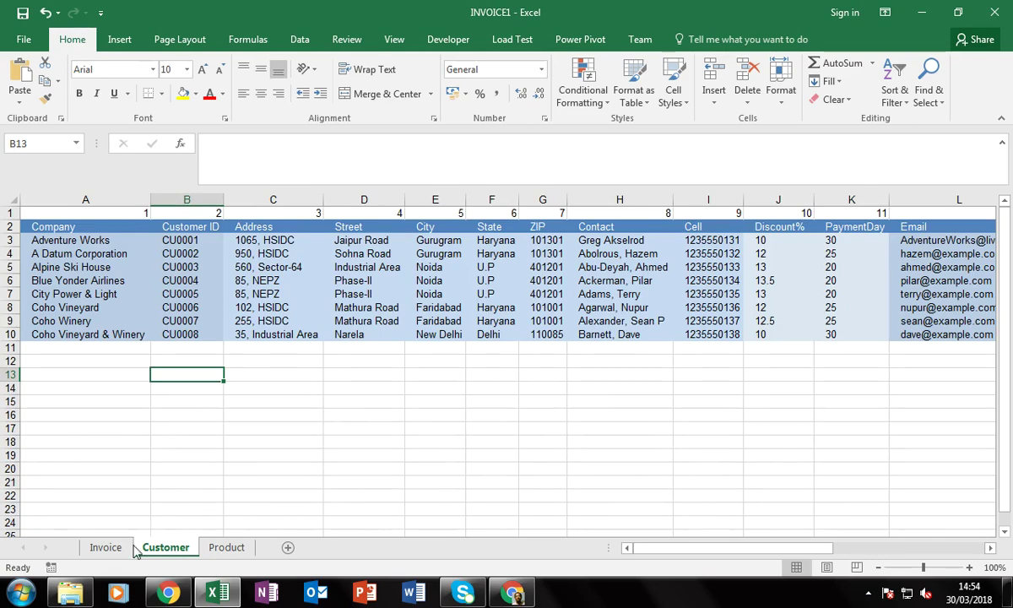
{"action": "left_click", "coordinate": [105, 547]}
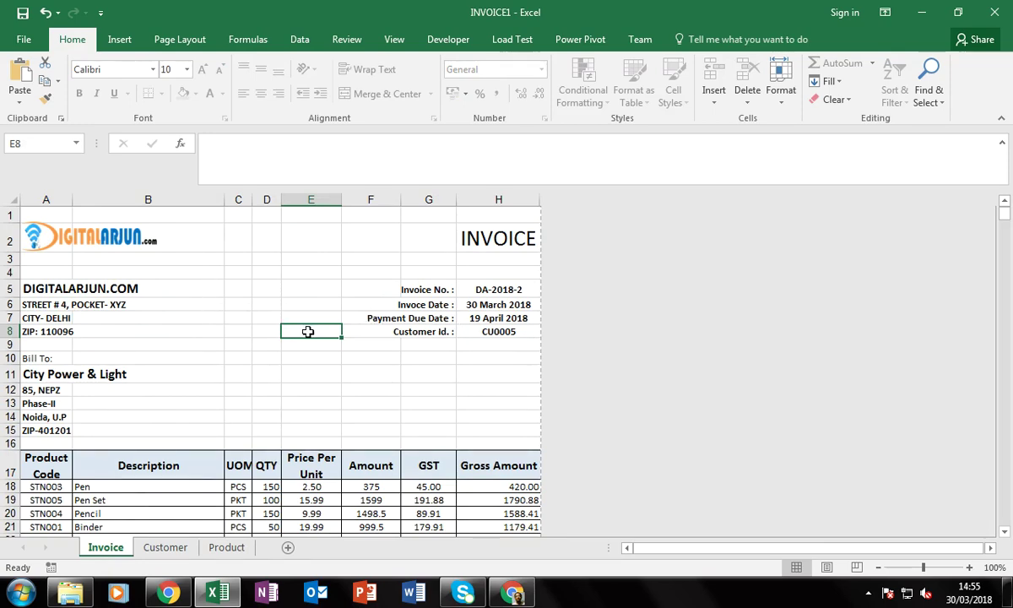
Print the DA-2018-2 invoice through CutePDF Writer as INVOICE2.pdf, replacing the existing file
{"action": "key", "text": "ctrl+p"}
{"action": "left_click", "coordinate": [684, 326]}
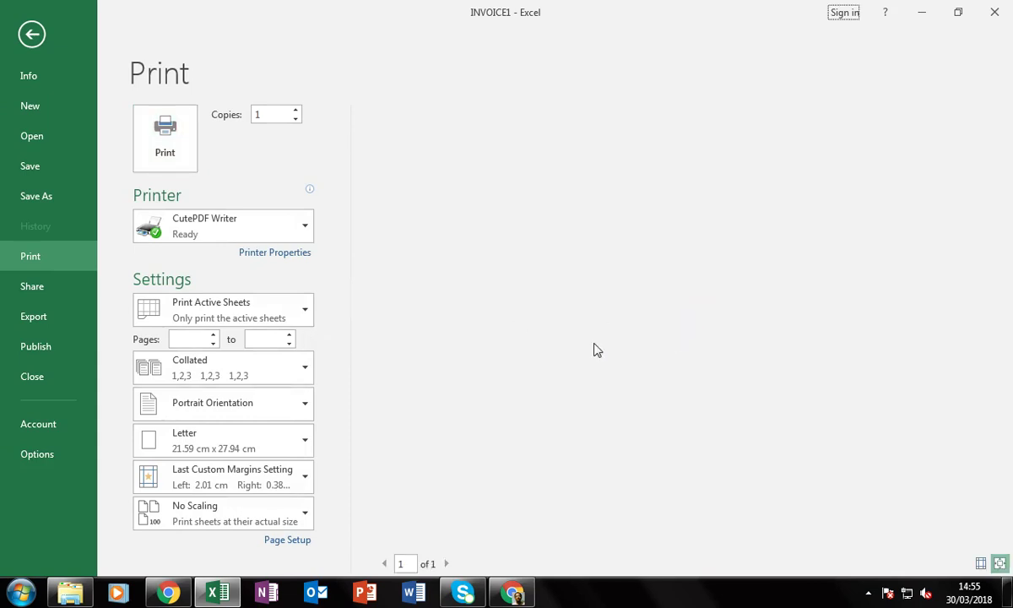
{"action": "left_click", "coordinate": [177, 163]}
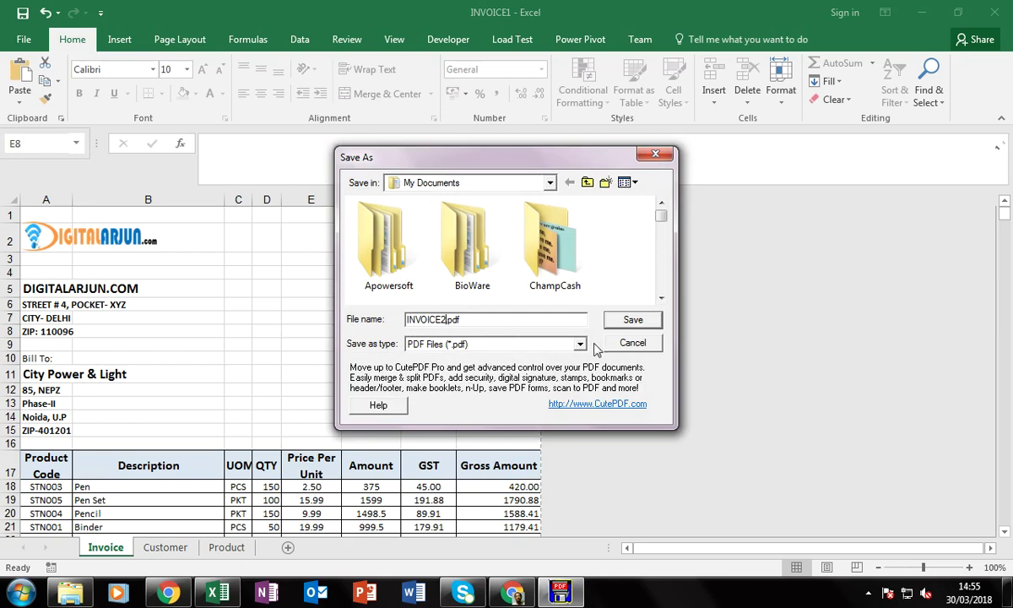
{"action": "left_click", "coordinate": [615, 319]}
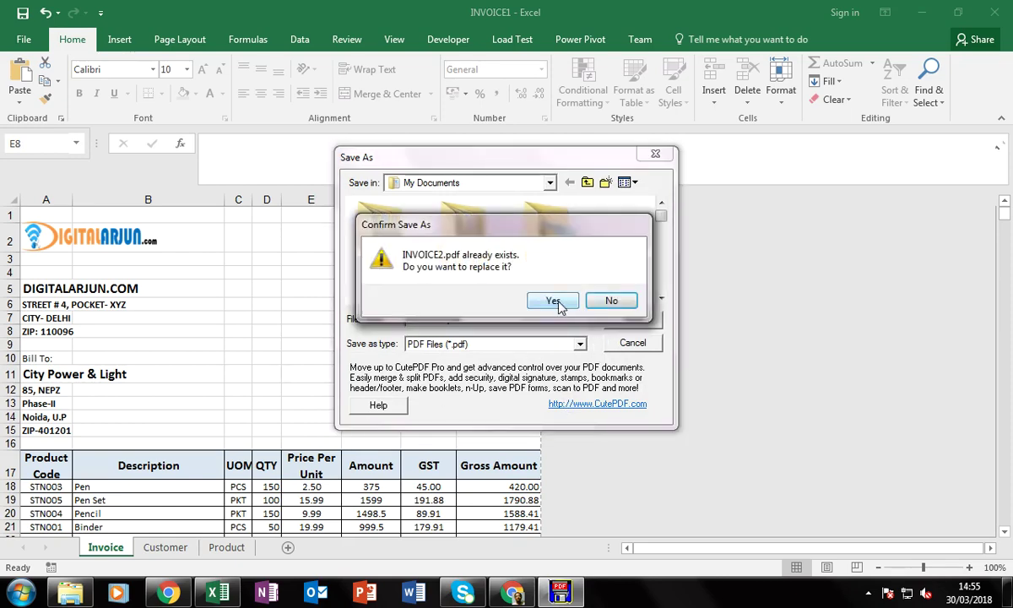
{"action": "left_click", "coordinate": [554, 302]}
{"action": "left_click", "coordinate": [357, 414]}
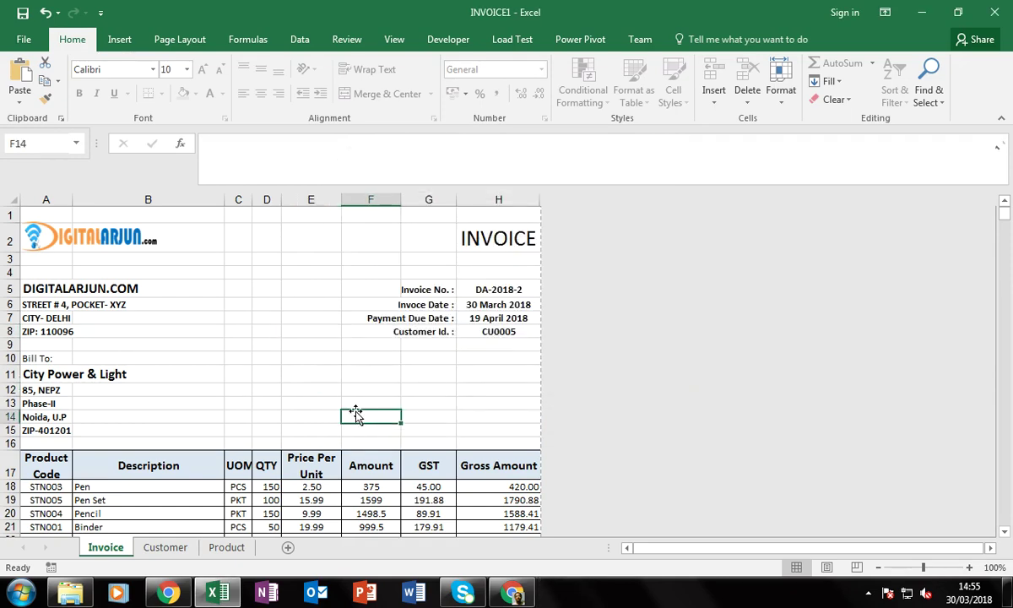
{"action": "scroll", "coordinate": [393, 397], "scroll_direction": "down", "scroll_amount": 4}
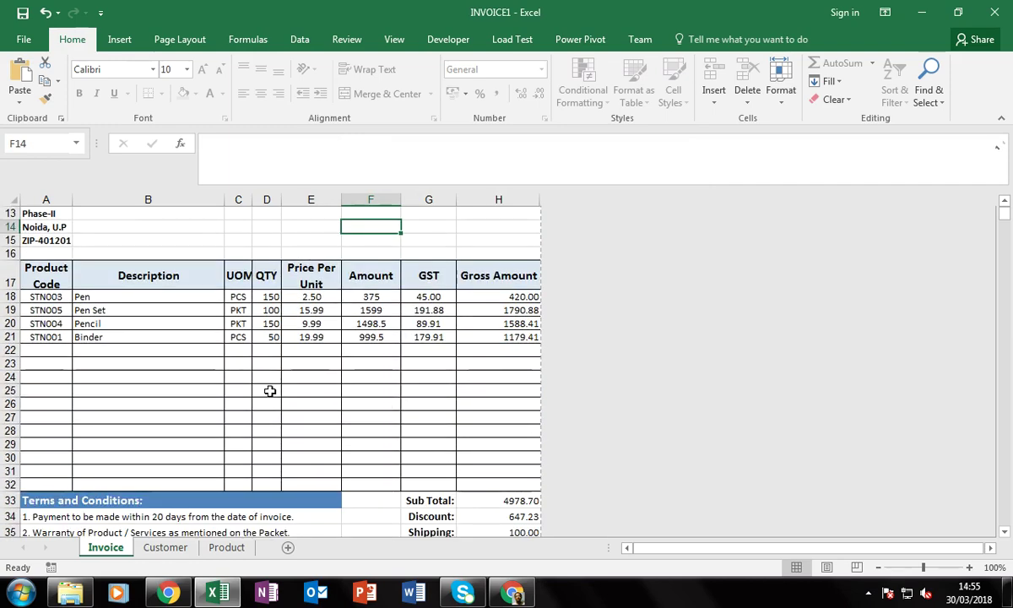
Save the workbook as invoice2.xlsx in My Documents and close it
{"action": "key", "text": "alt"}
{"action": "key", "text": "f"}
{"action": "key", "text": "a"}
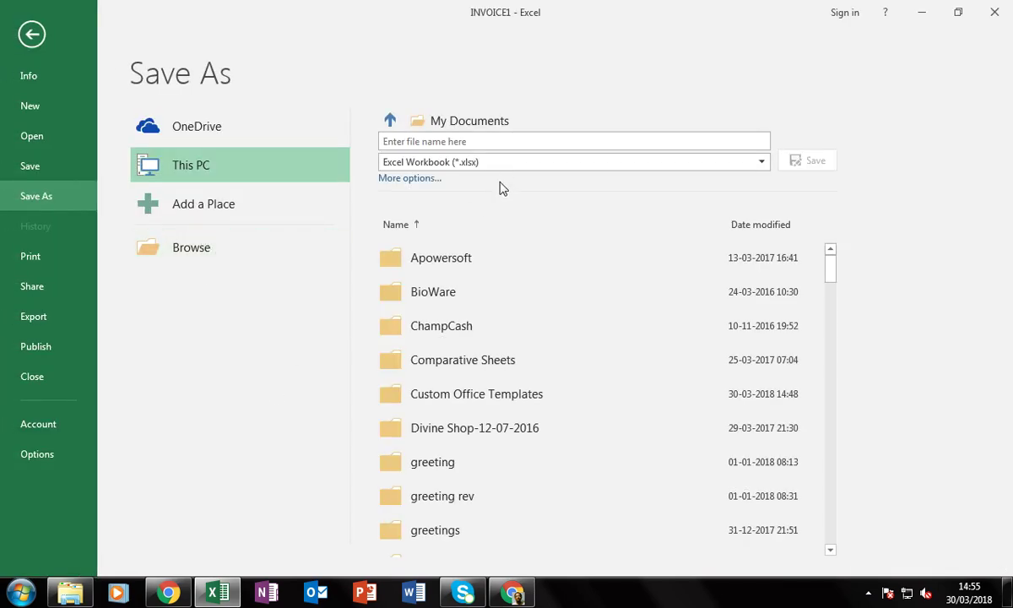
{"action": "left_click", "coordinate": [515, 142]}
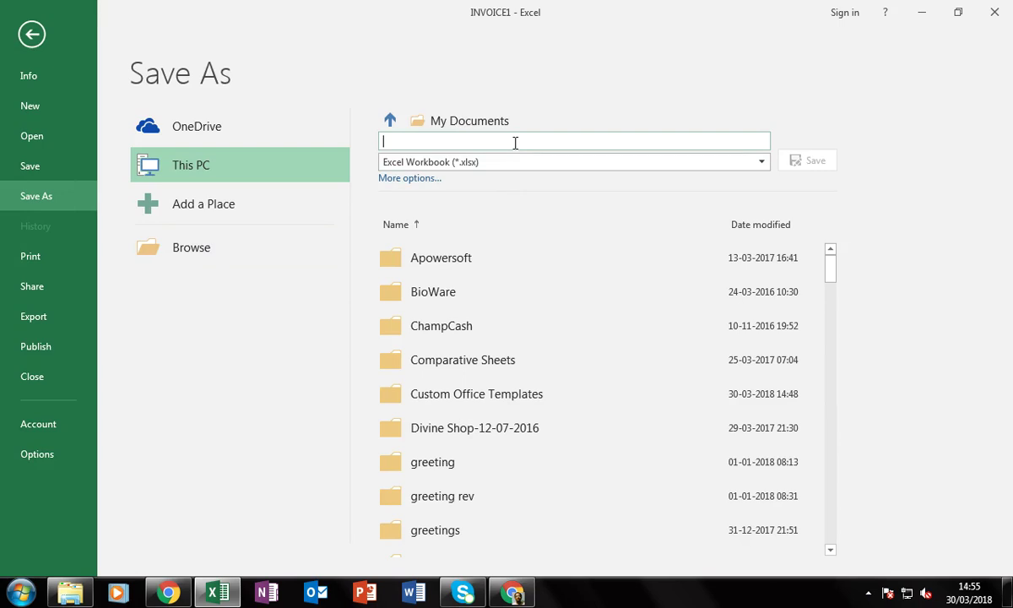
{"action": "type", "text": "invoice2"}
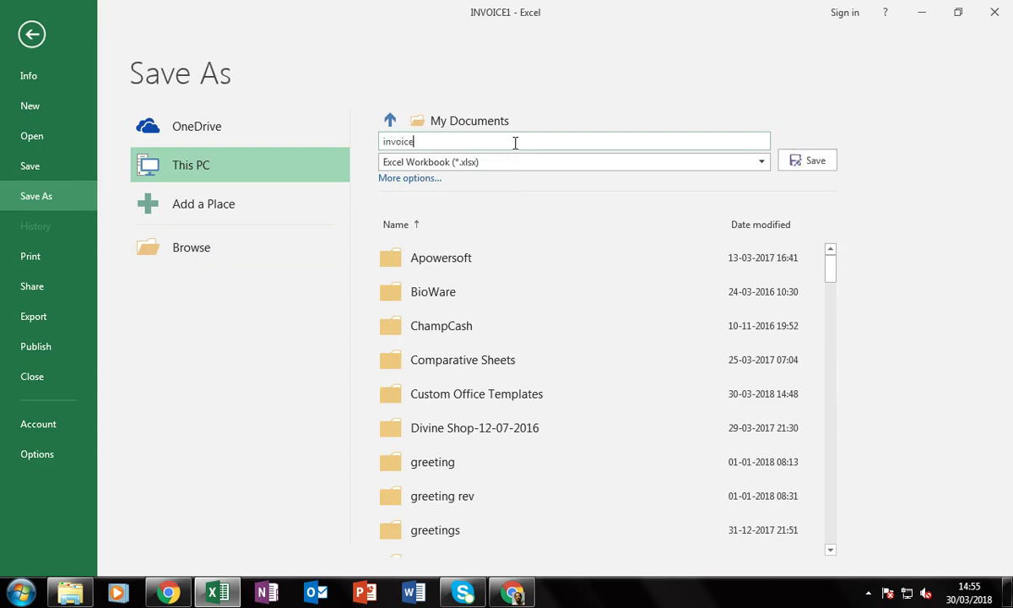
{"action": "left_click", "coordinate": [808, 160]}
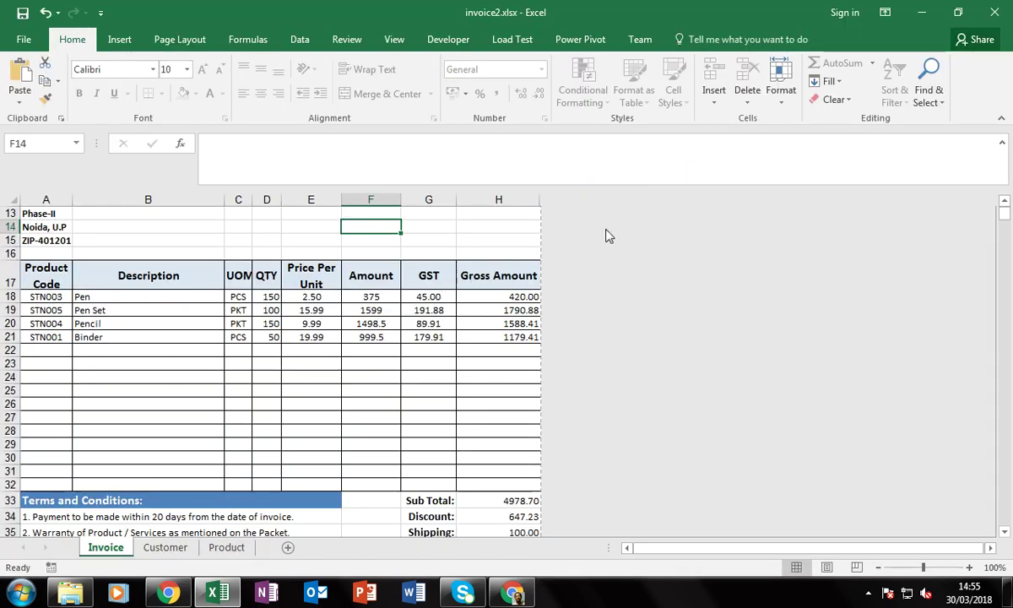
{"action": "left_click", "coordinate": [994, 12]}
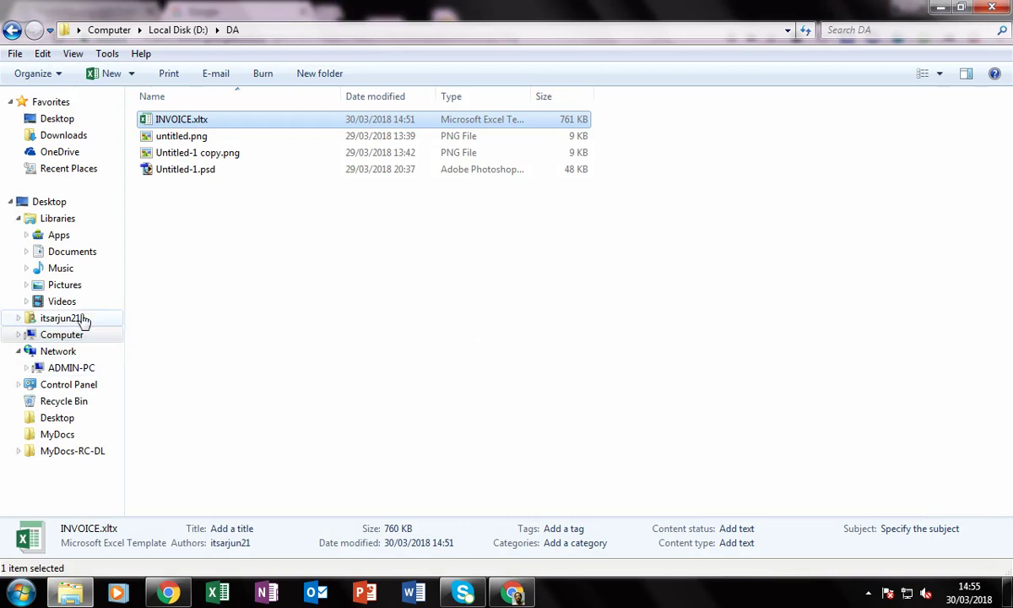
Open invoice2.xlsx from the Documents library
{"action": "left_click", "coordinate": [80, 257]}
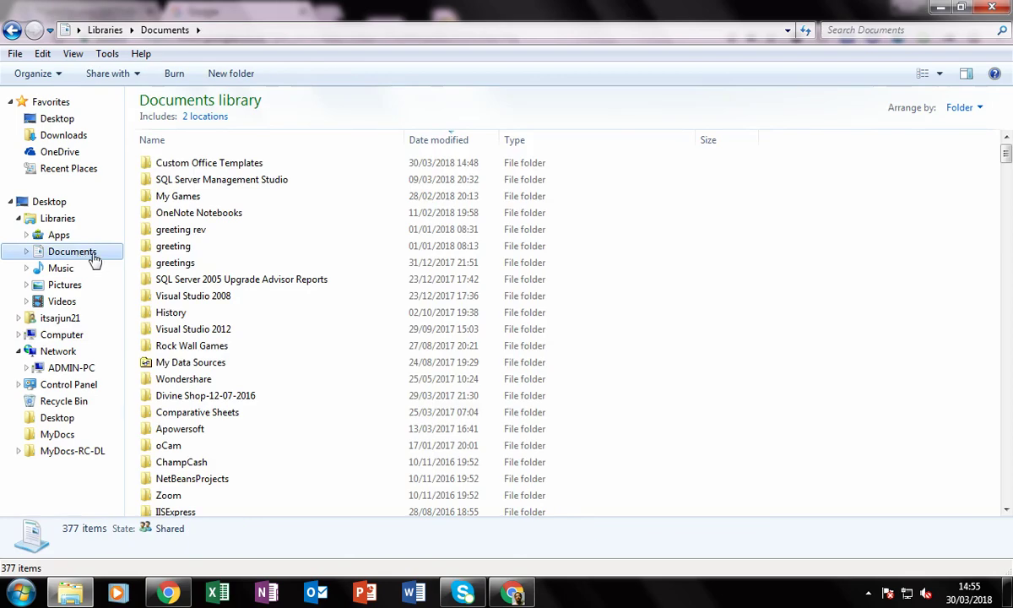
{"action": "scroll", "coordinate": [1010, 359], "scroll_direction": "down", "scroll_amount": 2}
{"action": "scroll", "coordinate": [1011, 359], "scroll_direction": "down", "scroll_amount": 5}
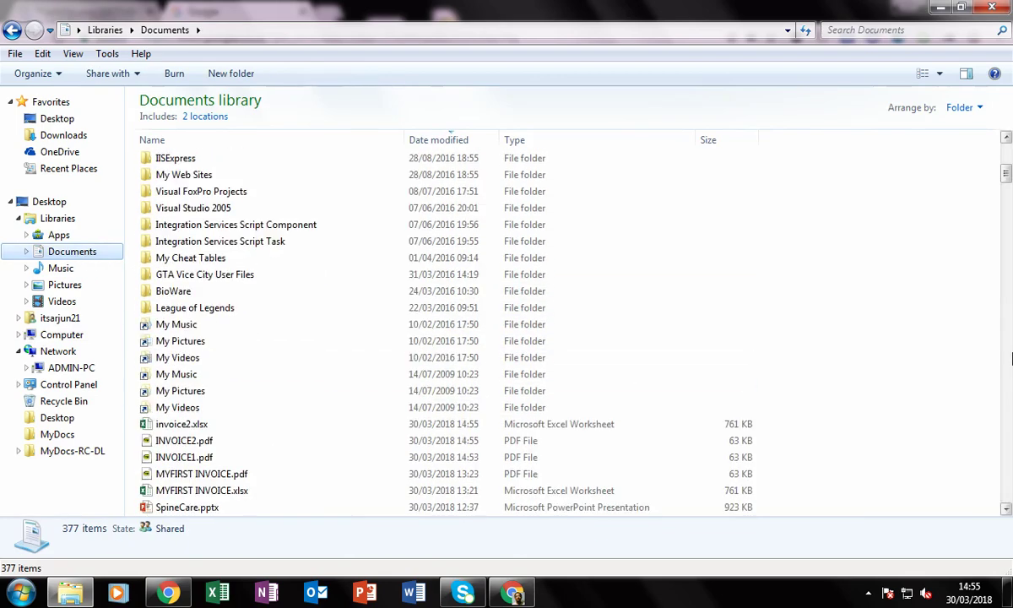
{"action": "double_click", "coordinate": [182, 424]}
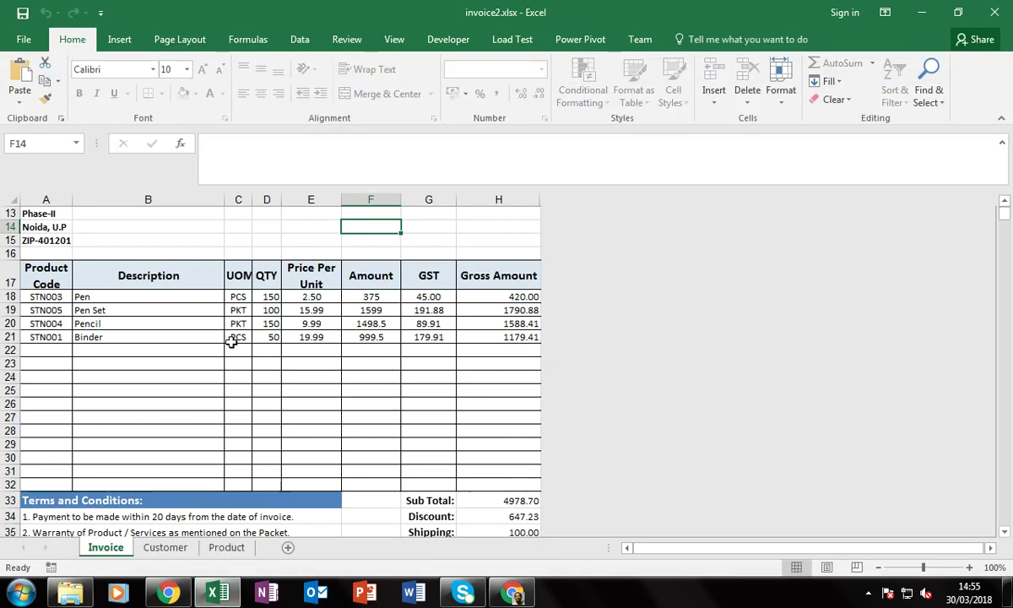
Review the reopened invoice2 workbook, then close it without saving
{"action": "left_click", "coordinate": [217, 321]}
{"action": "scroll", "coordinate": [375, 405], "scroll_direction": "up", "scroll_amount": 4}
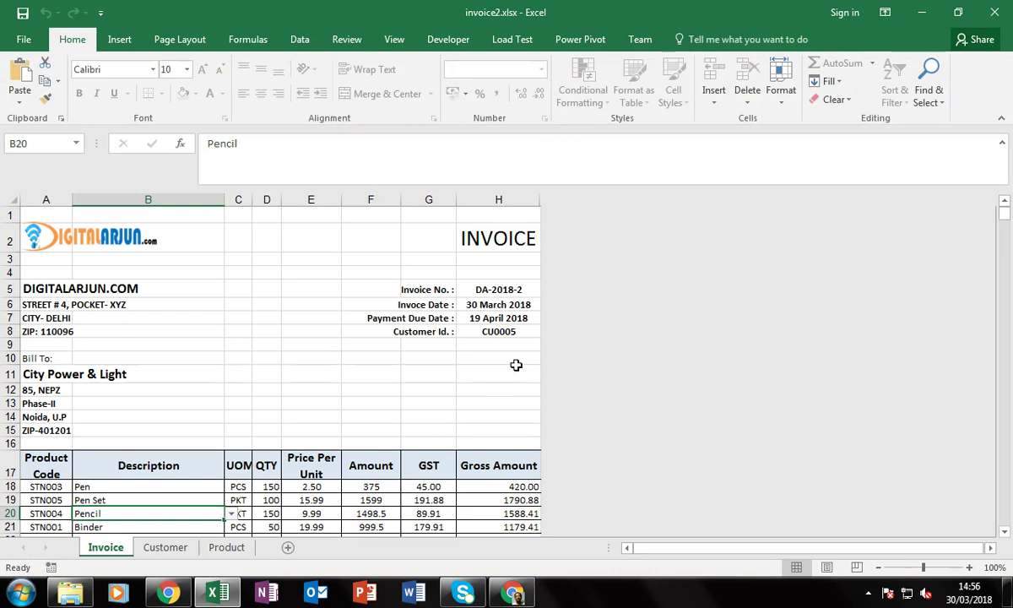
{"action": "scroll", "coordinate": [375, 389], "scroll_direction": "down", "scroll_amount": 11}
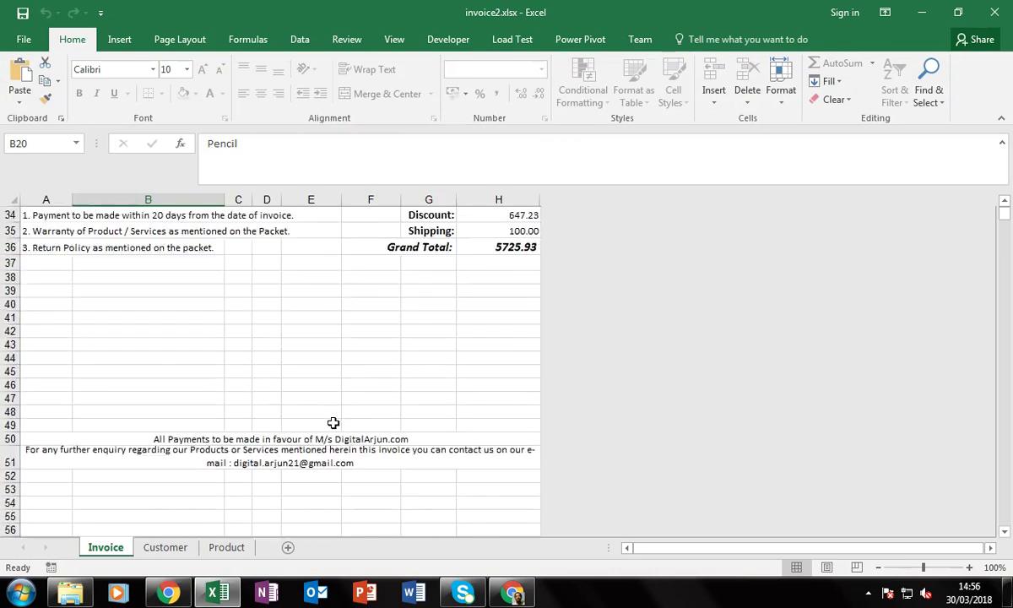
{"action": "scroll", "coordinate": [333, 422], "scroll_direction": "down", "scroll_amount": 4}
{"action": "scroll", "coordinate": [333, 480], "scroll_direction": "up", "scroll_amount": 15}
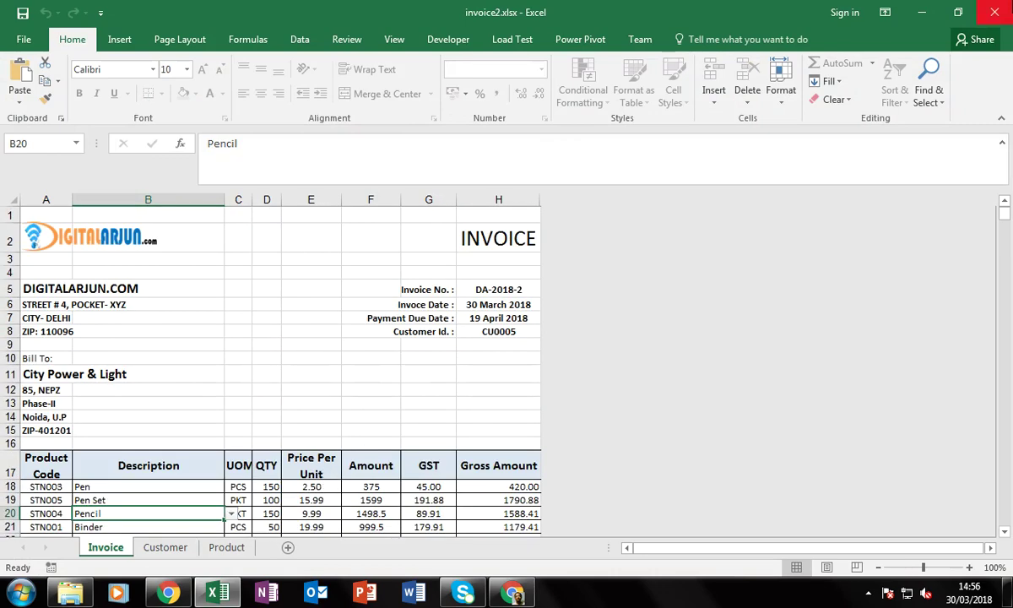
{"action": "left_click", "coordinate": [993, 12]}
{"action": "left_click", "coordinate": [506, 314]}
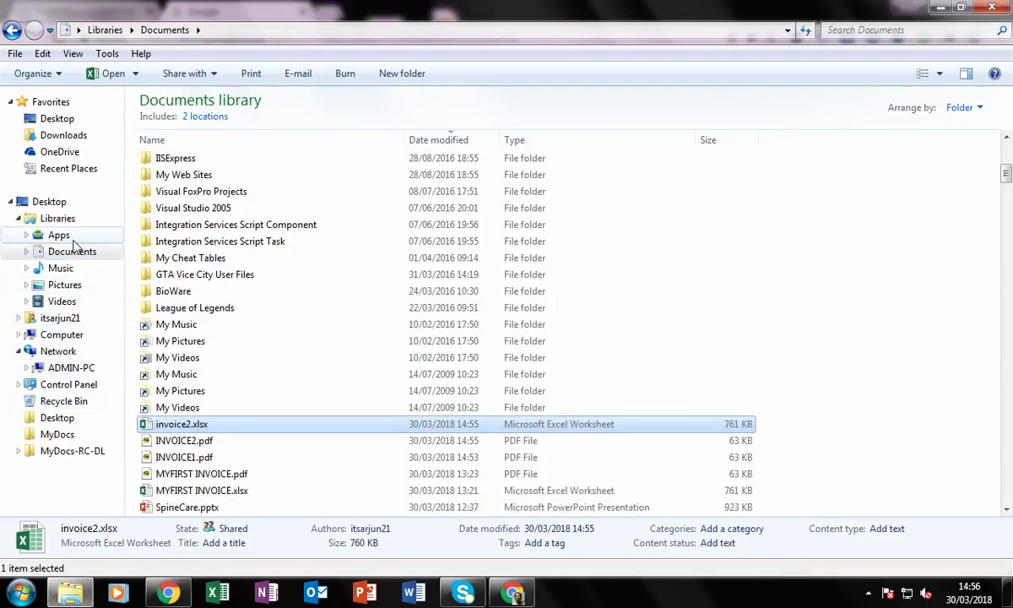
Open INVOICE.xltx from the D:\DA folder to start a new invoice
{"action": "left_click", "coordinate": [61, 335]}
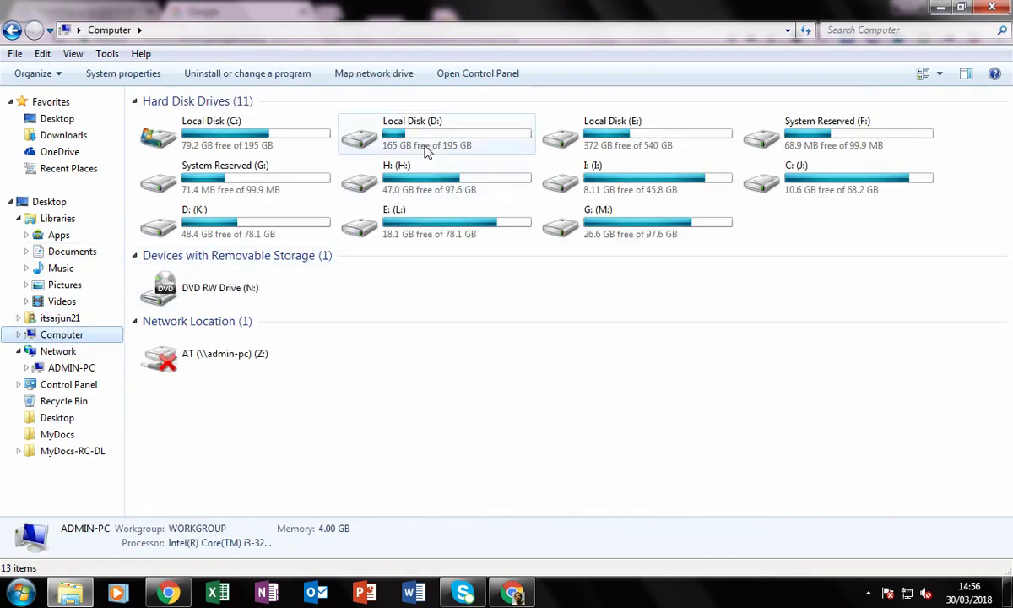
{"action": "double_click", "coordinate": [427, 144]}
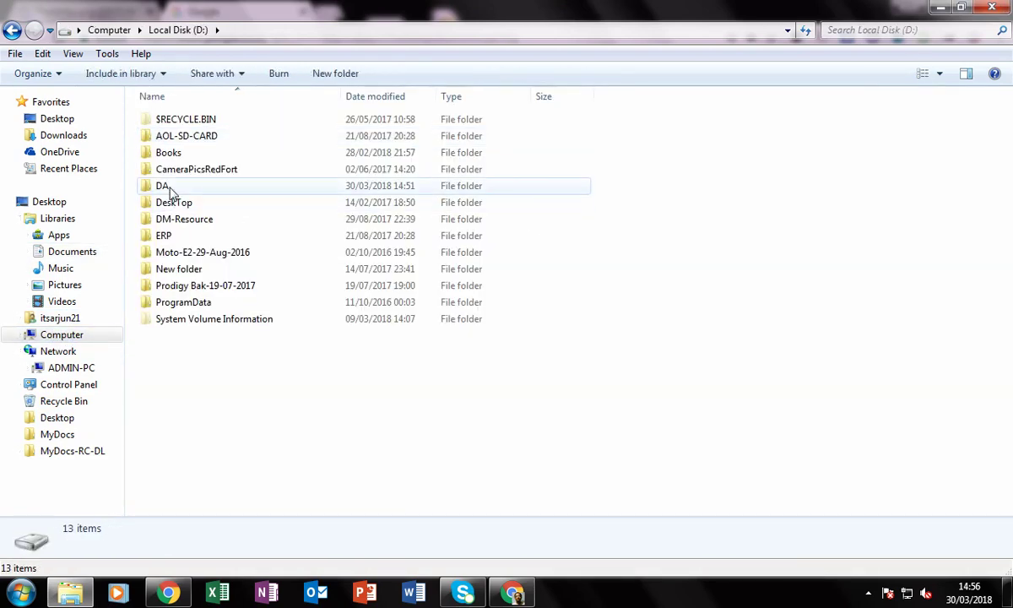
{"action": "double_click", "coordinate": [168, 191]}
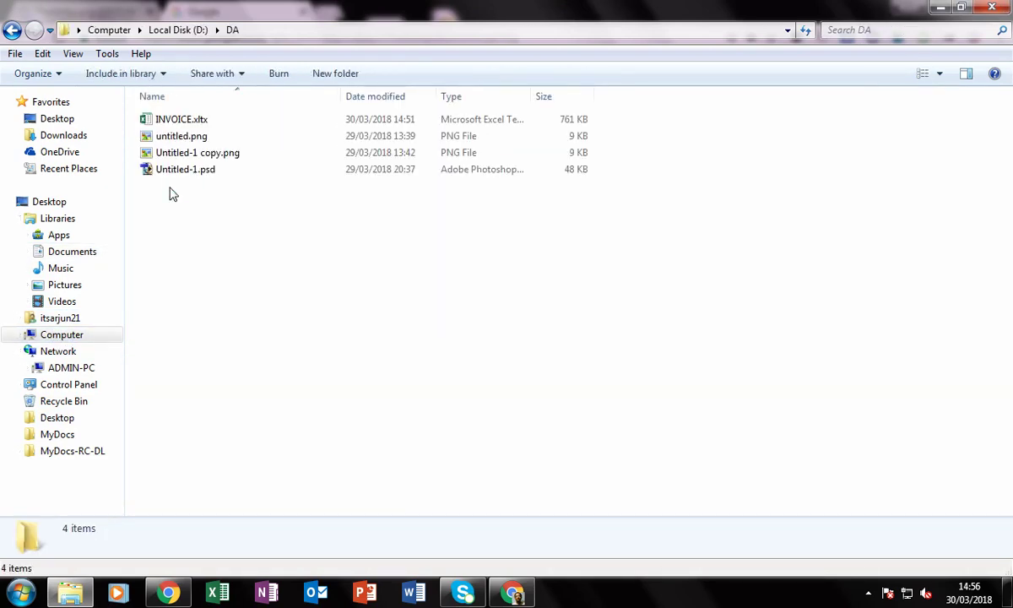
{"action": "double_click", "coordinate": [179, 121]}
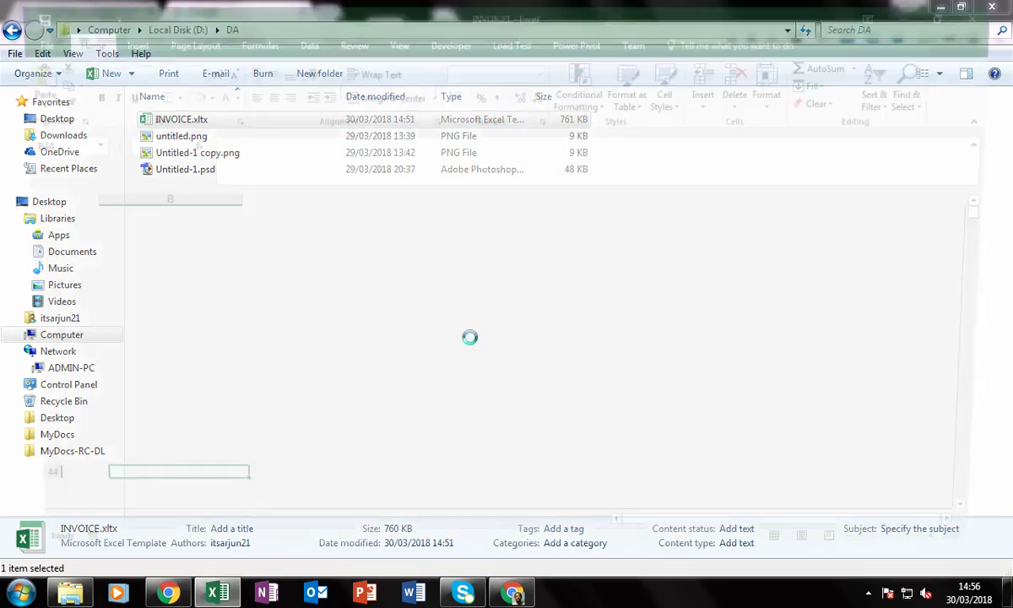
Scroll through the blank DA-2018-1 invoice, then show the ThankYou.png image in Chrome
{"action": "scroll", "coordinate": [322, 405], "scroll_direction": "up", "scroll_amount": 8}
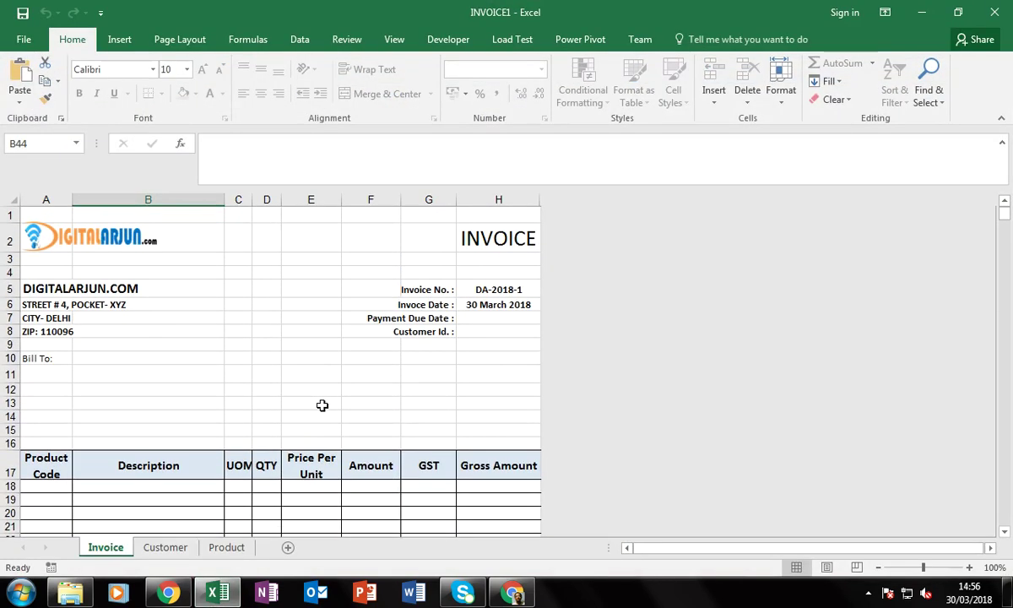
{"action": "scroll", "coordinate": [210, 407], "scroll_direction": "down", "scroll_amount": 3}
{"action": "scroll", "coordinate": [210, 407], "scroll_direction": "up", "scroll_amount": 3}
{"action": "scroll", "coordinate": [181, 469], "scroll_direction": "down", "scroll_amount": 1}
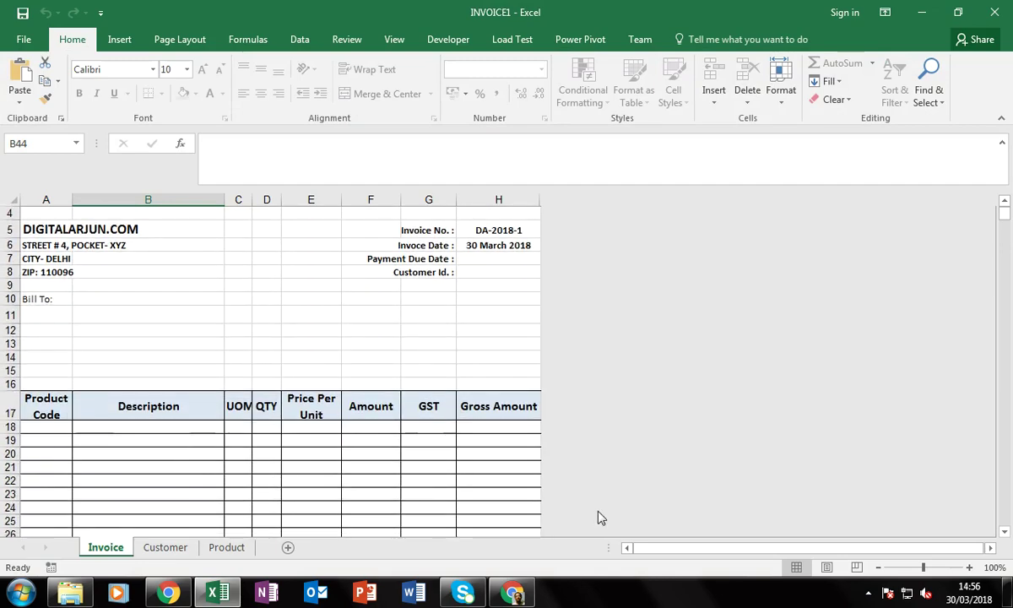
{"action": "scroll", "coordinate": [559, 418], "scroll_direction": "up", "scroll_amount": 1}
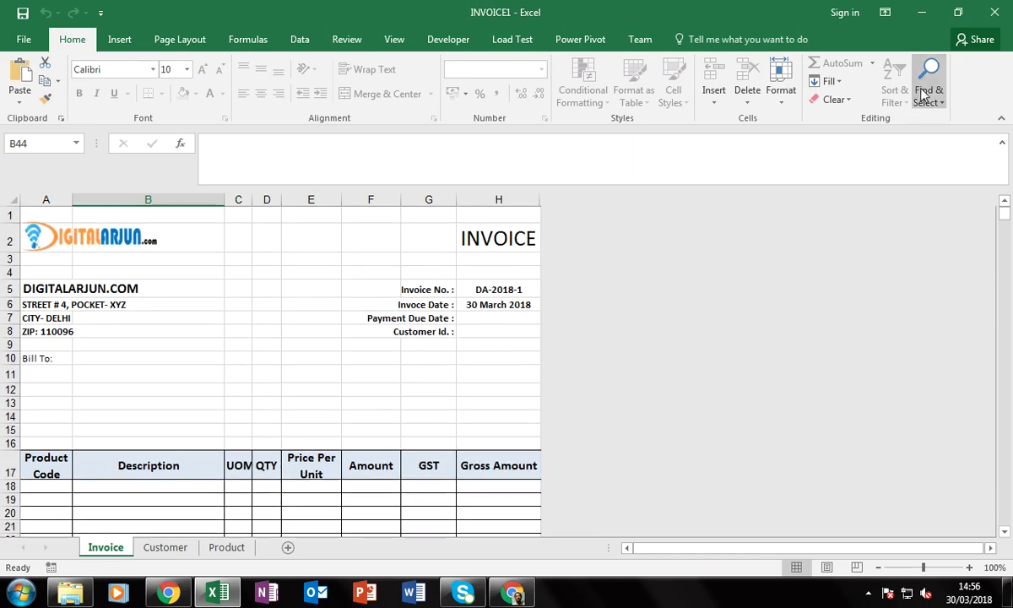
{"action": "left_click", "coordinate": [516, 595]}
{"action": "left_click", "coordinate": [114, 18]}
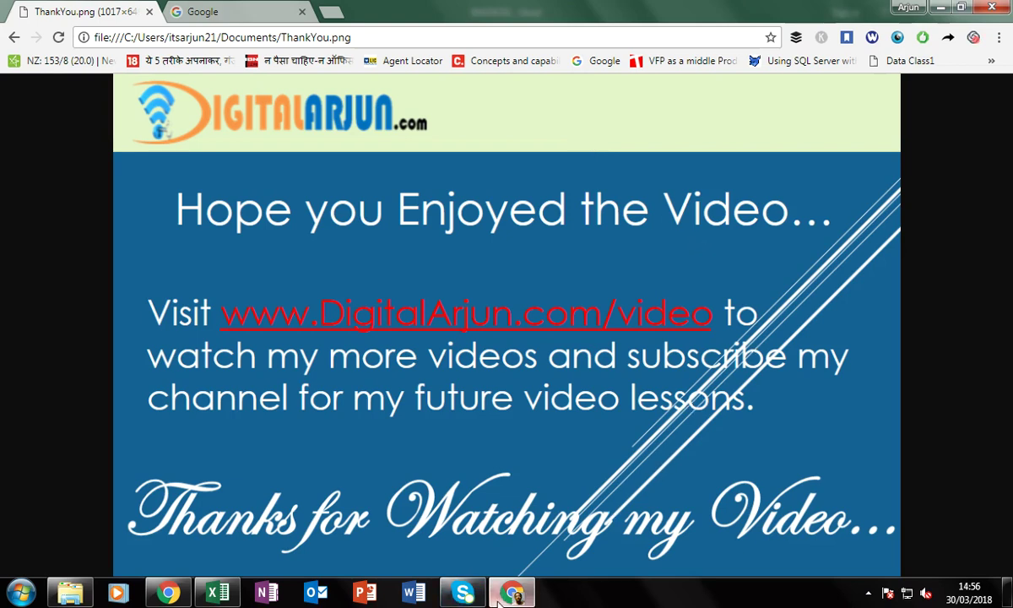
Switch back to the blank INVOICE1 workbook in Excel
{"action": "left_click", "coordinate": [217, 593]}
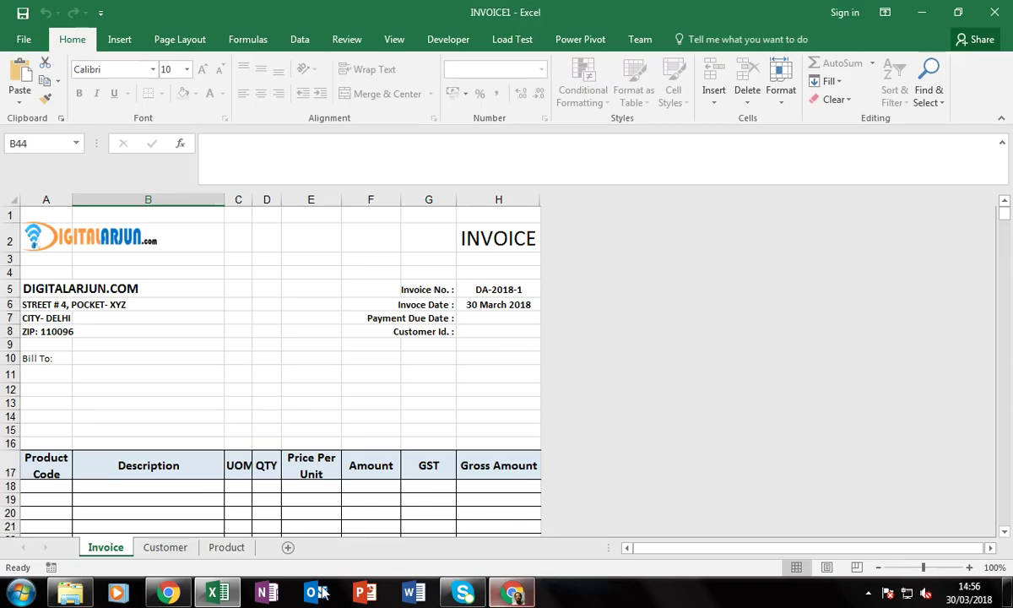